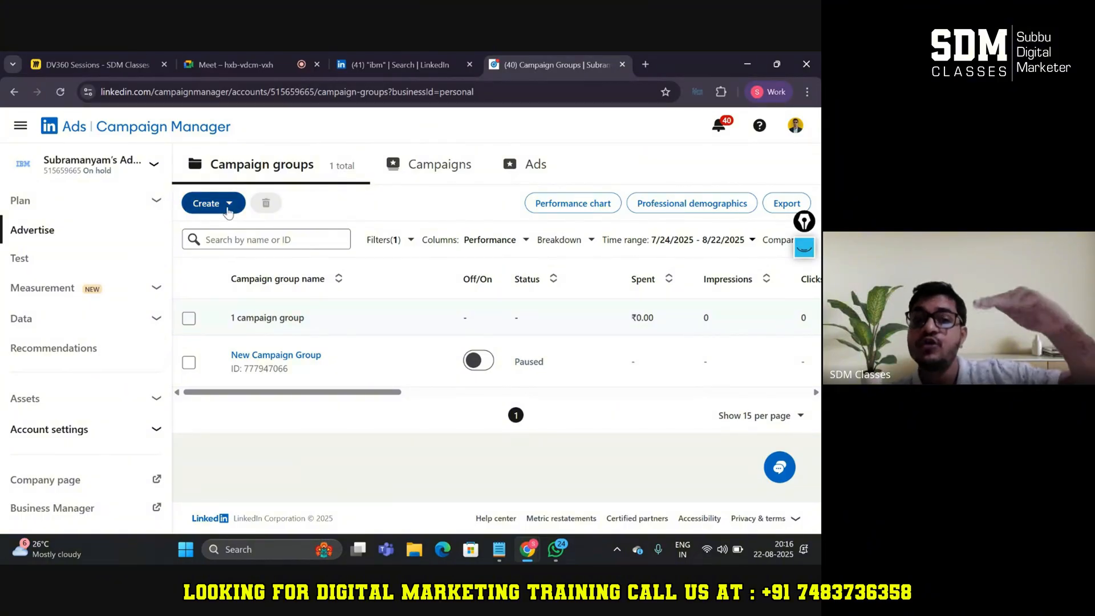
Start creating a new campaign in the ad account.
left_click(228, 206)
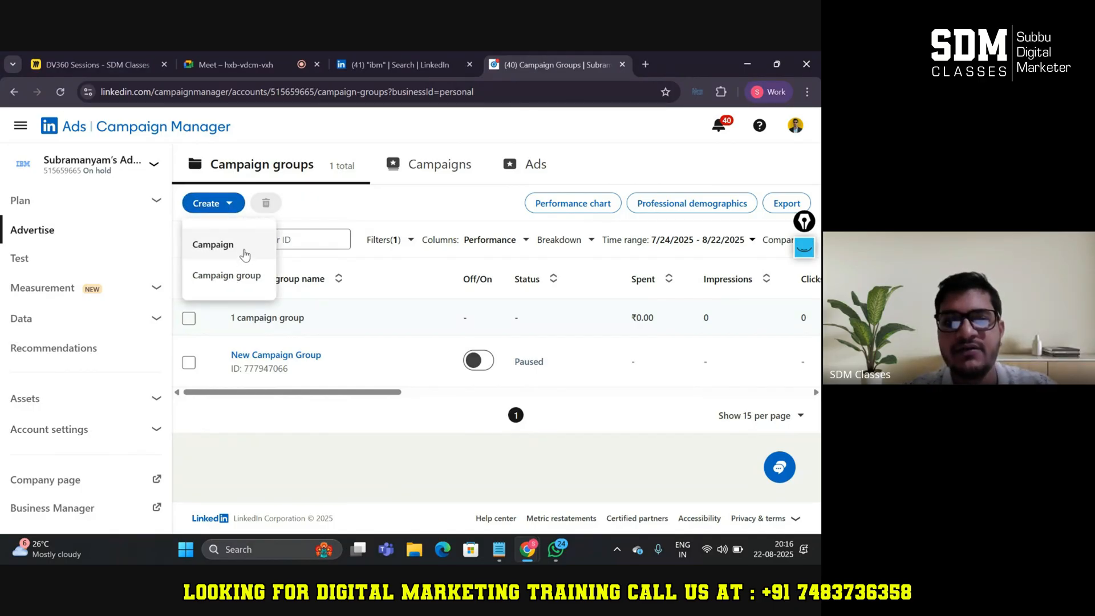
left_click(244, 249)
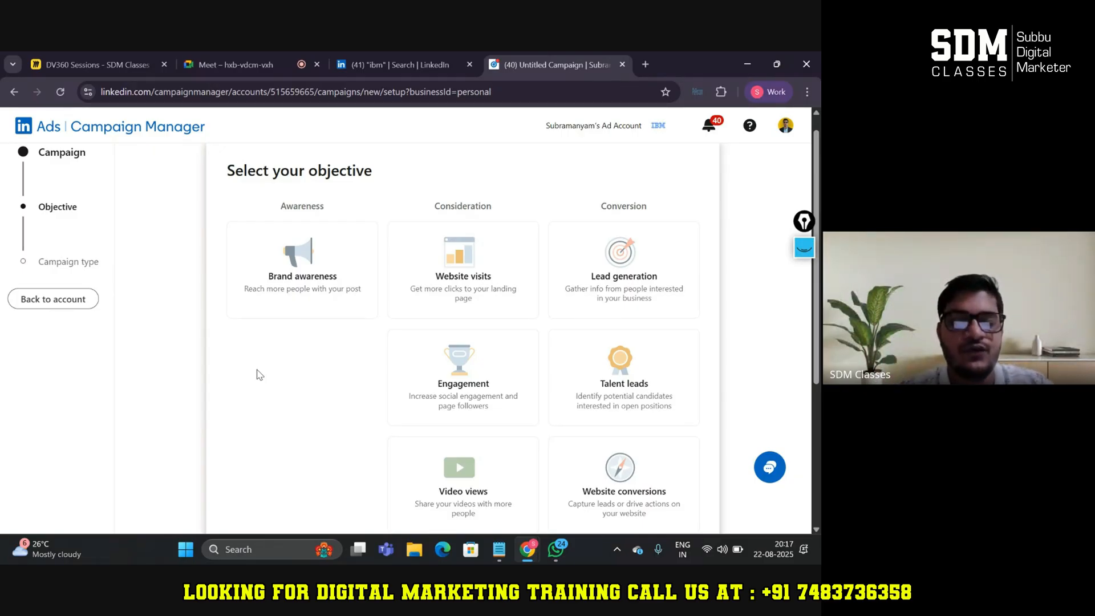
Examine the campaign objectives offered under Awareness, Consideration and Conversion, from Brand awareness through Job applicants.
double_click(282, 208)
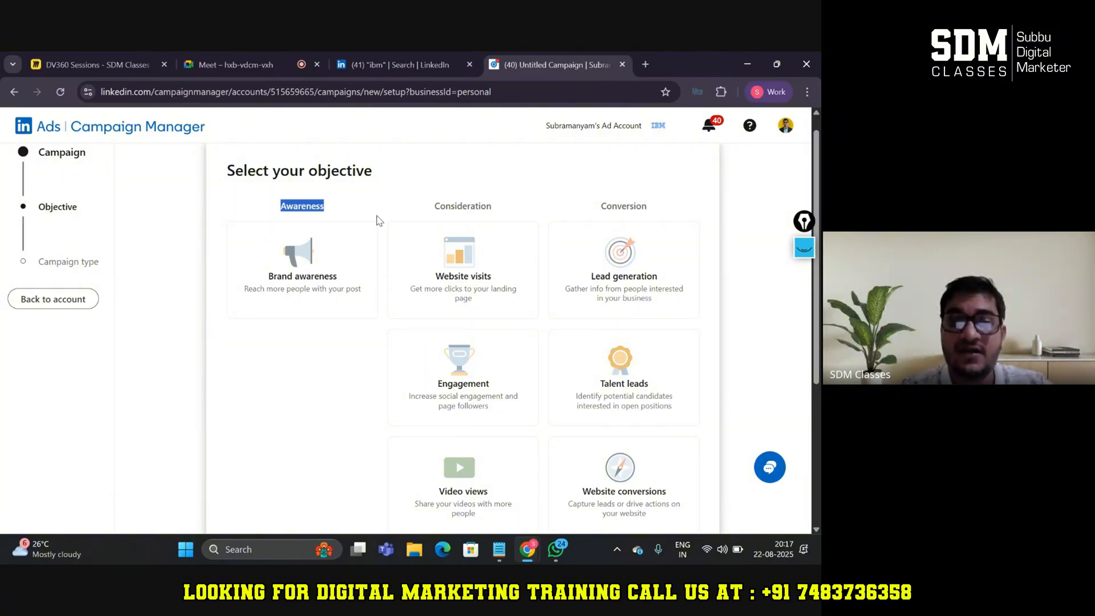
left_click(351, 356)
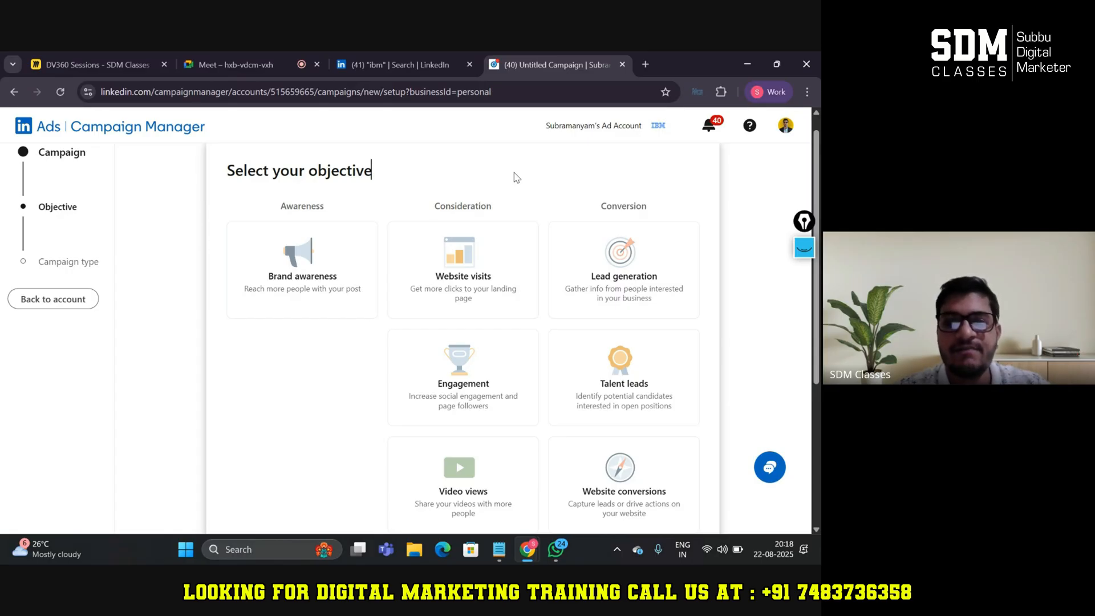
scroll(516, 177, "down", 1)
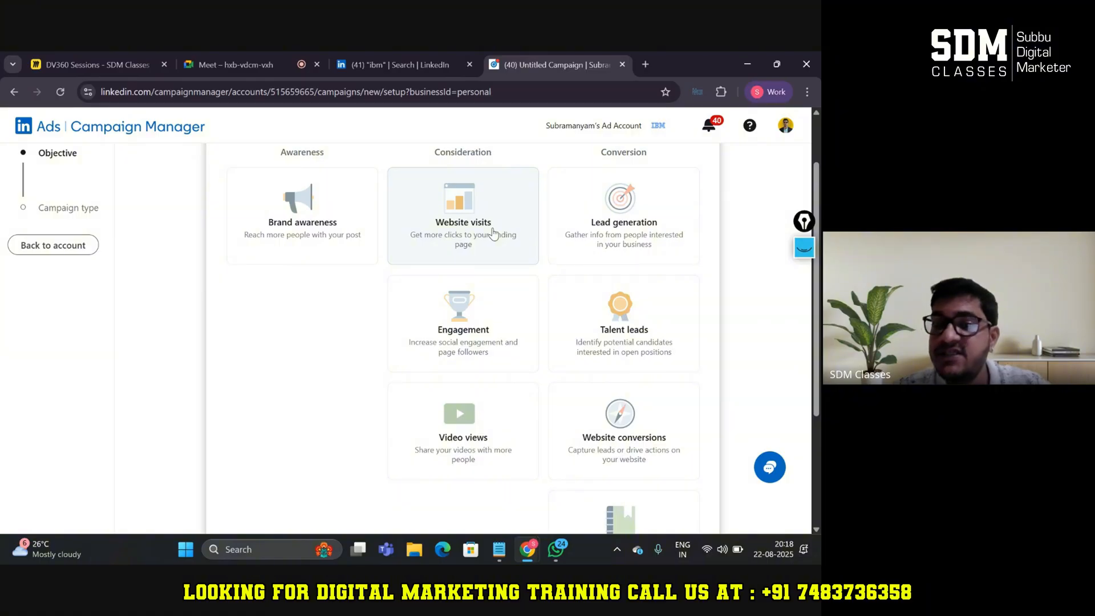
scroll(495, 337, "down", 3)
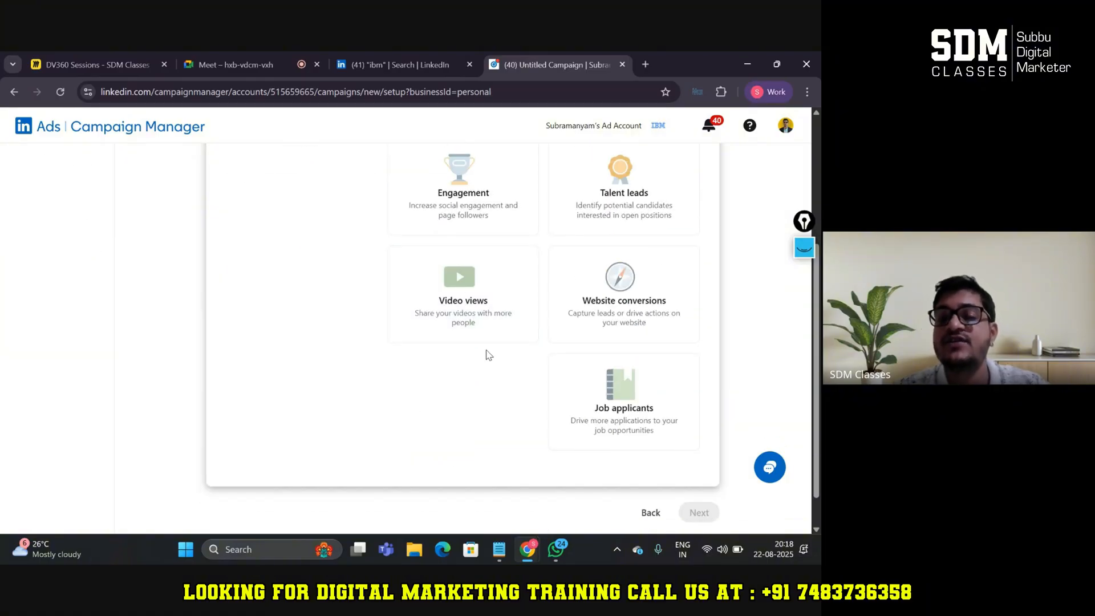
scroll(496, 399, "up", 5)
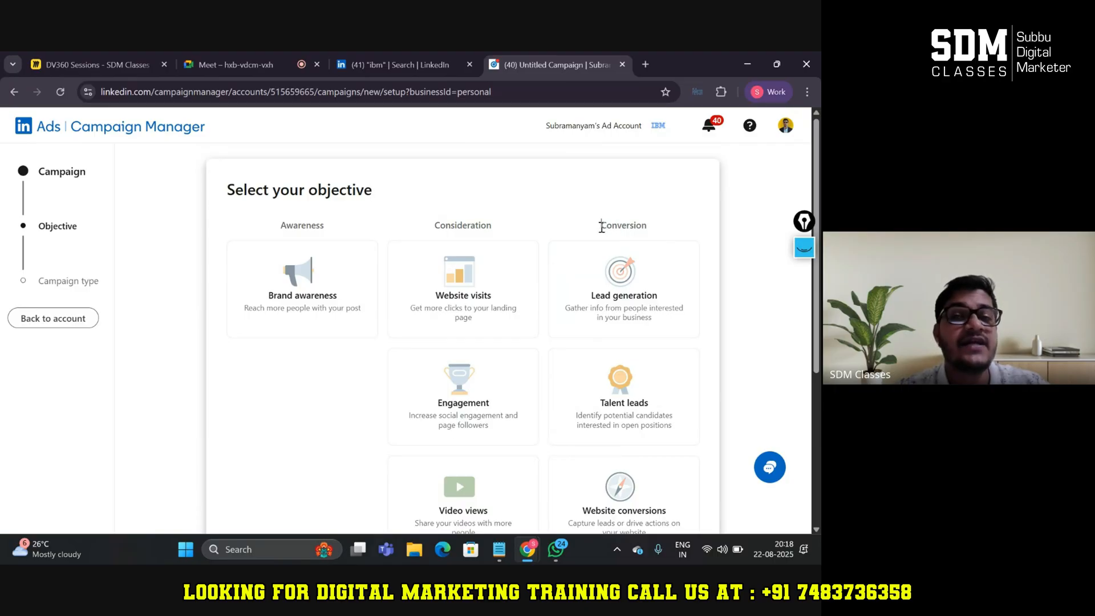
left_click_drag(602, 226, 653, 230)
left_click(653, 231)
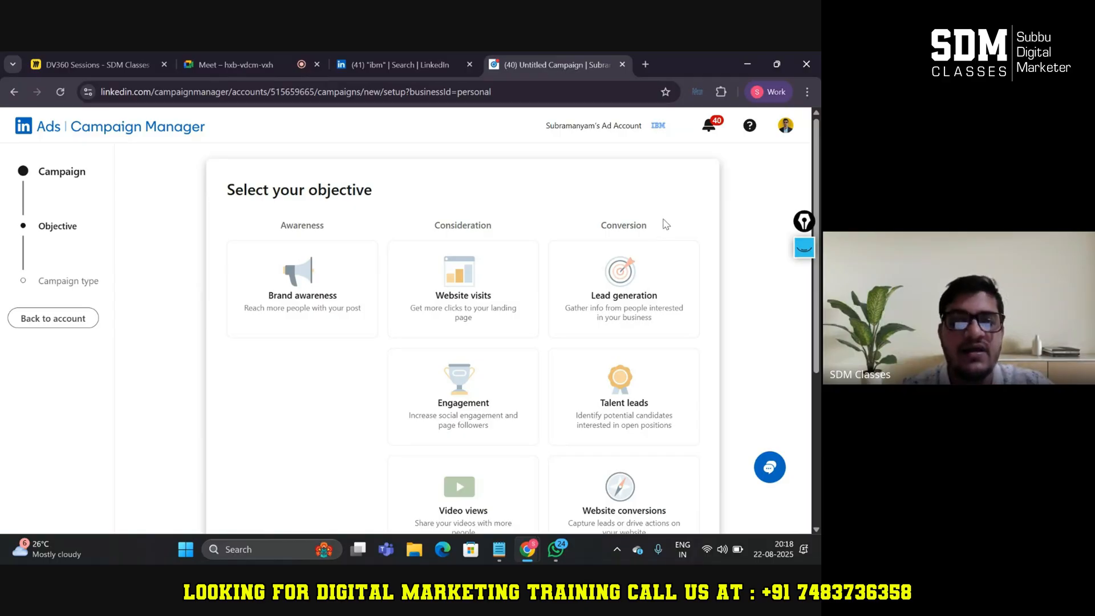
scroll(665, 304, "down", 2)
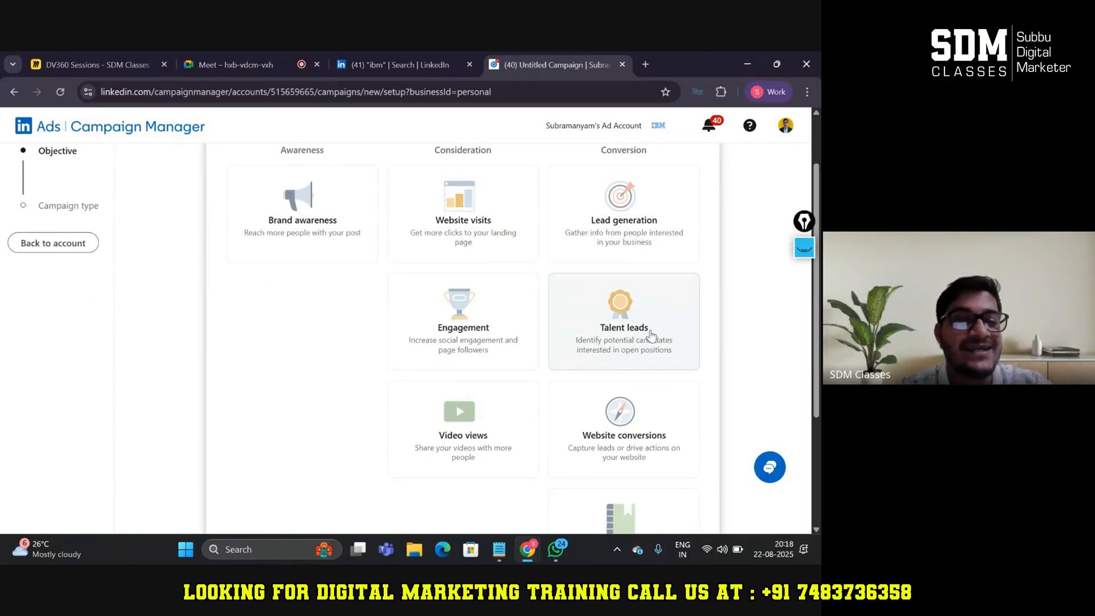
scroll(652, 317, "down", 2)
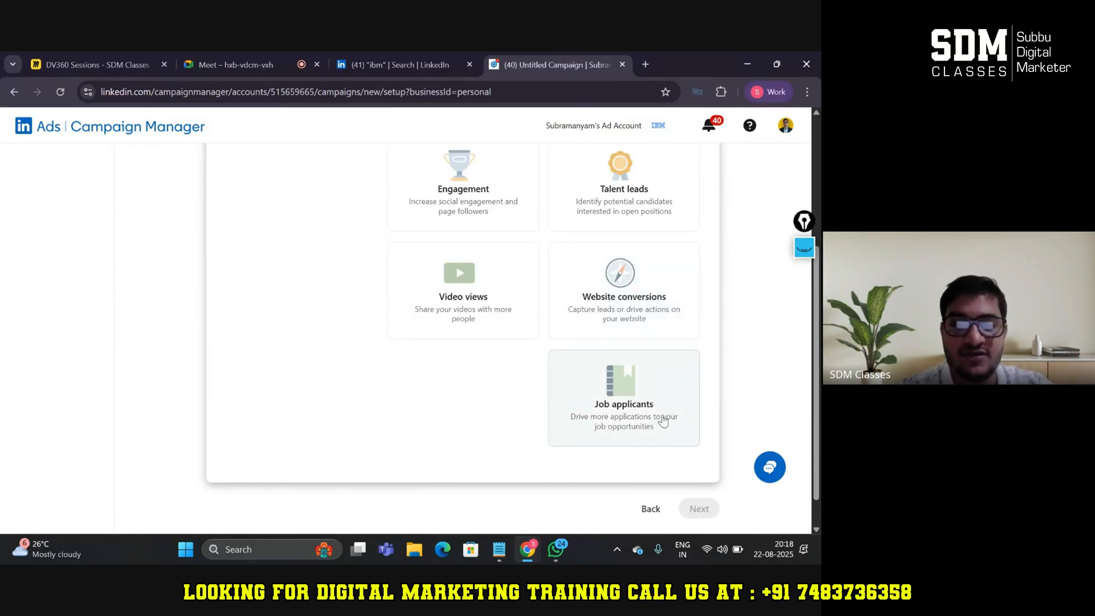
scroll(715, 399, "up", 3)
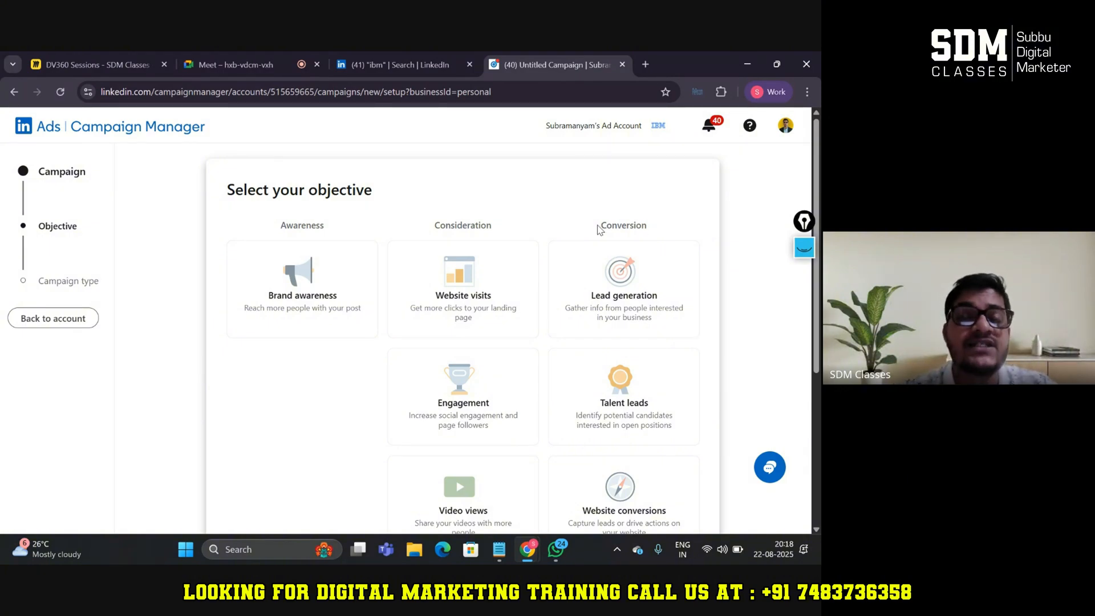
left_click_drag(600, 226, 646, 227)
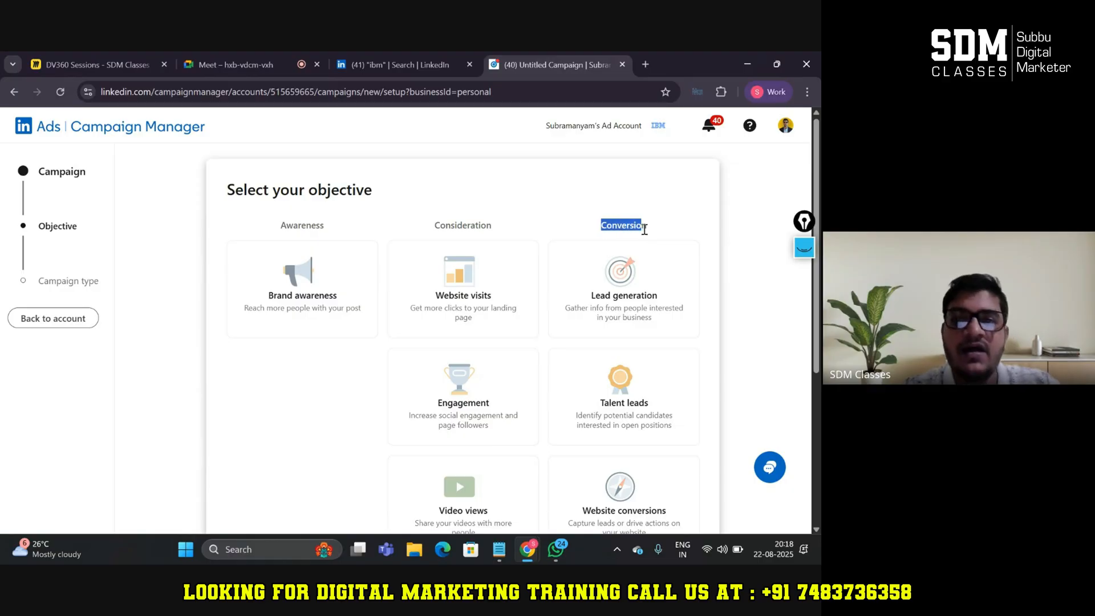
left_click(682, 227)
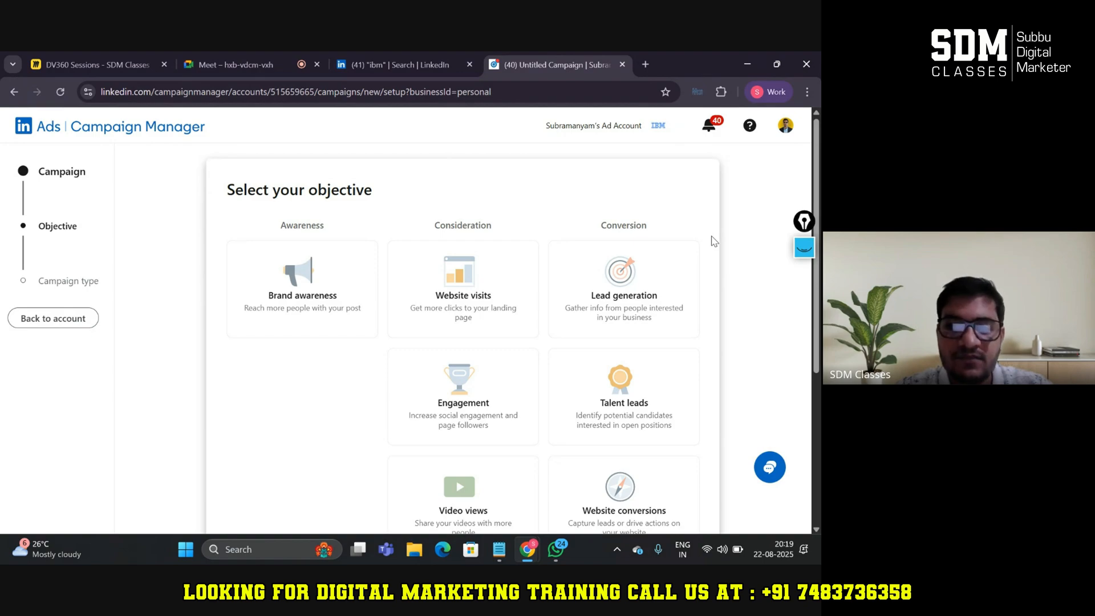
scroll(712, 241, "down", 2)
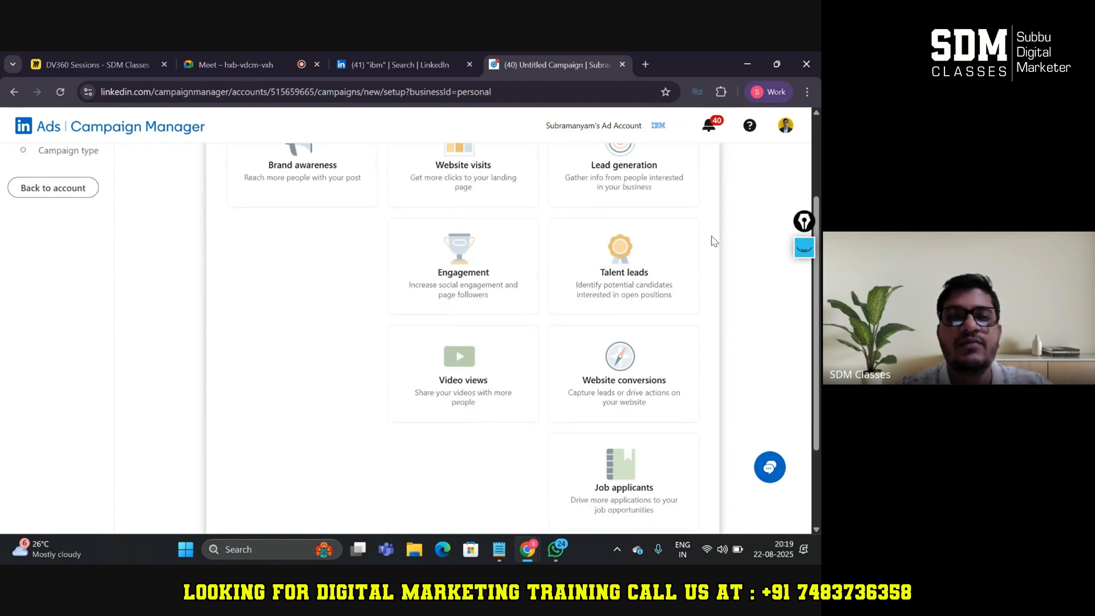
scroll(713, 241, "up", 2)
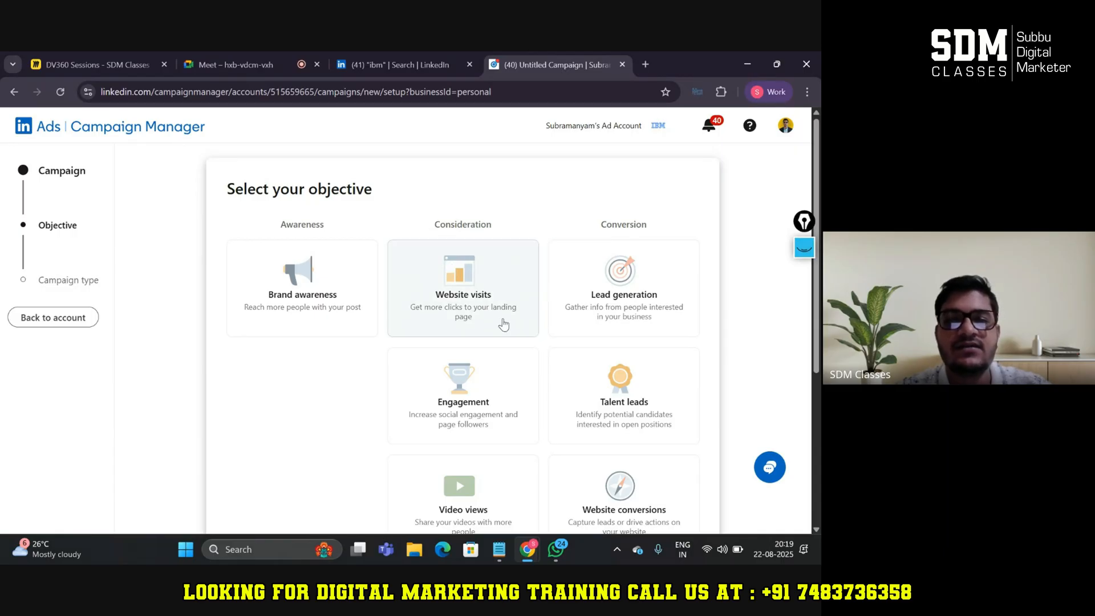
scroll(553, 353, "down", 4)
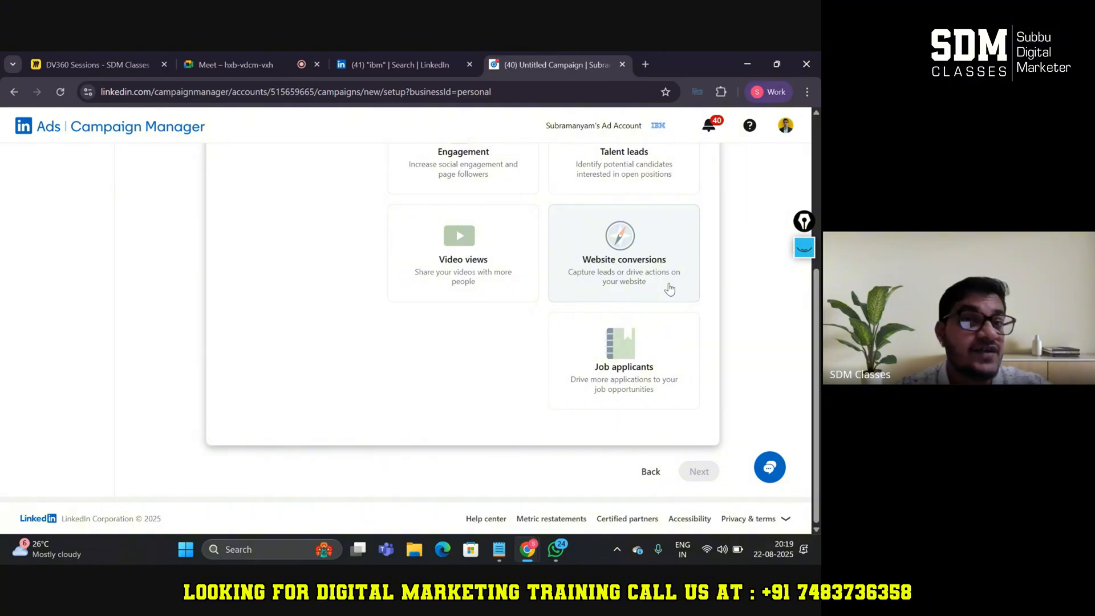
scroll(712, 304, "up", 4)
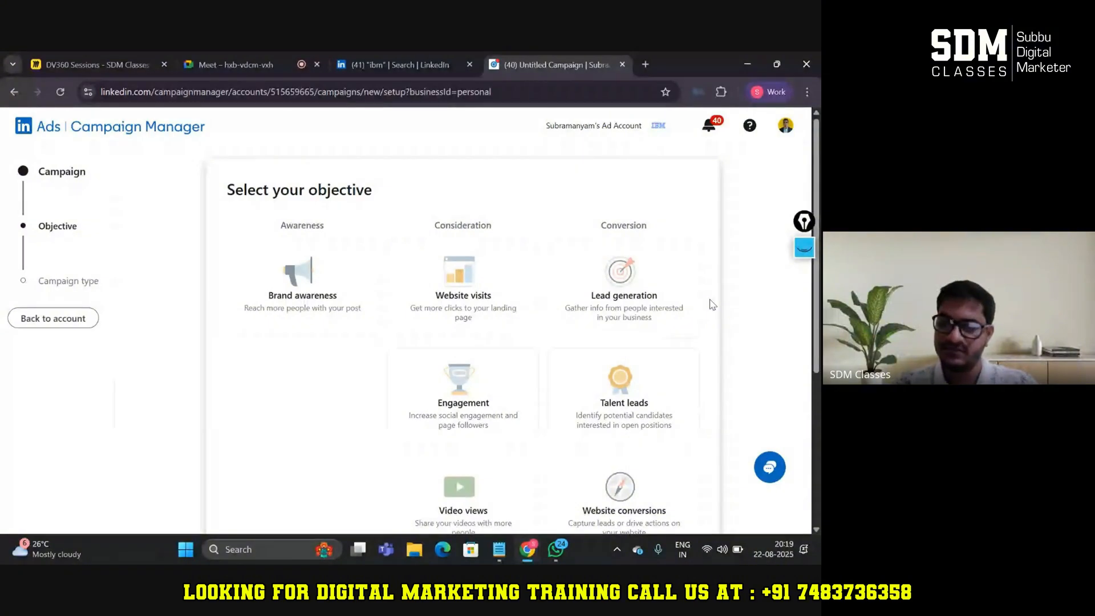
Turn on the pen annotation and write a circled green "A" with an arrow leading to the word "linkedin".
left_click(804, 247)
left_click(804, 306)
mouse_move(145, 383)
left_mouse_down()
mouse_move(152, 454)
mouse_move(168, 442)
left_mouse_up()
mouse_move(138, 425)
left_mouse_down()
mouse_move(172, 394)
mouse_move(188, 398)
mouse_move(285, 348)
mouse_move(287, 370)
left_mouse_up()
mouse_move(298, 311)
left_mouse_down()
mouse_move(327, 346)
mouse_move(358, 349)
left_mouse_up()
mouse_move(351, 302)
left_mouse_down()
mouse_move(365, 333)
mouse_move(399, 319)
left_mouse_up()
mouse_move(394, 272)
left_mouse_down()
mouse_move(412, 305)
mouse_move(433, 294)
mouse_move(410, 283)
left_mouse_up()
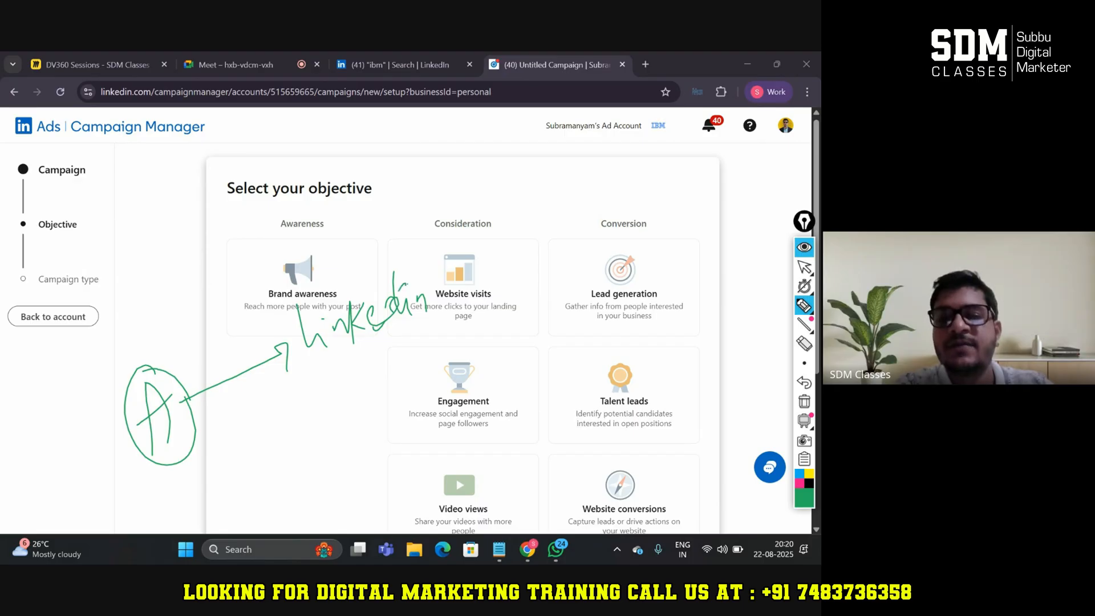
Underline and circle the handwritten word "linkedin" in green.
left_click_drag(309, 366, 456, 302)
left_click_drag(422, 268, 436, 283)
left_click_drag(372, 249, 308, 263)
left_click_drag(282, 345, 370, 267)
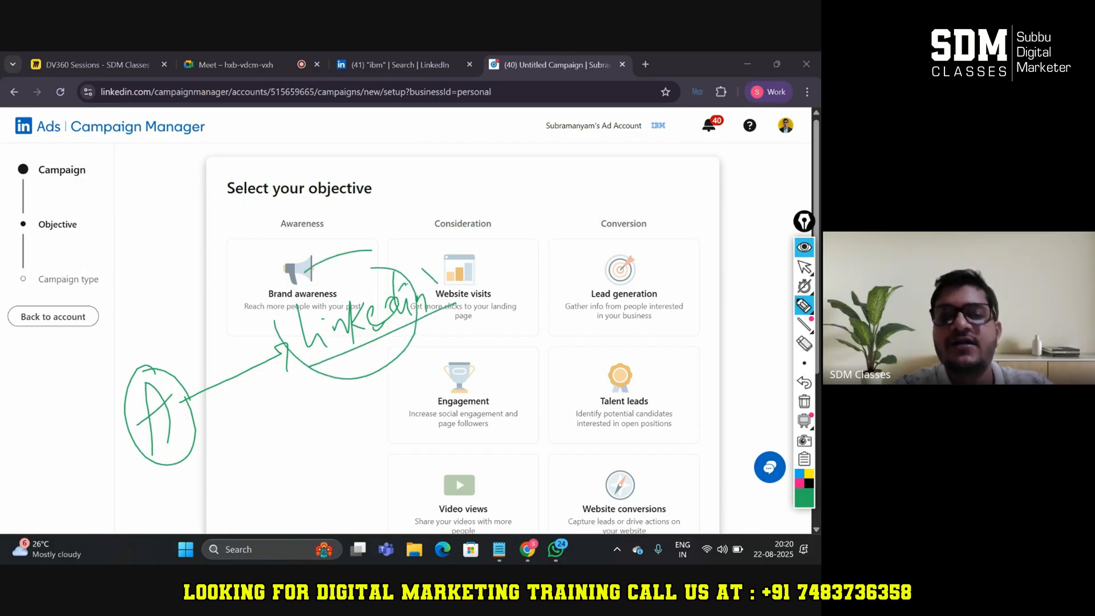
mouse_move(274, 324)
left_mouse_down()
mouse_move(285, 295)
mouse_move(349, 269)
left_mouse_up()
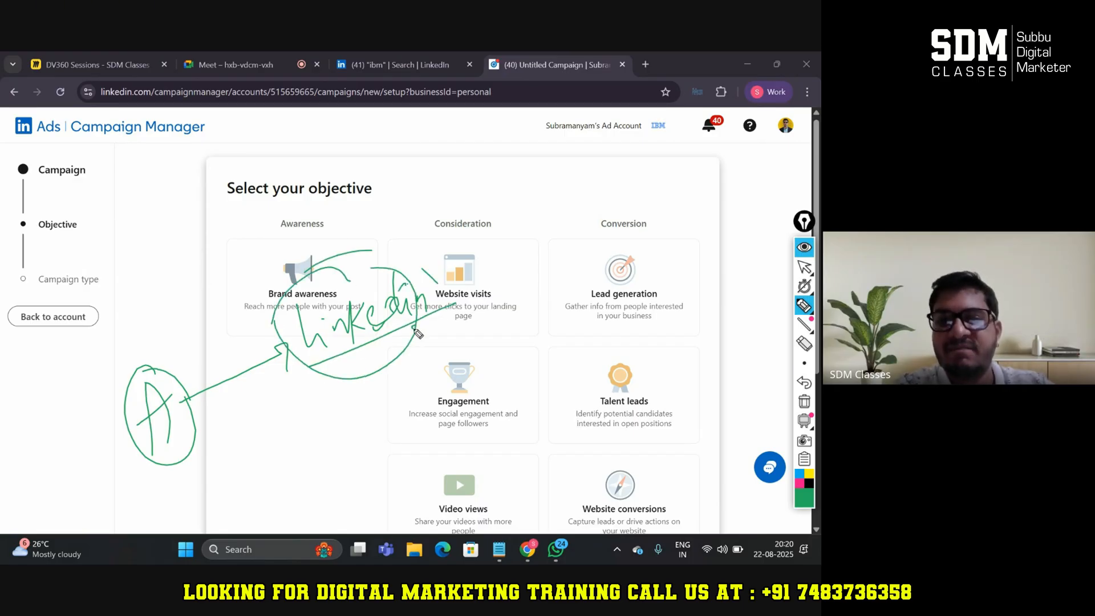
Connect "linkedin" with a yellow line to a circled red "website", and circle the Website visits objective in red.
left_click_drag(445, 273, 452, 240)
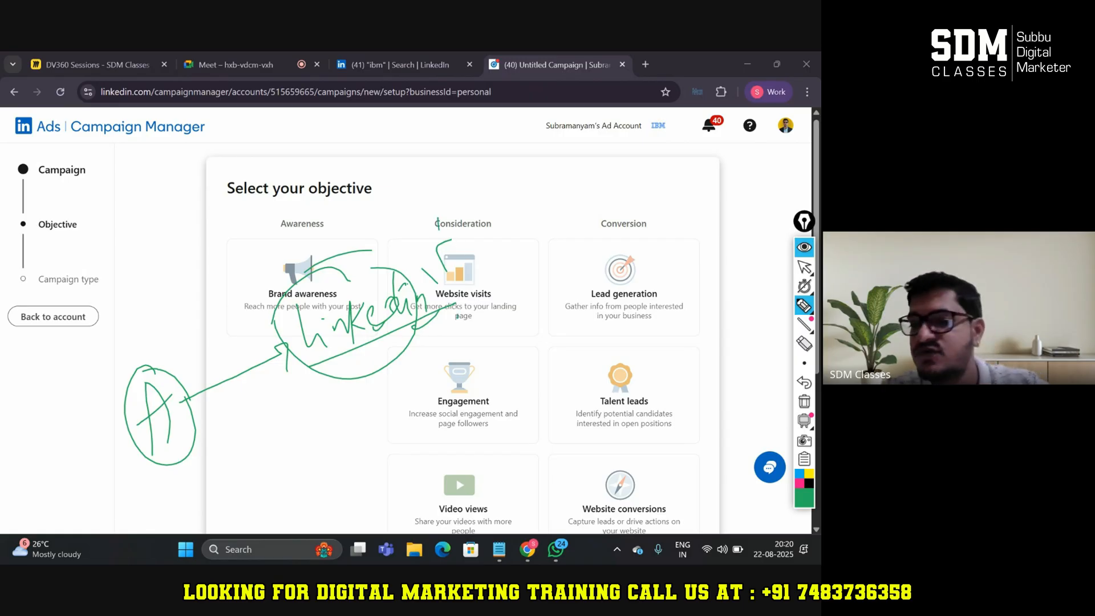
left_click(803, 498)
left_click(770, 499)
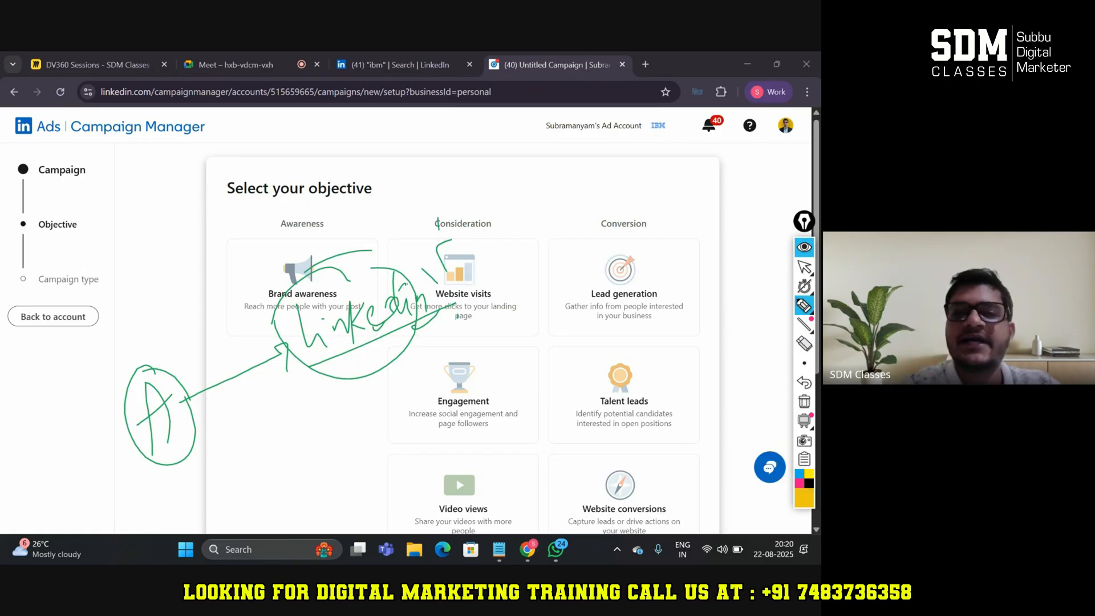
left_click_drag(441, 249, 516, 175)
mouse_move(527, 166)
left_mouse_down()
mouse_move(566, 172)
mouse_move(597, 161)
mouse_move(602, 174)
mouse_move(632, 165)
left_mouse_up()
mouse_move(564, 197)
left_mouse_down()
mouse_move(570, 121)
mouse_move(596, 183)
left_mouse_up()
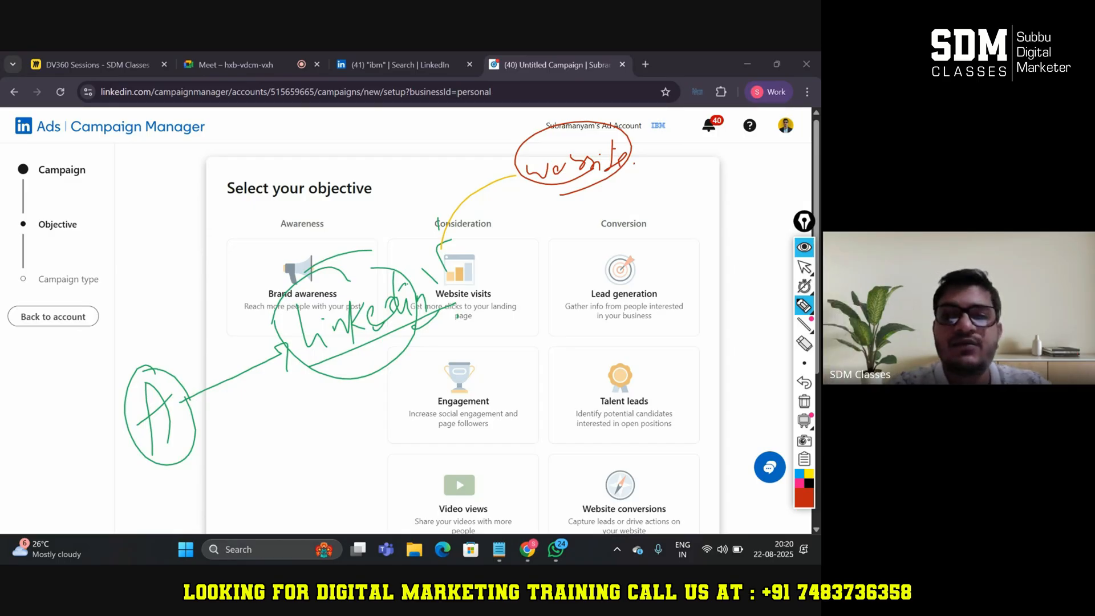
mouse_move(447, 259)
left_mouse_down()
mouse_move(465, 322)
mouse_move(433, 293)
mouse_move(493, 302)
left_mouse_up()
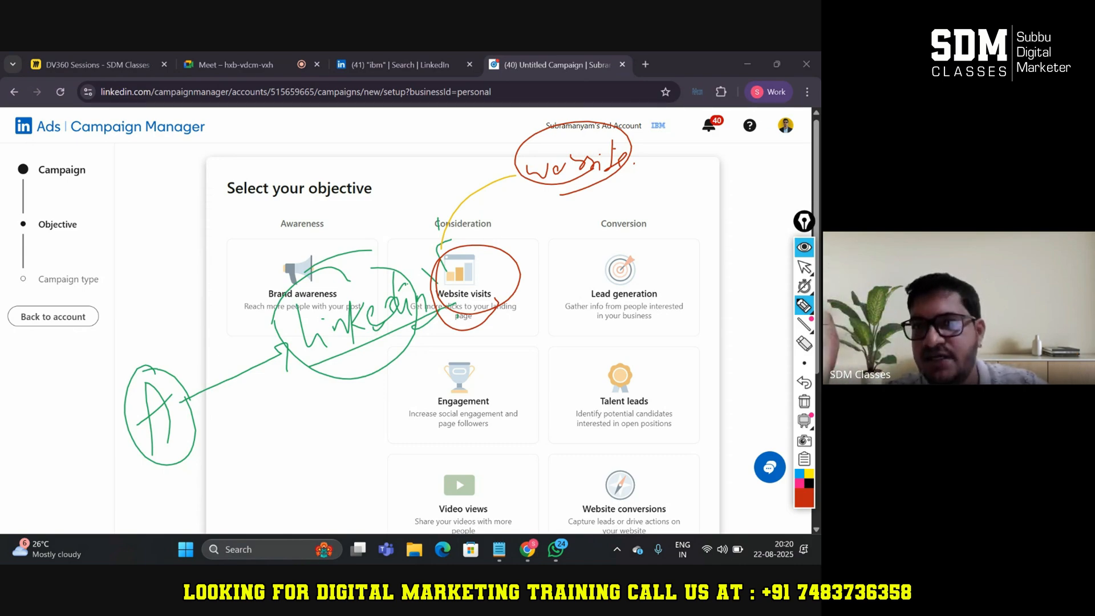
left_click_drag(495, 327, 529, 292)
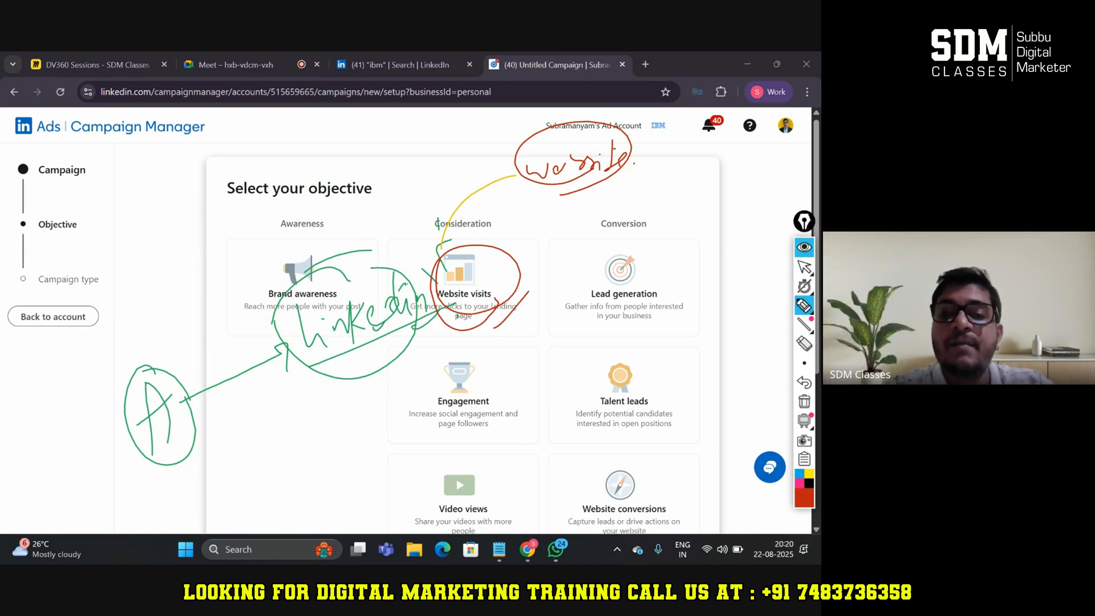
Write a circled "leads" in red under "website", with an arrow to a bracketed list of name, email, phone and location.
mouse_move(565, 217)
left_mouse_down()
mouse_move(581, 243)
mouse_move(647, 200)
mouse_move(660, 216)
mouse_move(650, 192)
left_mouse_up()
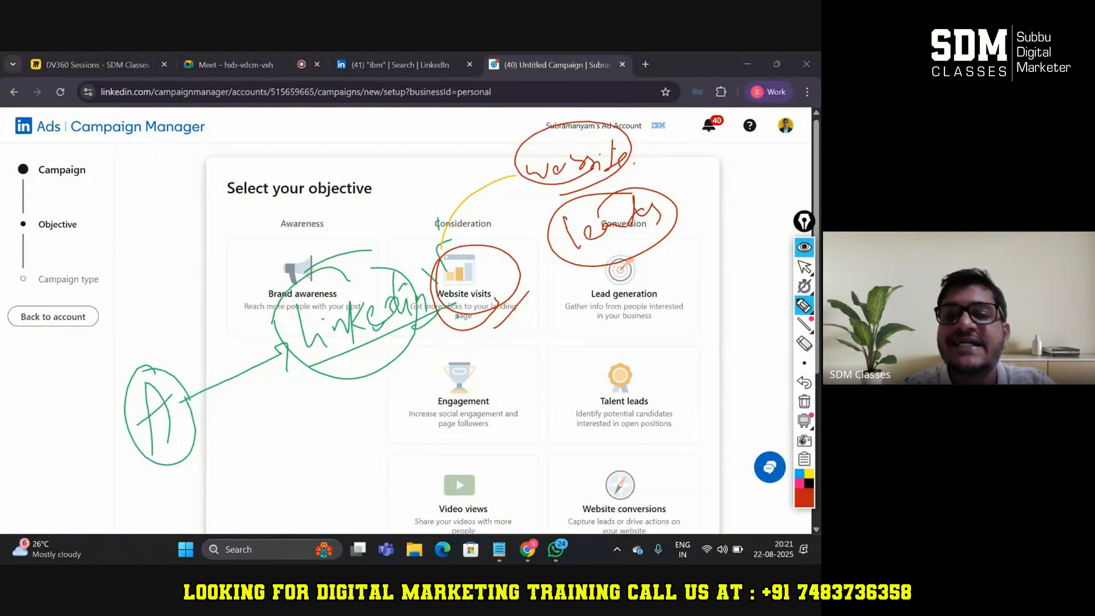
mouse_move(587, 265)
left_mouse_down()
mouse_move(554, 367)
mouse_move(561, 359)
left_mouse_up()
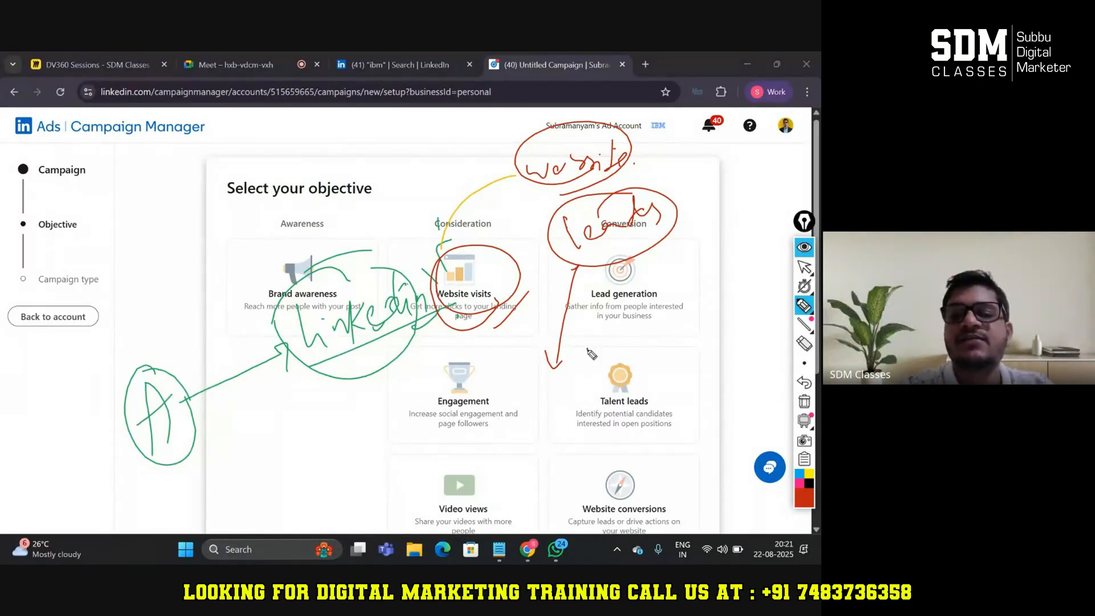
mouse_move(587, 349)
left_mouse_down()
mouse_move(590, 362)
mouse_move(602, 344)
mouse_move(690, 355)
left_mouse_up()
left_click(643, 340)
left_click(653, 338)
mouse_move(576, 436)
left_mouse_down()
mouse_move(630, 426)
mouse_move(632, 402)
left_mouse_up()
mouse_move(600, 466)
left_mouse_down()
mouse_move(601, 494)
mouse_move(624, 456)
mouse_move(676, 439)
mouse_move(629, 478)
mouse_move(653, 500)
mouse_move(682, 490)
mouse_move(712, 453)
mouse_move(734, 464)
mouse_move(760, 432)
left_mouse_up()
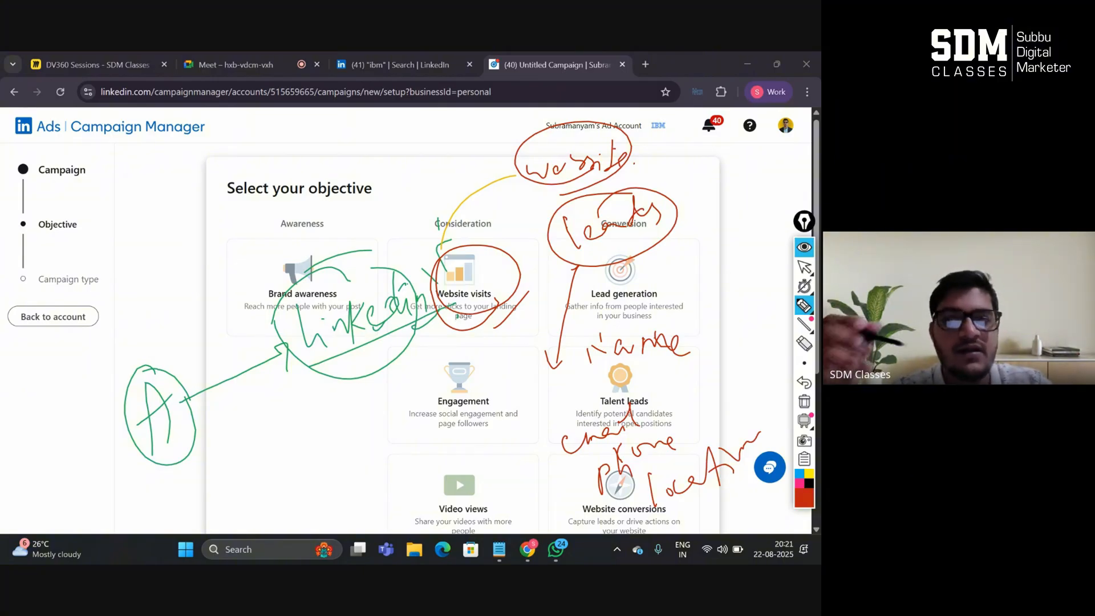
mouse_move(554, 352)
left_mouse_down()
mouse_move(549, 432)
mouse_move(581, 526)
left_mouse_up()
left_click_drag(702, 305, 765, 453)
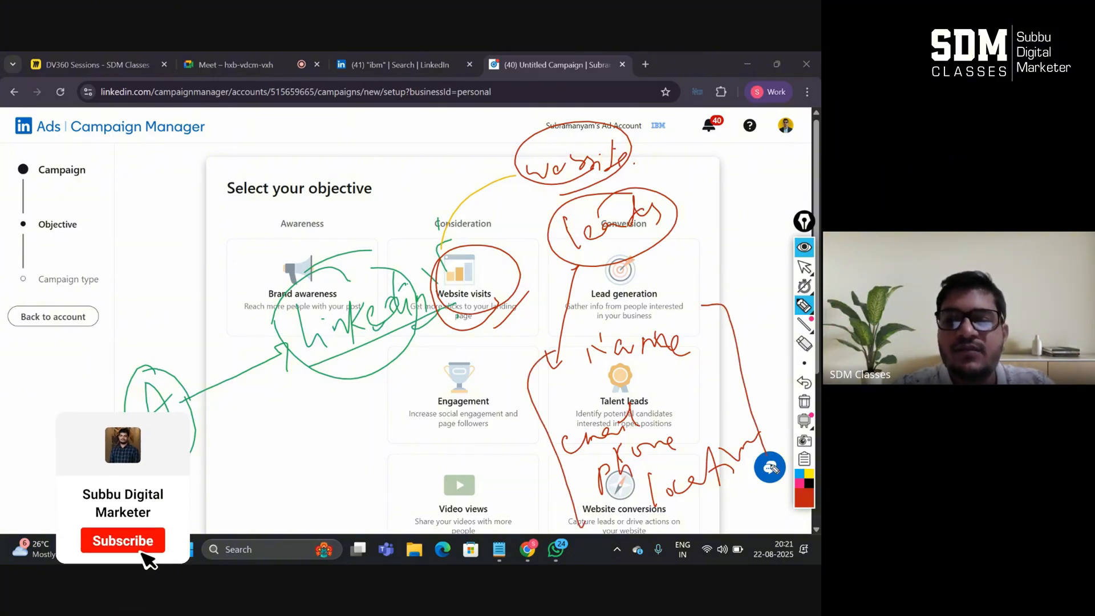
Draw a red arrow from the bracketed list to a small circled mark, and circle the Campaign Manager heading.
mouse_move(499, 431)
left_mouse_down()
mouse_move(384, 472)
mouse_move(392, 488)
left_mouse_up()
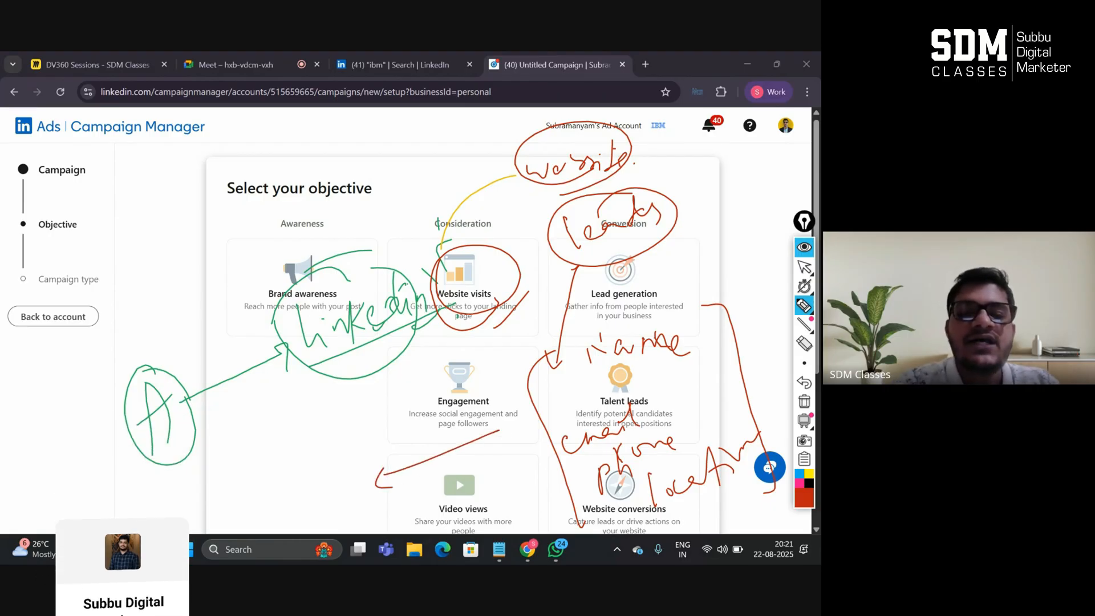
left_click_drag(323, 472, 328, 497)
mouse_move(320, 471)
left_mouse_down()
mouse_move(327, 515)
mouse_move(304, 490)
left_mouse_up()
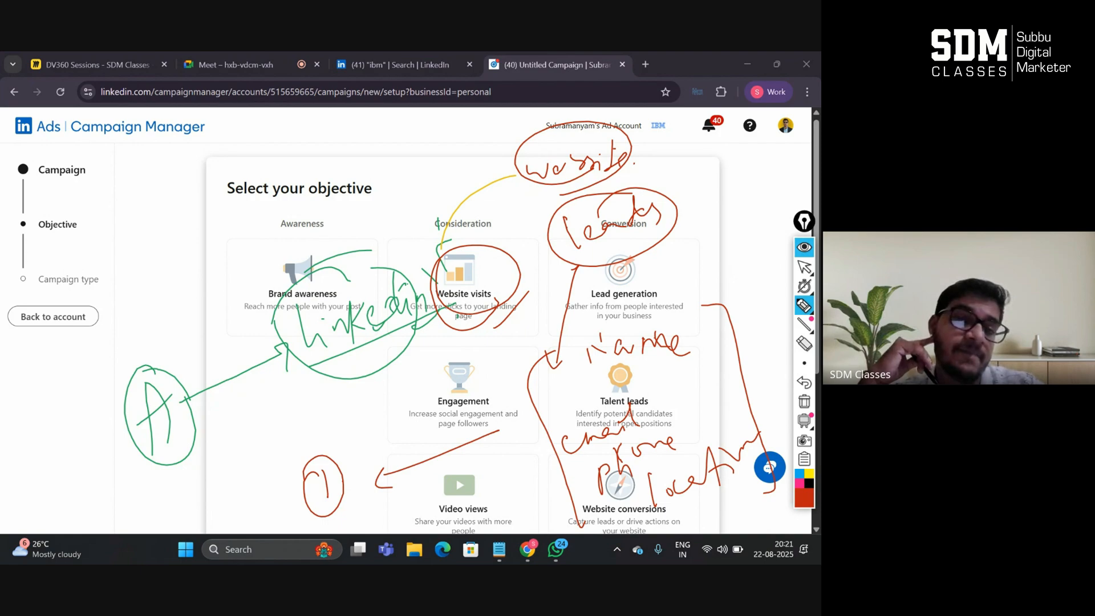
mouse_move(62, 145)
left_mouse_down()
mouse_move(86, 152)
mouse_move(85, 113)
mouse_move(71, 147)
left_mouse_up()
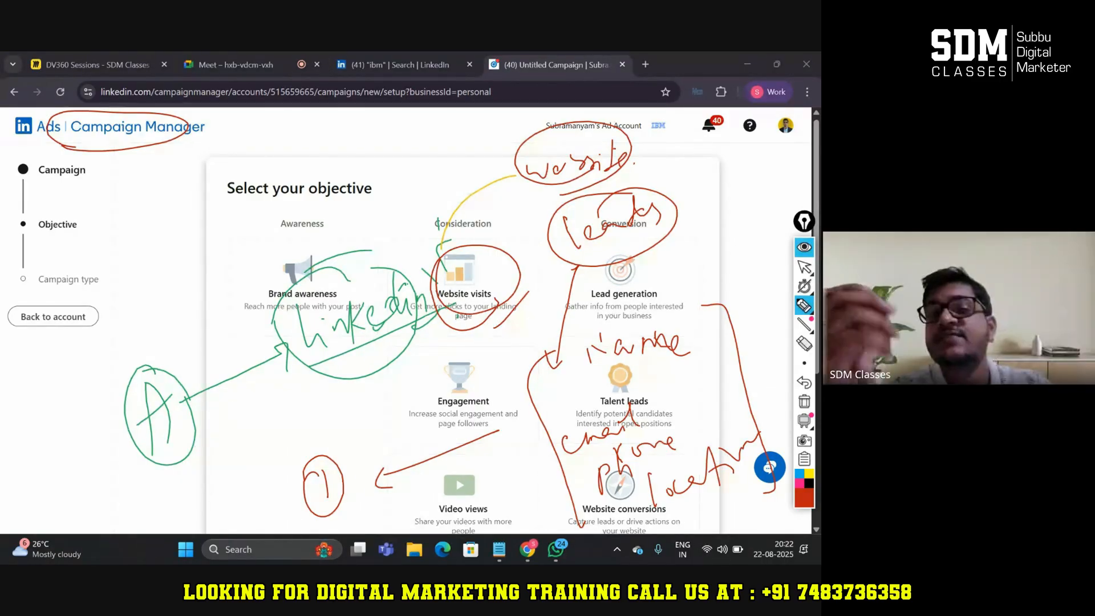
Write "GTM" in red beside the Awareness column, circle it and underline it twice.
mouse_move(174, 246)
left_mouse_down()
mouse_move(178, 294)
mouse_move(206, 237)
mouse_move(210, 272)
left_mouse_up()
mouse_move(227, 252)
left_mouse_down()
mouse_move(244, 223)
mouse_move(251, 250)
left_mouse_up()
mouse_move(165, 200)
left_mouse_down()
mouse_move(136, 320)
mouse_move(171, 195)
left_mouse_up()
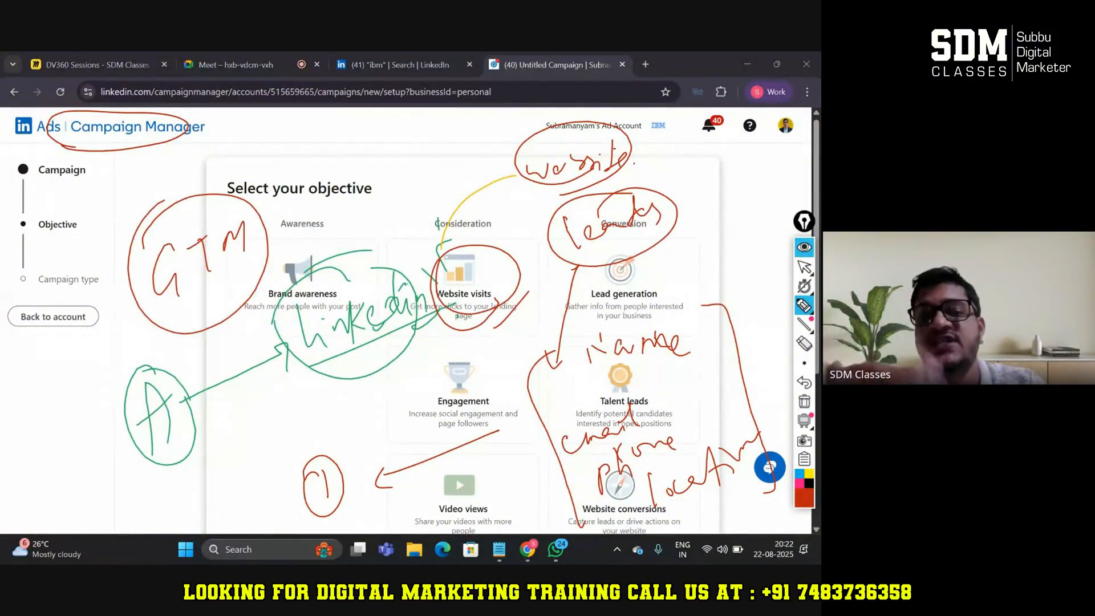
left_click_drag(135, 344, 263, 266)
left_click_drag(161, 320, 328, 229)
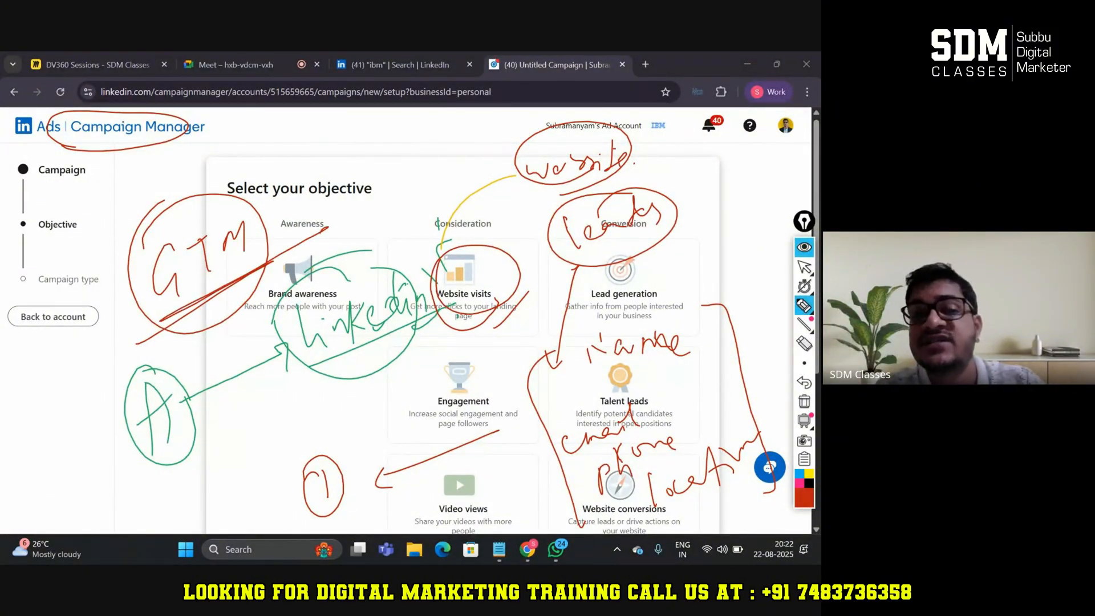
Draw a red arrow from "GTM" to the word "Conversion" and underline that word.
mouse_move(246, 238)
left_mouse_down()
mouse_move(381, 156)
mouse_move(381, 176)
left_mouse_up()
mouse_move(419, 130)
left_mouse_down()
mouse_move(425, 153)
mouse_move(566, 106)
left_mouse_up()
left_click_drag(383, 195, 524, 137)
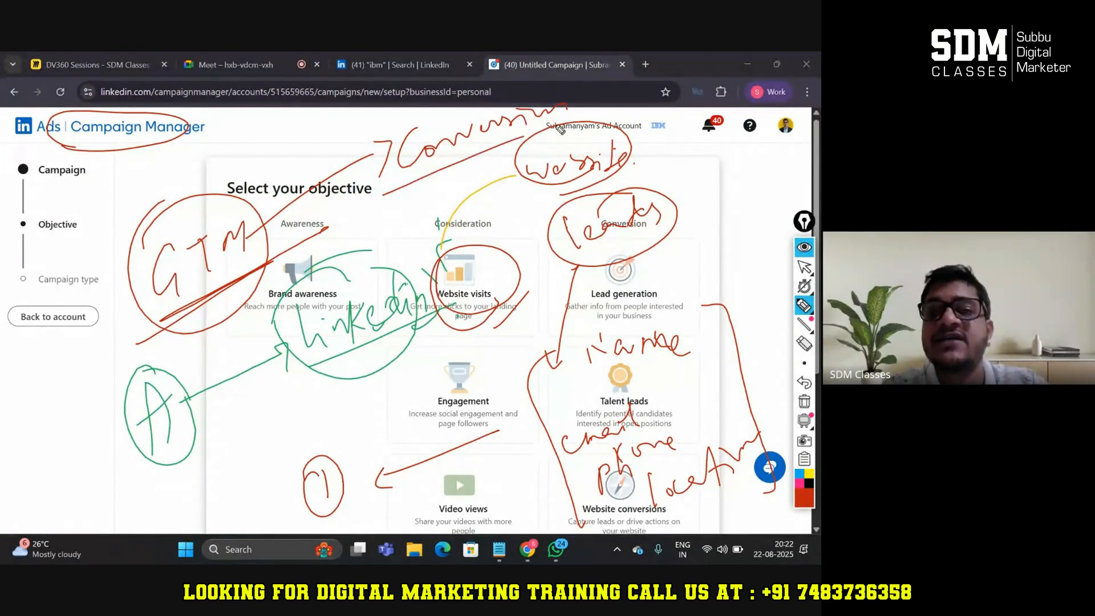
Underline "Conversion" again, add a circled "code" below it, and write a boxed "LinkedIn Insight tag" in red beside the circled A.
mouse_move(587, 116)
left_mouse_down()
mouse_move(410, 193)
mouse_move(421, 226)
mouse_move(489, 172)
mouse_move(433, 251)
mouse_move(488, 168)
left_mouse_up()
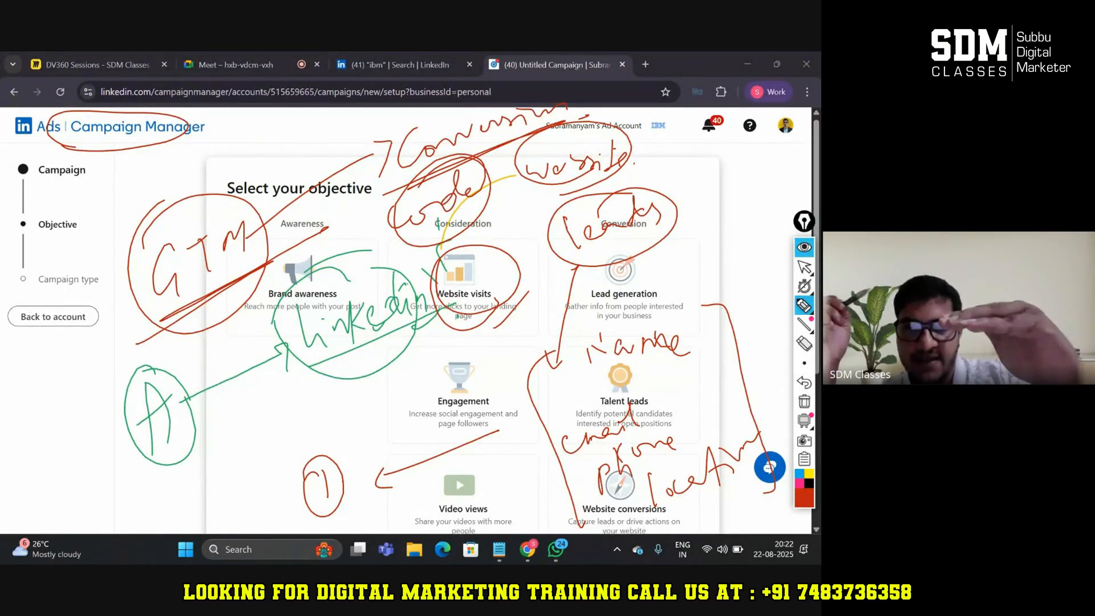
left_click_drag(359, 196, 393, 158)
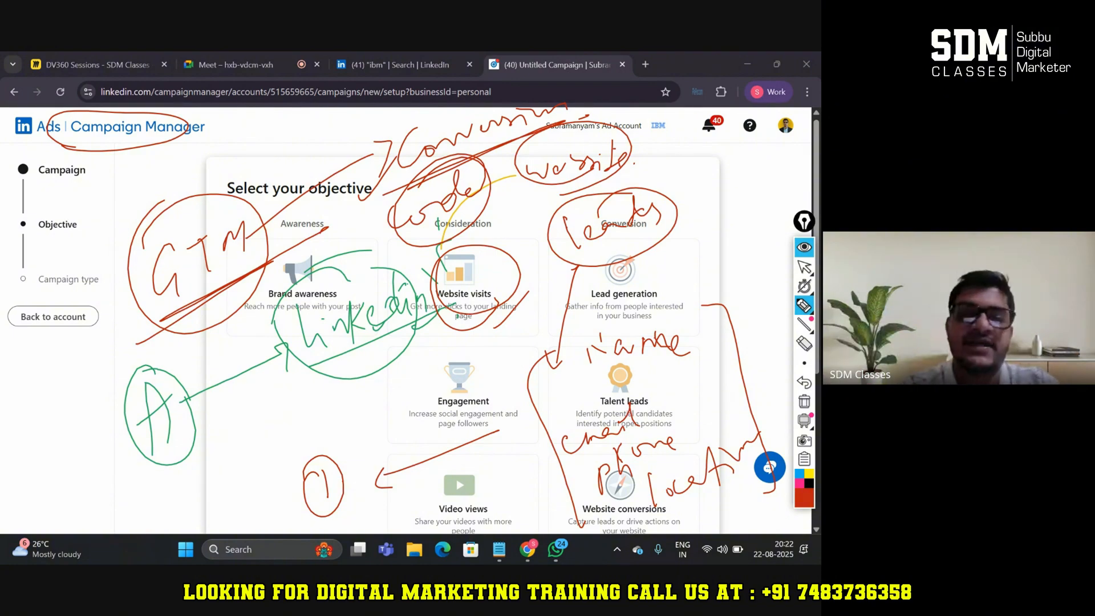
mouse_move(212, 433)
left_mouse_down()
mouse_move(243, 476)
mouse_move(261, 456)
mouse_move(313, 446)
mouse_move(449, 356)
mouse_move(388, 450)
mouse_move(422, 434)
mouse_move(425, 454)
mouse_move(200, 419)
mouse_move(439, 431)
left_mouse_up()
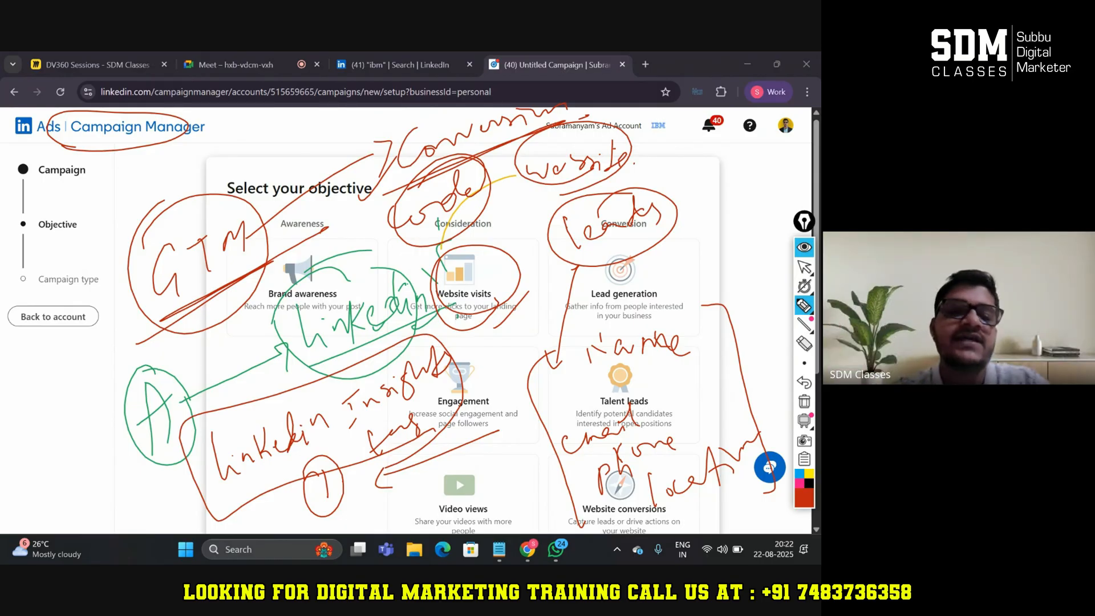
left_click_drag(159, 518, 234, 424)
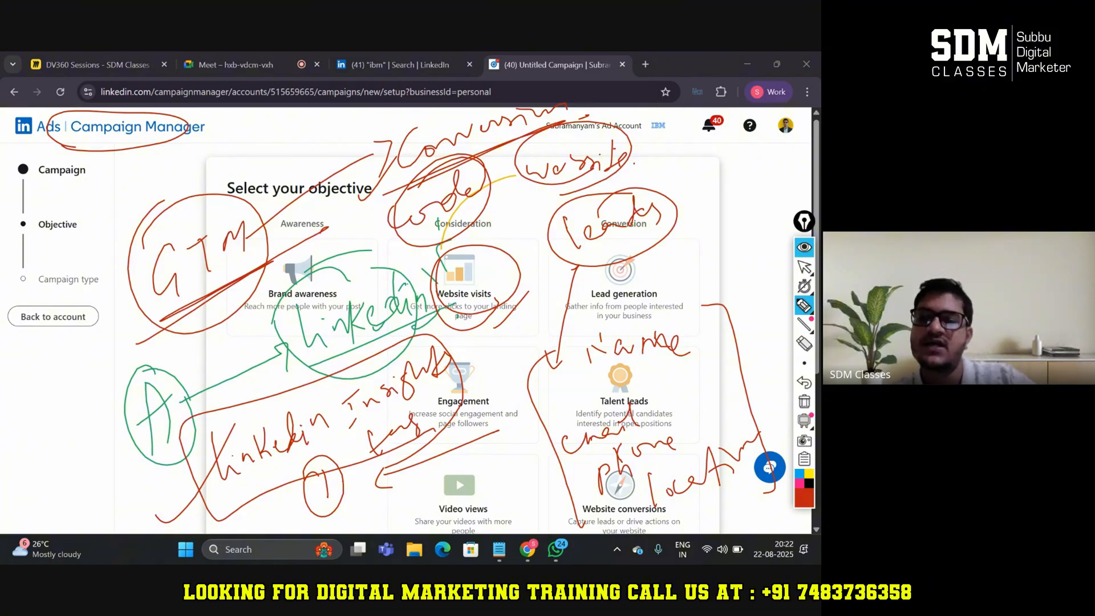
Clear all pen annotations from the screen, return to the normal pointer and collapse the annotation tools.
left_click(804, 401)
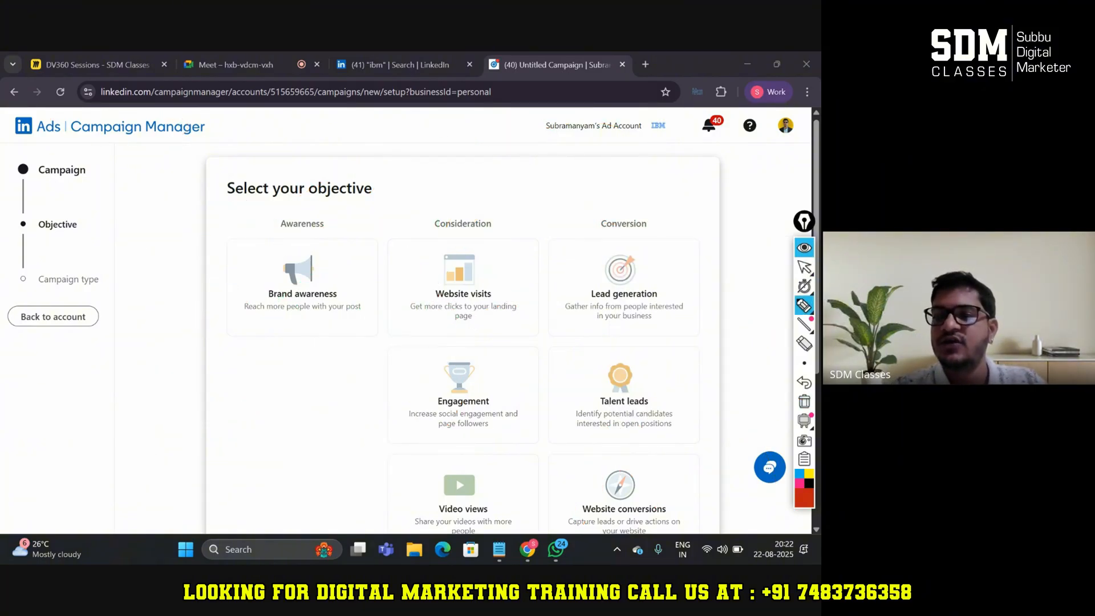
left_click(804, 266)
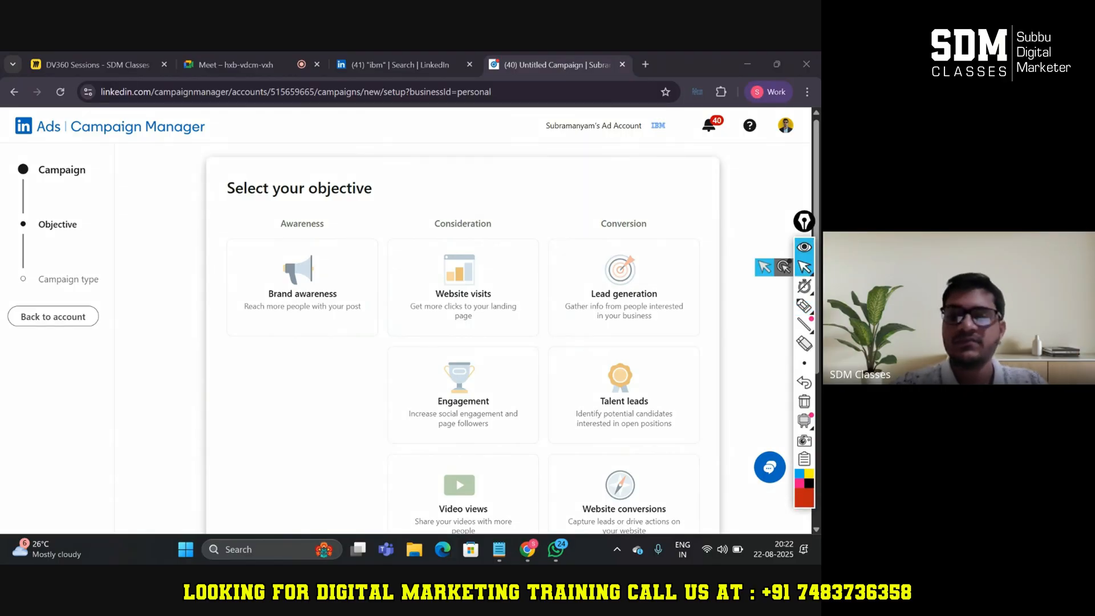
left_click(804, 247)
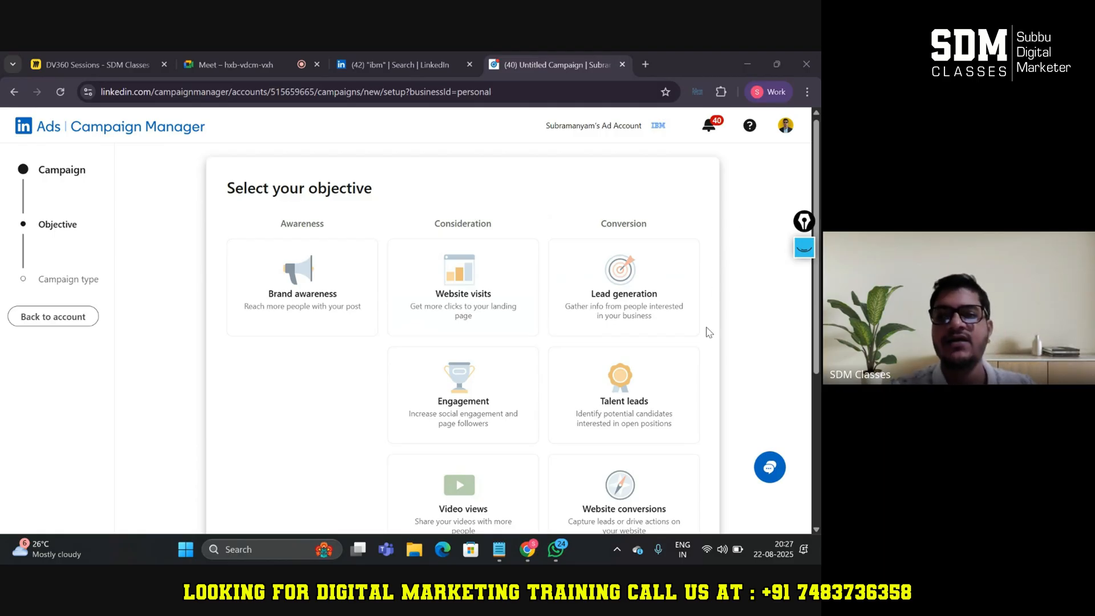
Choose the Lead generation objective and proceed with the Classic campaign type.
left_click(649, 301)
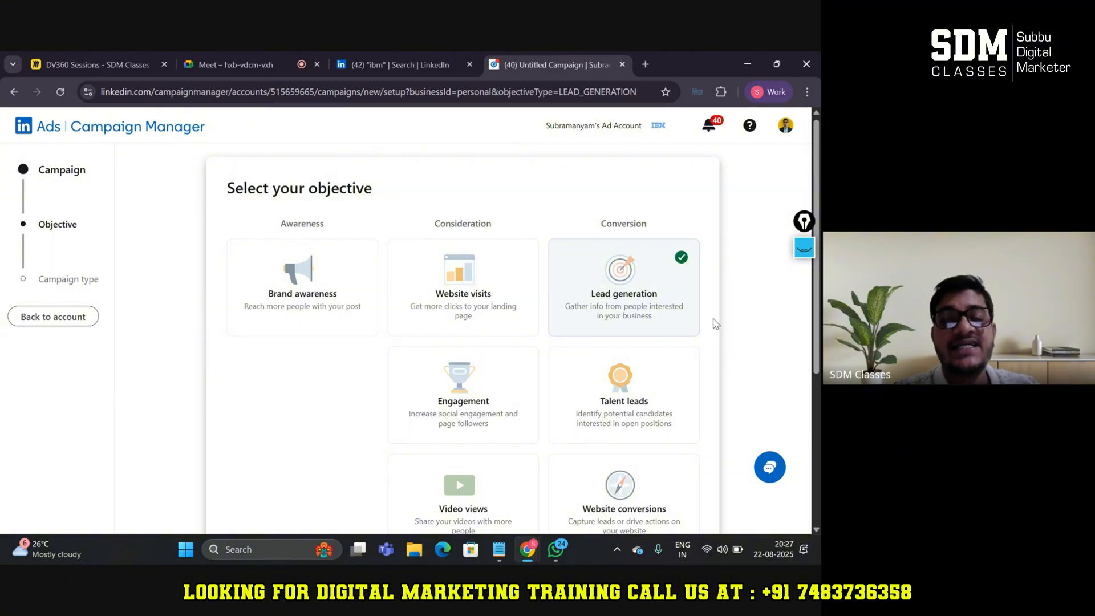
scroll(714, 322, "down", 4)
scroll(713, 320, "up", 4)
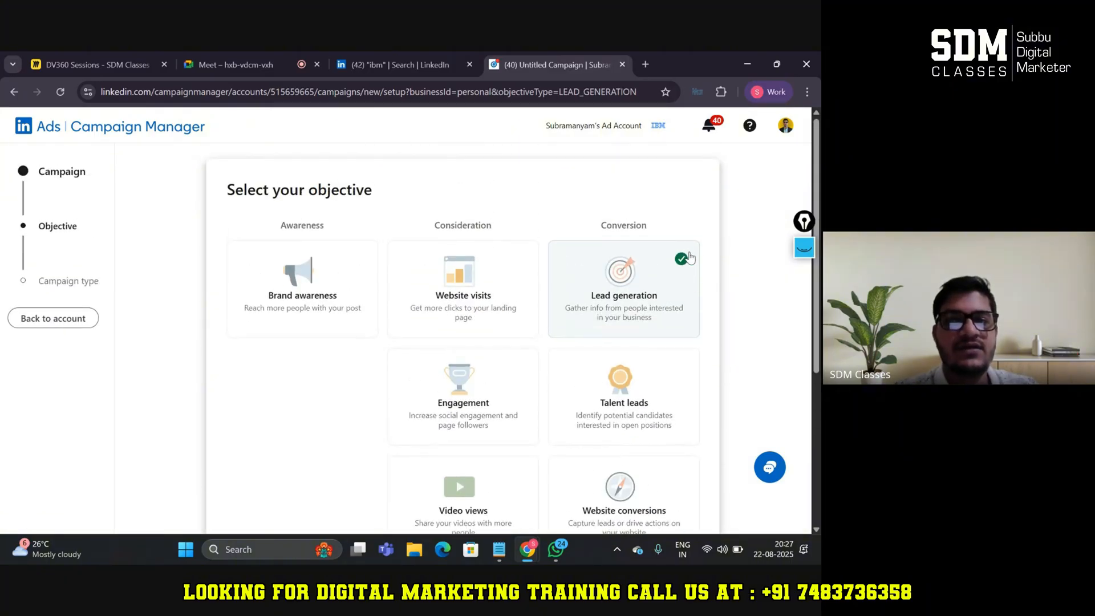
scroll(711, 342, "down", 4)
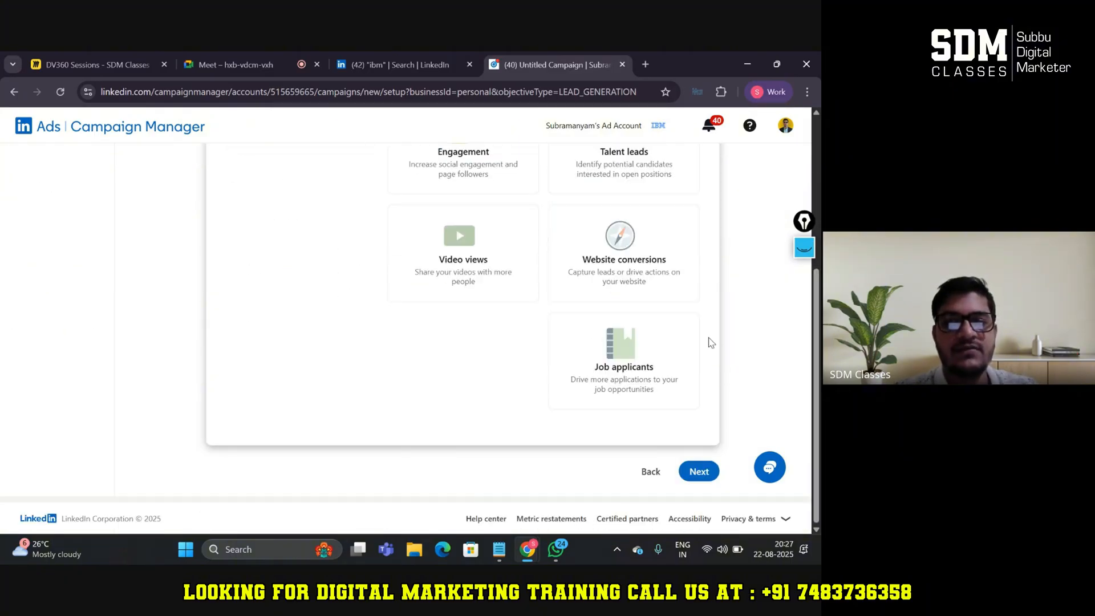
left_click(692, 477)
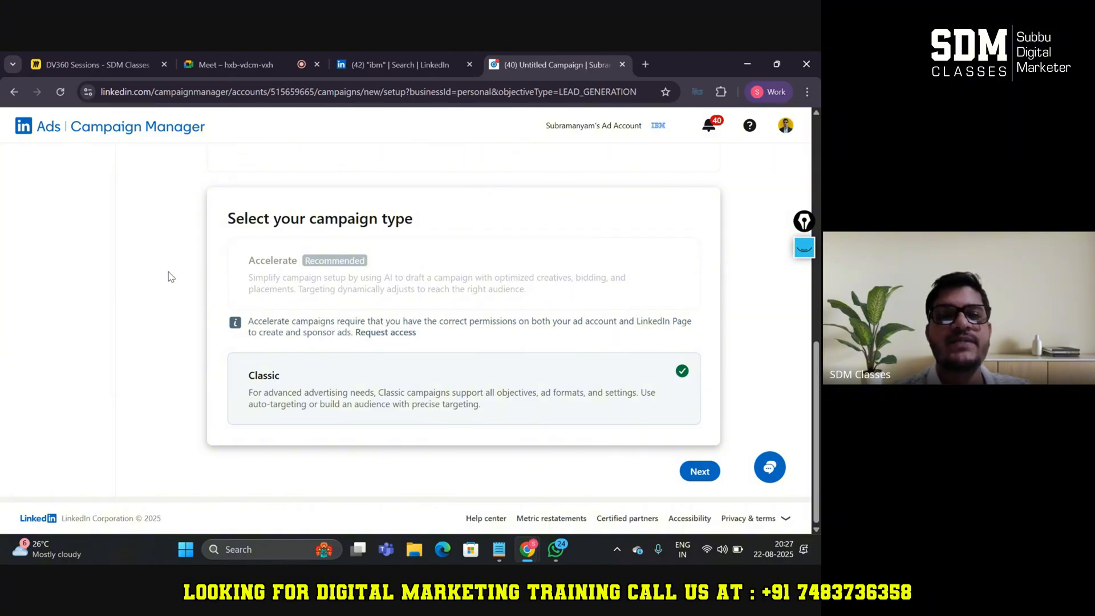
left_click(700, 472)
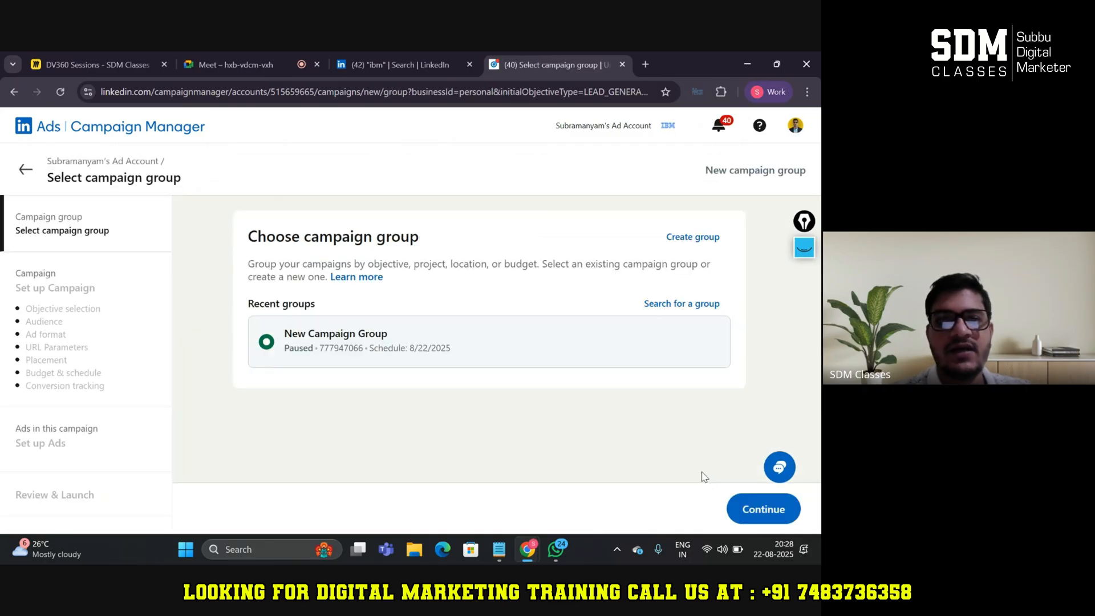
Continue to the campaign details with the existing New Campaign Group and dismiss the forecast tip.
left_click(749, 507)
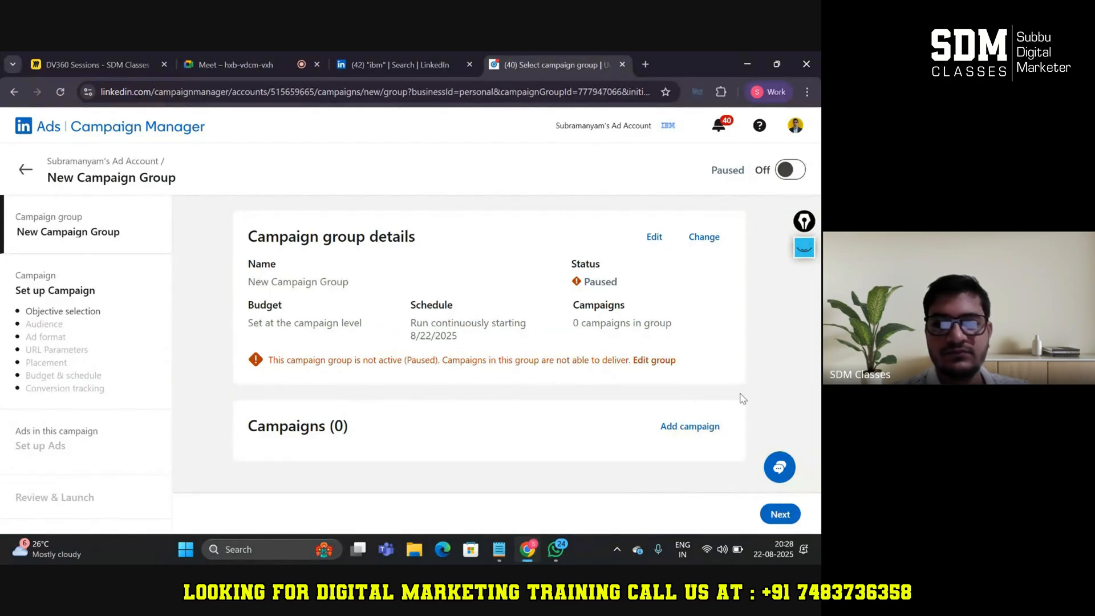
left_click(779, 514)
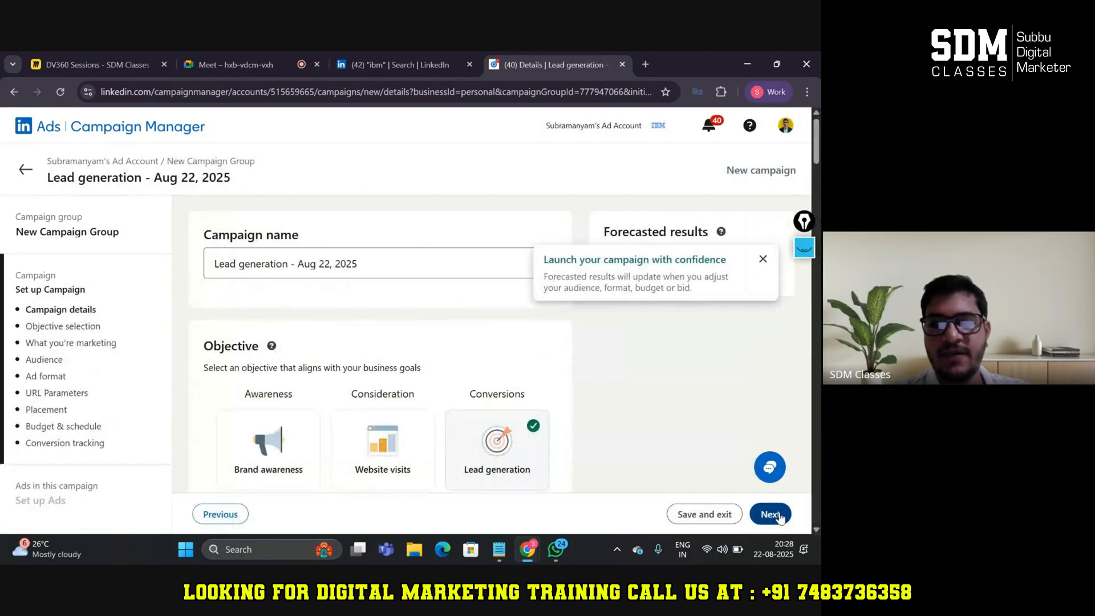
left_click(763, 259)
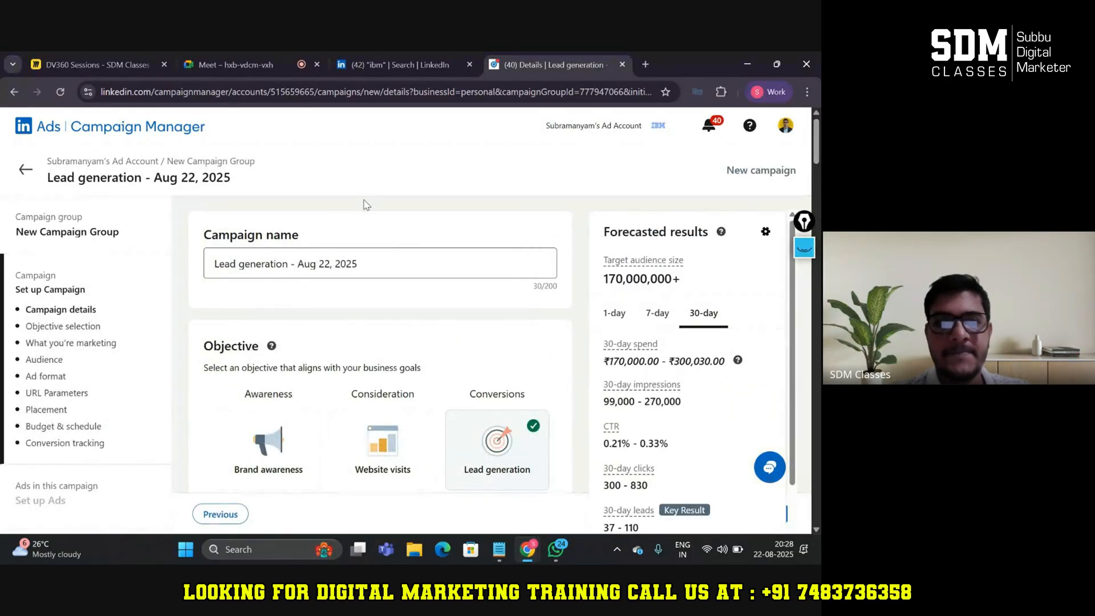
Rename the campaign as "CSE | 22-08-2025 | Karnataka |" followed by the person's short name.
left_click(349, 258)
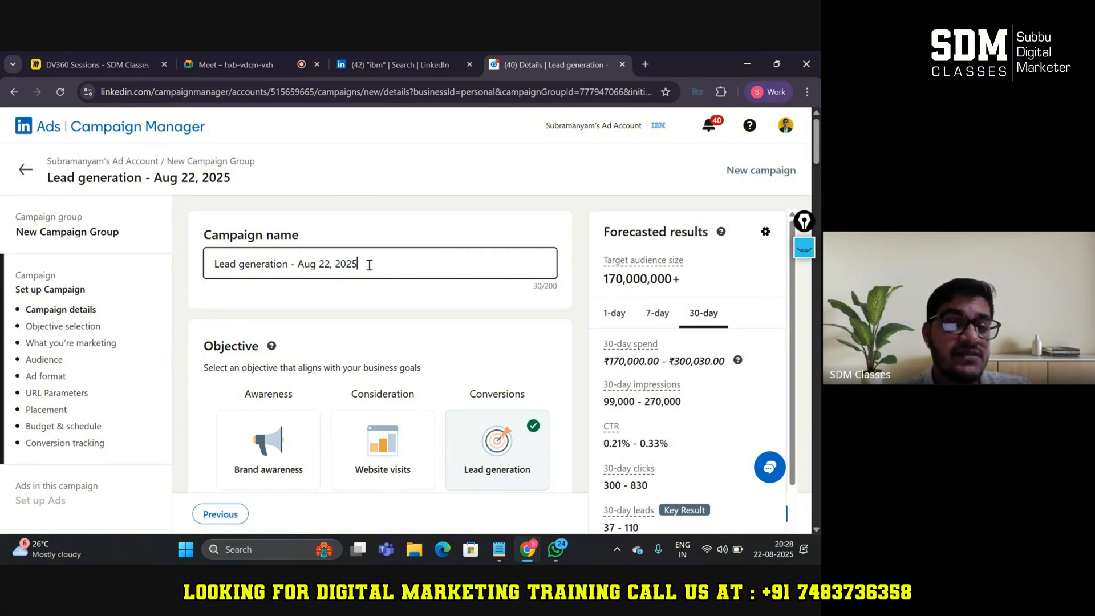
key("ctrl+a")
key("BackSpace")
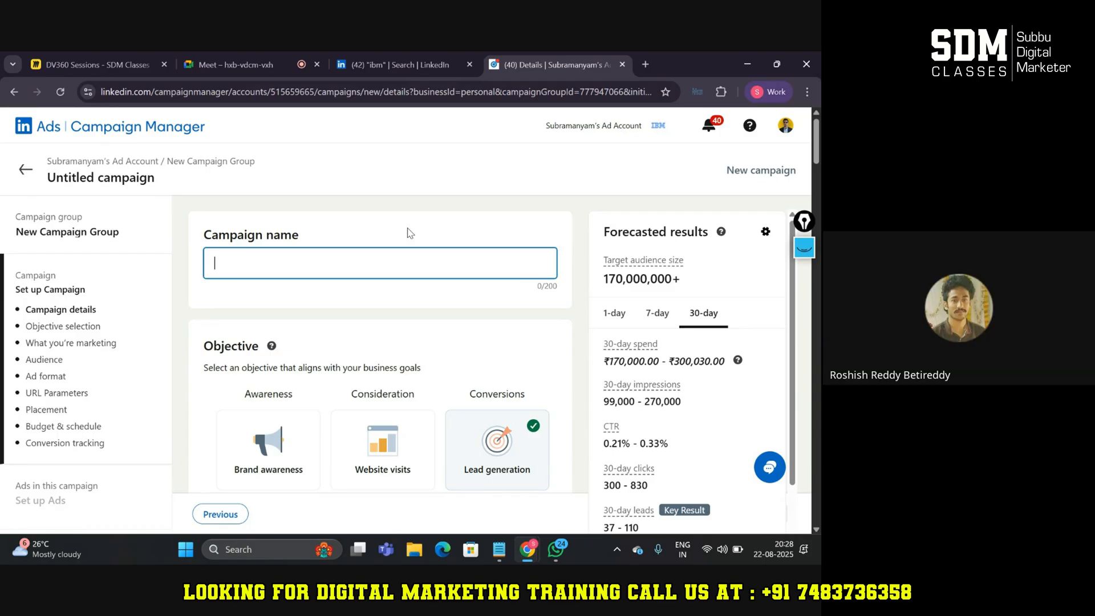
type("CSE")
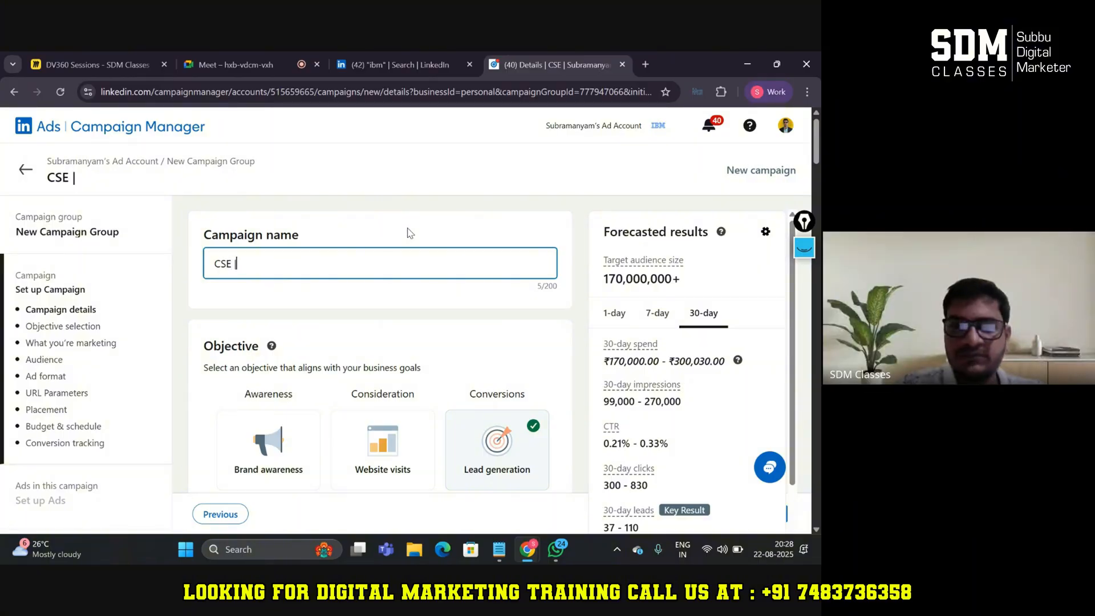
type("|")
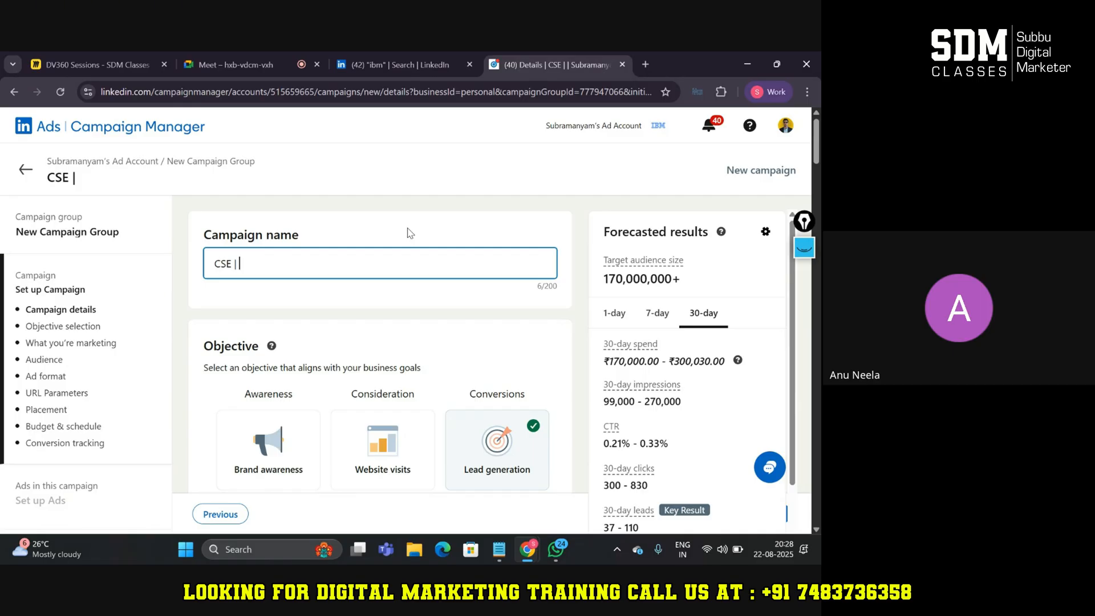
type("22-")
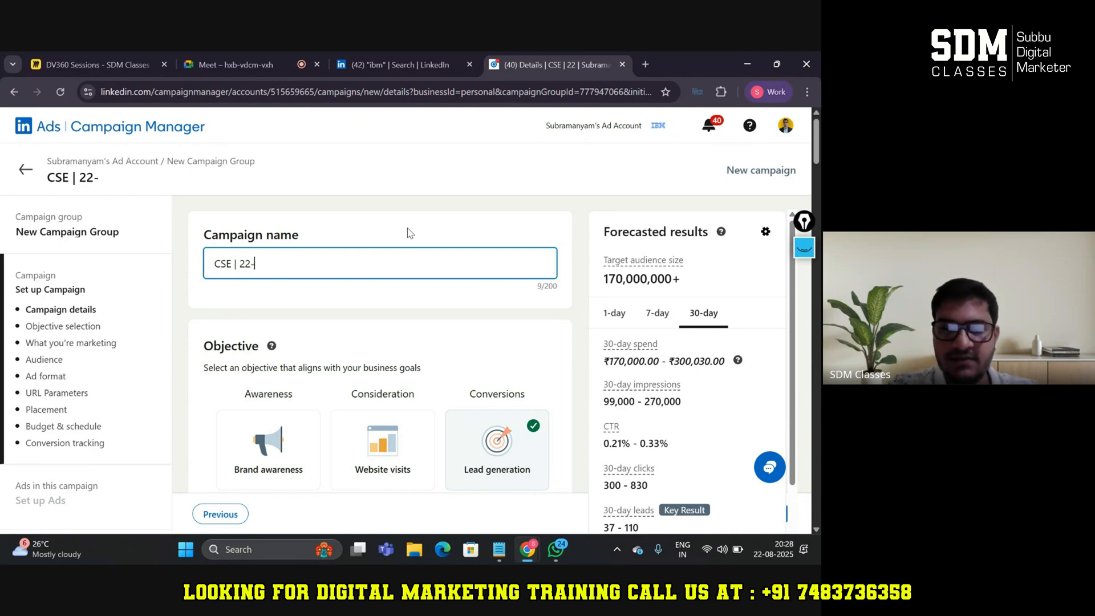
type("08-202")
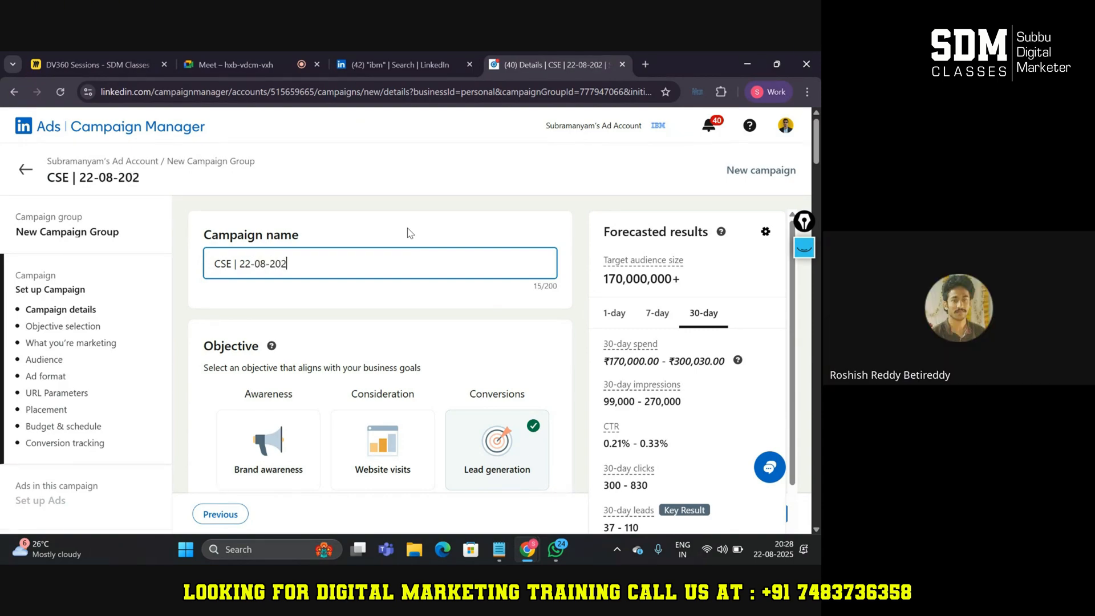
type("5 | Karnataka")
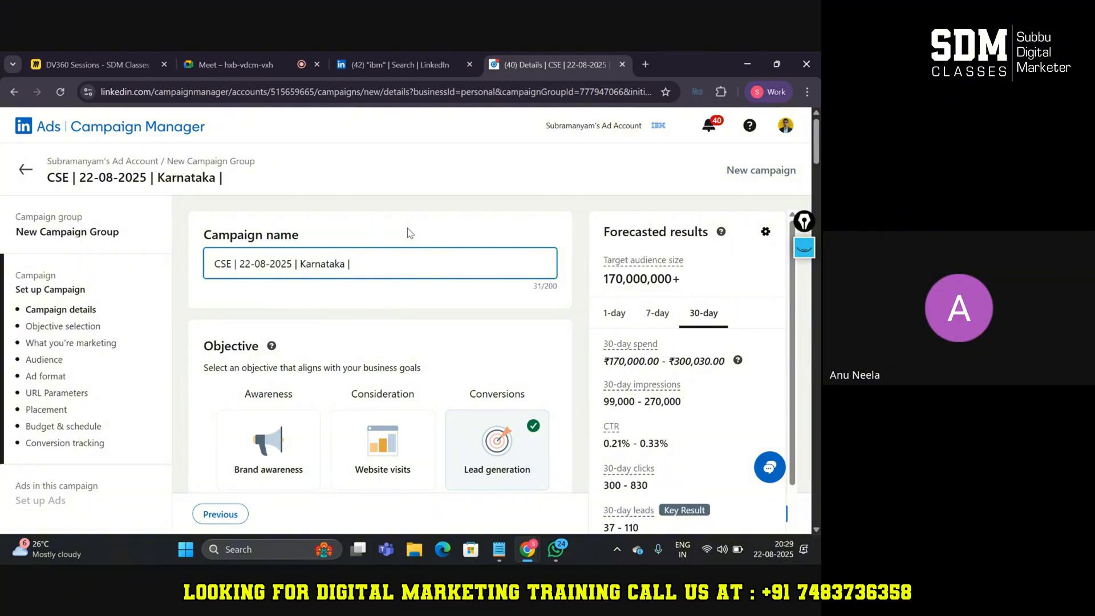
type(" | Subbu")
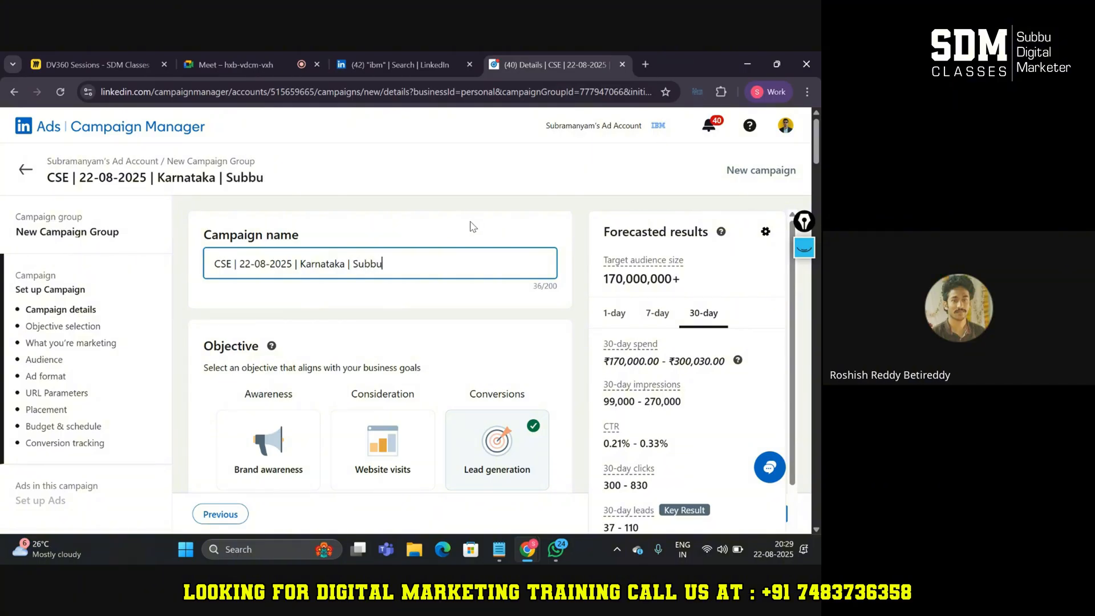
left_click(472, 226)
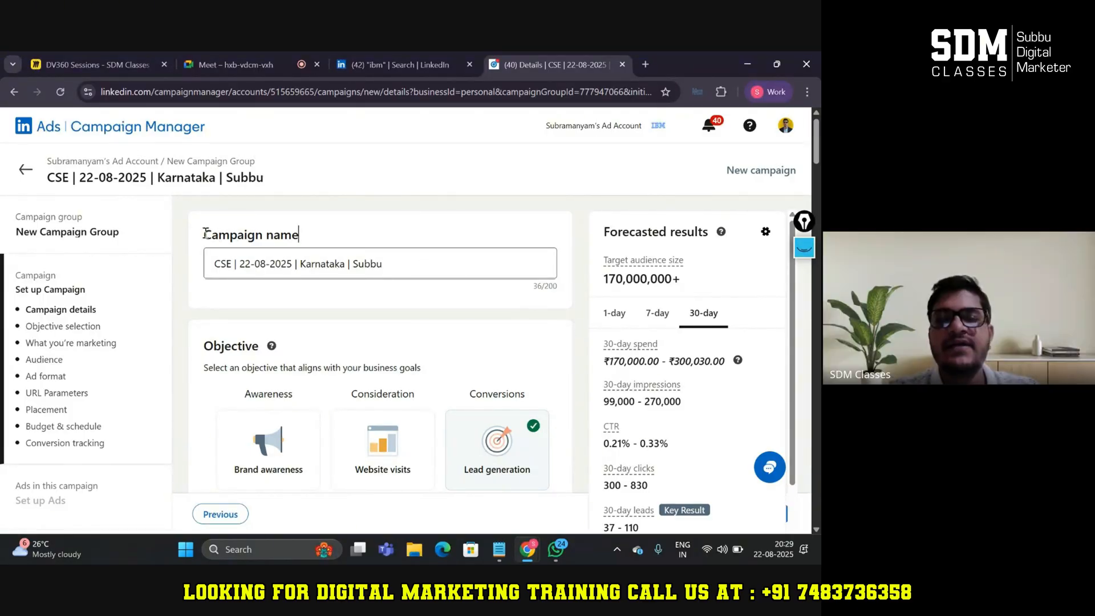
left_click(237, 262)
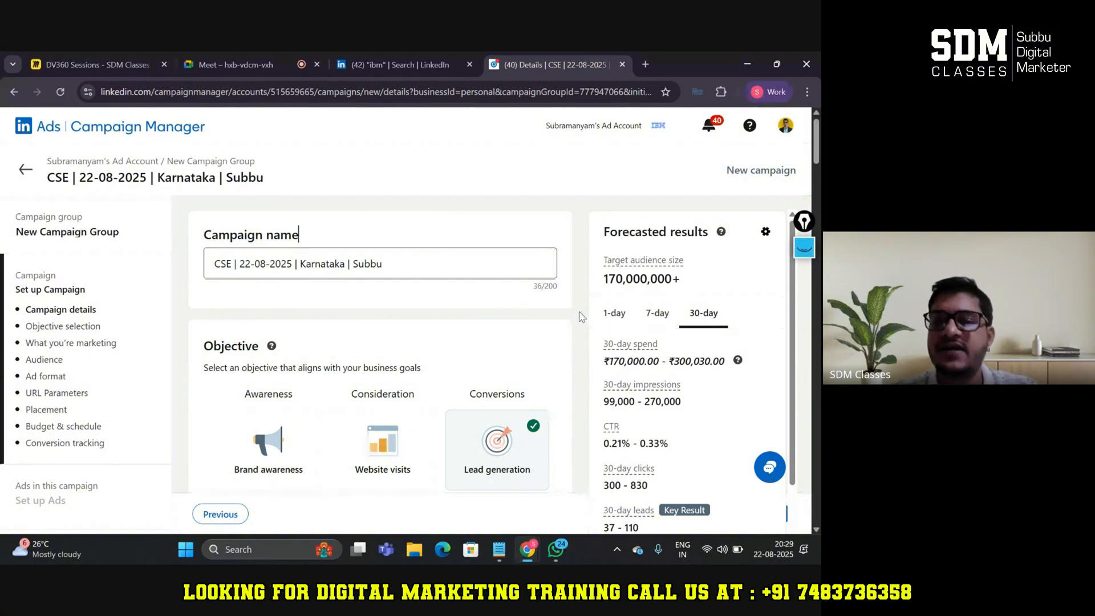
Review the objective section and compare the 1-day, 7-day and 30-day forecasted results, including spend, clicks, leads and cost per lead.
scroll(579, 354, "down", 3)
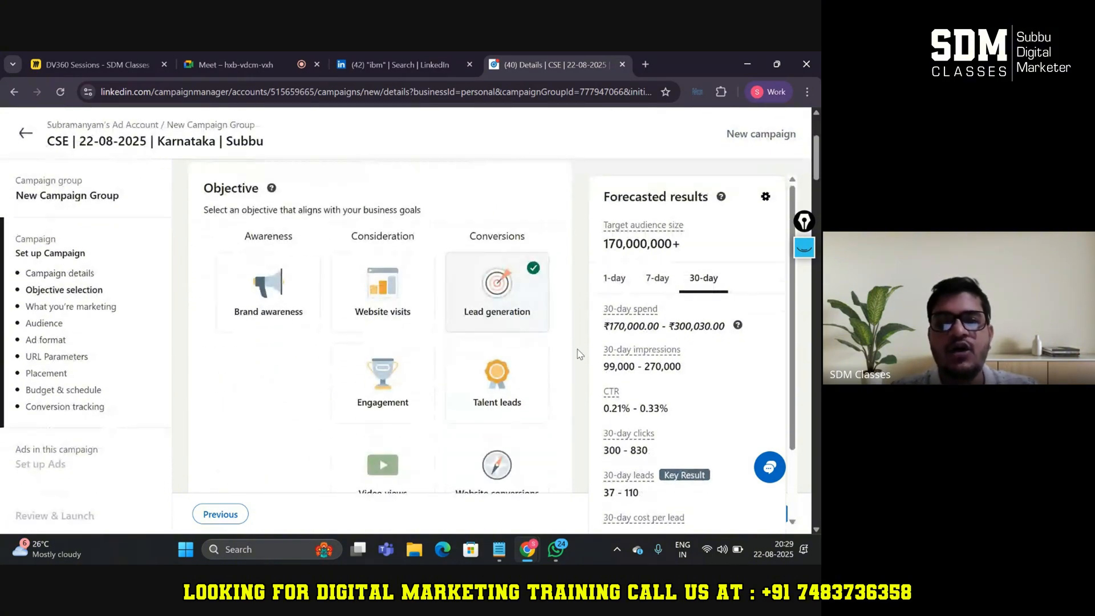
scroll(580, 353, "down", 1)
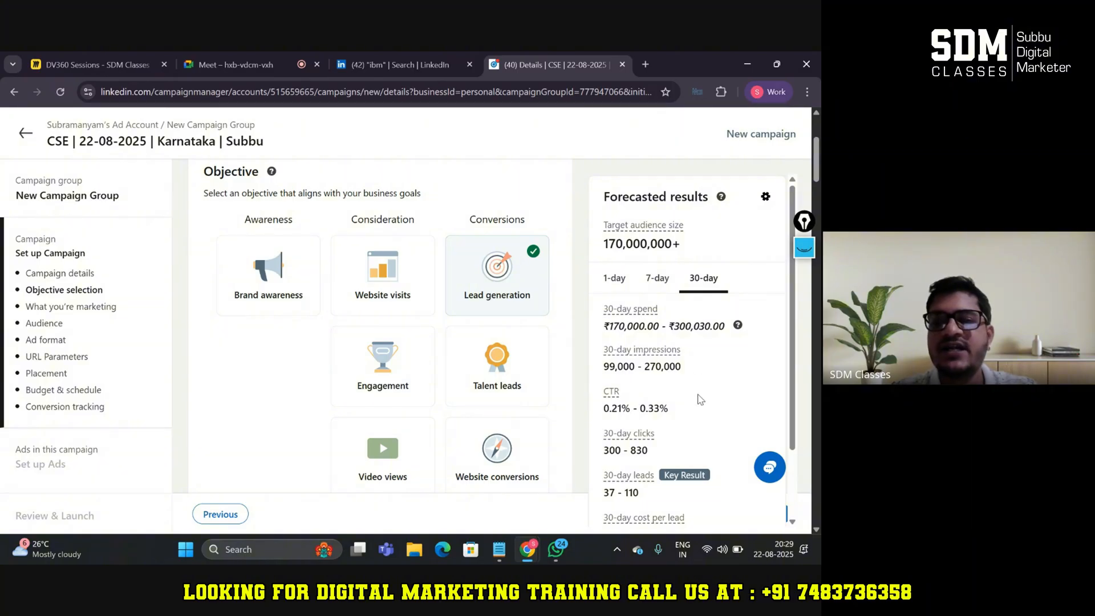
scroll(700, 399, "down", 2)
scroll(741, 371, "up", 2)
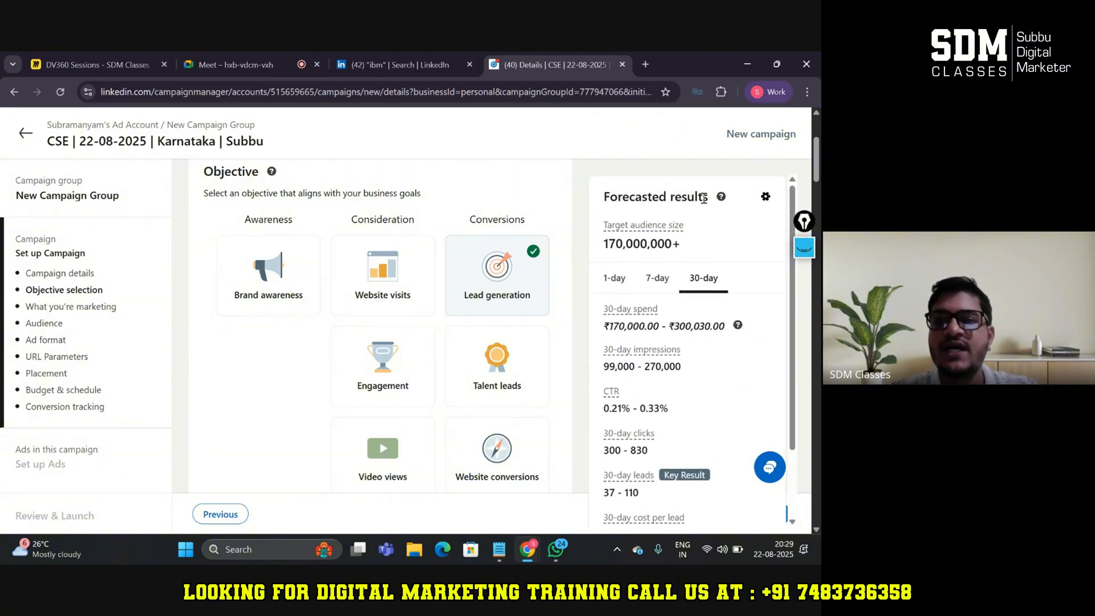
left_click(615, 279)
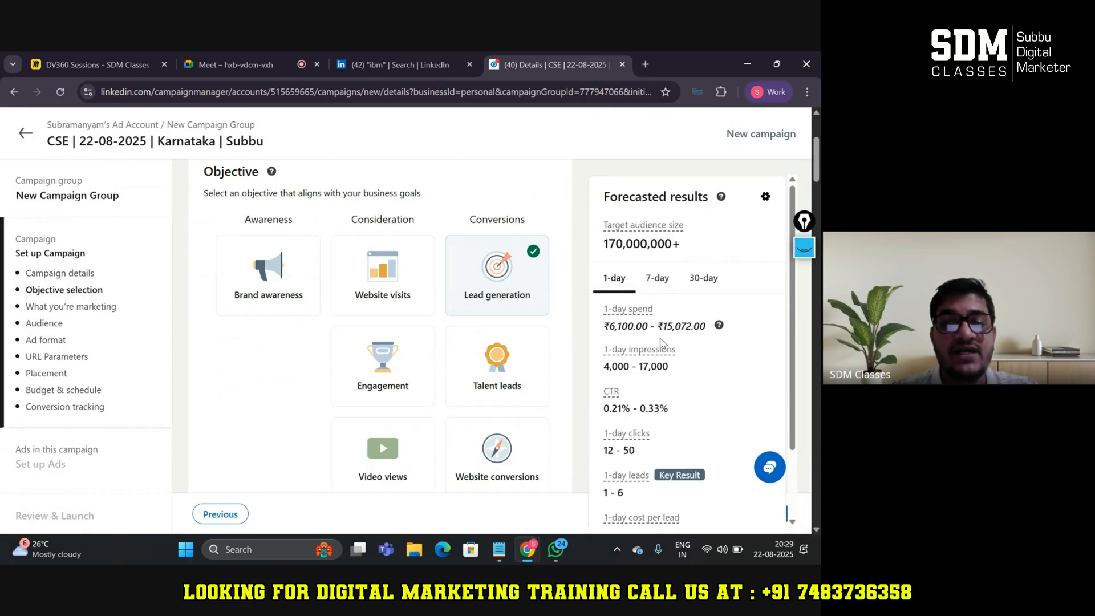
left_click(657, 279)
left_click(706, 284)
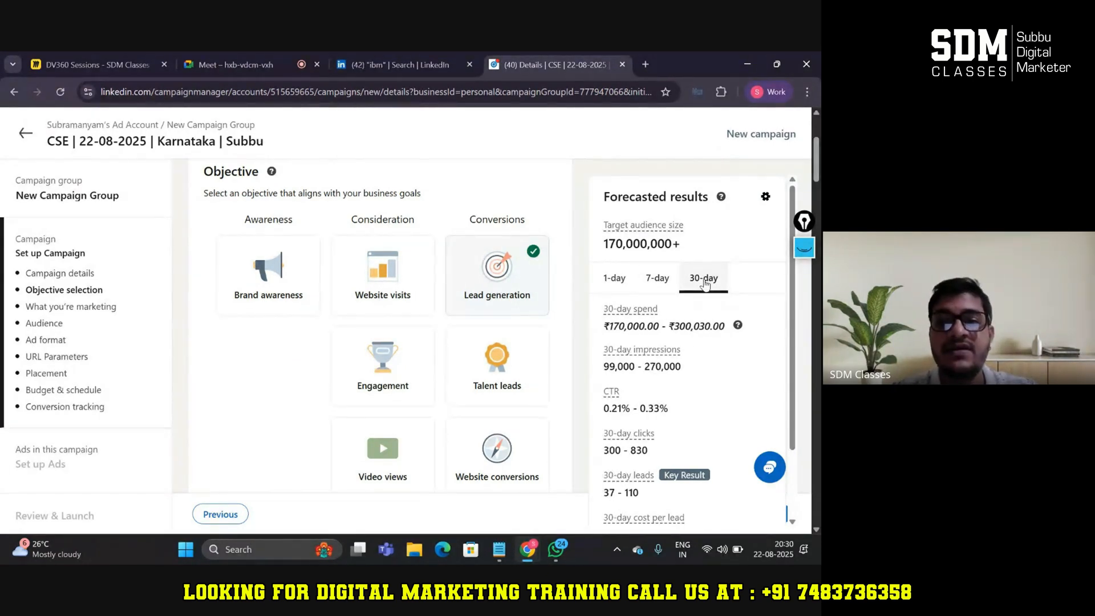
scroll(748, 362, "down", 2)
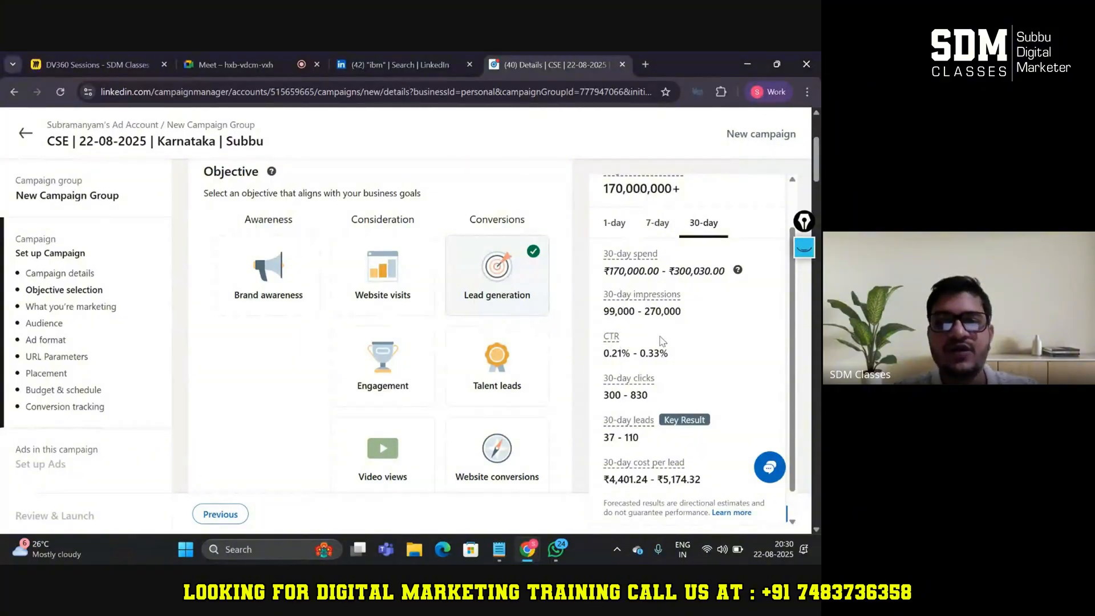
scroll(728, 370, "down", 1)
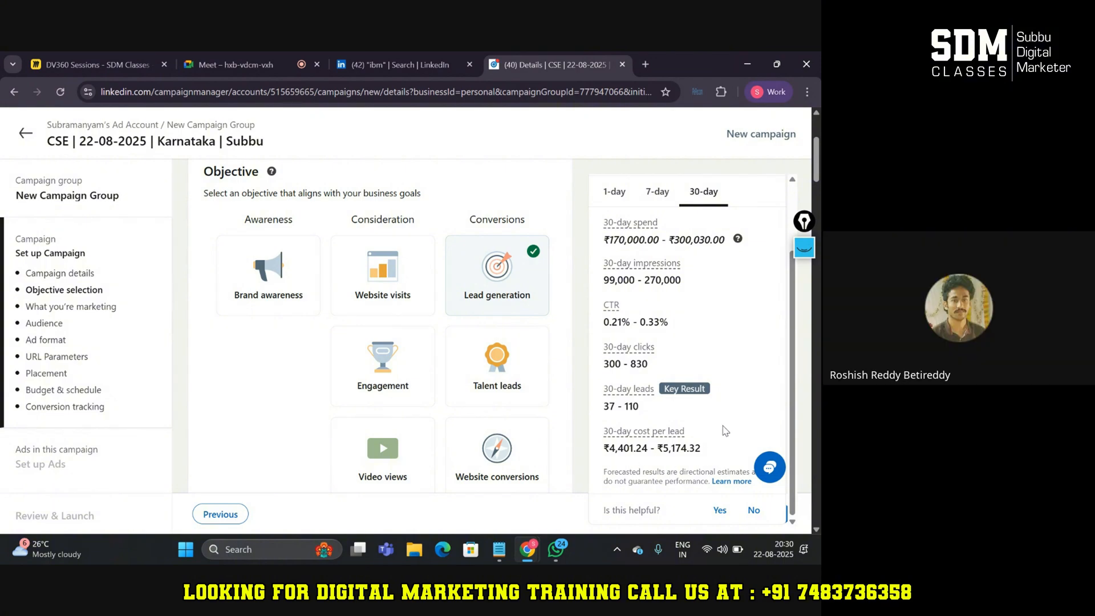
Look through the setup sections from objective to audience and bring up the What you're marketing fields.
scroll(761, 386, "down", 9)
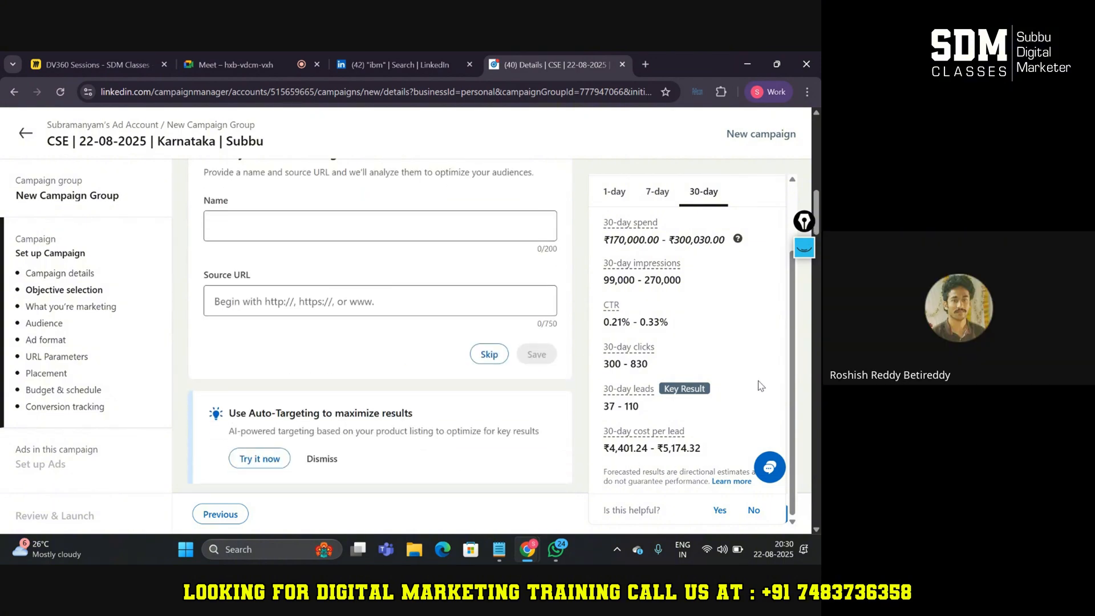
scroll(593, 339, "up", 2)
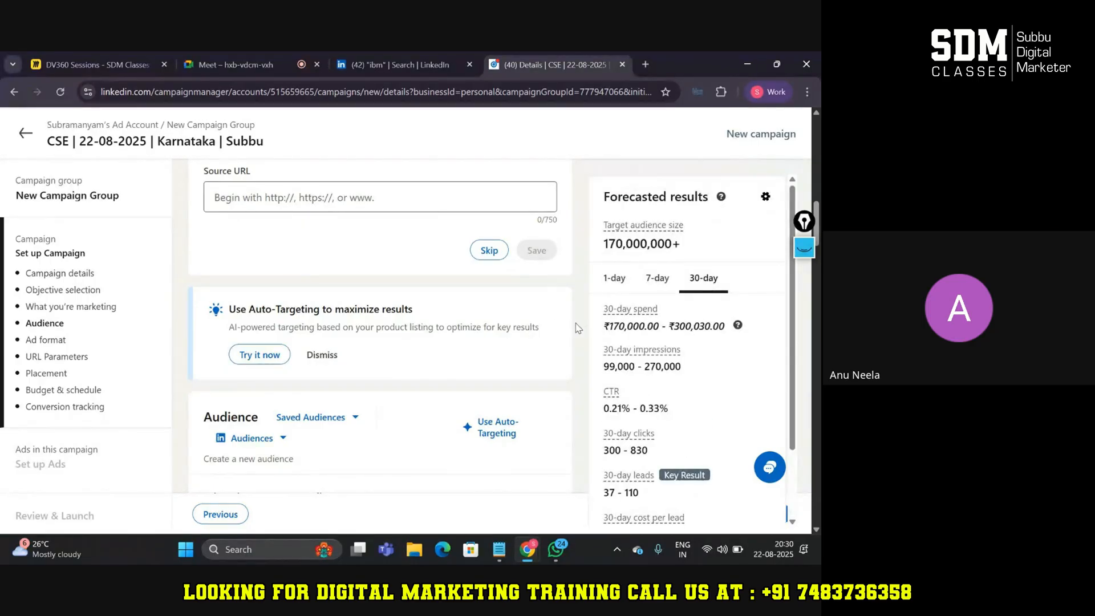
scroll(587, 333, "up", 10)
scroll(578, 328, "down", 2)
scroll(578, 328, "down", 6)
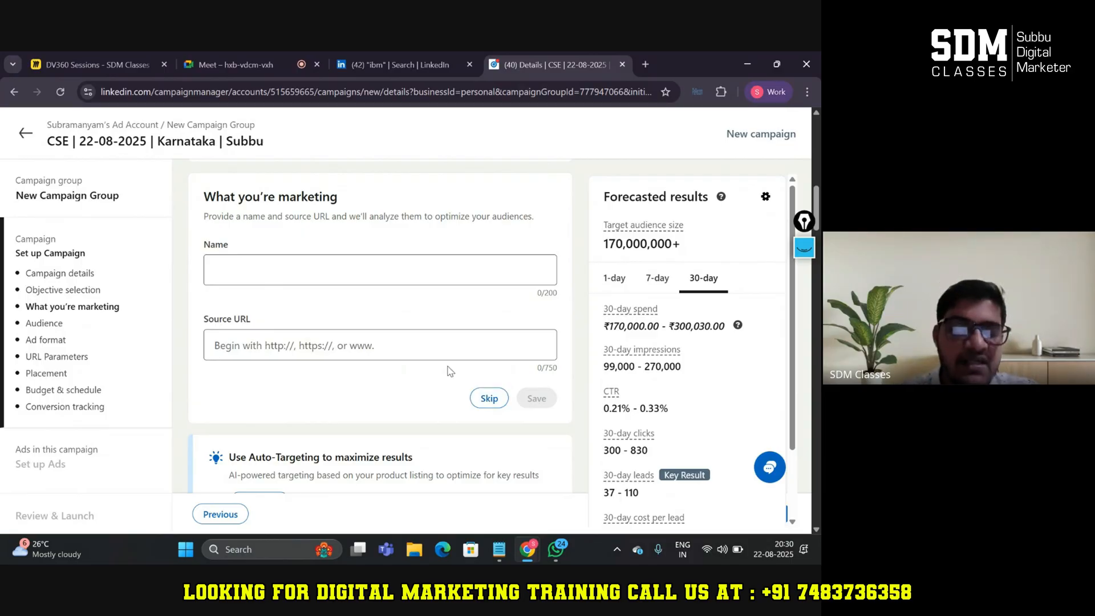
Skip specifying an offering in What you're marketing and dismiss the Auto-Targeting suggestion.
left_click(486, 402)
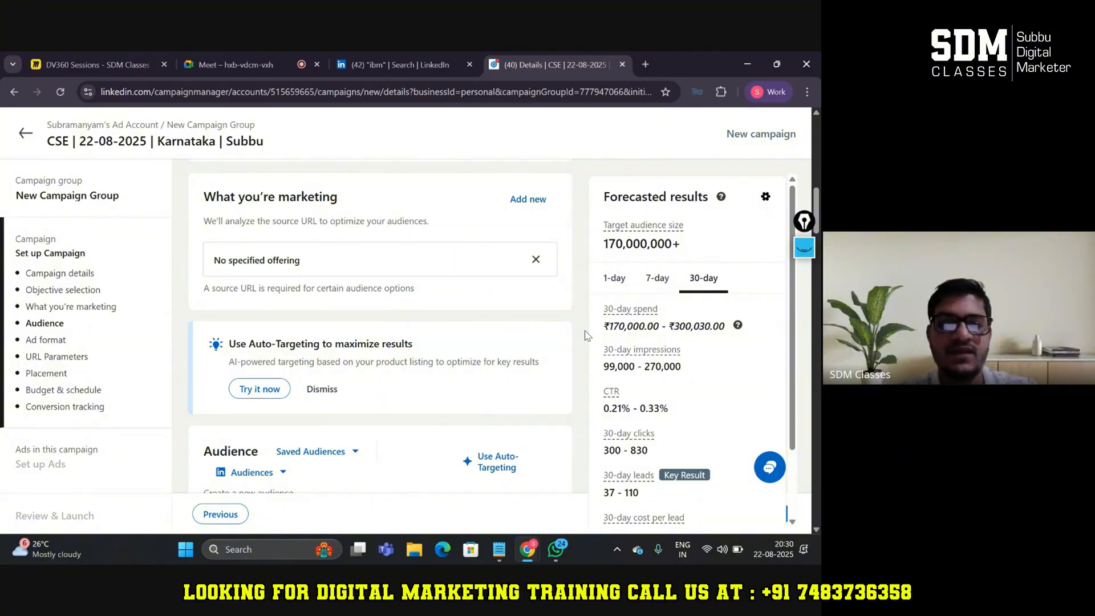
scroll(587, 335, "down", 3)
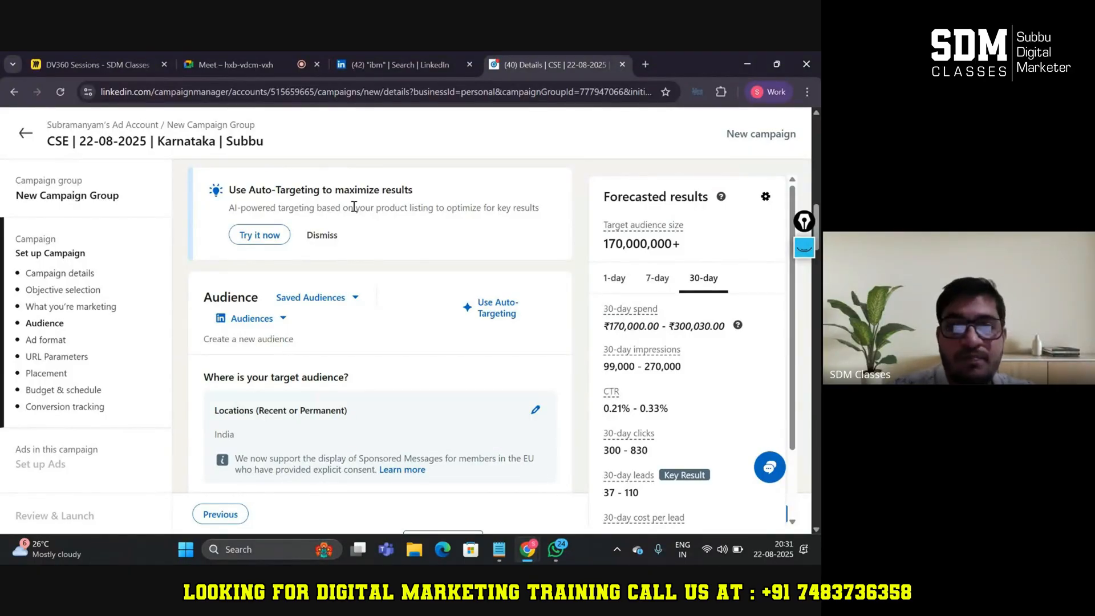
left_click(334, 236)
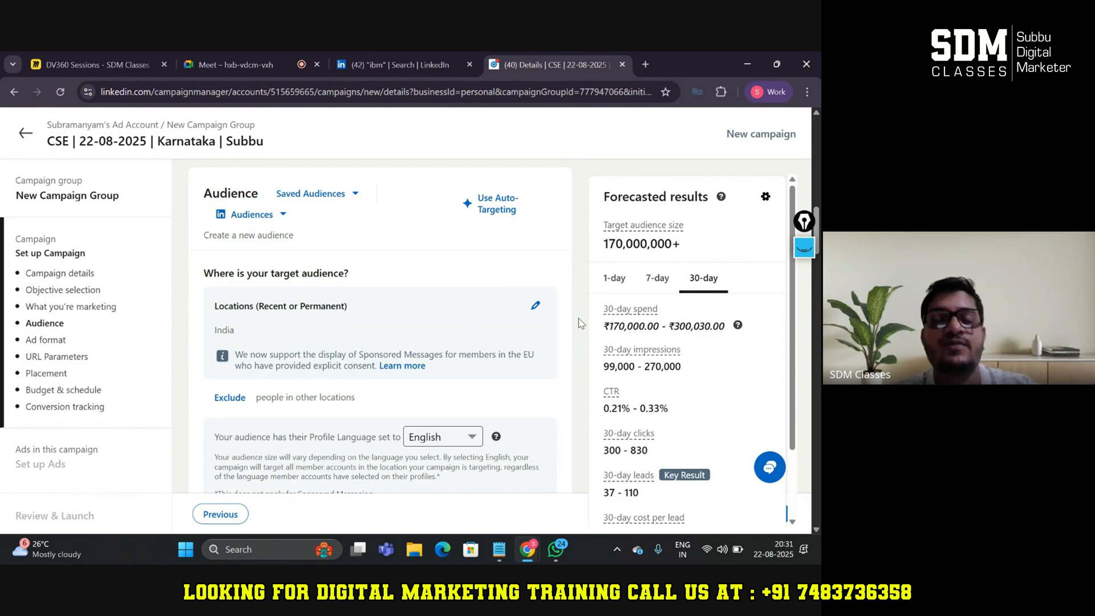
Replace India with Karnataka, India as the target location of the audience.
scroll(581, 323, "down", 1)
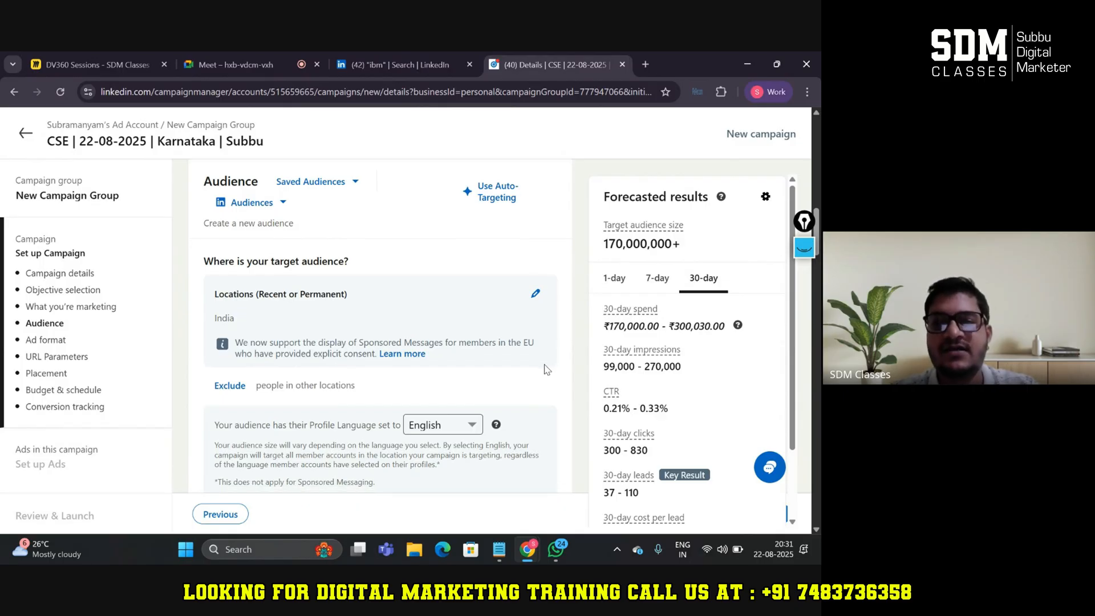
left_click(534, 293)
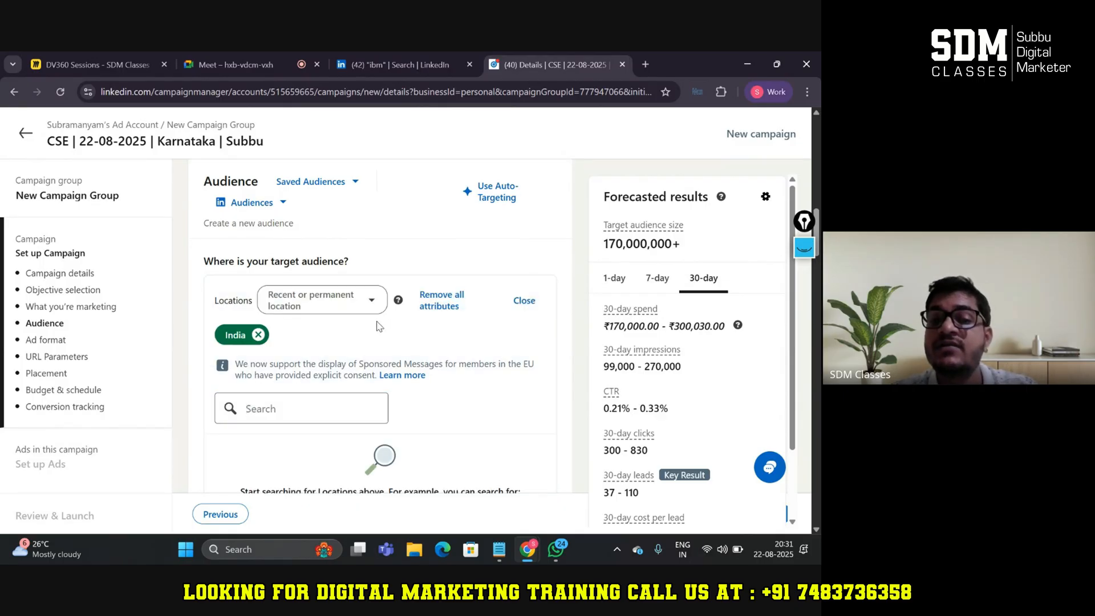
scroll(379, 328, "down", 2)
scroll(365, 342, "down", 2)
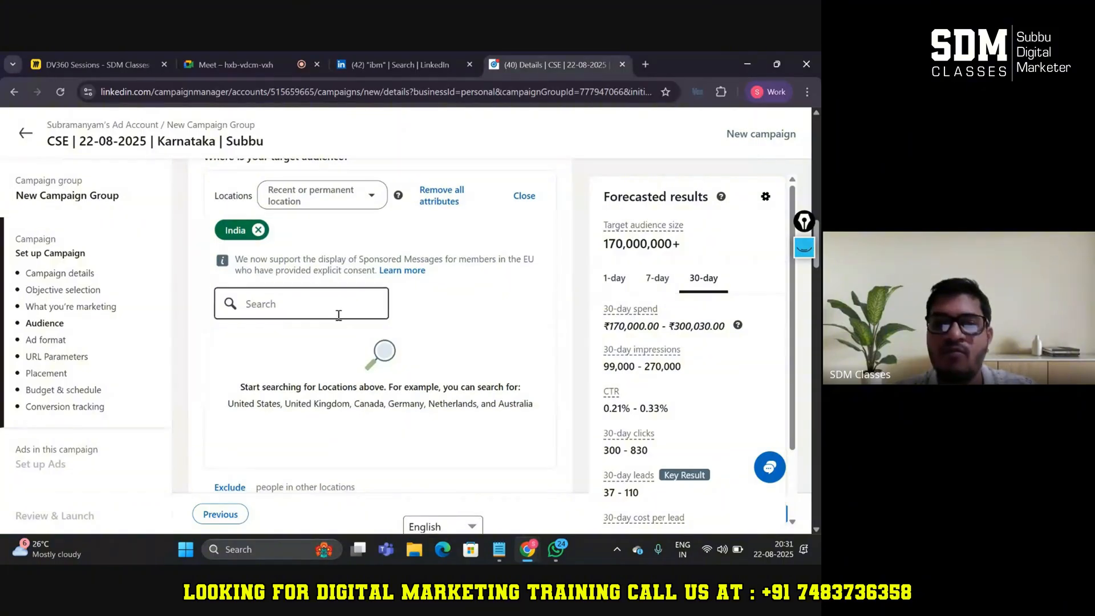
left_click(339, 315)
type("karnataka")
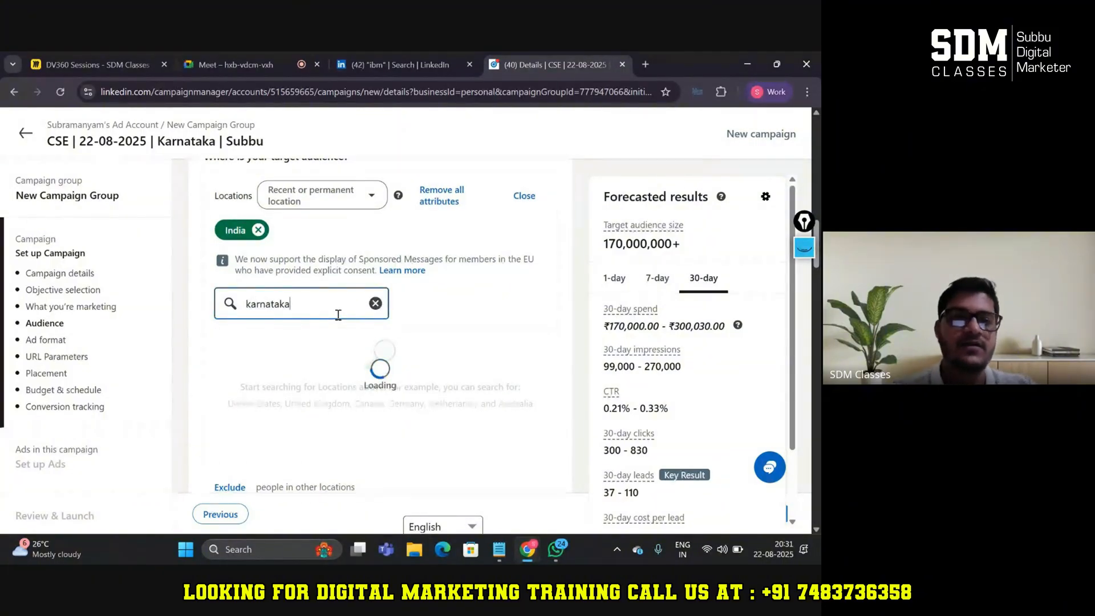
left_click(268, 348)
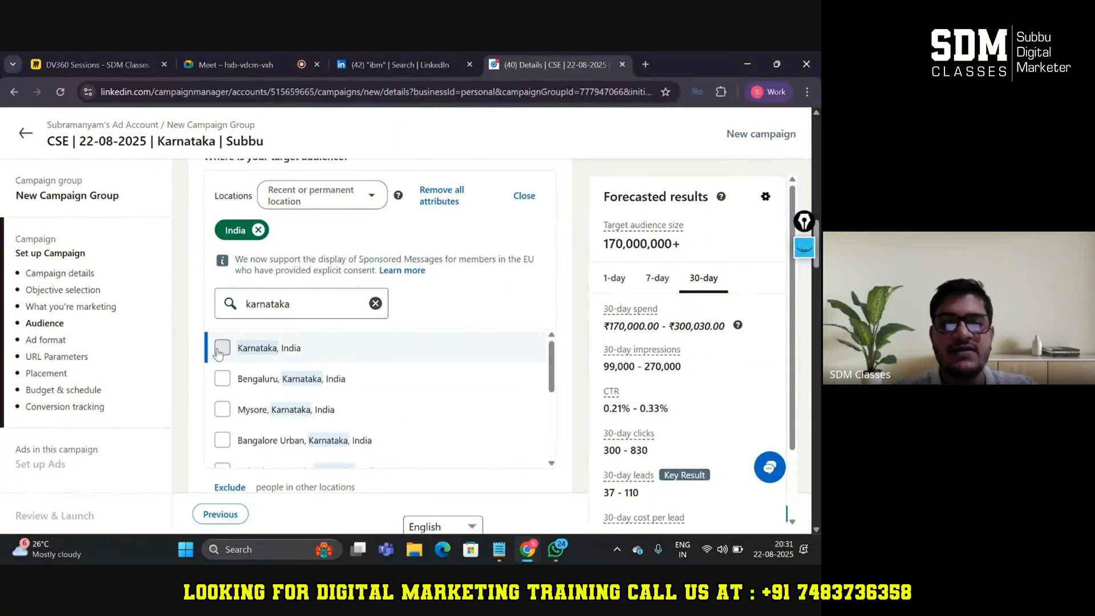
left_click(258, 230)
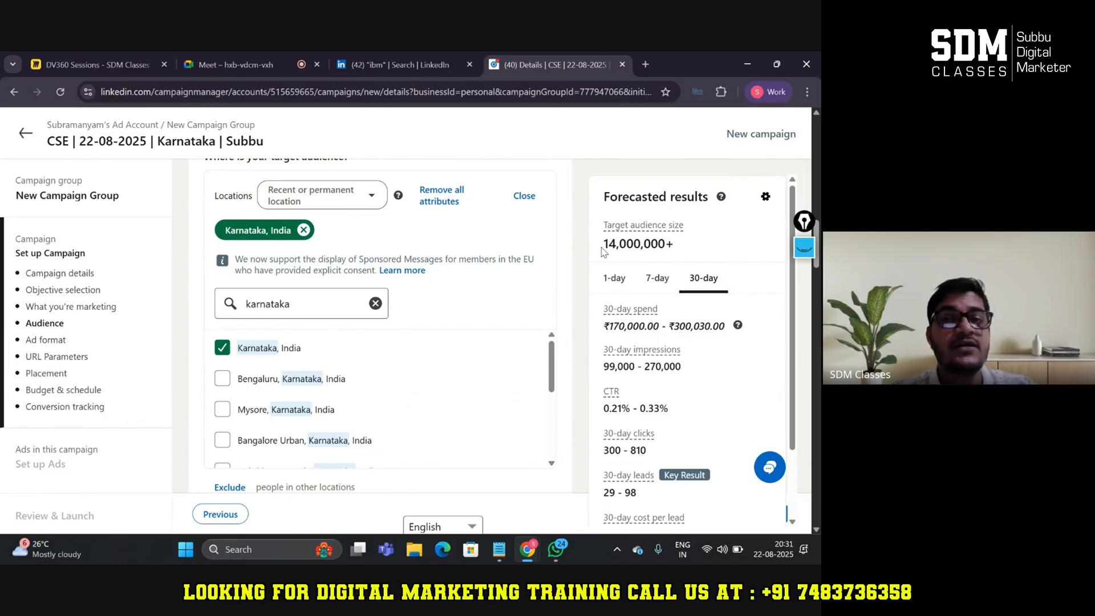
Check the target audience size and the 30-day and 1-day forecasted results for the Karnataka audience.
left_click_drag(606, 246, 681, 252)
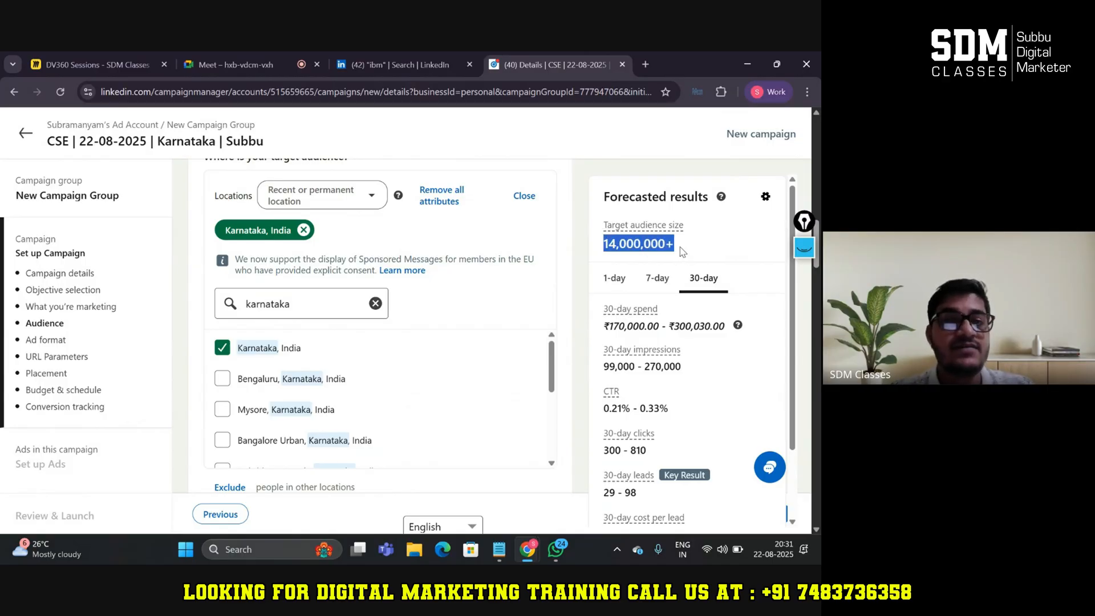
left_click(682, 252)
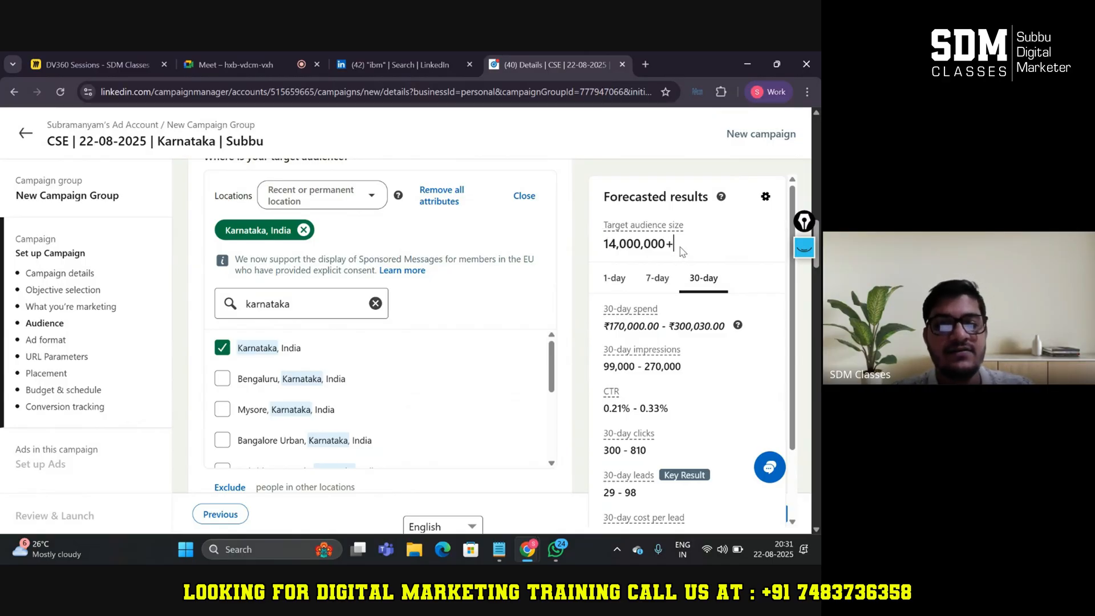
scroll(683, 252, "down", 2)
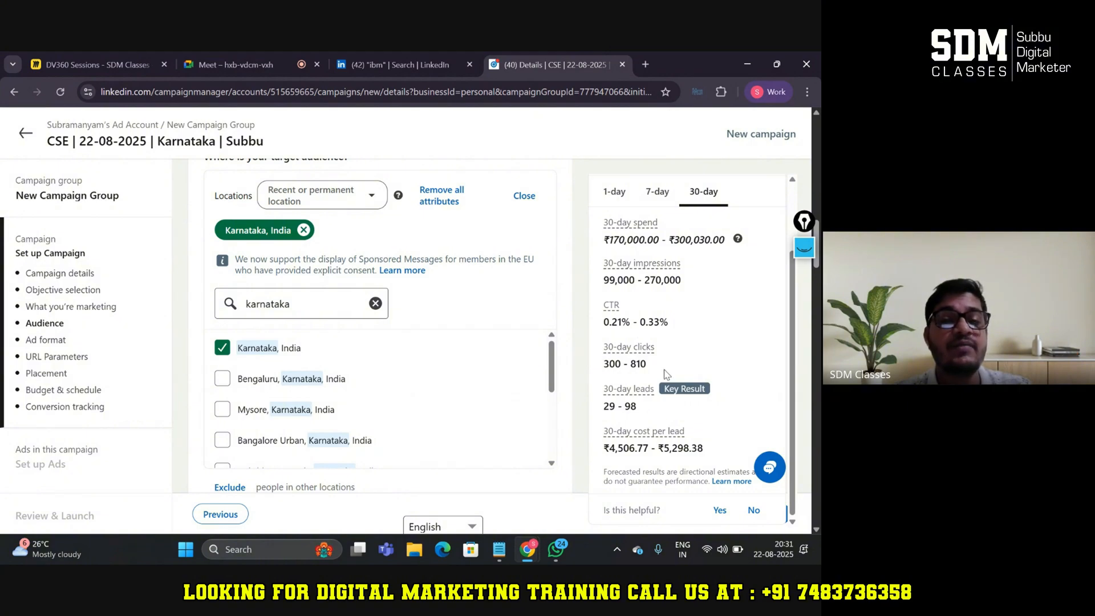
left_click(621, 196)
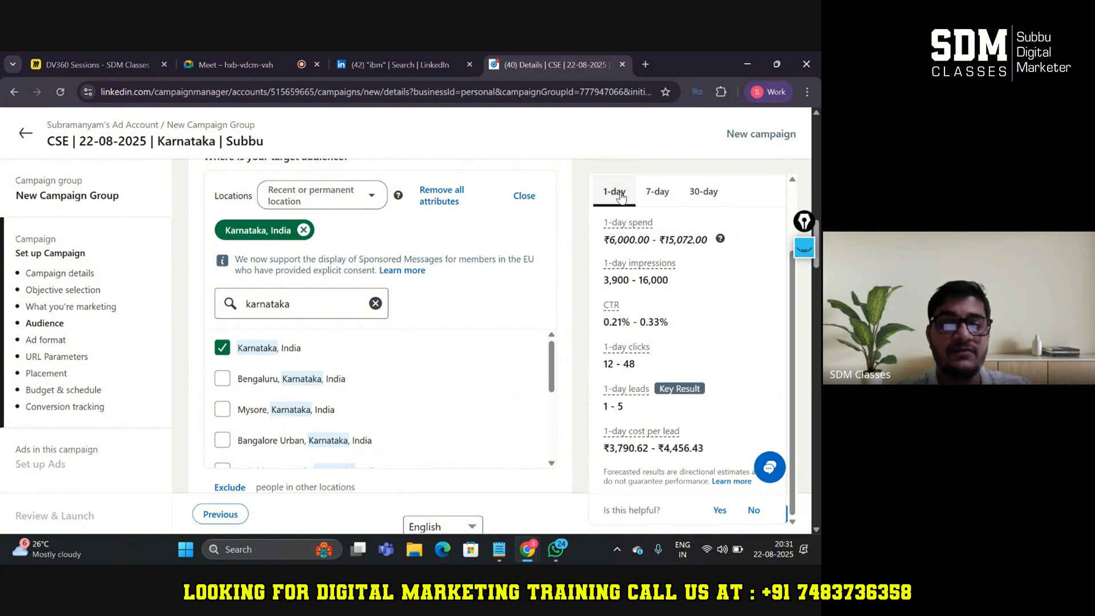
Clear the Karnataka location search and exclude Tamil Nadu, India from the audience locations.
scroll(565, 326, "down", 1)
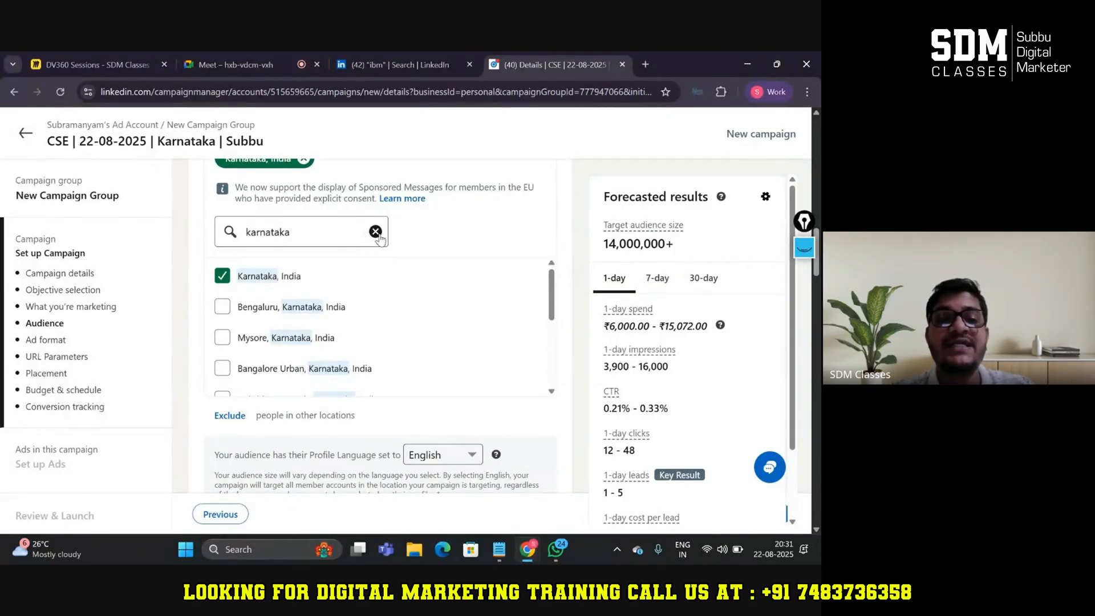
left_click(375, 232)
scroll(561, 283, "up", 1)
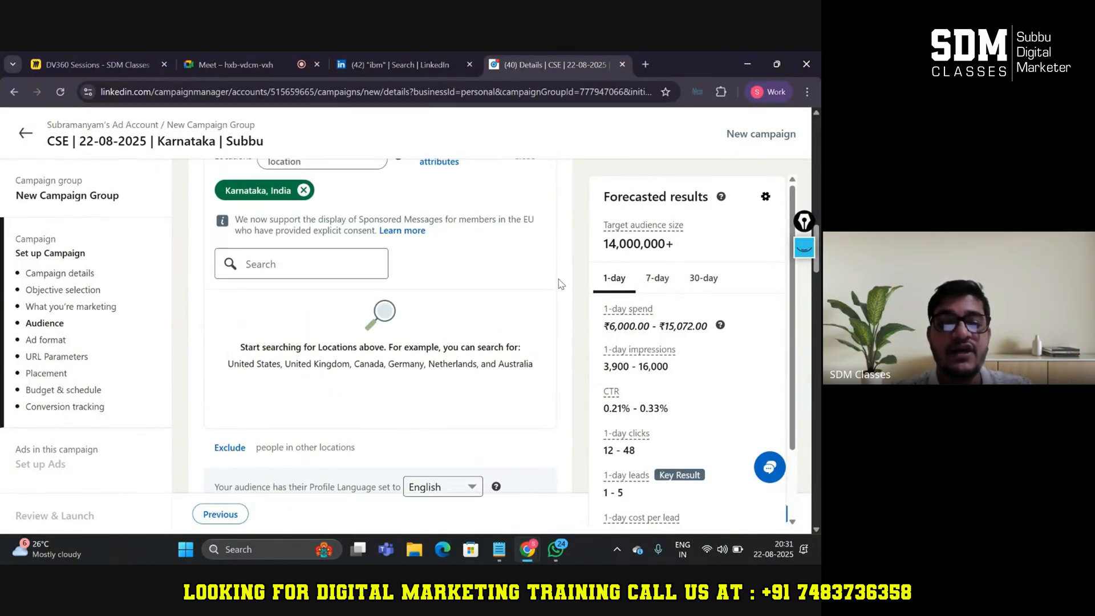
scroll(561, 284, "up", 1)
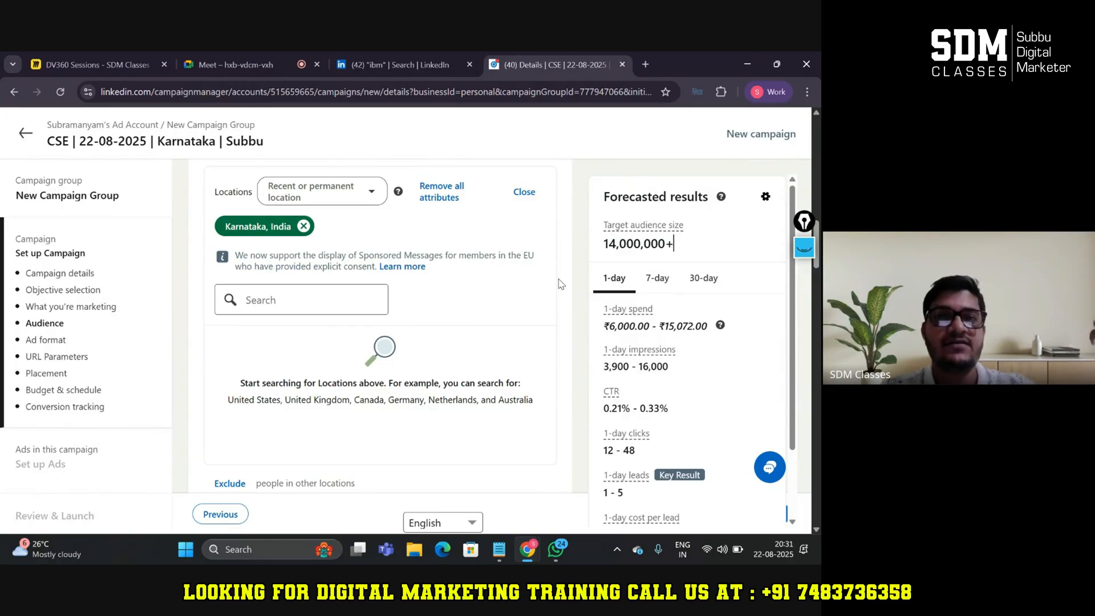
scroll(561, 284, "down", 3)
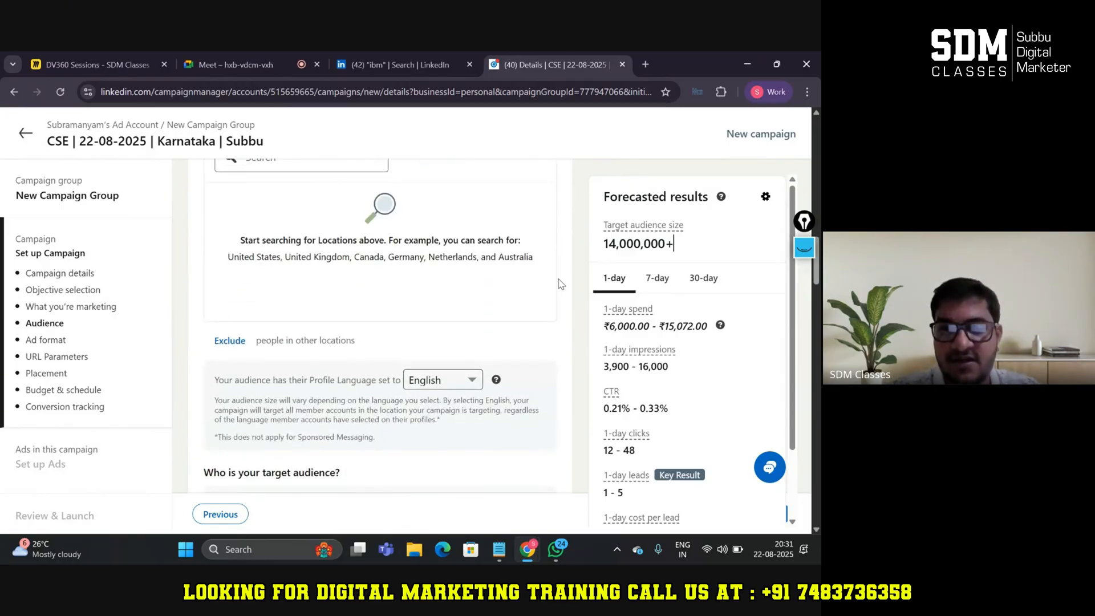
scroll(234, 337, "up", 3)
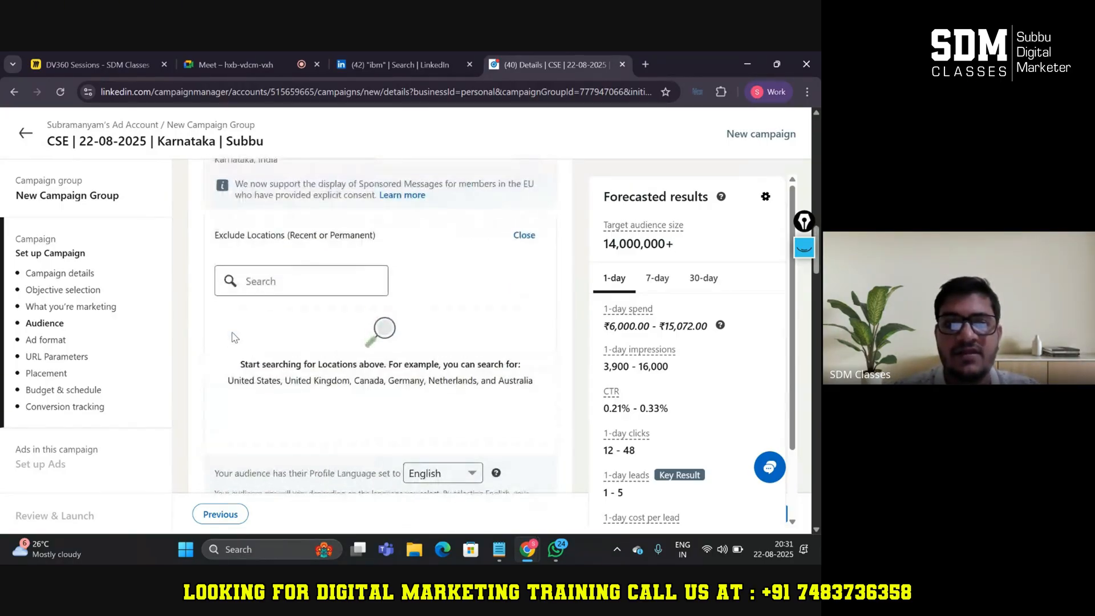
left_click(263, 282)
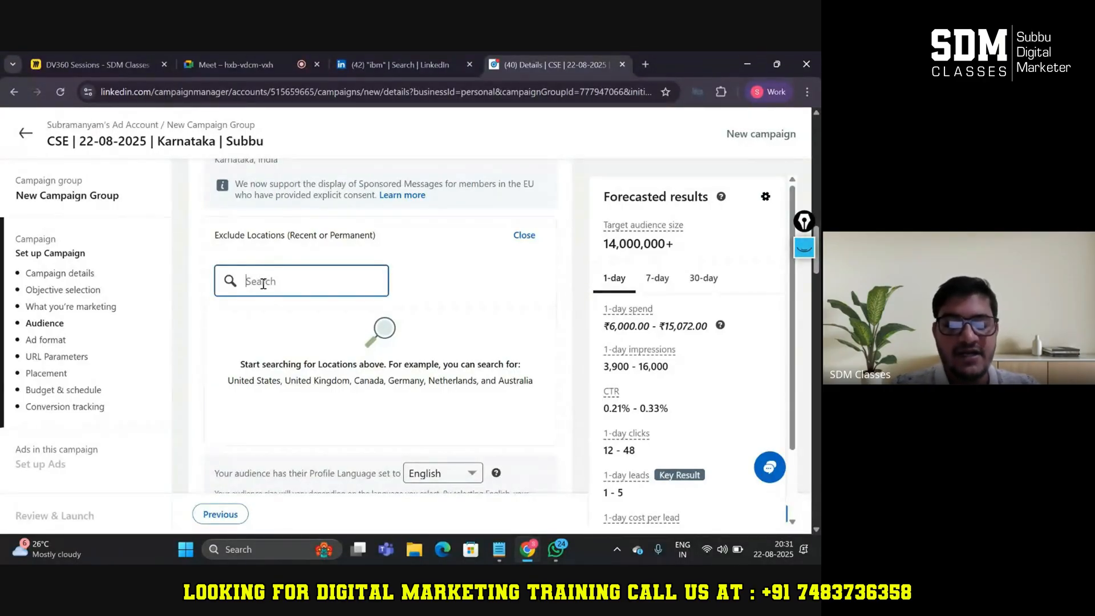
type("tamil")
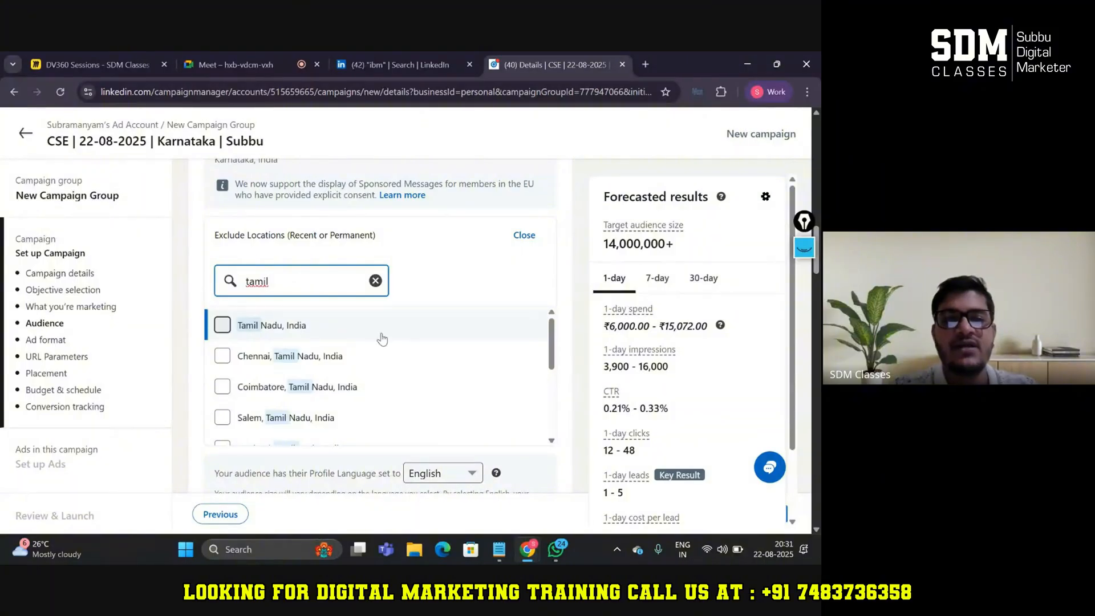
left_click(224, 323)
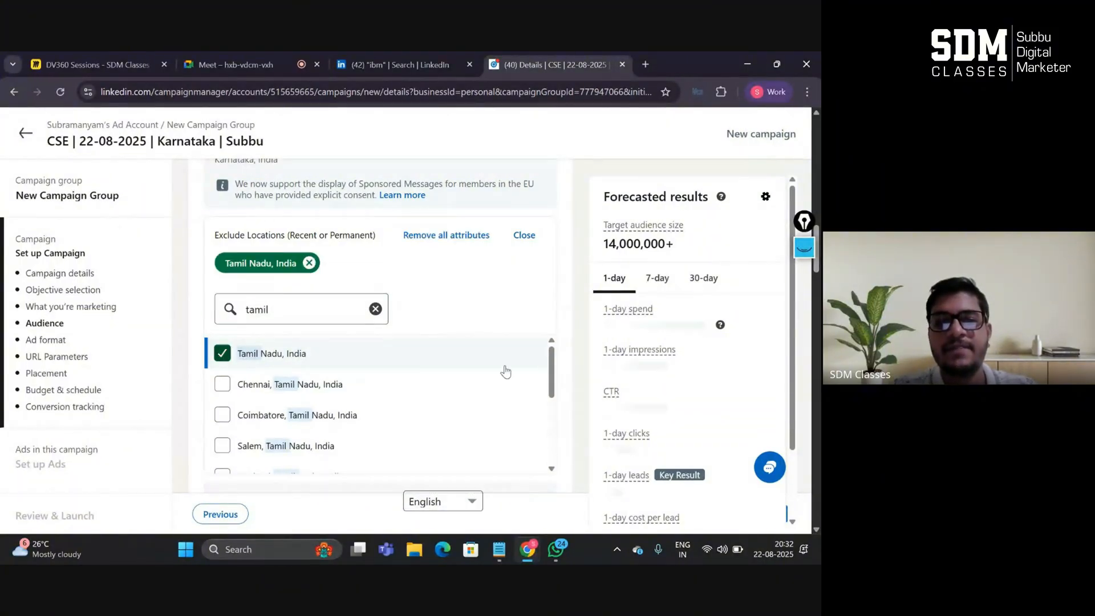
left_click(376, 308)
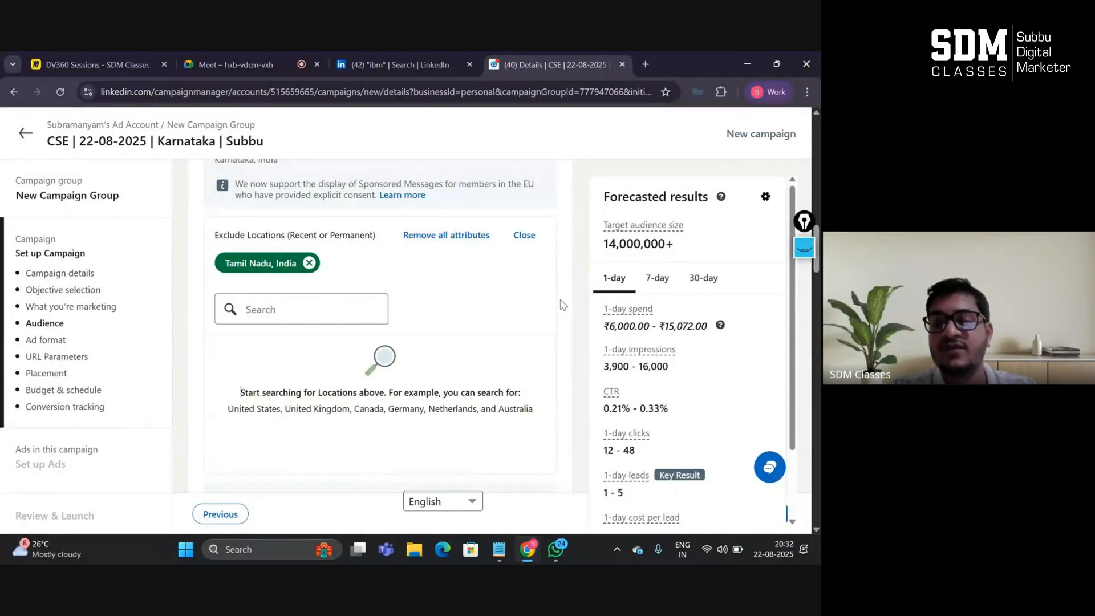
Review the included and excluded locations, the profile language and the options for who the target audience is.
scroll(560, 305, "up", 2)
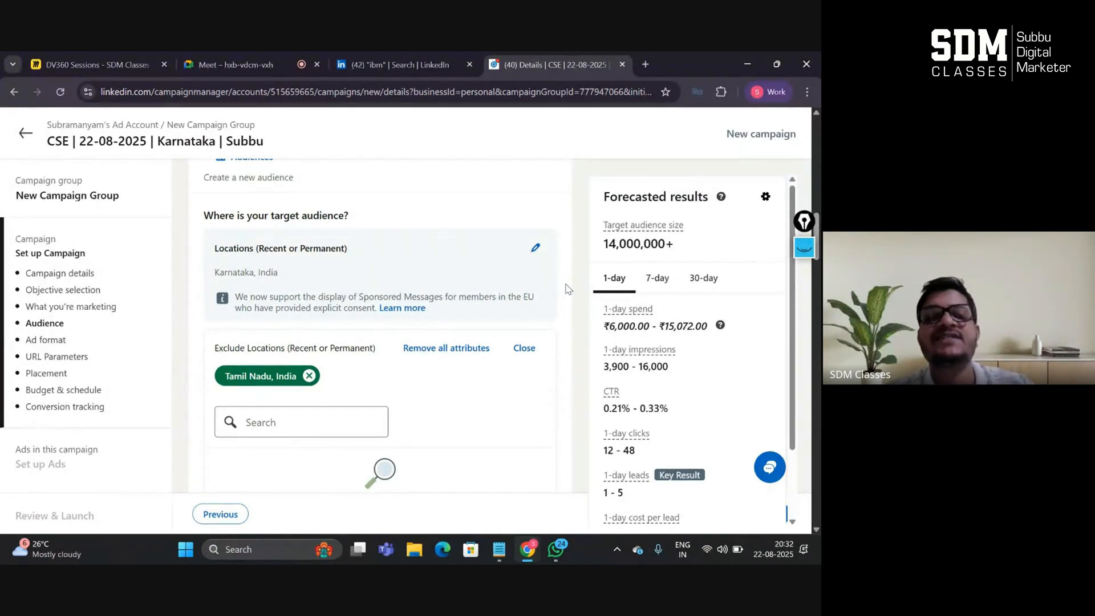
scroll(568, 289, "down", 1)
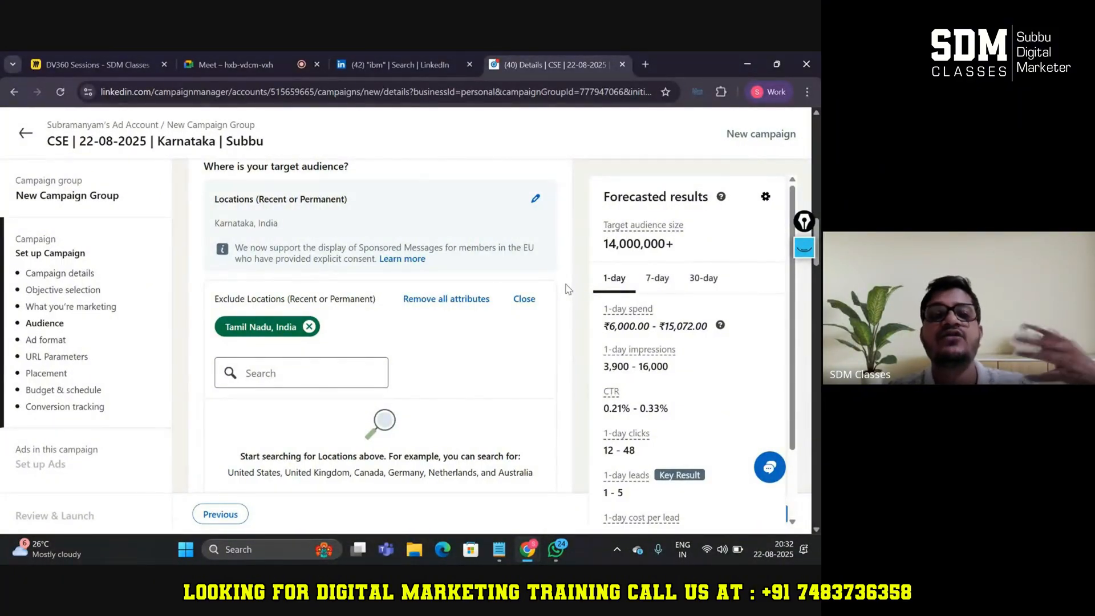
scroll(567, 288, "down", 2)
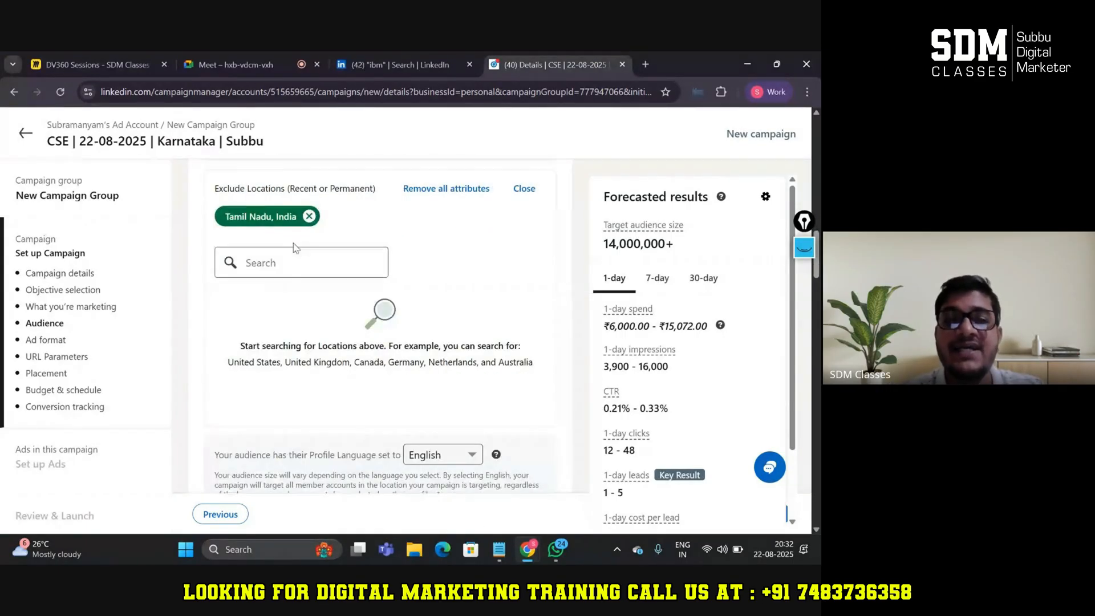
scroll(571, 313, "down", 5)
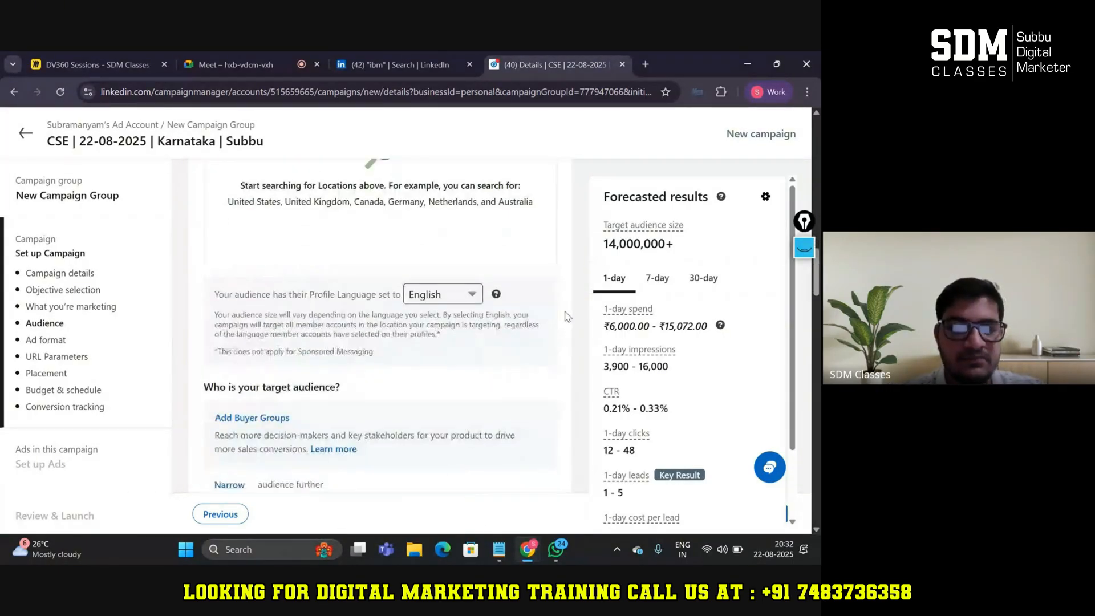
scroll(567, 317, "down", 1)
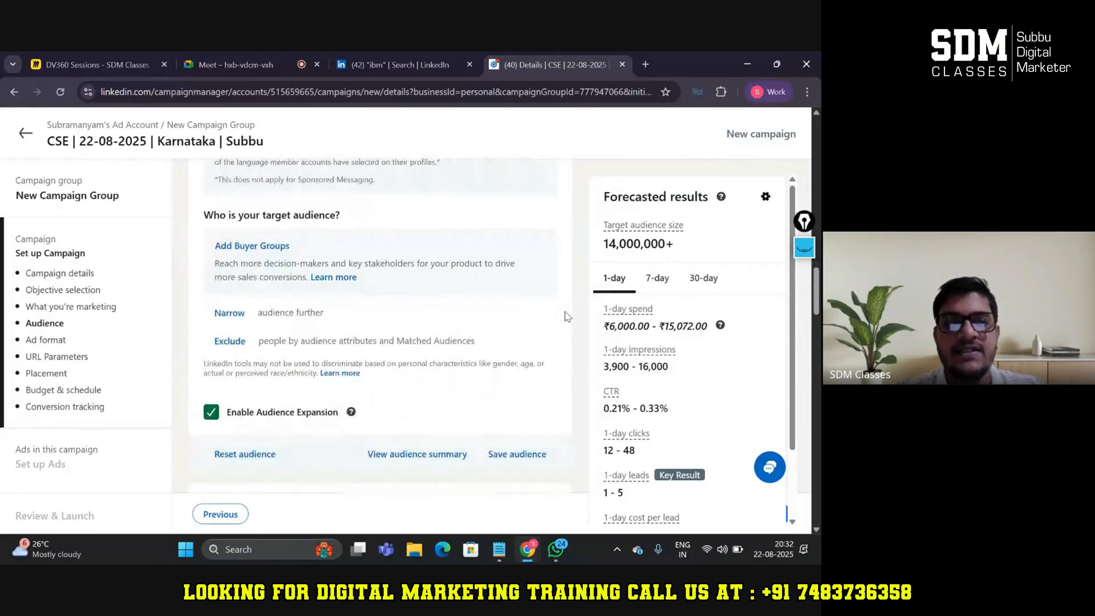
scroll(567, 317, "down", 1)
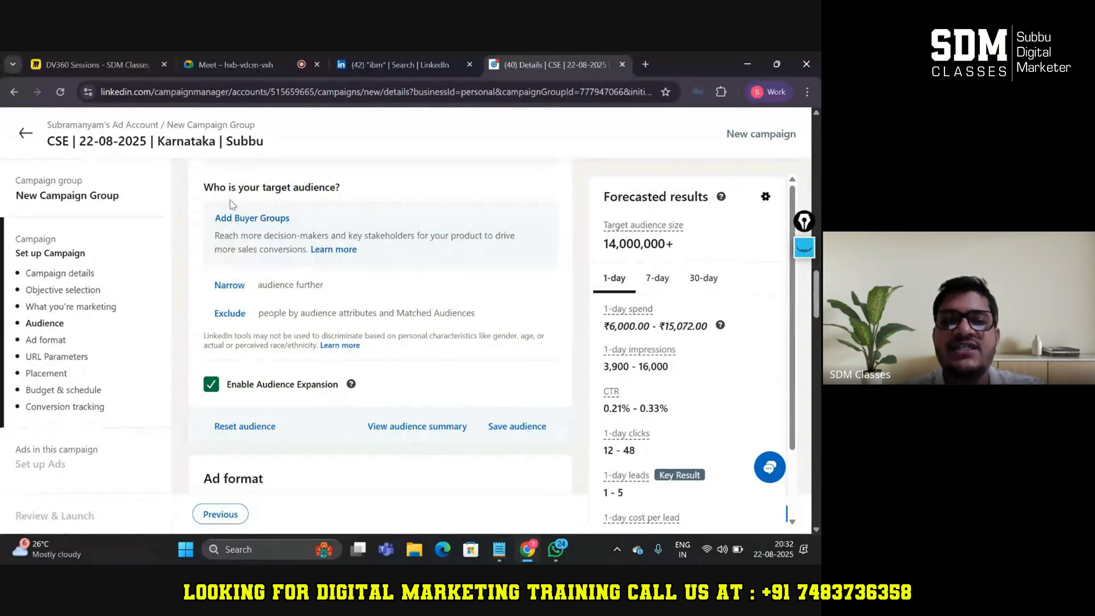
Examine the available ad formats, from single image to article and newsletter, and the optional URL tracking parameters.
scroll(193, 354, "down", 3)
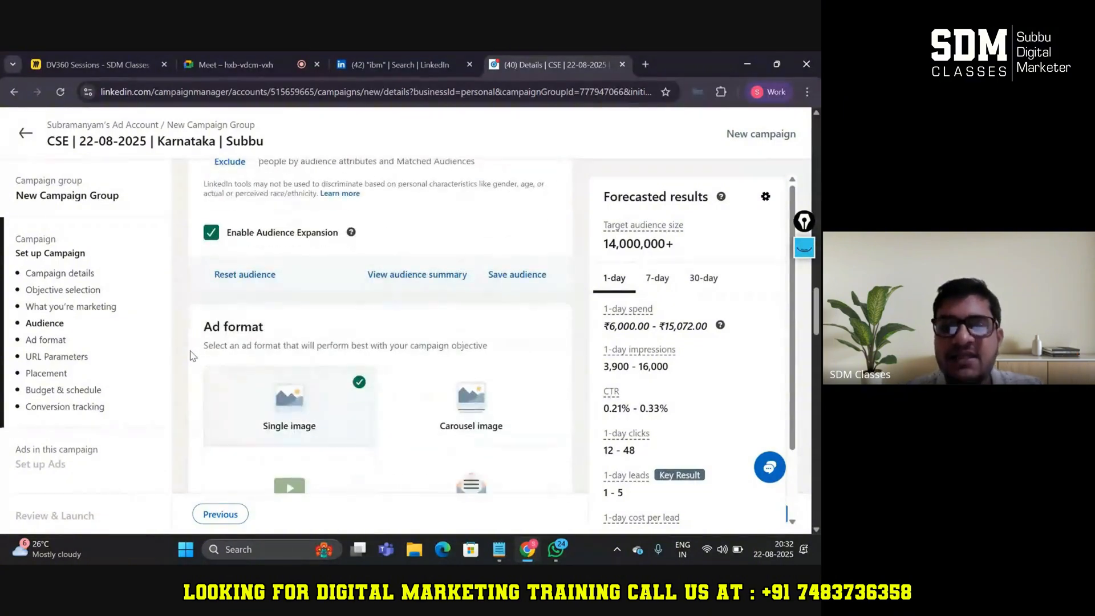
scroll(191, 354, "down", 4)
scroll(191, 354, "up", 3)
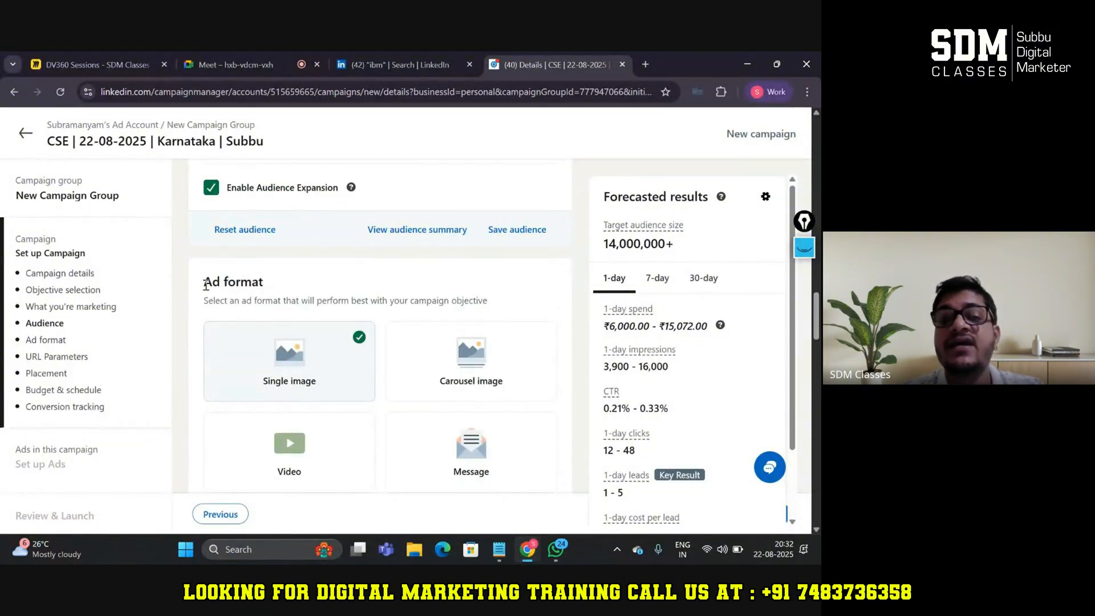
scroll(194, 328, "down", 2)
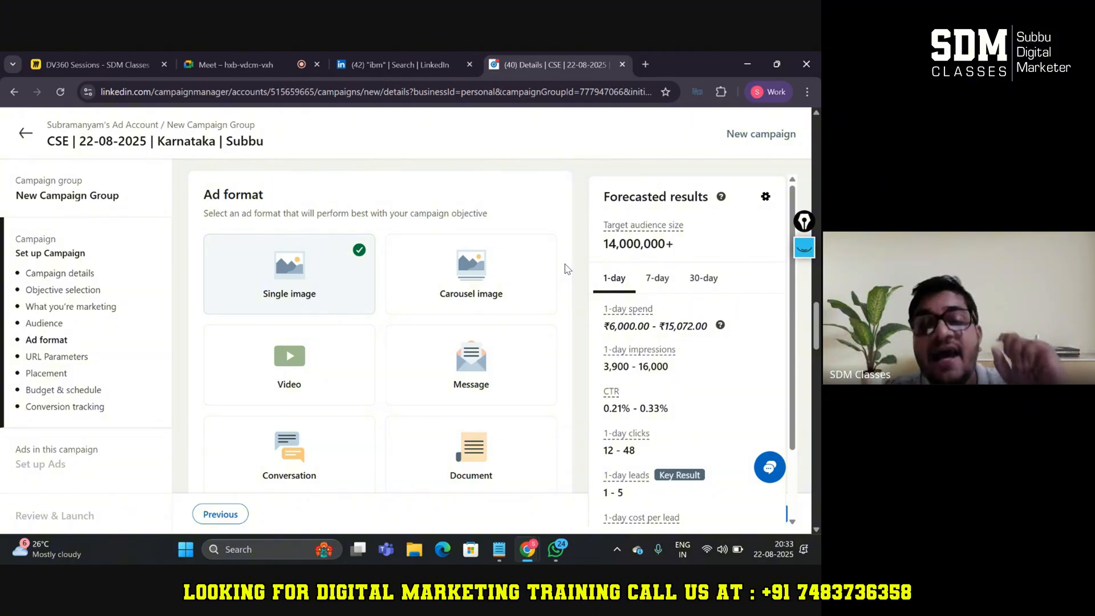
scroll(567, 268, "down", 1)
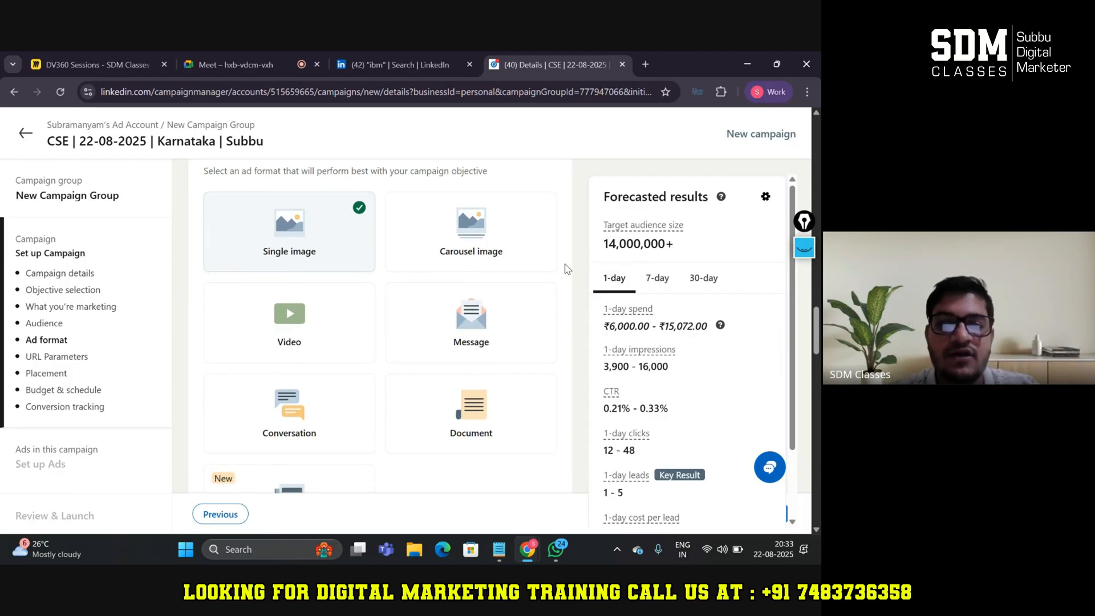
scroll(568, 268, "down", 1)
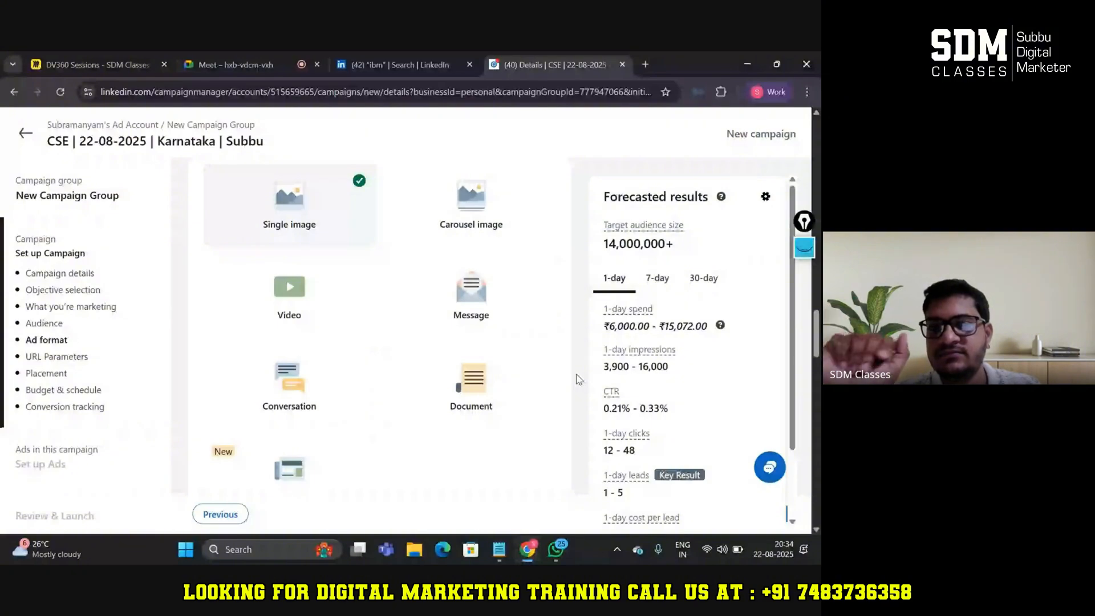
scroll(578, 379, "down", 2)
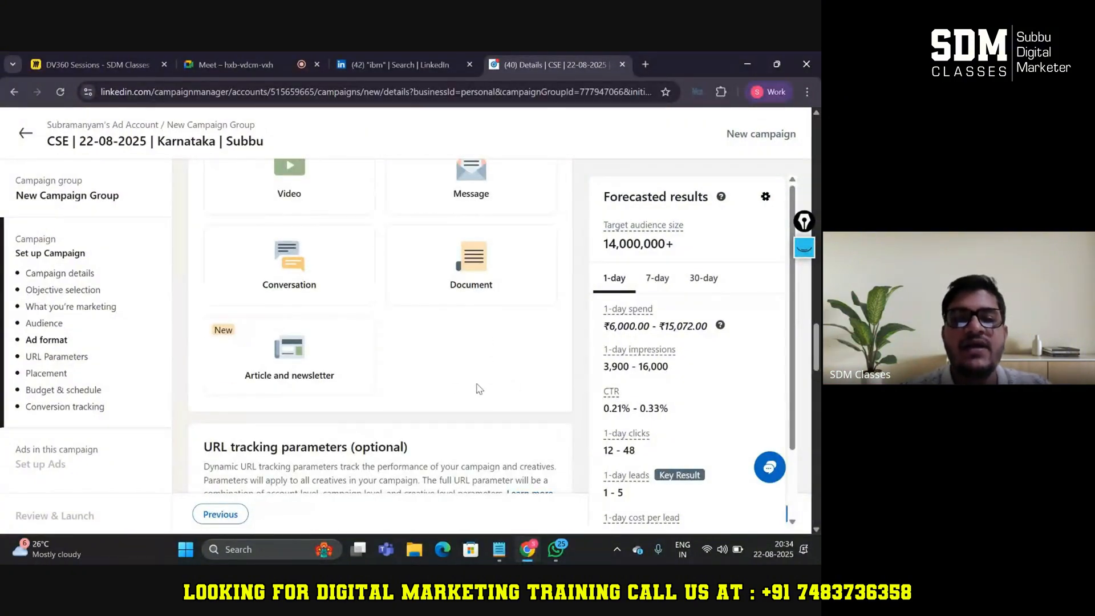
scroll(459, 385, "down", 4)
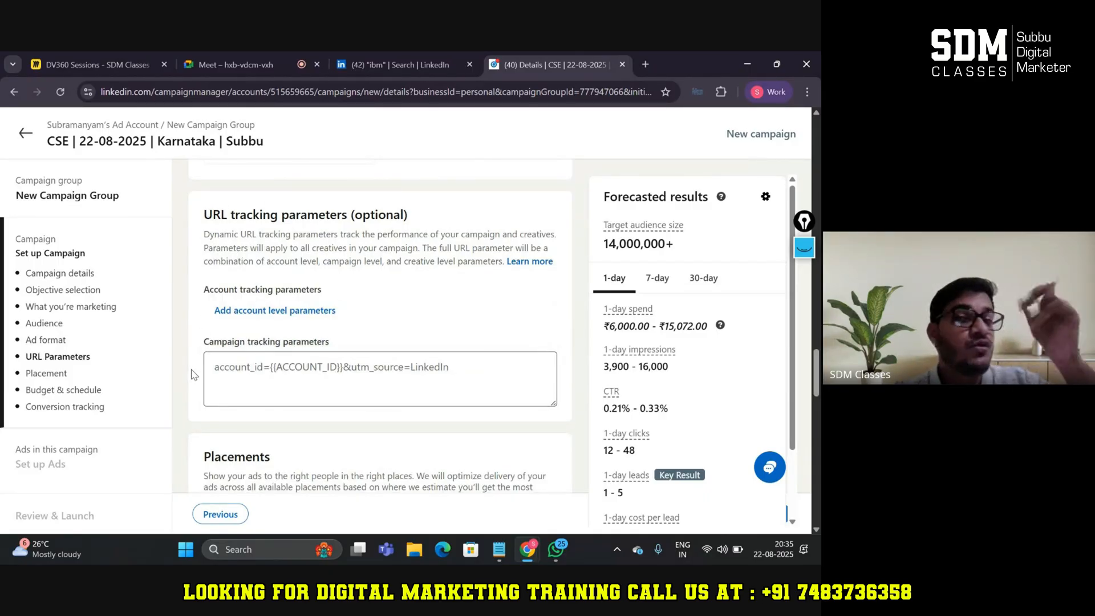
Review the URL tracking parameters, placements, budget and schedule, and conversion tracking sections of the campaign setup.
scroll(194, 374, "down", 1)
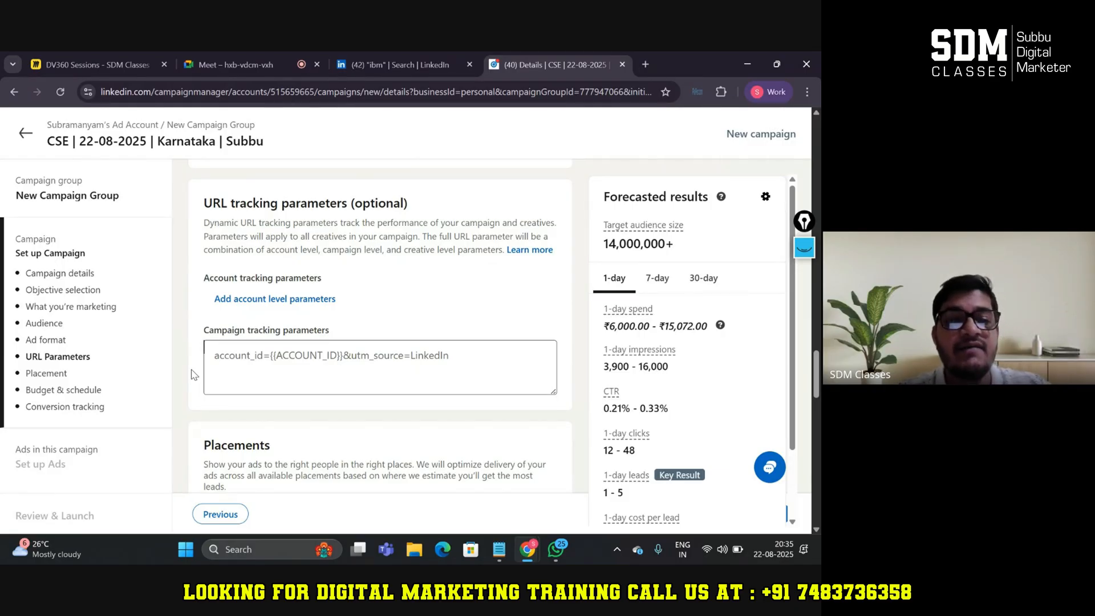
scroll(194, 375, "down", 1)
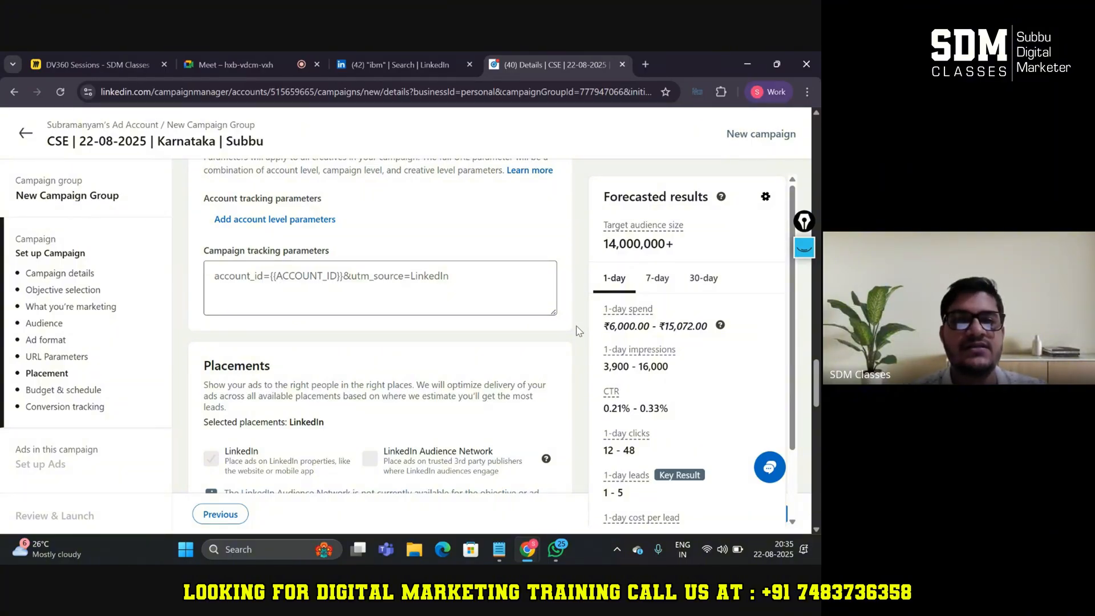
scroll(578, 330, "down", 1)
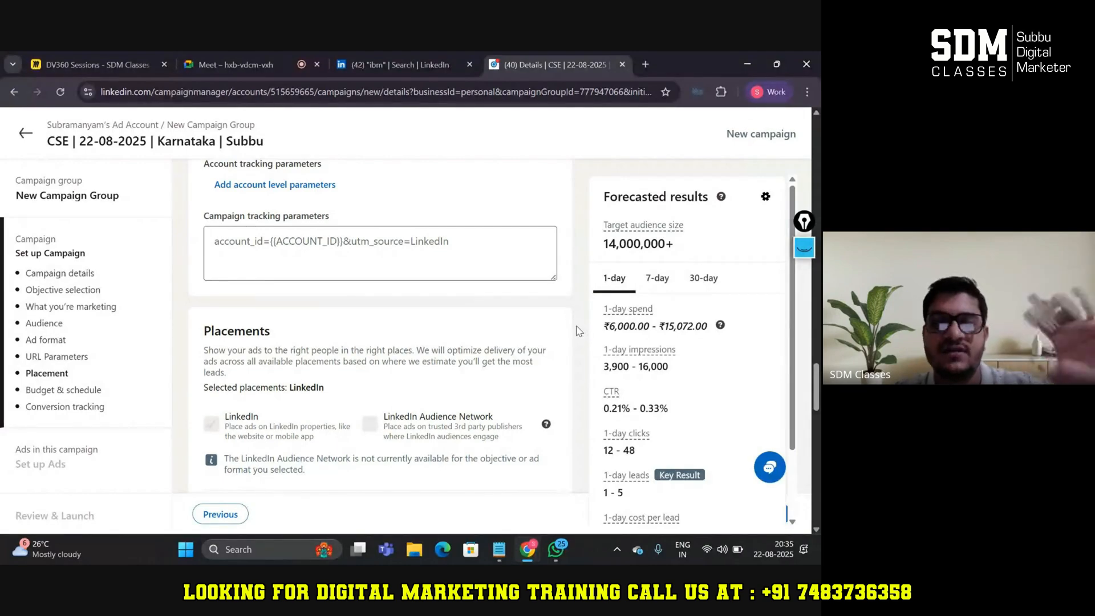
scroll(578, 331, "down", 2)
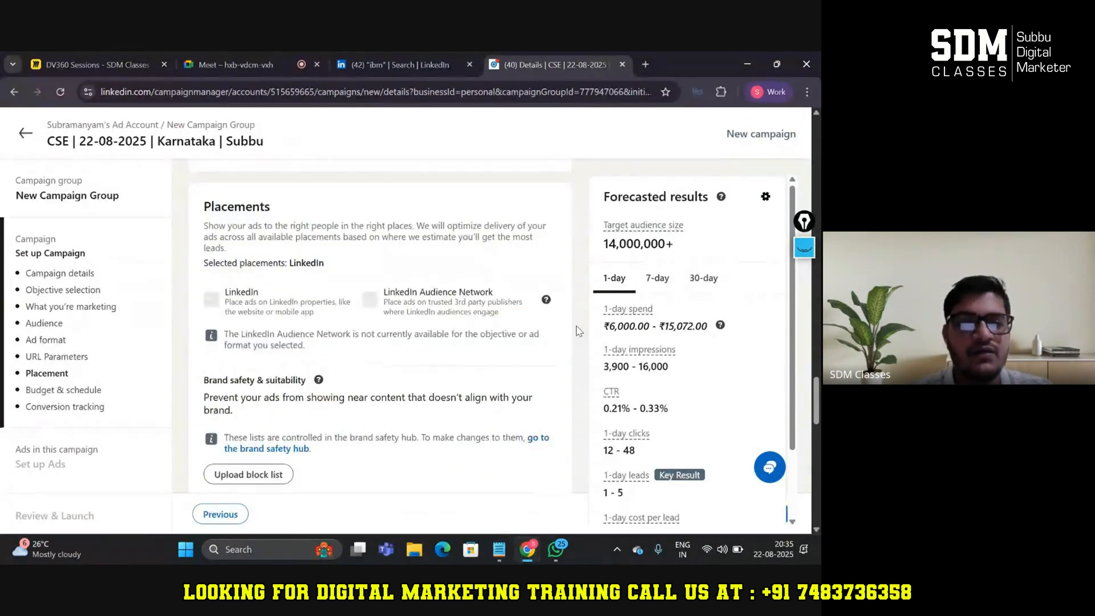
scroll(578, 331, "down", 2)
scroll(577, 331, "down", 4)
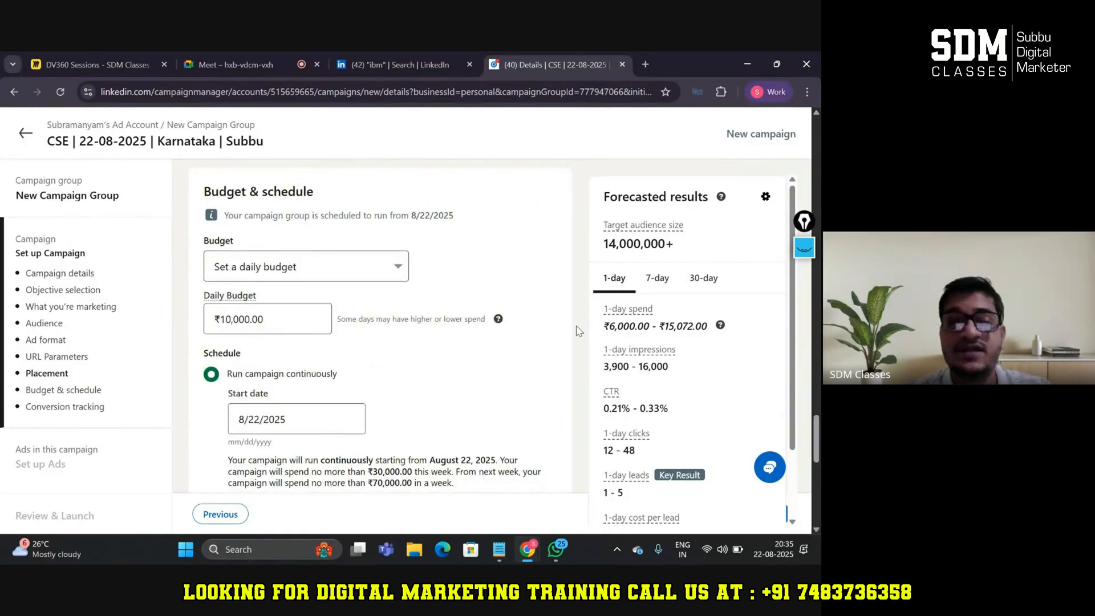
scroll(578, 331, "down", 12)
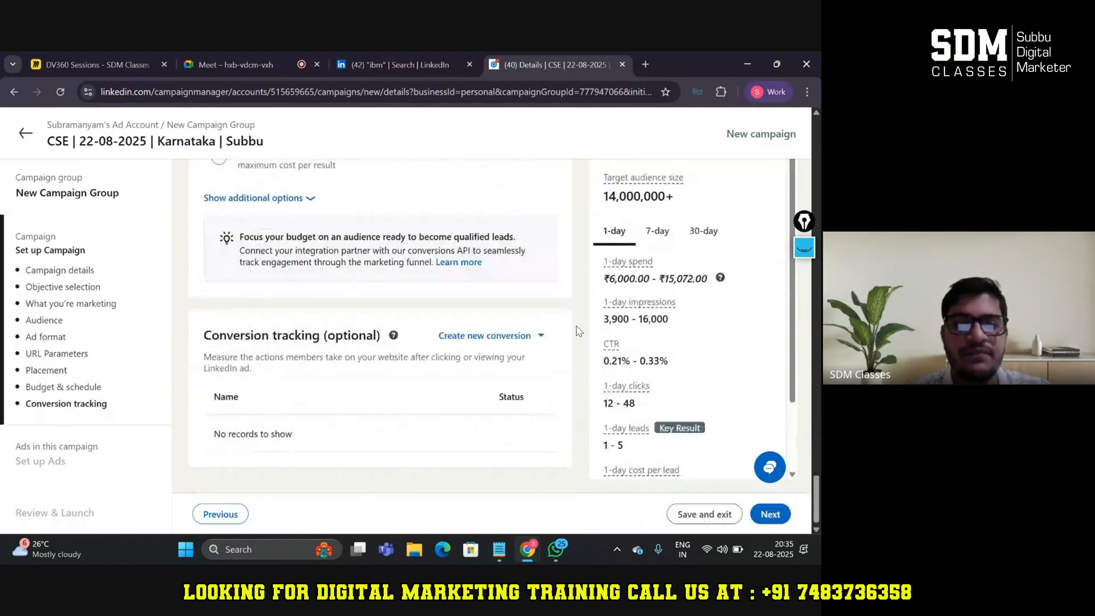
Open the options for narrowing the target audience further and check the forecasted target audience size.
scroll(578, 330, "up", 20)
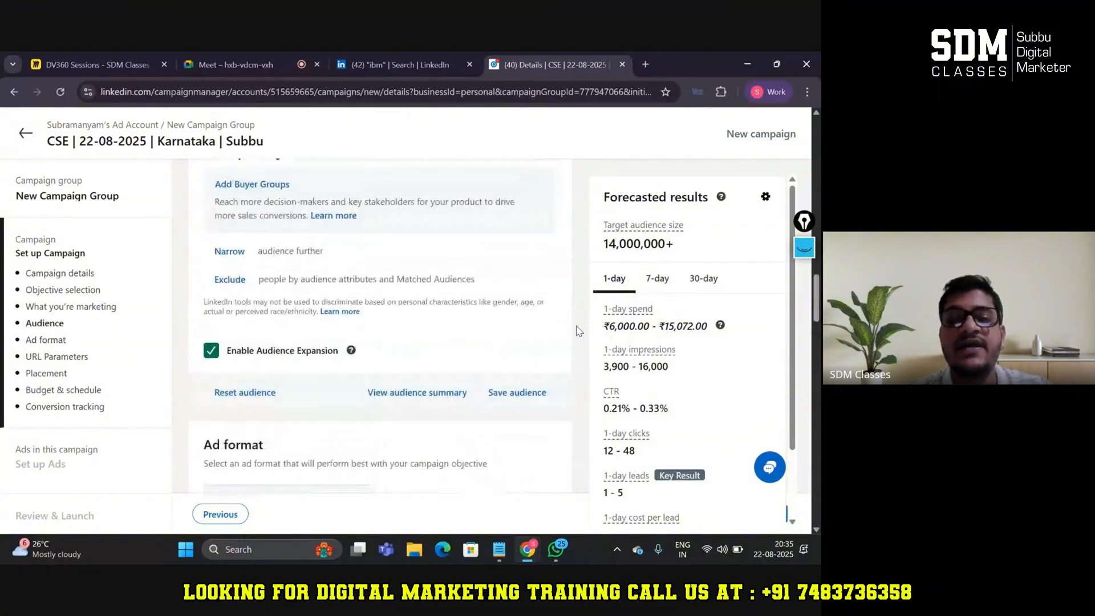
scroll(578, 331, "up", 7)
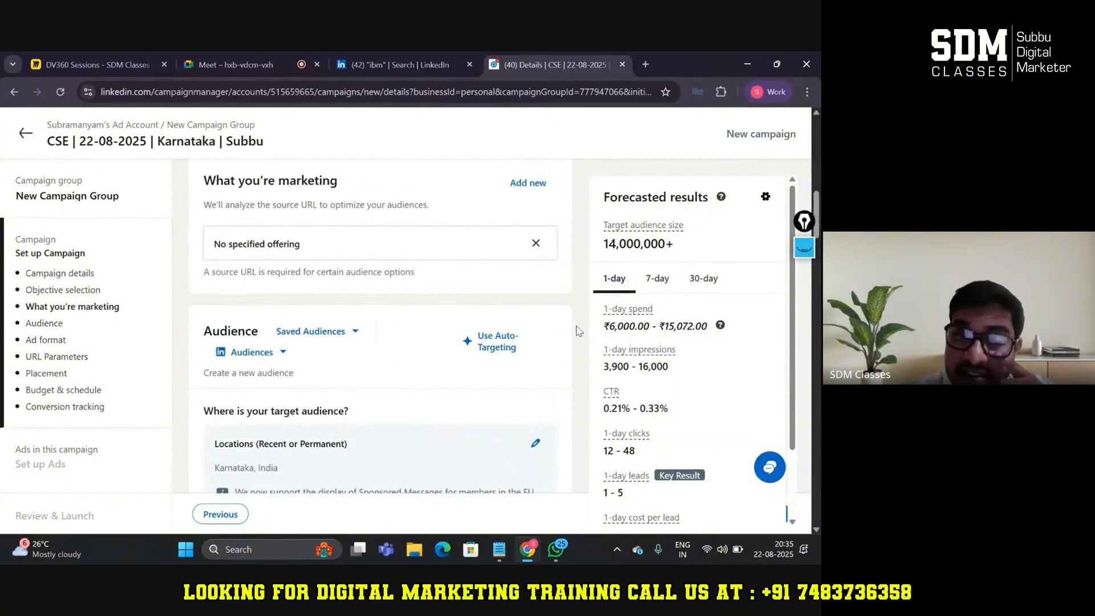
scroll(578, 330, "down", 10)
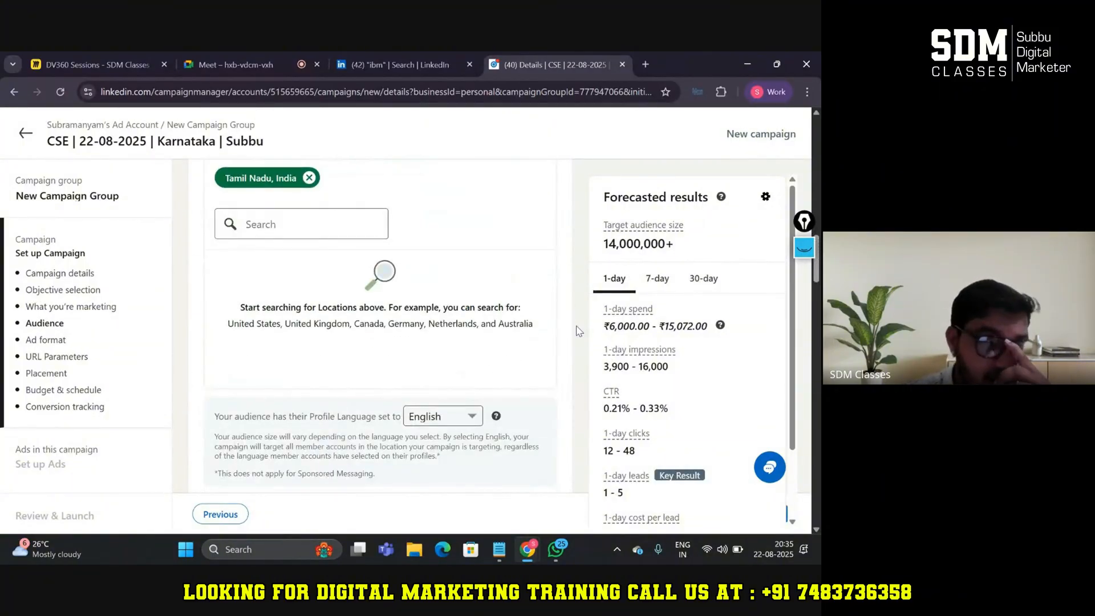
scroll(578, 330, "down", 3)
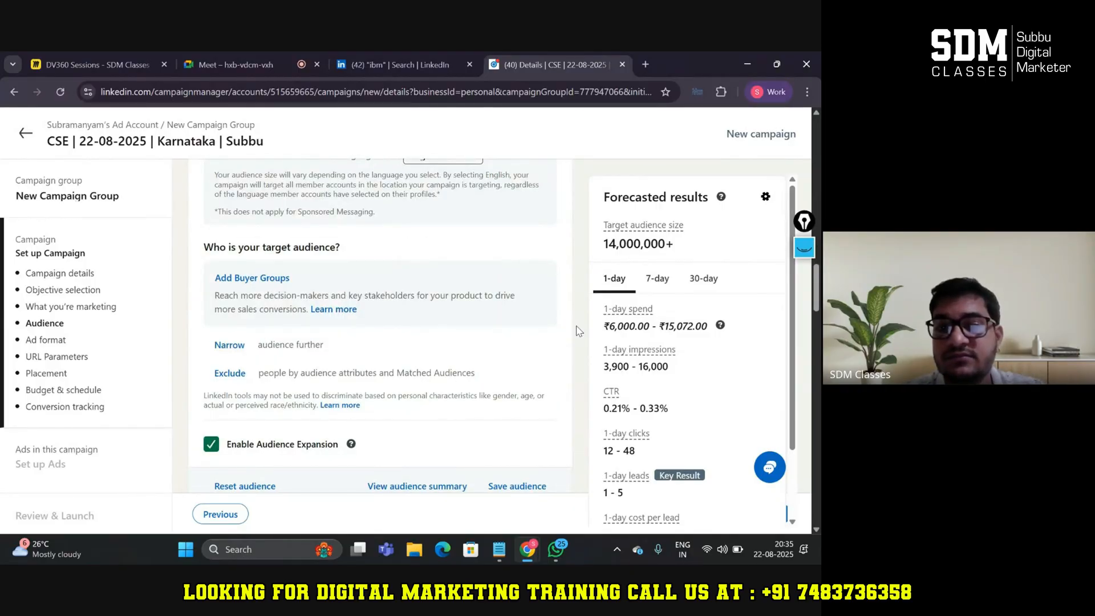
scroll(578, 331, "down", 1)
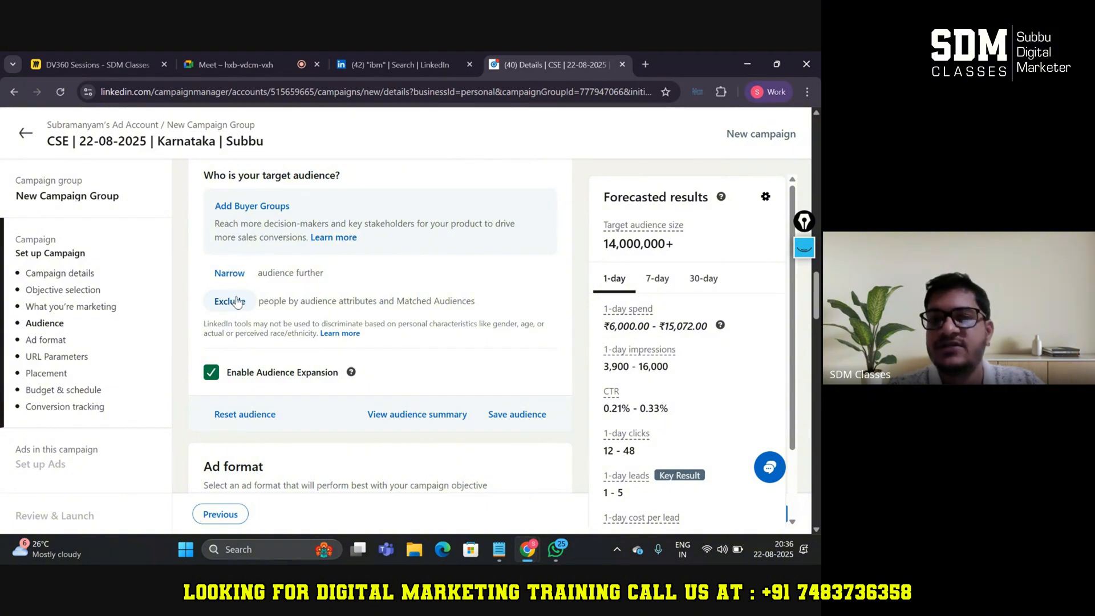
left_click(231, 275)
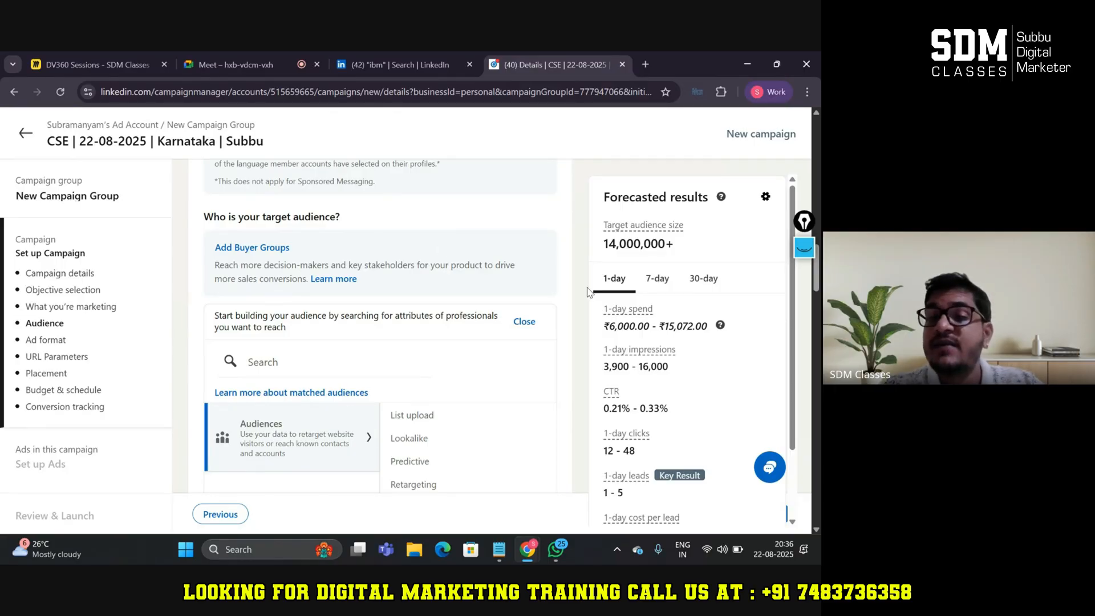
left_click_drag(601, 252, 707, 257)
left_click(707, 256)
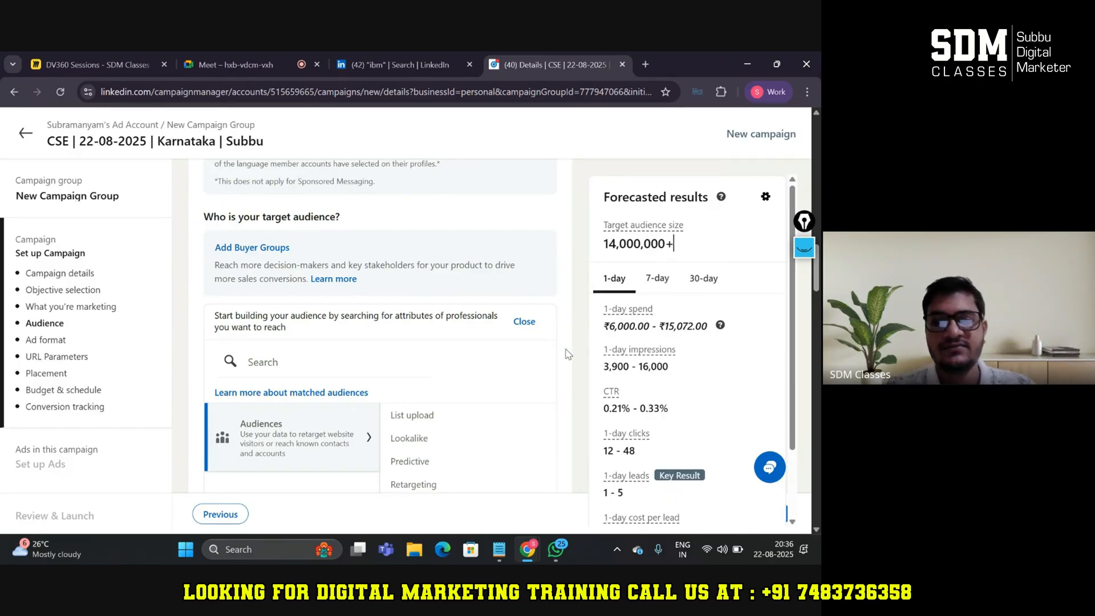
Change the first part of the campaign name to "DM Course", keeping the date, location and remaining text.
scroll(569, 354, "down", 1)
scroll(568, 354, "up", 10)
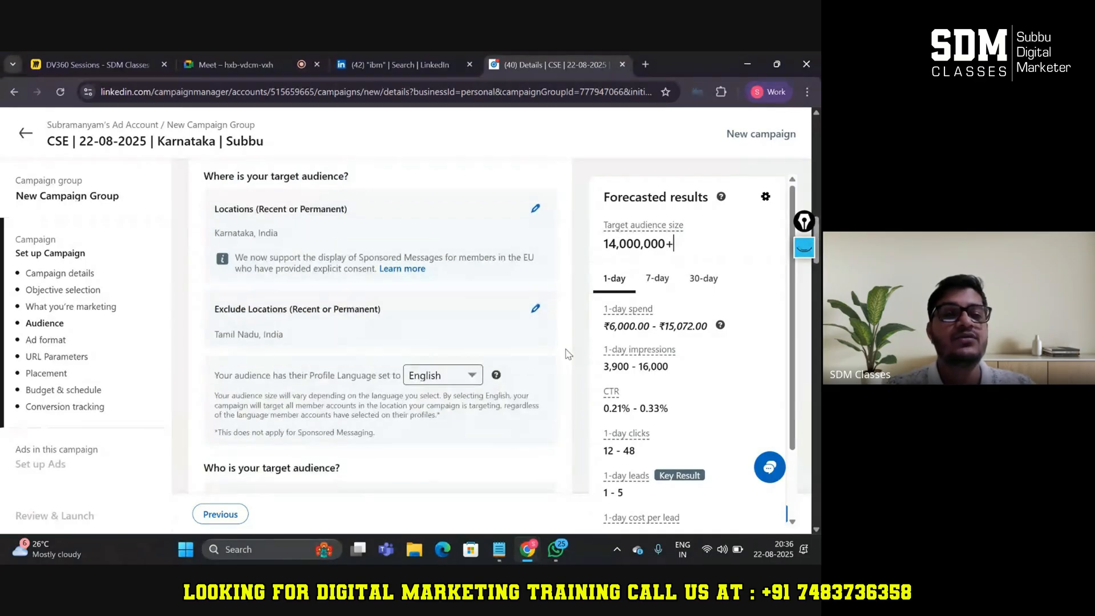
scroll(568, 354, "up", 4)
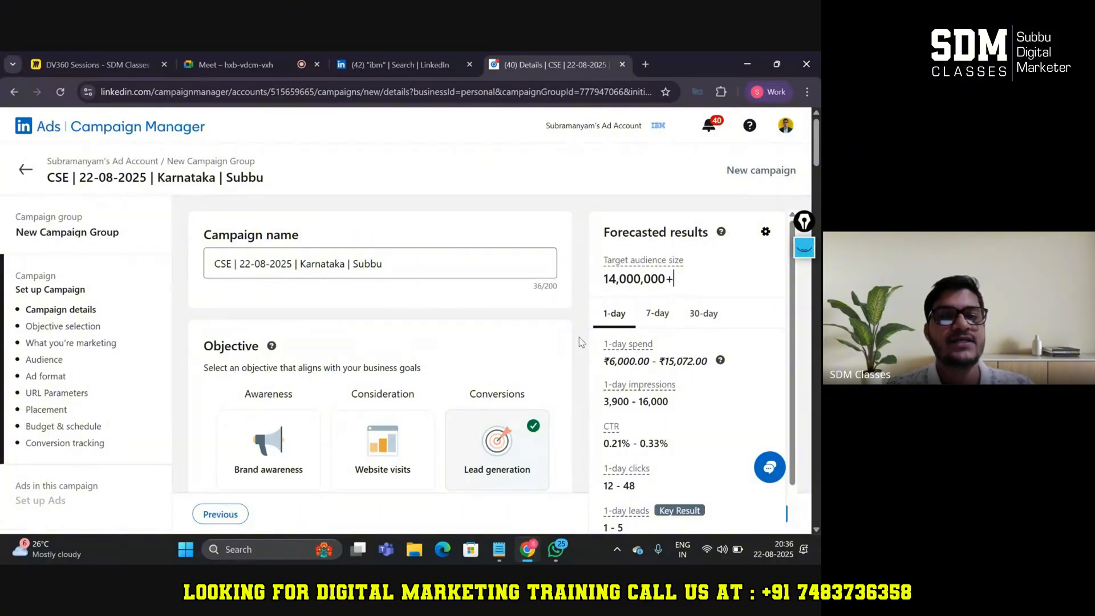
scroll(577, 366, "down", 8)
scroll(576, 367, "down", 6)
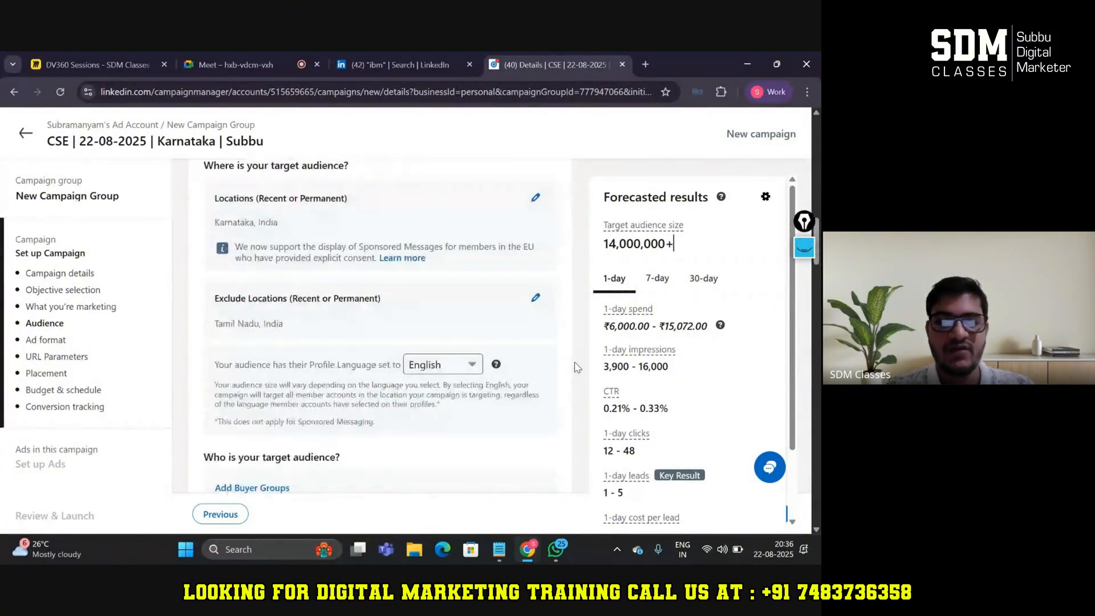
scroll(577, 368, "down", 3)
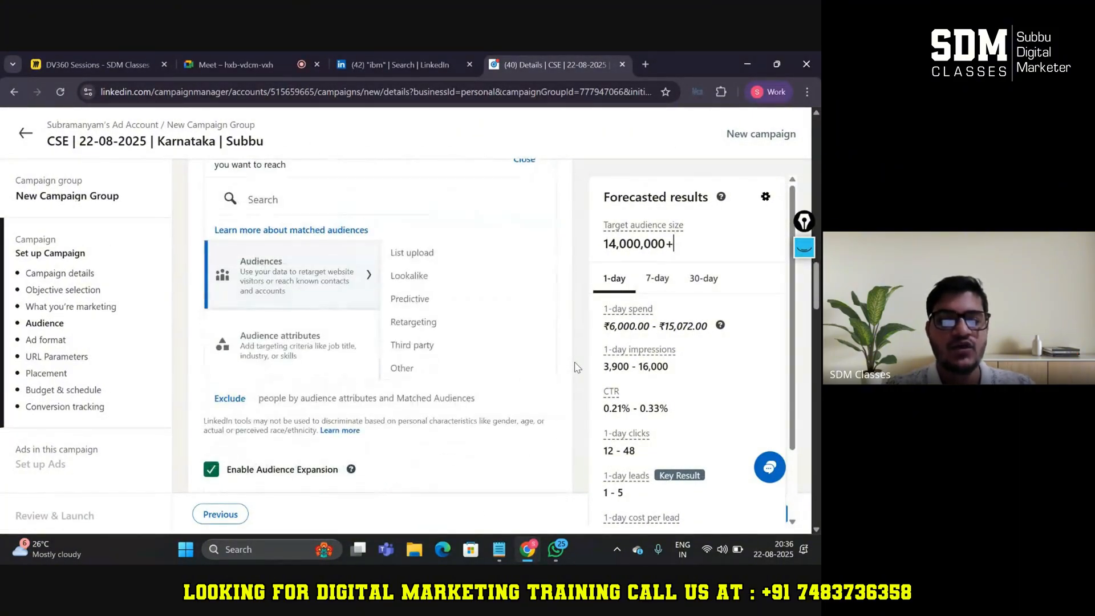
scroll(577, 367, "up", 15)
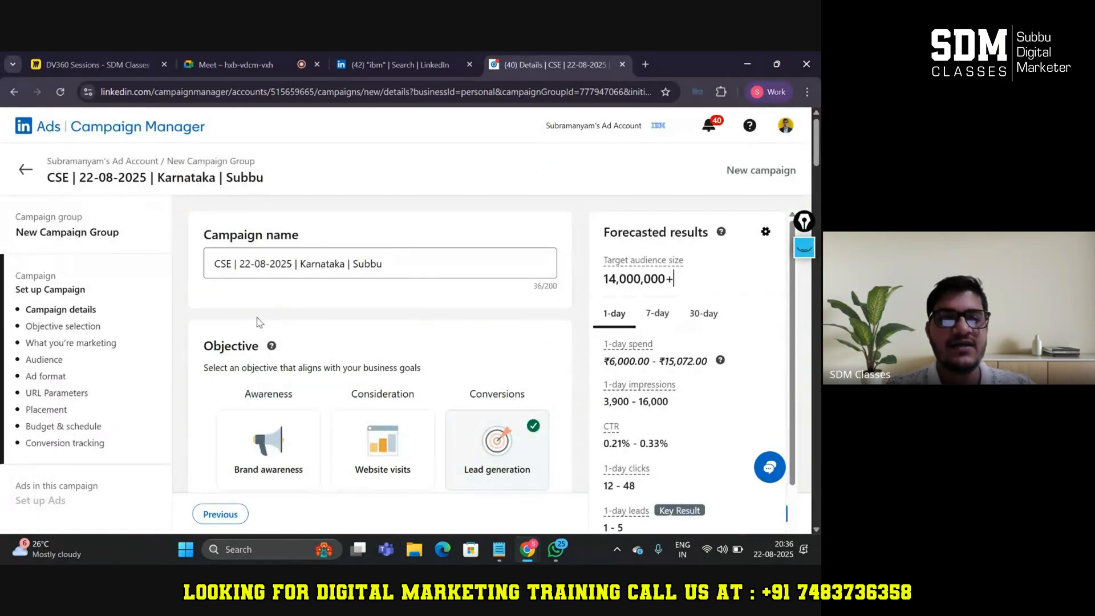
left_click(225, 273)
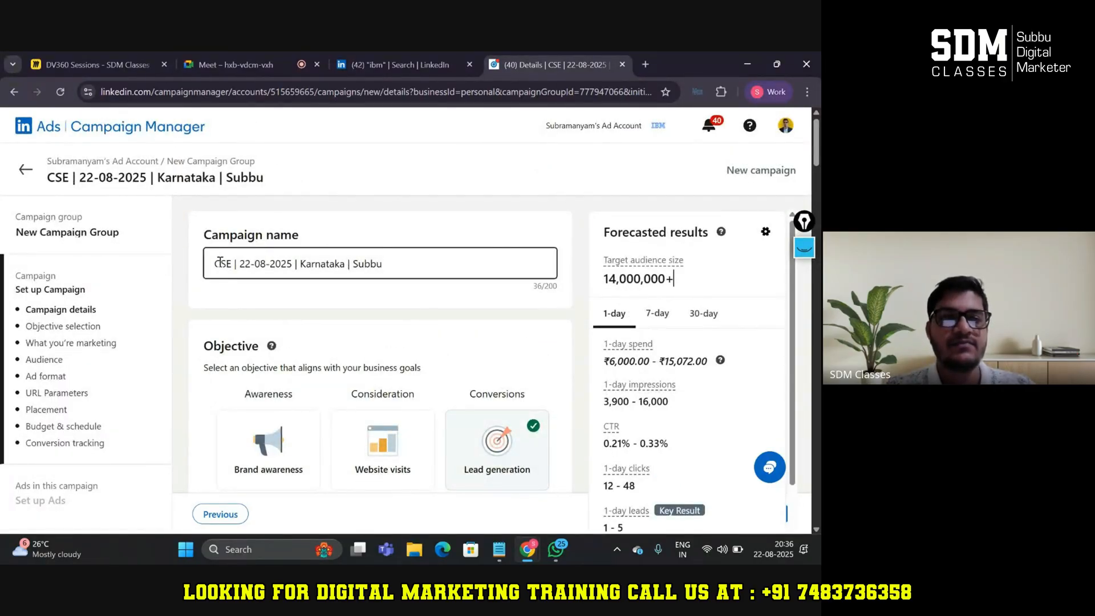
double_click(221, 263)
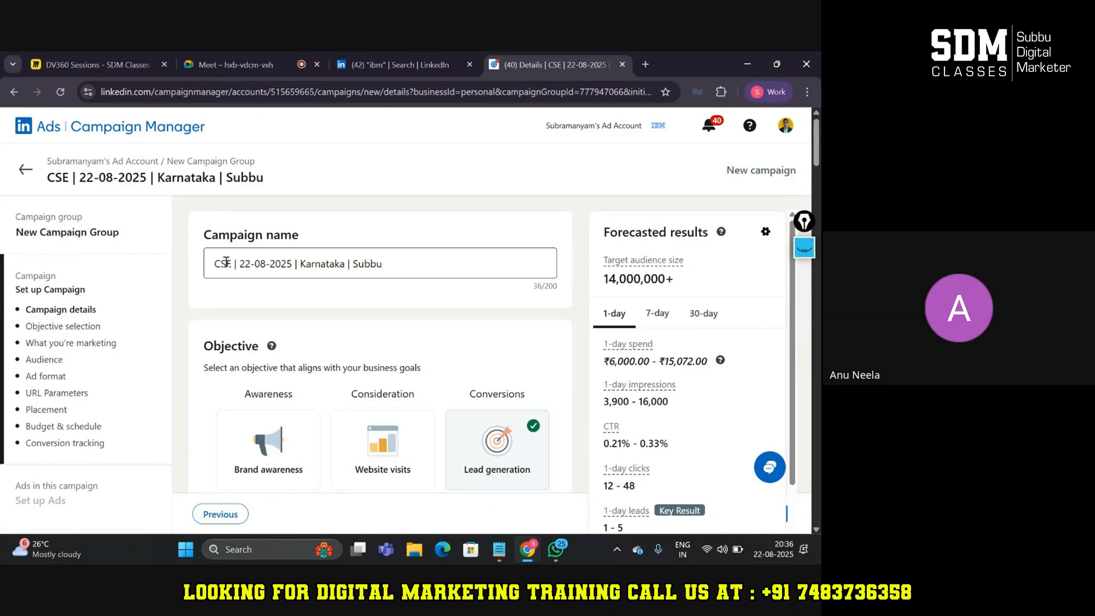
key("BackSpace")
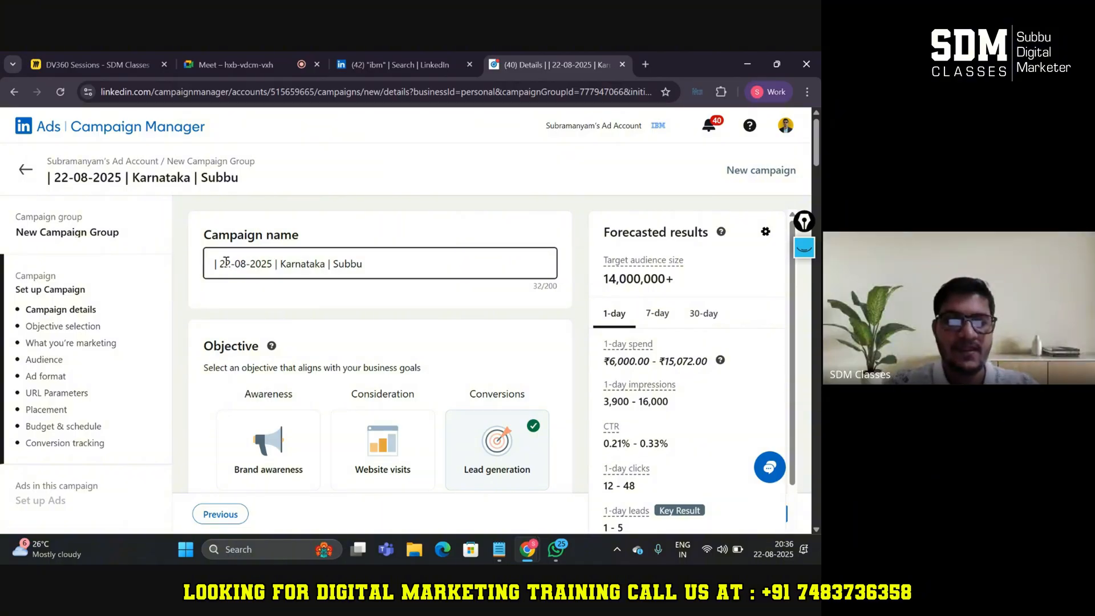
type("DM Course")
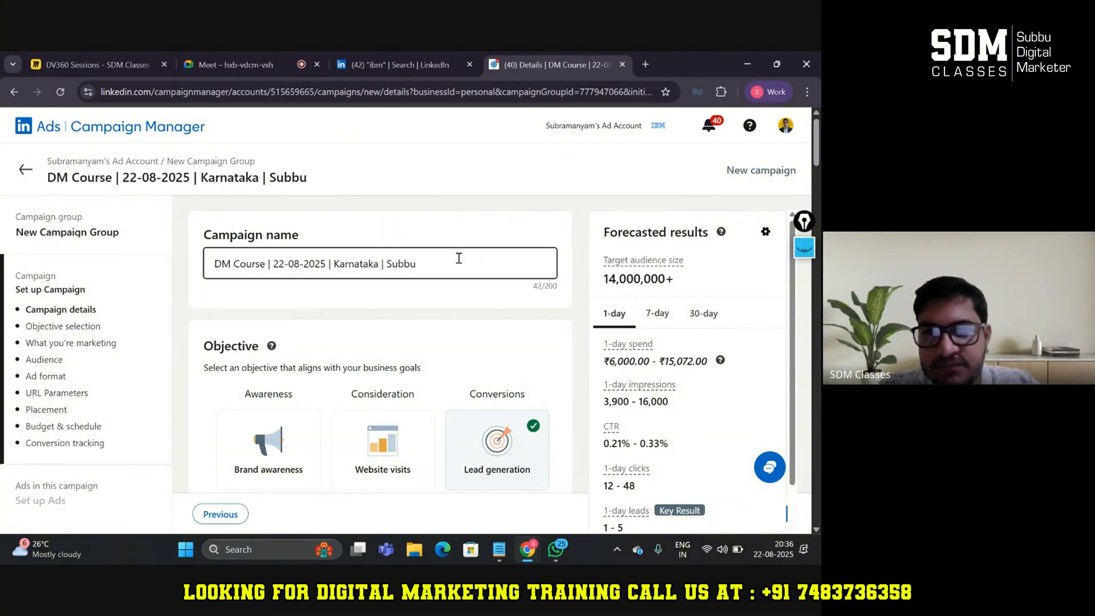
left_click(576, 287)
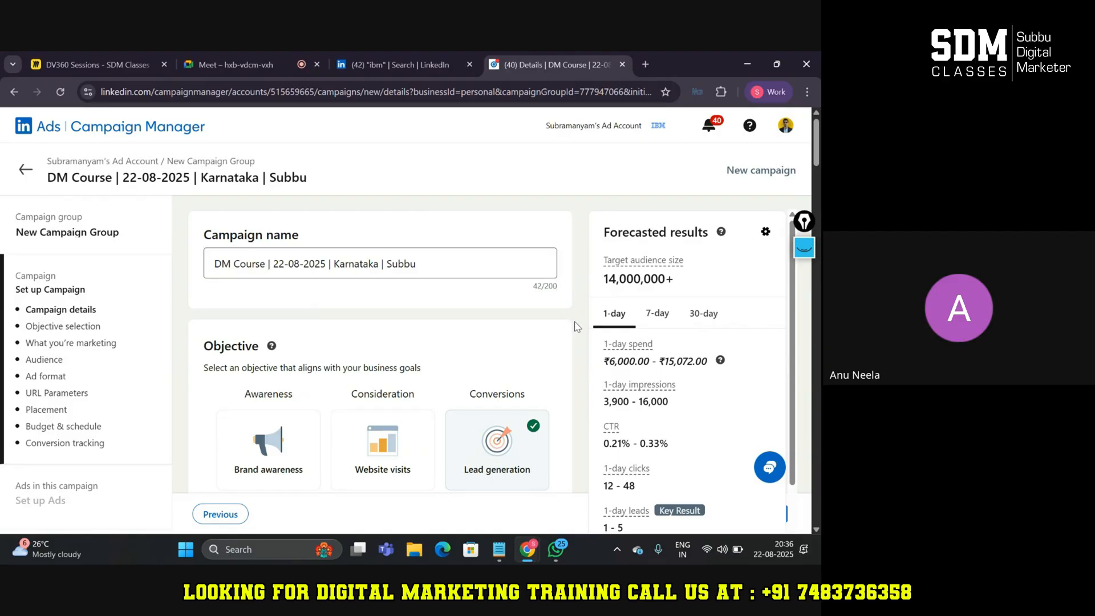
Compare the targeting categories offered under Audiences and Audience attributes for narrowing the target audience.
scroll(572, 344, "down", 15)
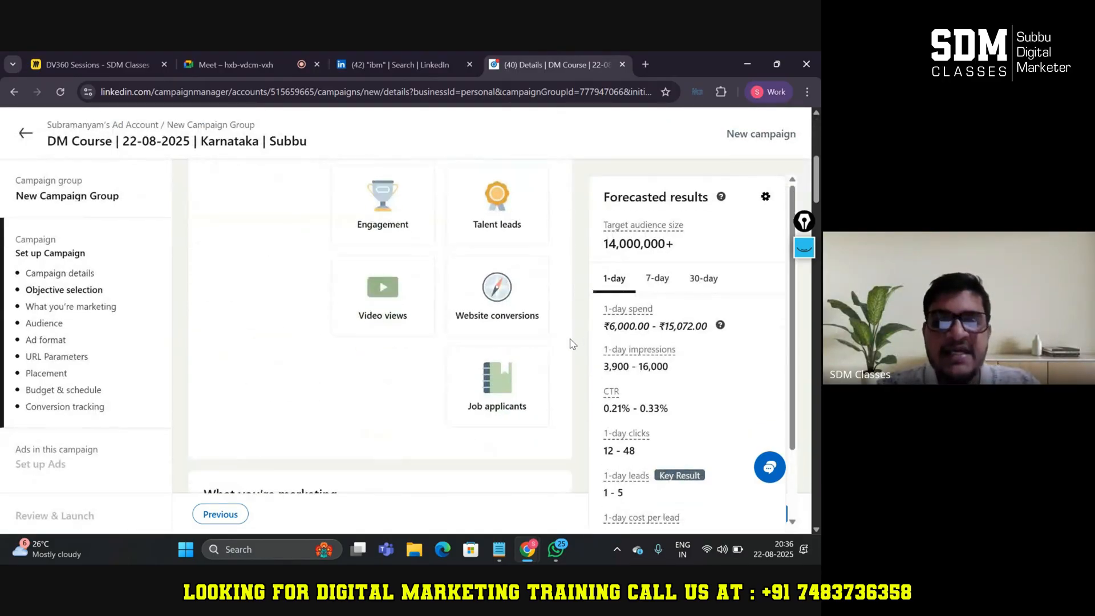
scroll(572, 343, "down", 3)
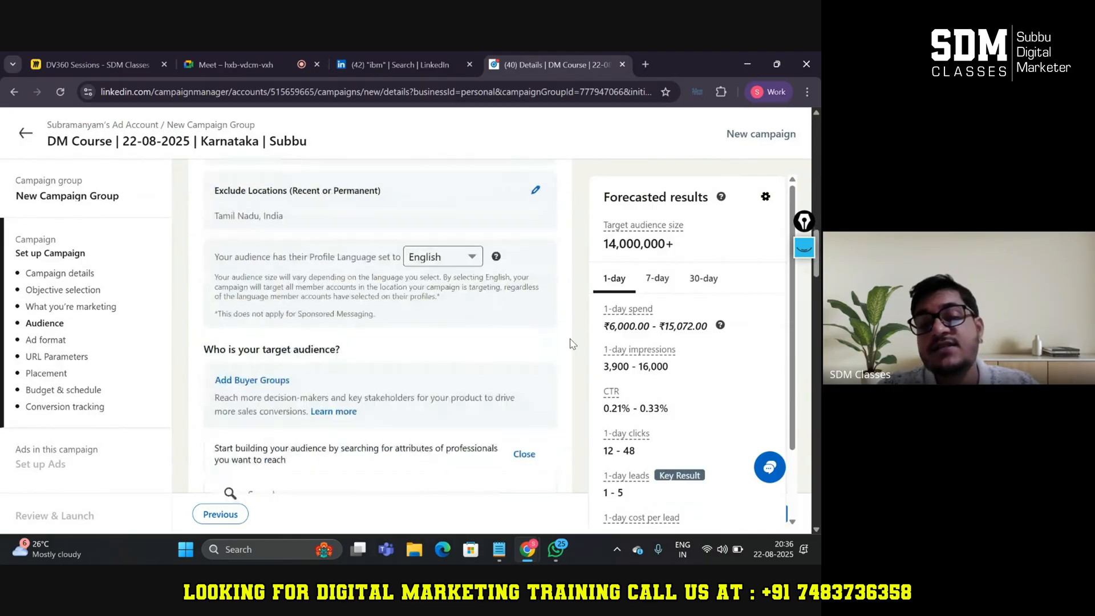
scroll(572, 343, "down", 5)
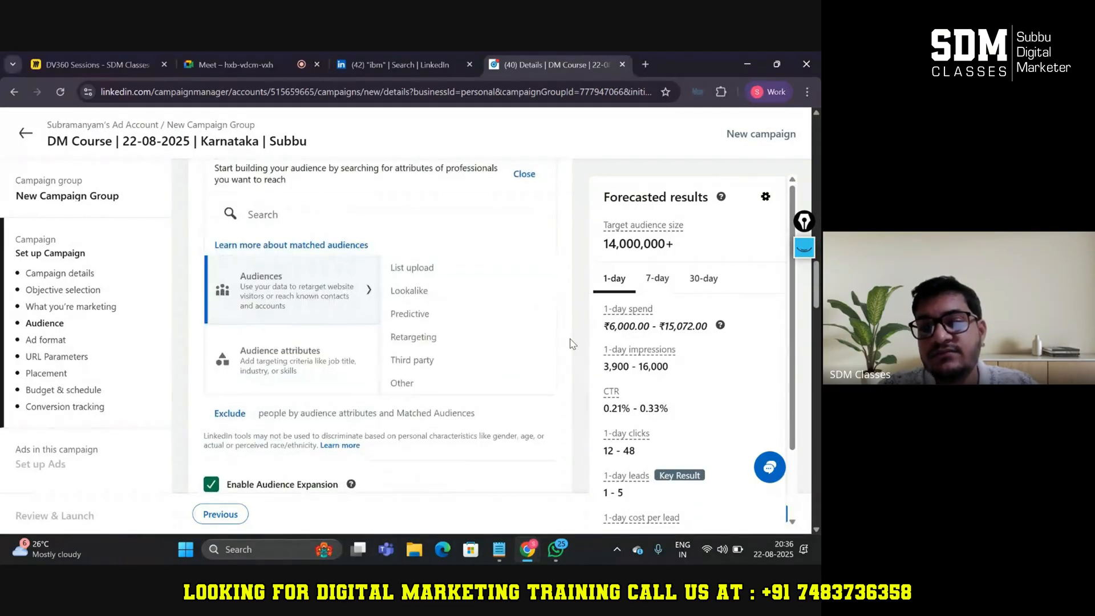
scroll(572, 344, "down", 1)
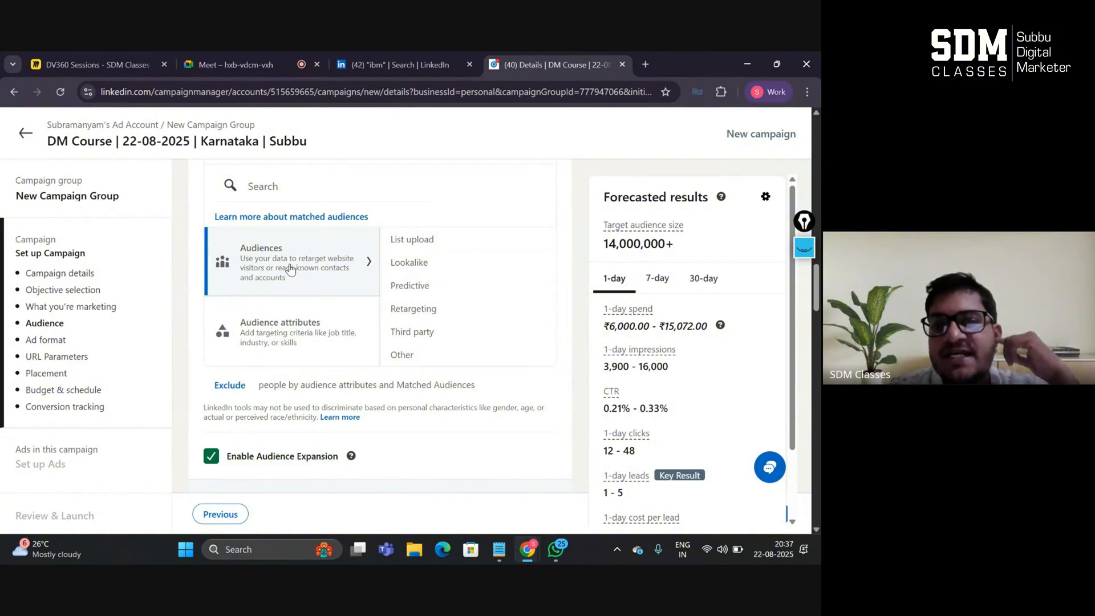
left_click(282, 347)
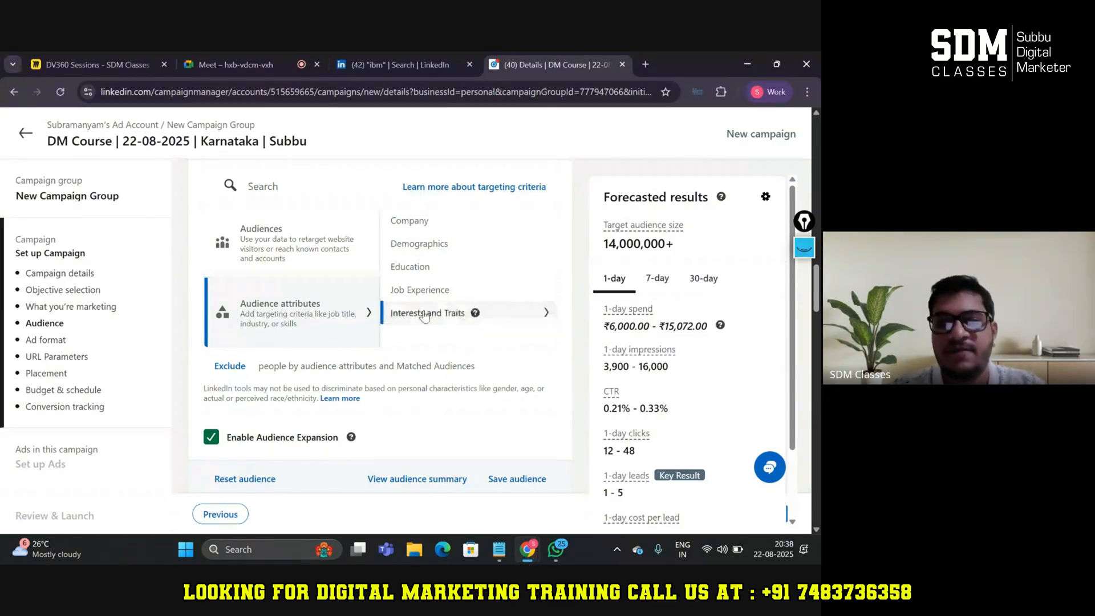
left_click(327, 242)
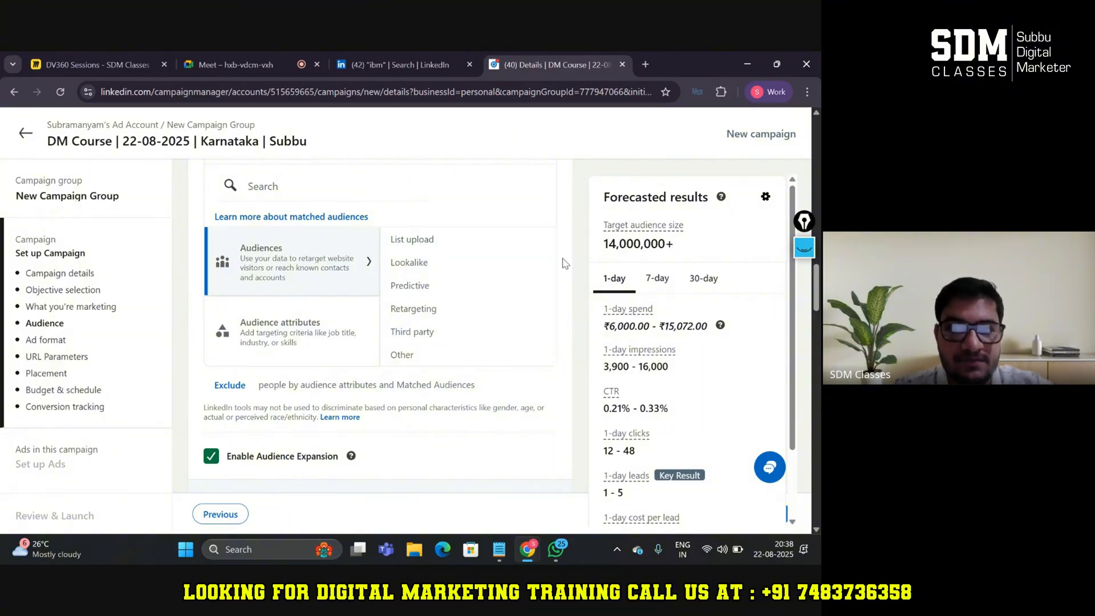
left_click(347, 320)
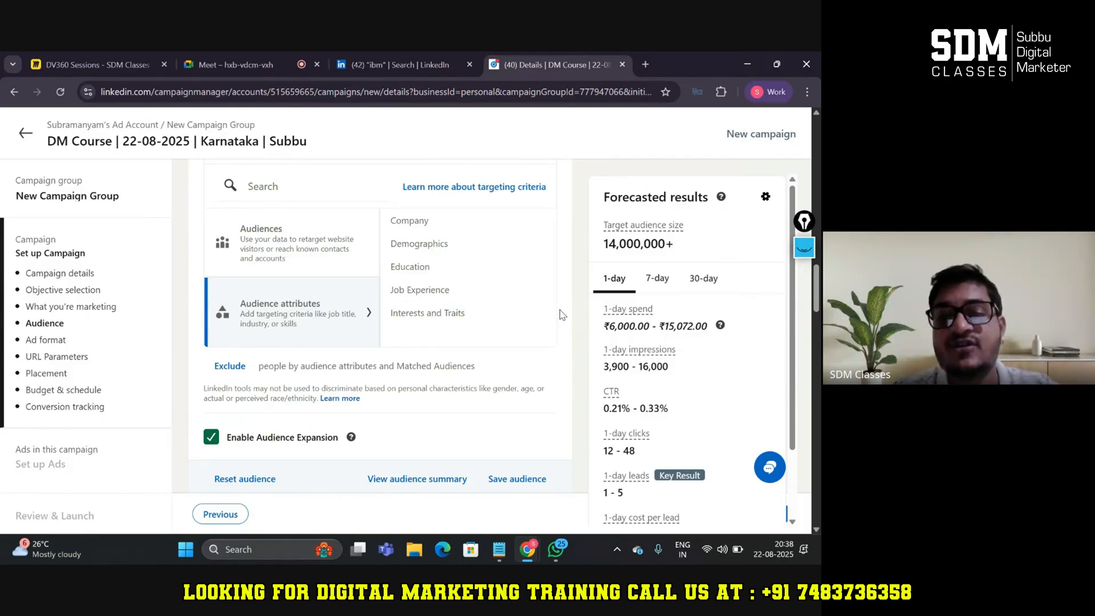
Search the audience attributes for "owners" and include the member skill Business Ownership in the target audience.
scroll(342, 285, "up", 1)
left_click(258, 241)
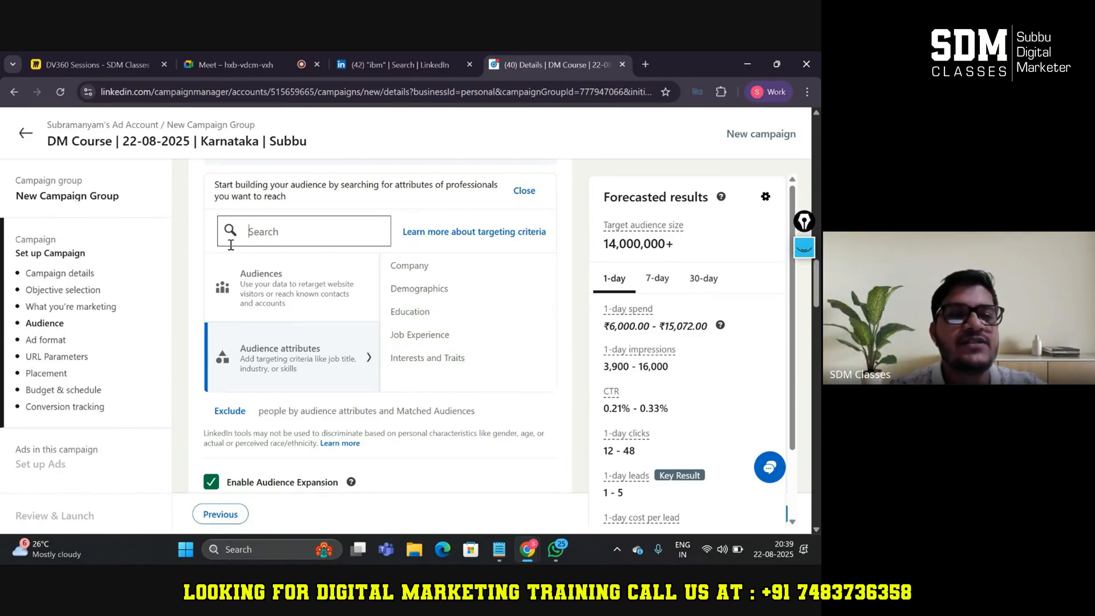
scroll(573, 332, "up", 1)
left_click(573, 333)
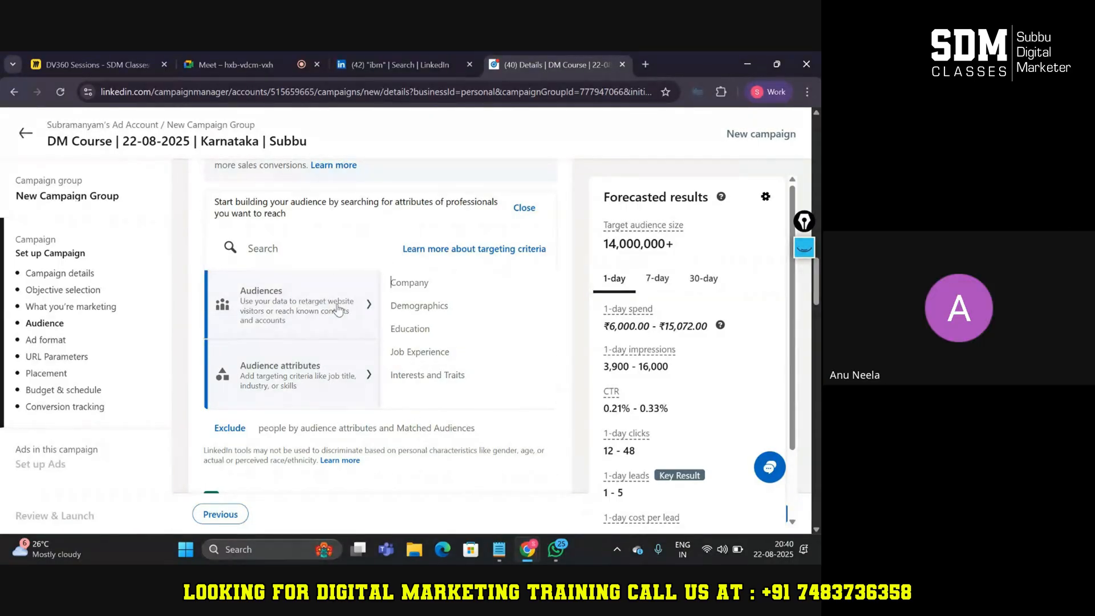
left_click(326, 256)
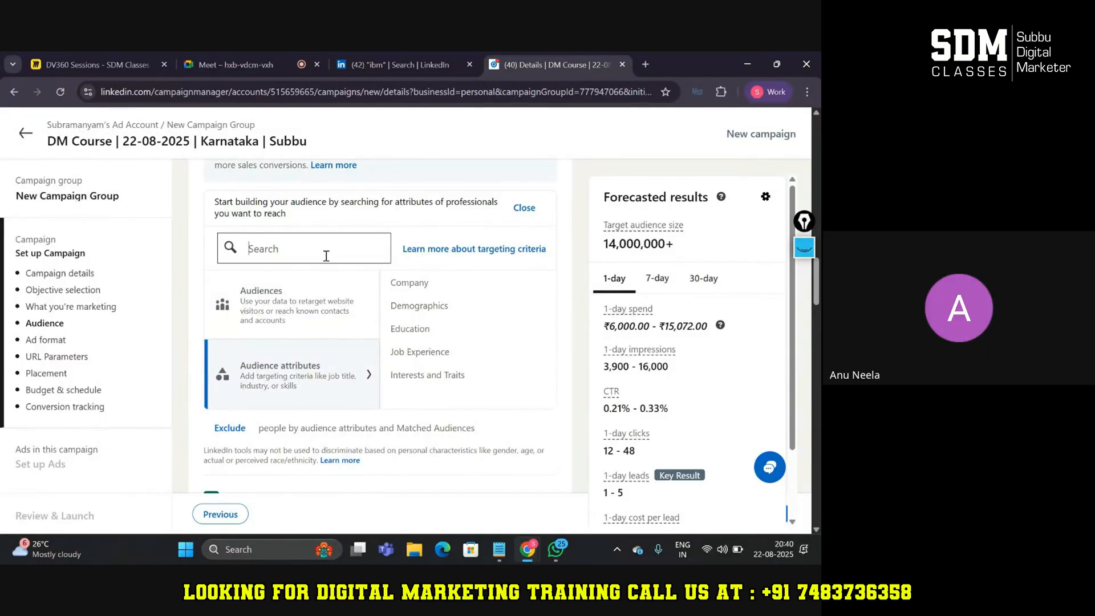
type("owners")
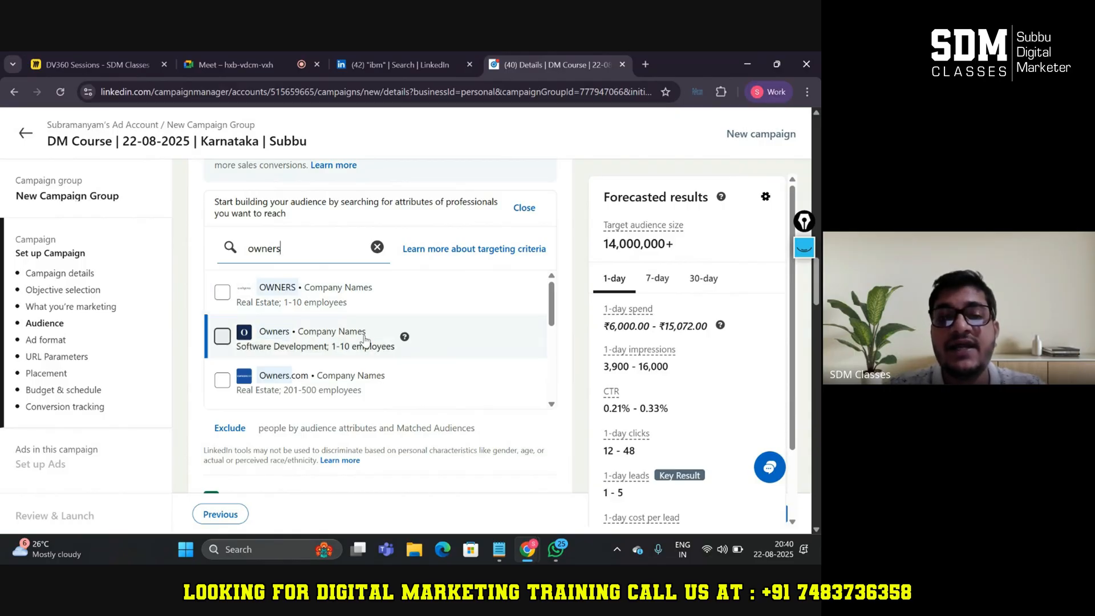
scroll(365, 339, "down", 4)
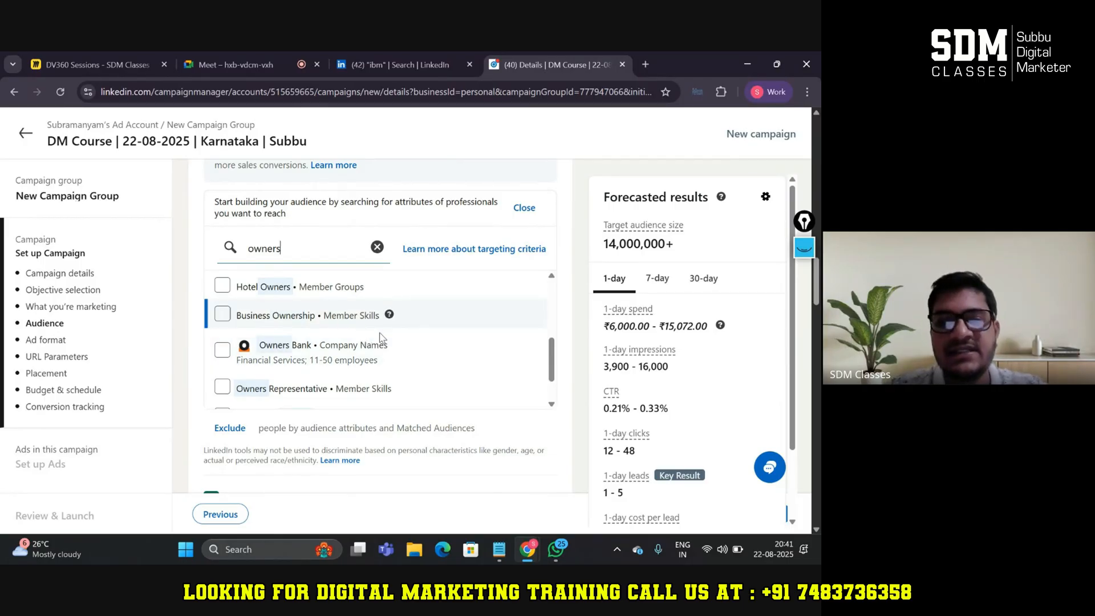
scroll(387, 358, "down", 1)
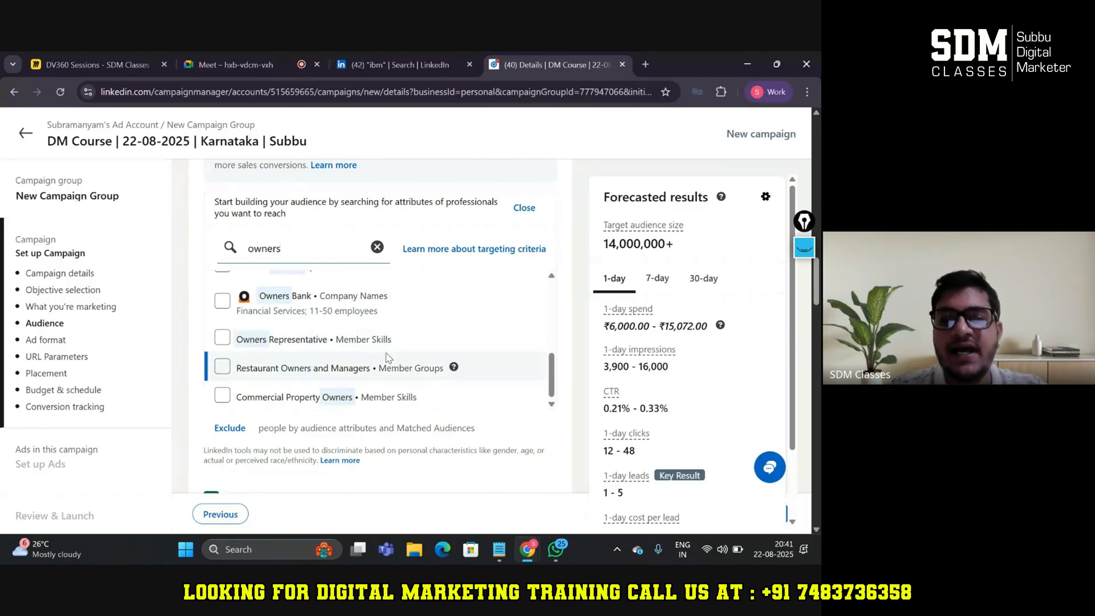
scroll(387, 357, "up", 2)
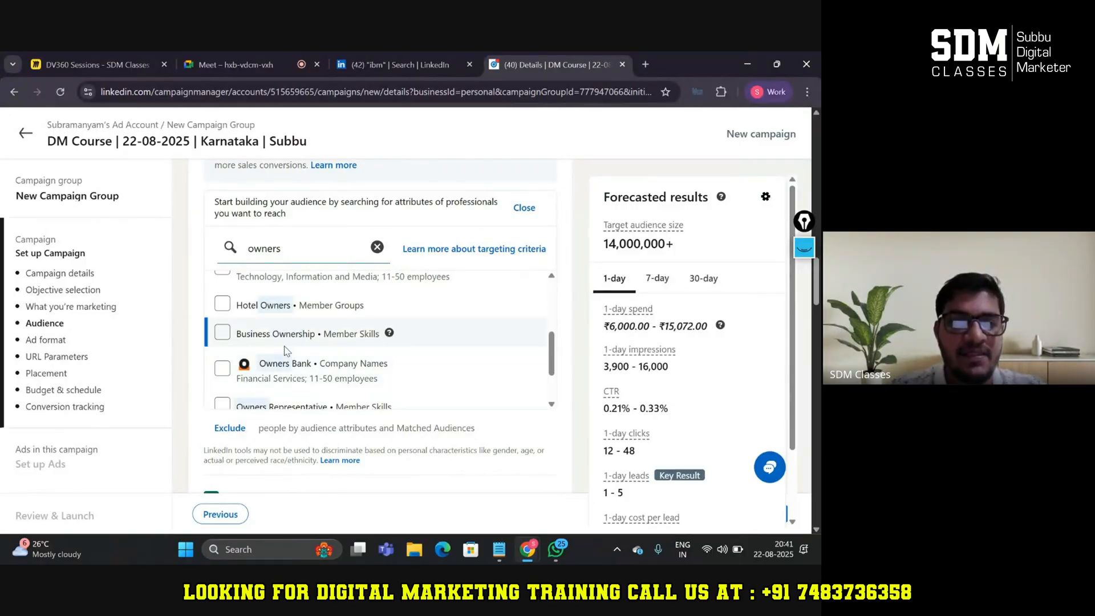
left_click(222, 332)
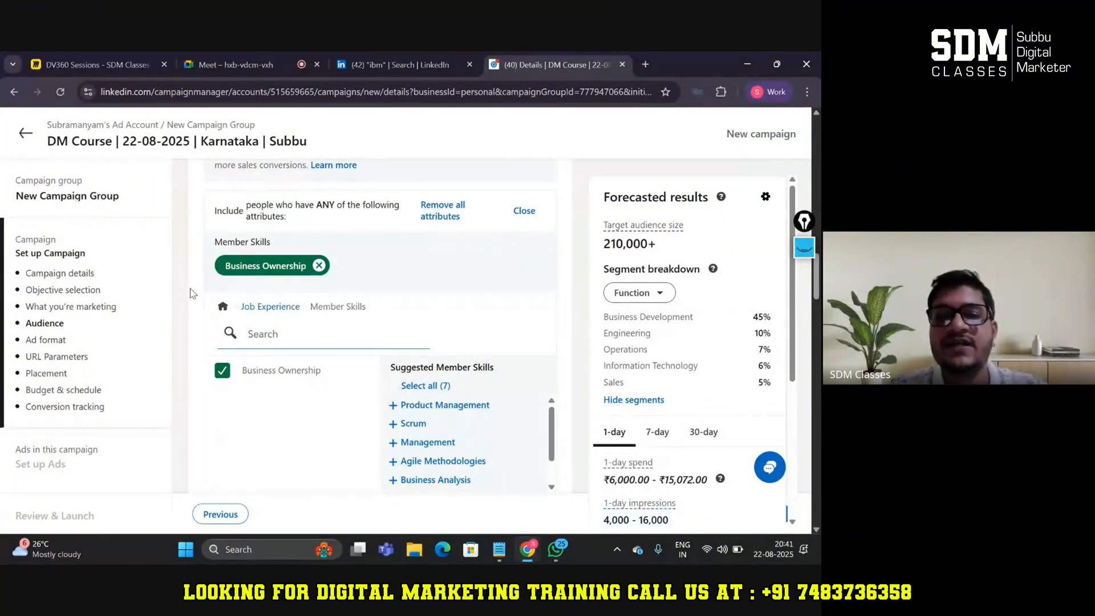
Check the forecasted target audience size and examine the suggested member skills related to Business Ownership.
scroll(222, 292, "down", 1)
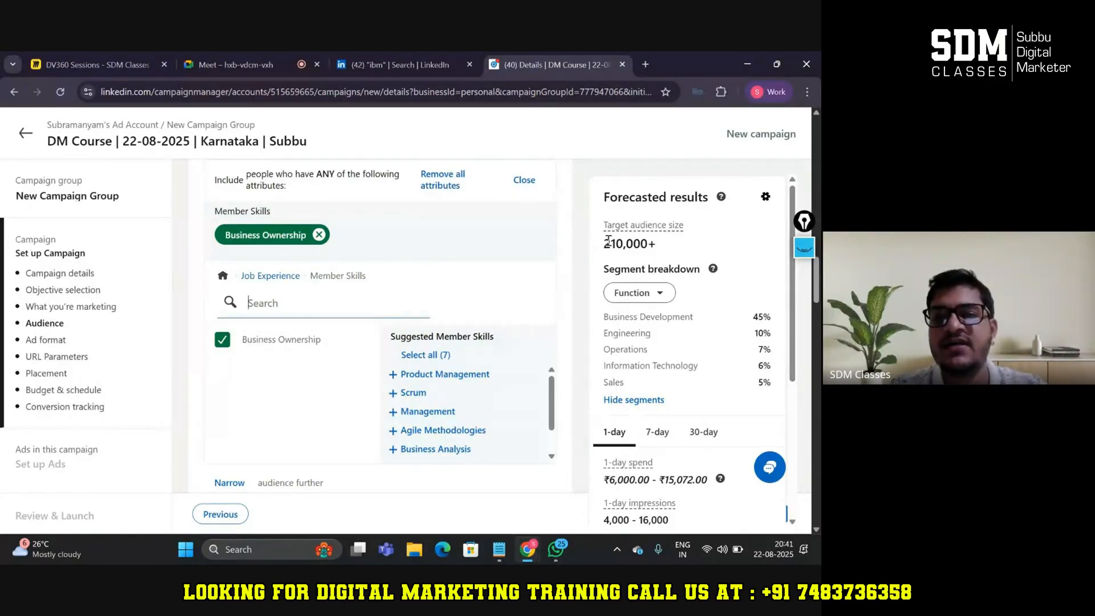
left_click_drag(610, 243, 667, 253)
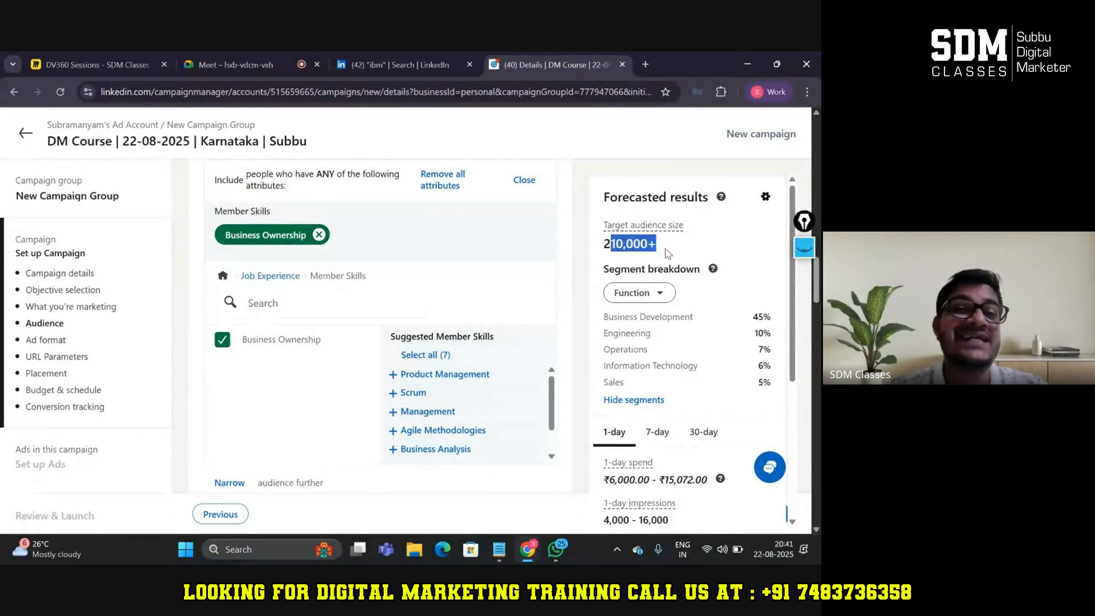
left_click(667, 253)
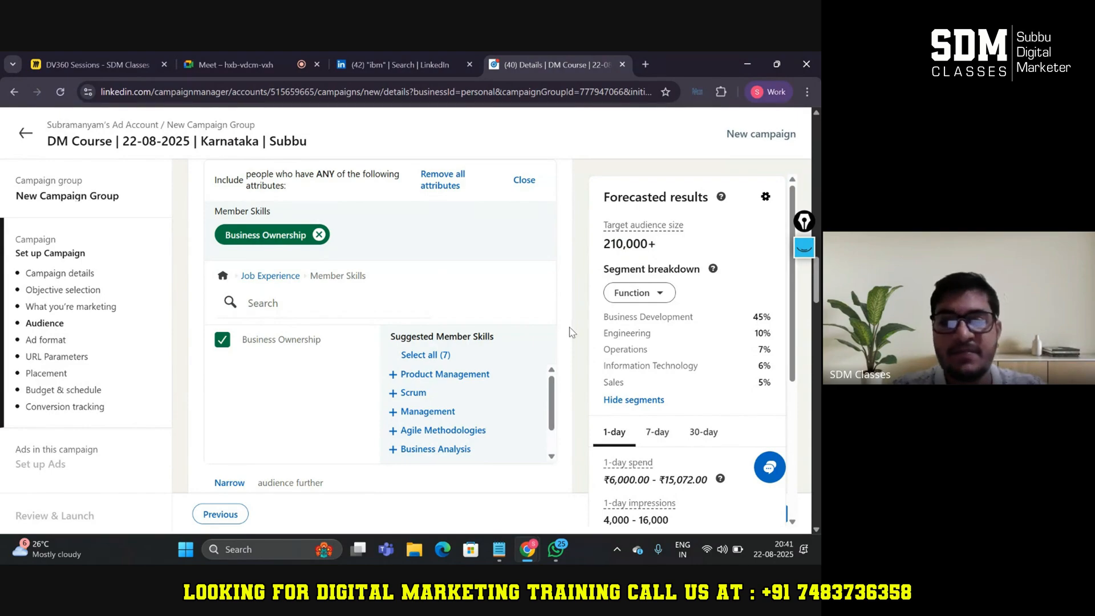
scroll(570, 333, "down", 1)
scroll(572, 333, "down", 1)
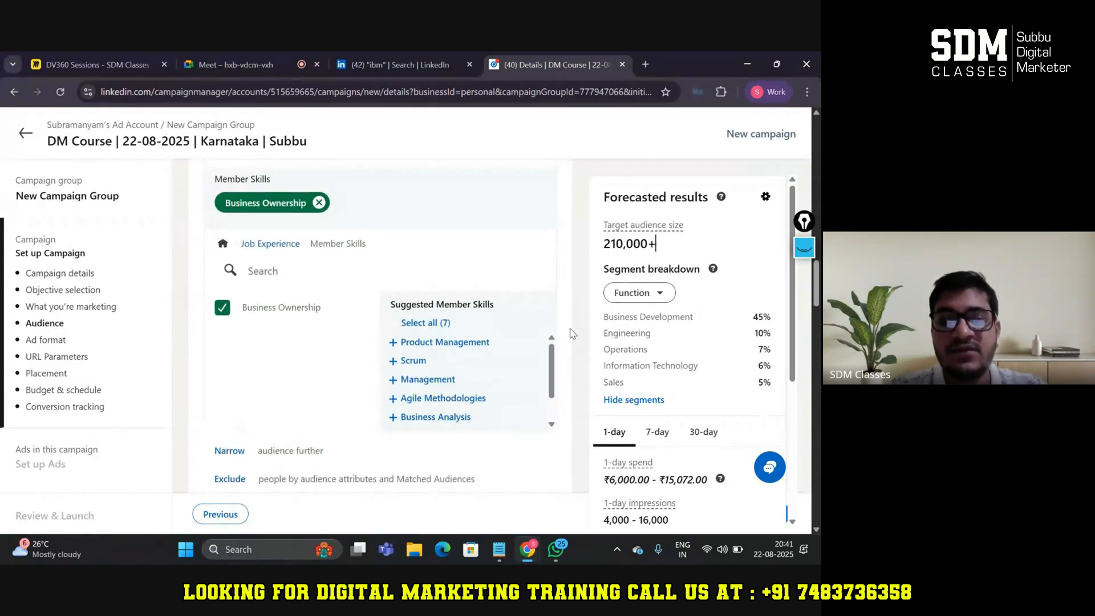
scroll(499, 405, "down", 1)
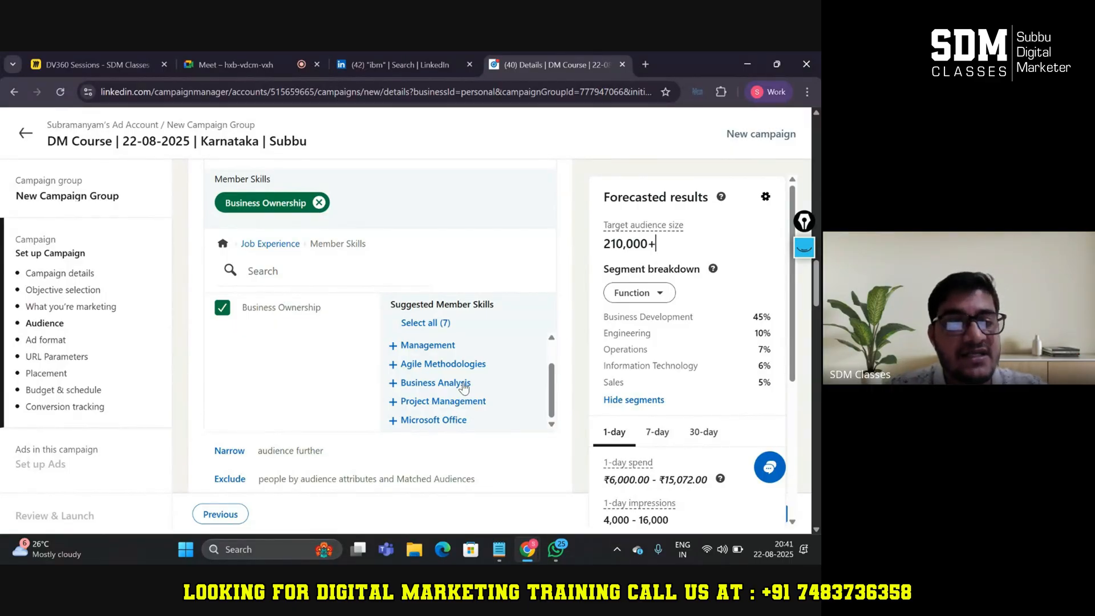
scroll(463, 388, "up", 1)
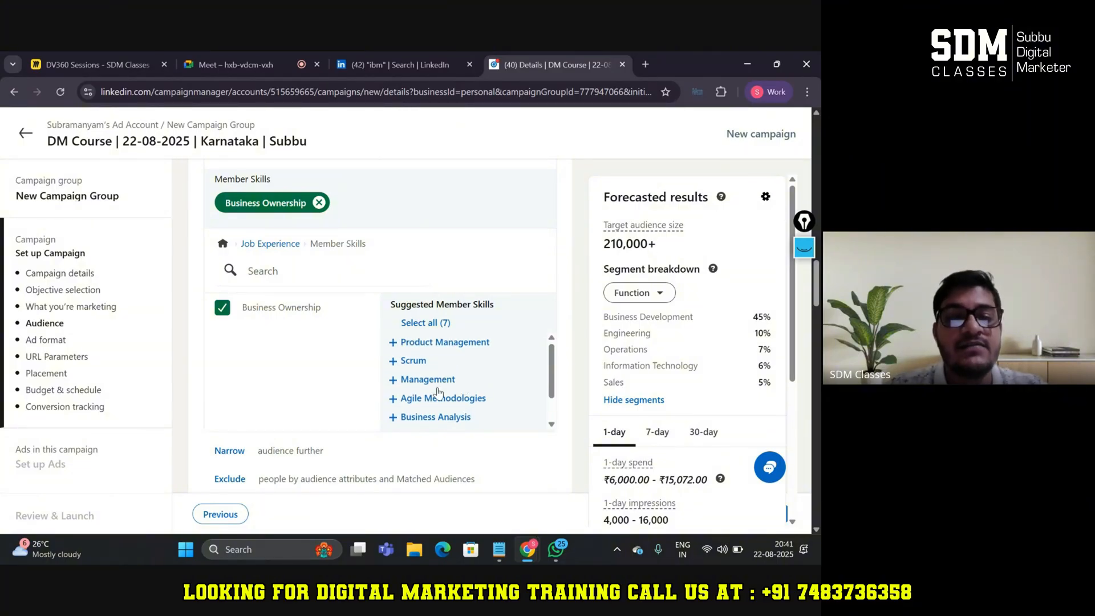
scroll(440, 390, "down", 1)
scroll(439, 392, "up", 2)
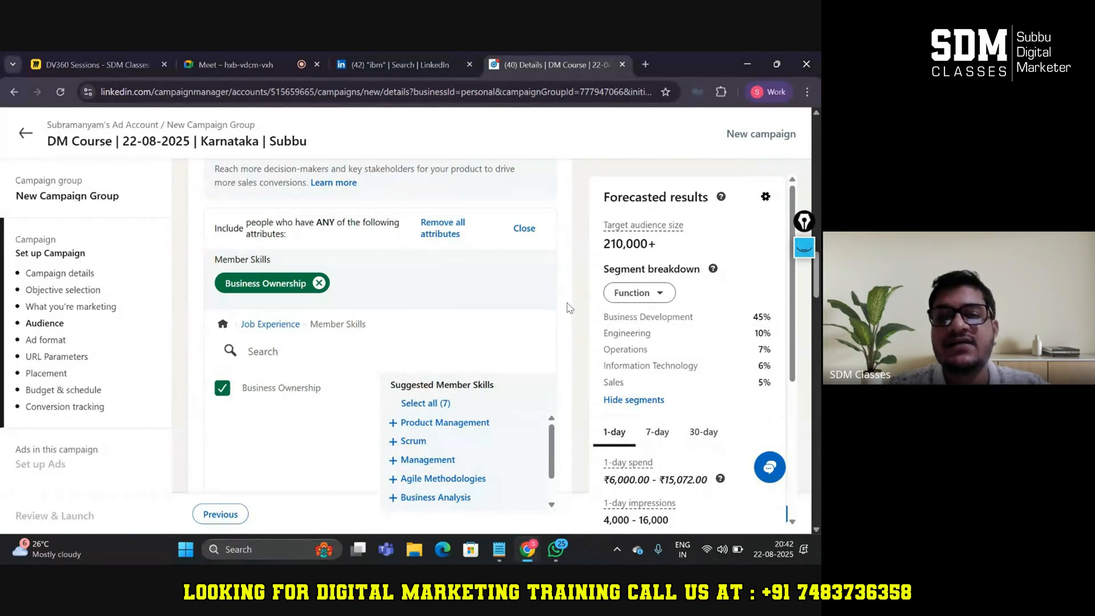
scroll(567, 309, "down", 2)
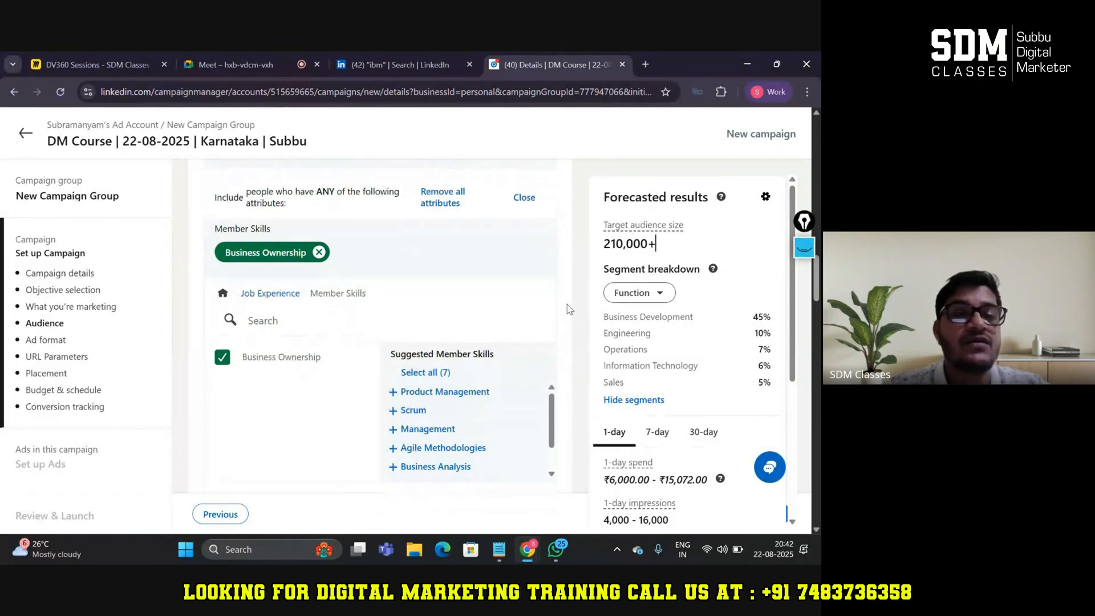
Add a condition that narrows the audience further and show its Audience attributes categories.
scroll(568, 309, "down", 1)
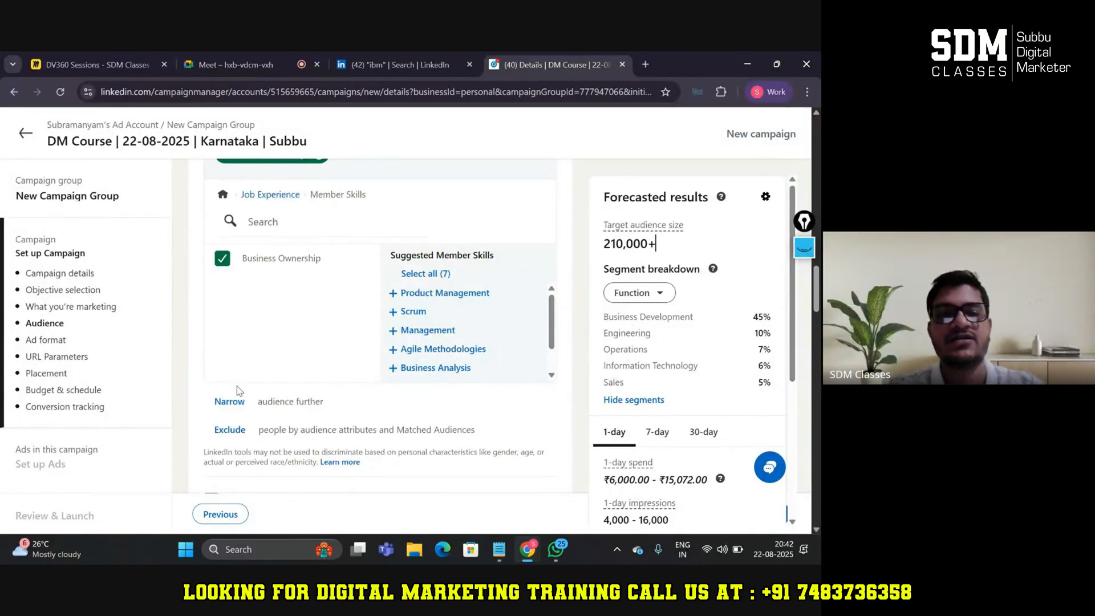
left_click(228, 401)
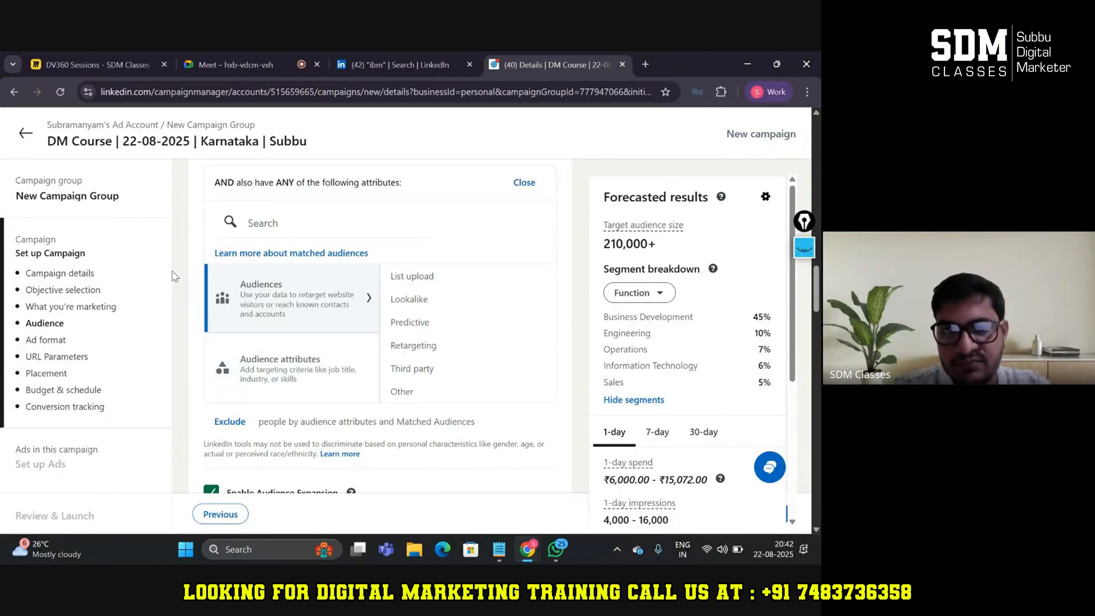
scroll(193, 240, "up", 1)
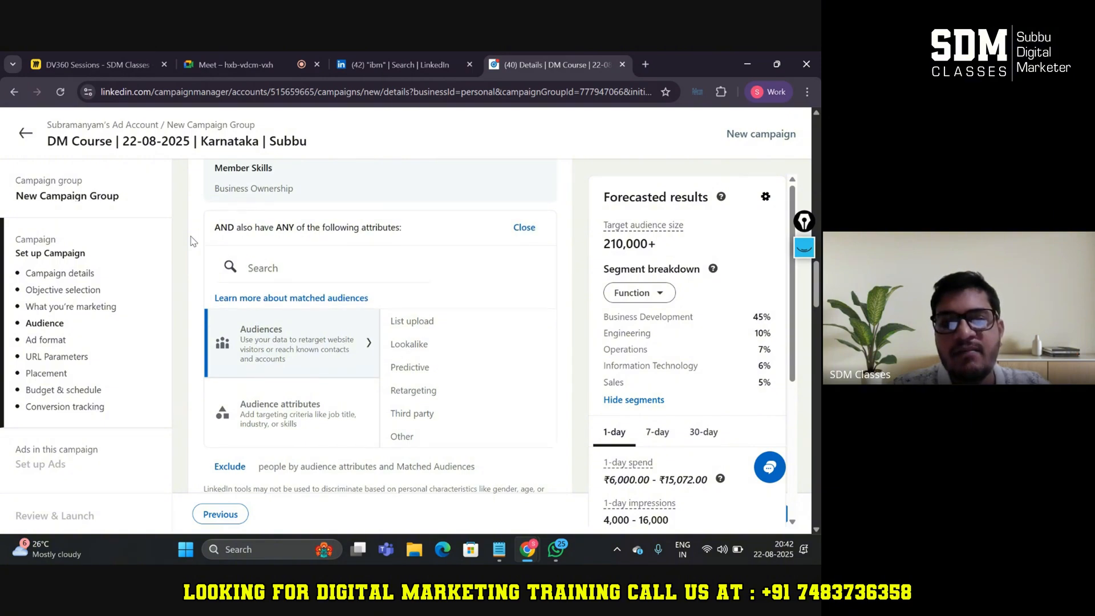
scroll(192, 241, "down", 1)
scroll(192, 241, "down", 1)
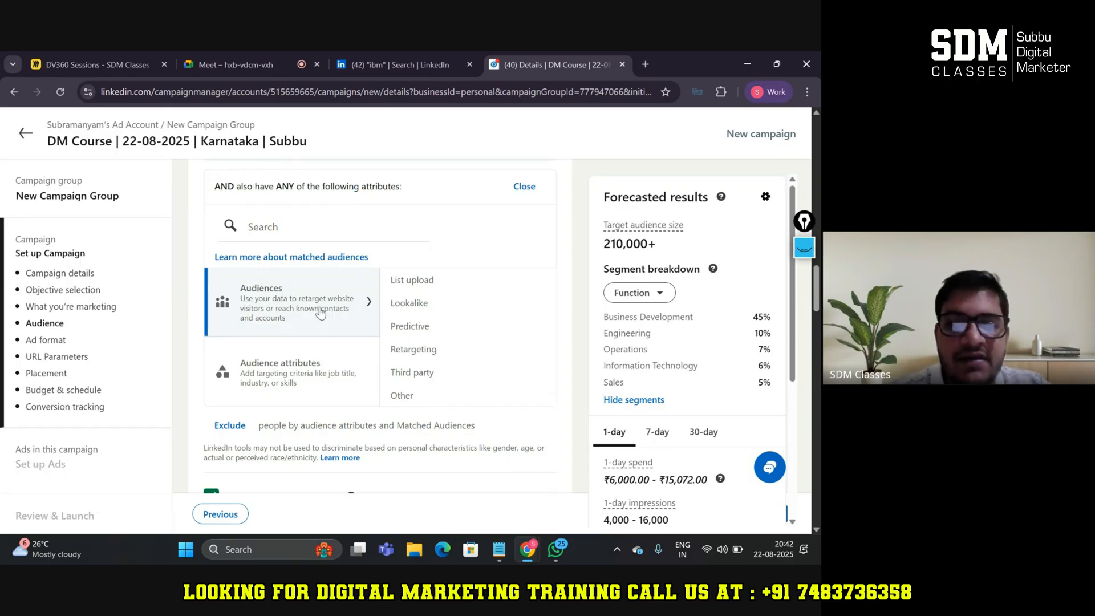
left_click(311, 380)
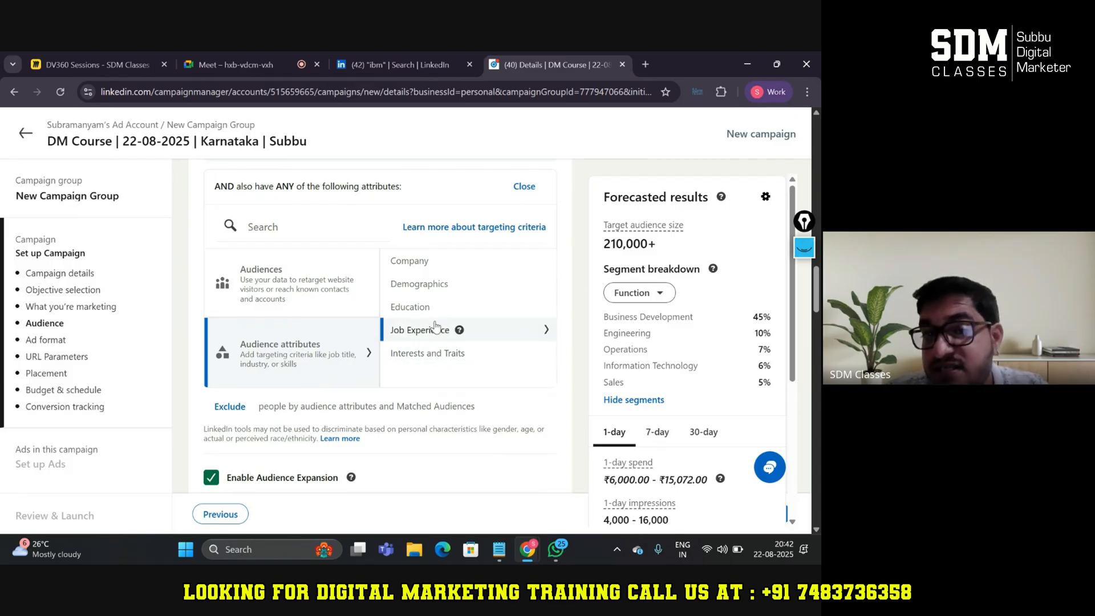
Narrow the audience by company size to companies with 10,001+ employees.
left_click(477, 262)
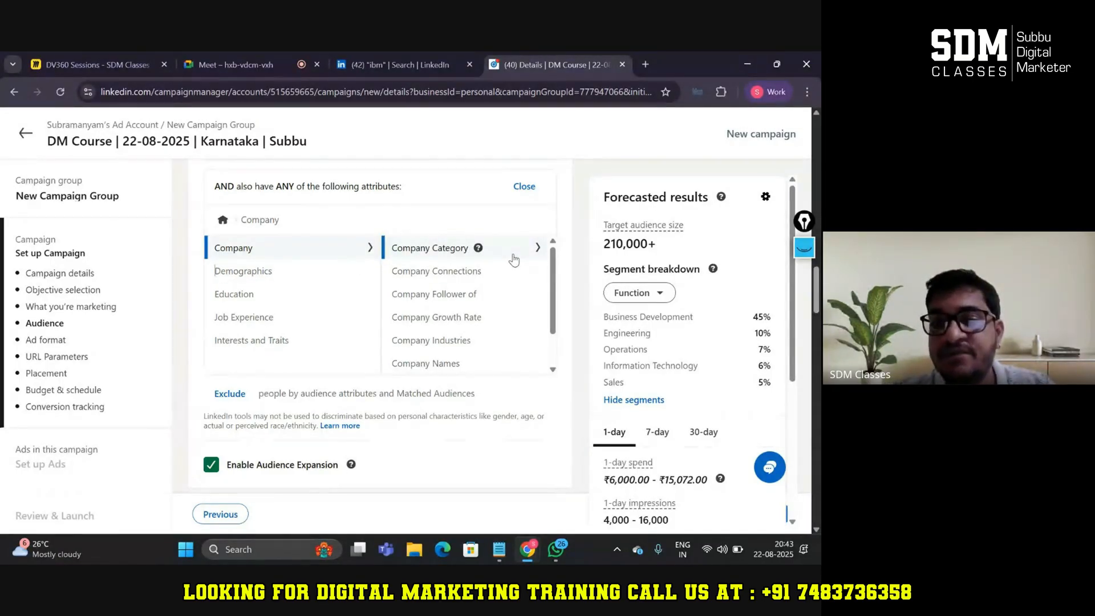
scroll(513, 259, "down", 2)
scroll(466, 260, "up", 2)
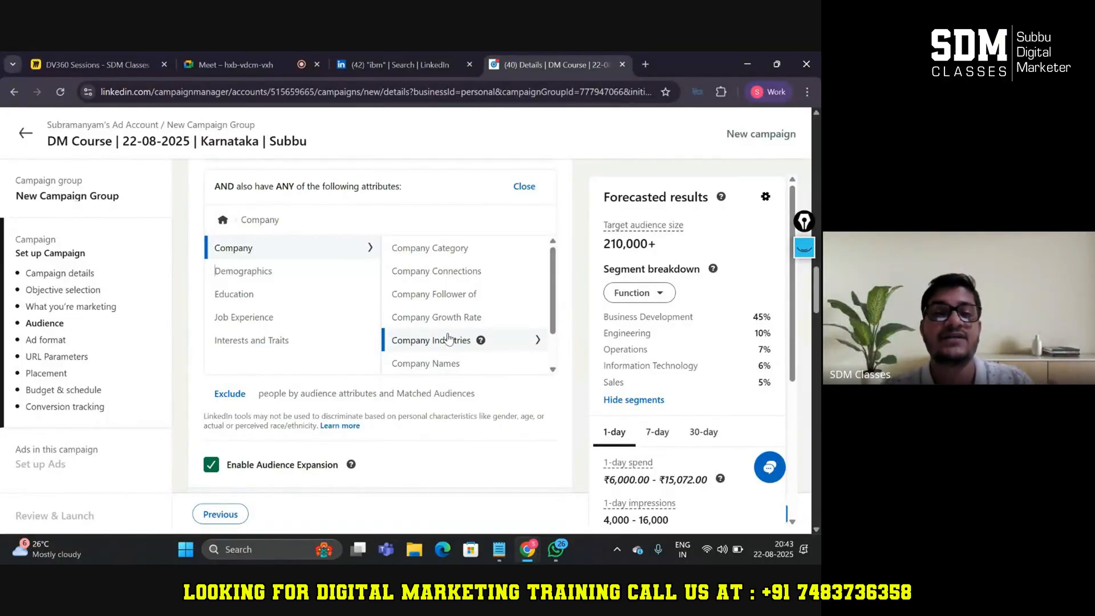
scroll(448, 338, "down", 1)
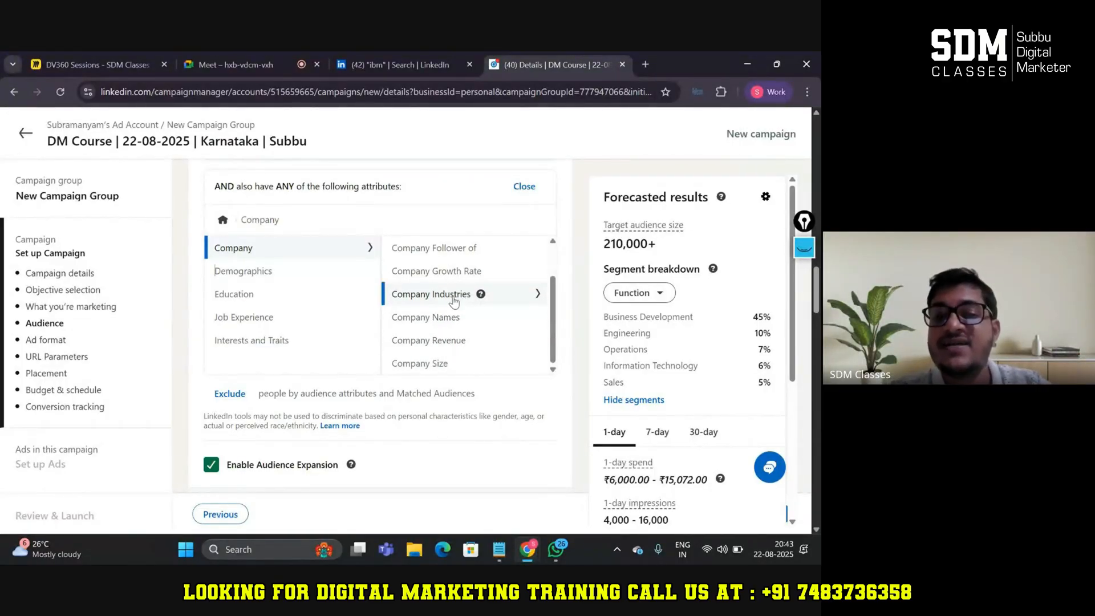
left_click(444, 369)
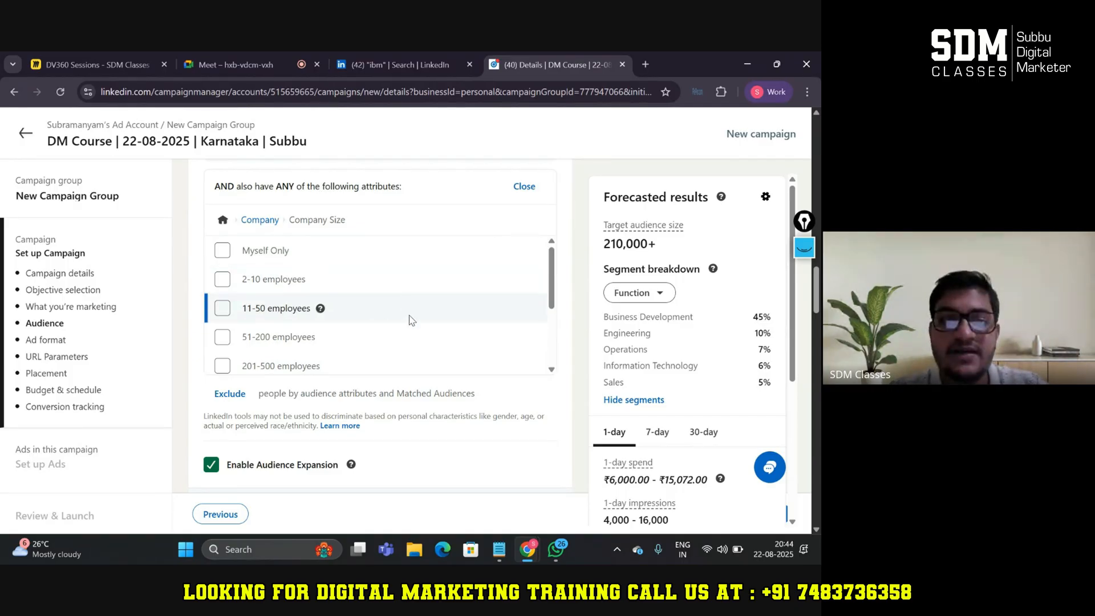
scroll(412, 320, "down", 1)
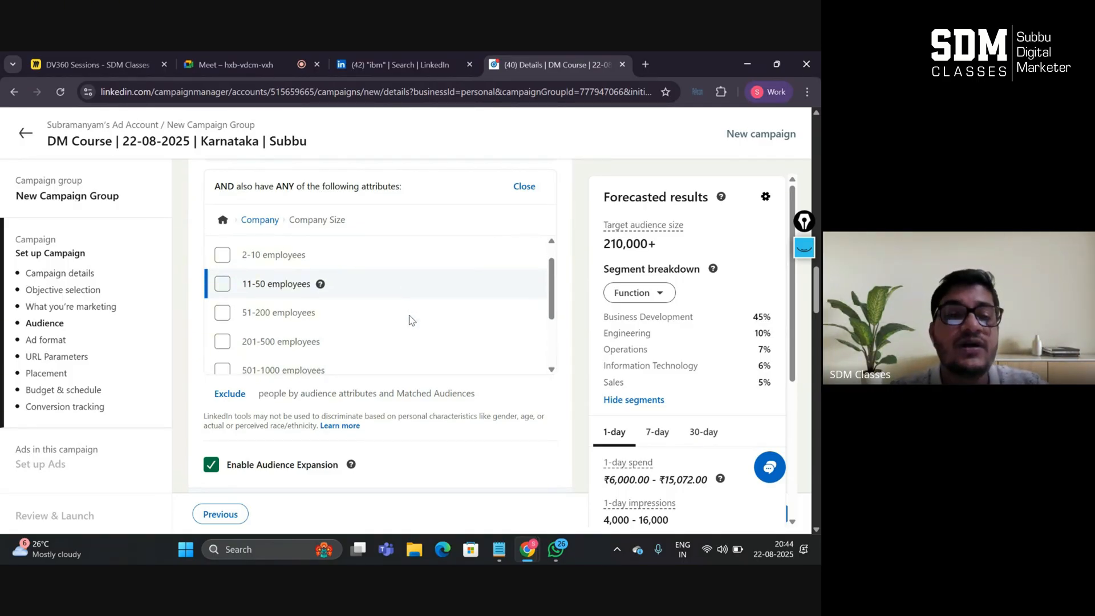
scroll(411, 319, "down", 4)
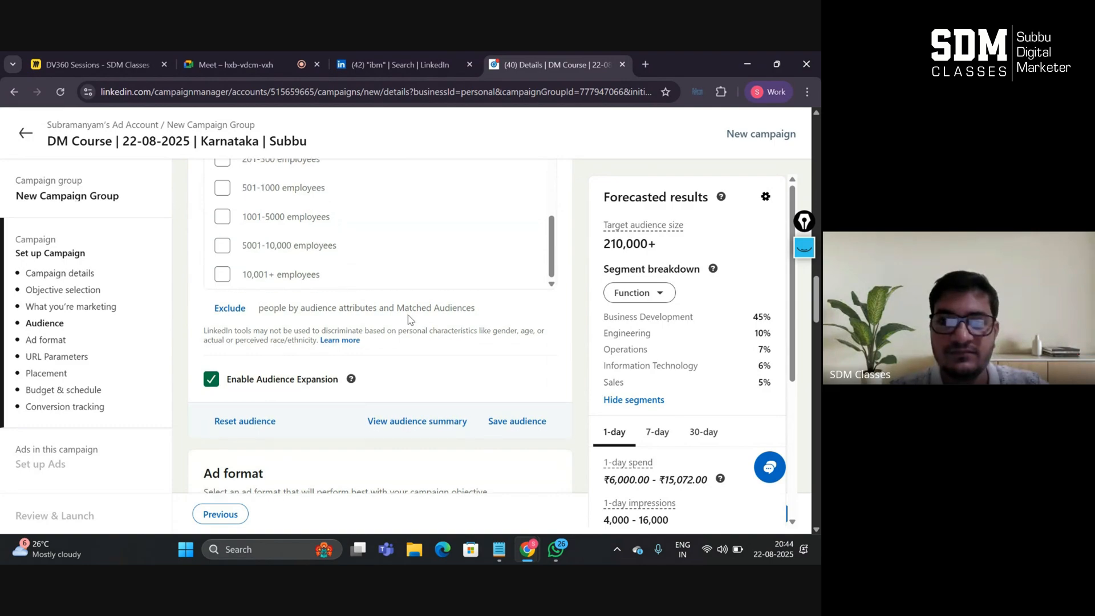
scroll(562, 346, "up", 3)
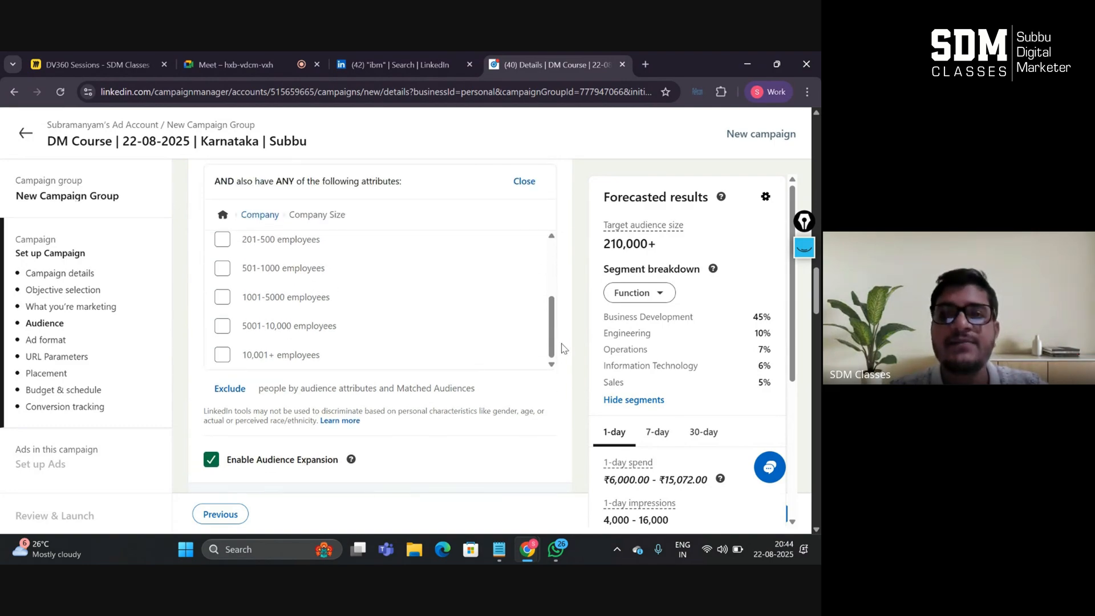
scroll(562, 346, "up", 1)
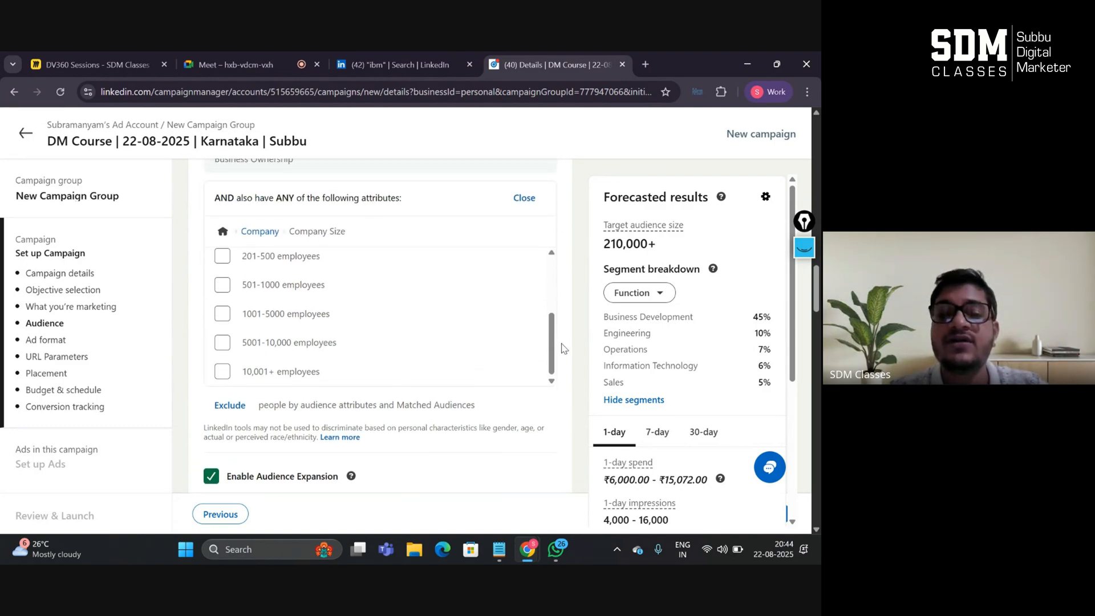
left_click(222, 371)
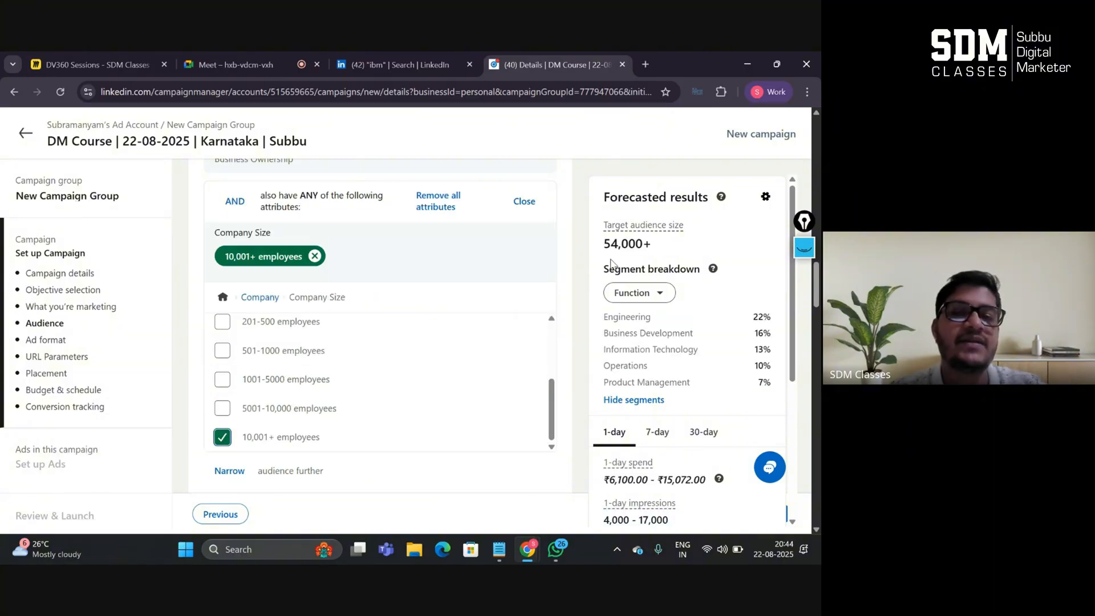
Check the forecasted target audience size against the combined member skill and company size conditions.
left_click_drag(664, 250, 592, 250)
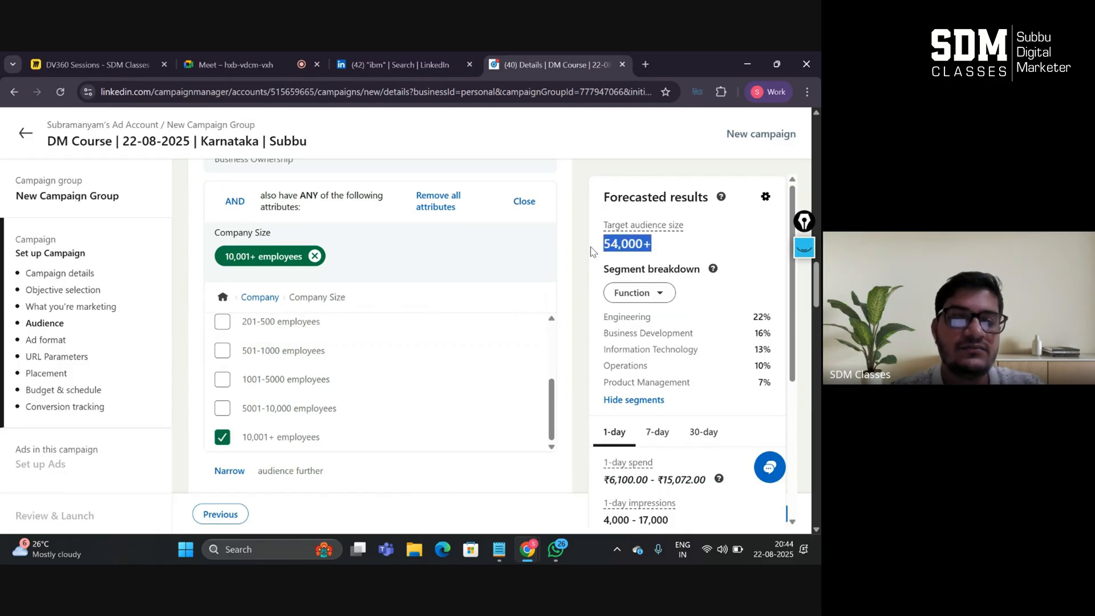
left_click(592, 251)
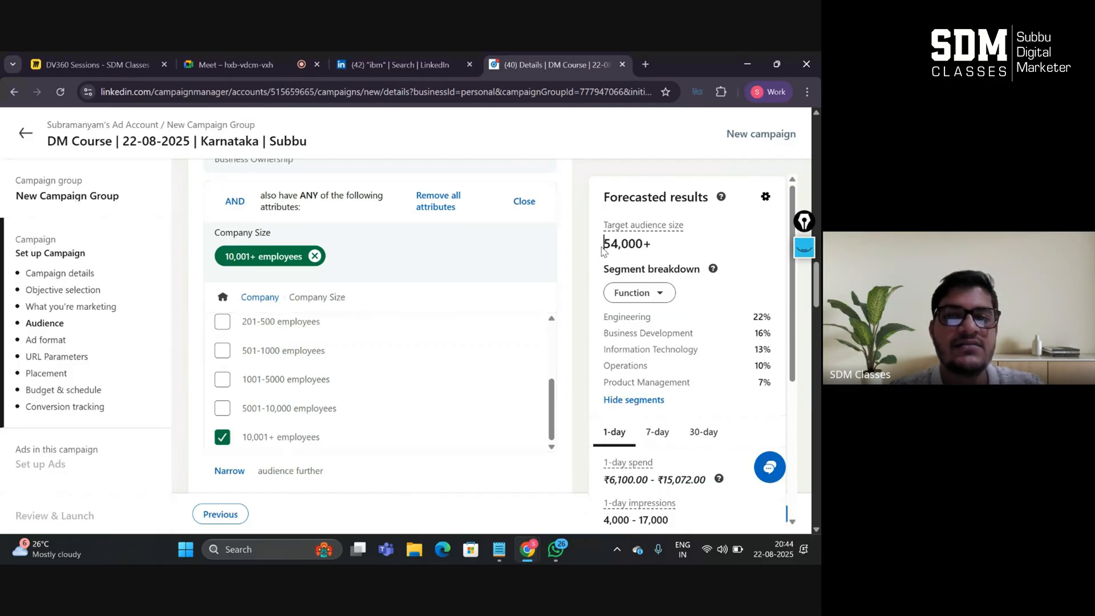
left_click_drag(598, 251, 676, 249)
left_click(677, 249)
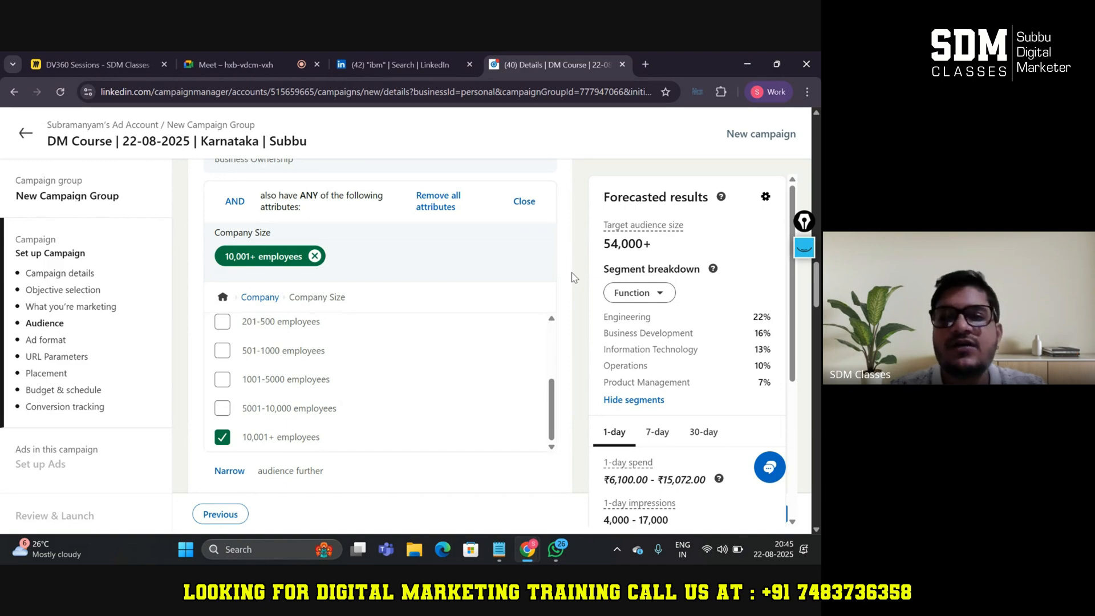
scroll(574, 278, "up", 1)
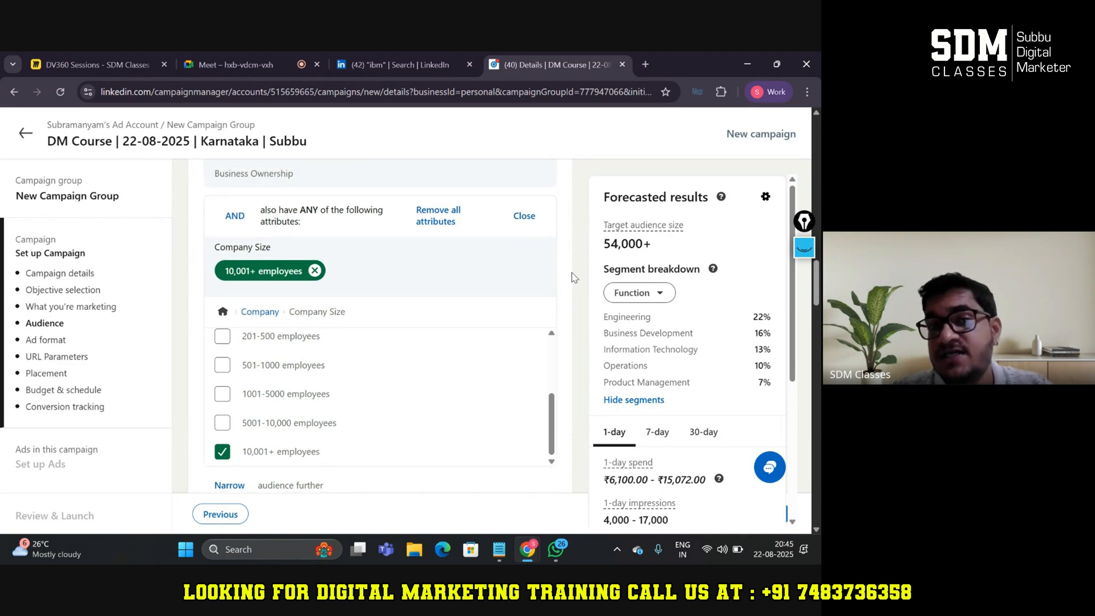
scroll(574, 278, "up", 1)
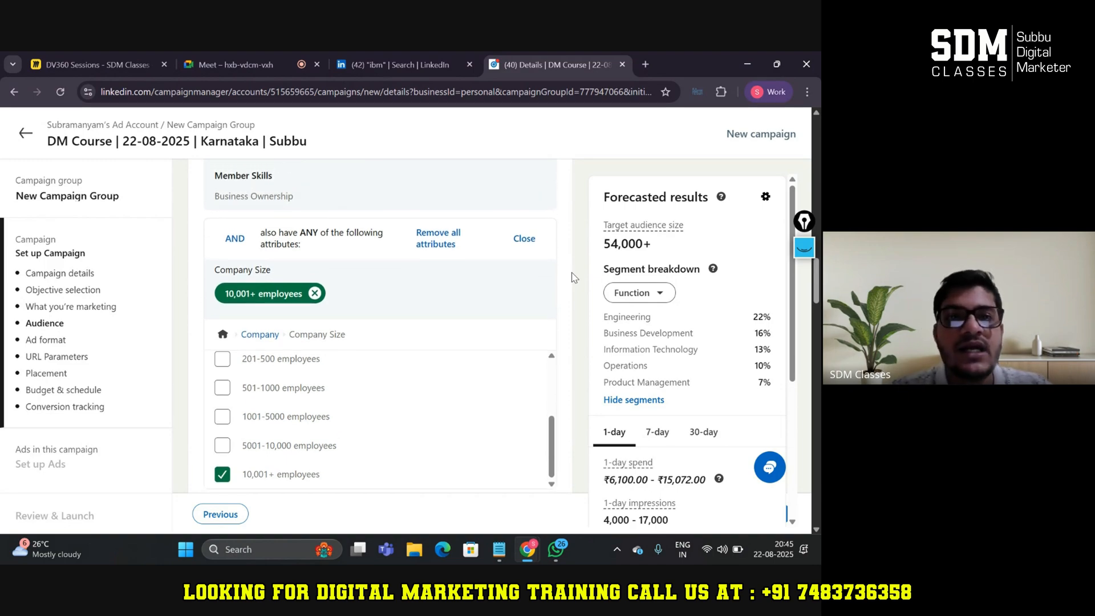
Remove the 10,001+ employees condition from the narrowed audience and return to the Company attribute categories.
scroll(574, 277, "down", 1)
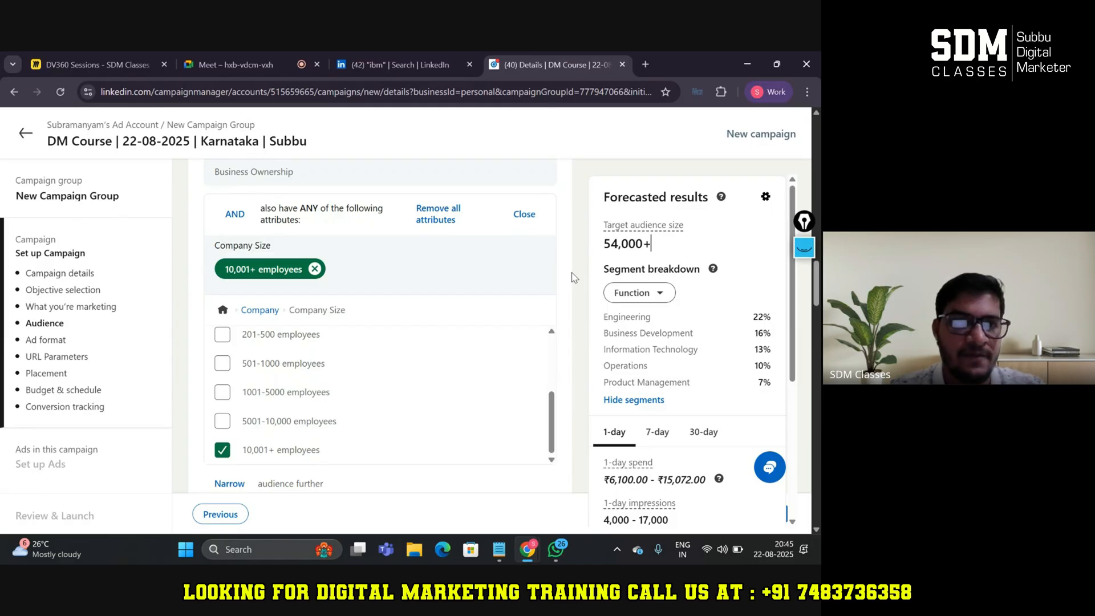
scroll(573, 278, "down", 1)
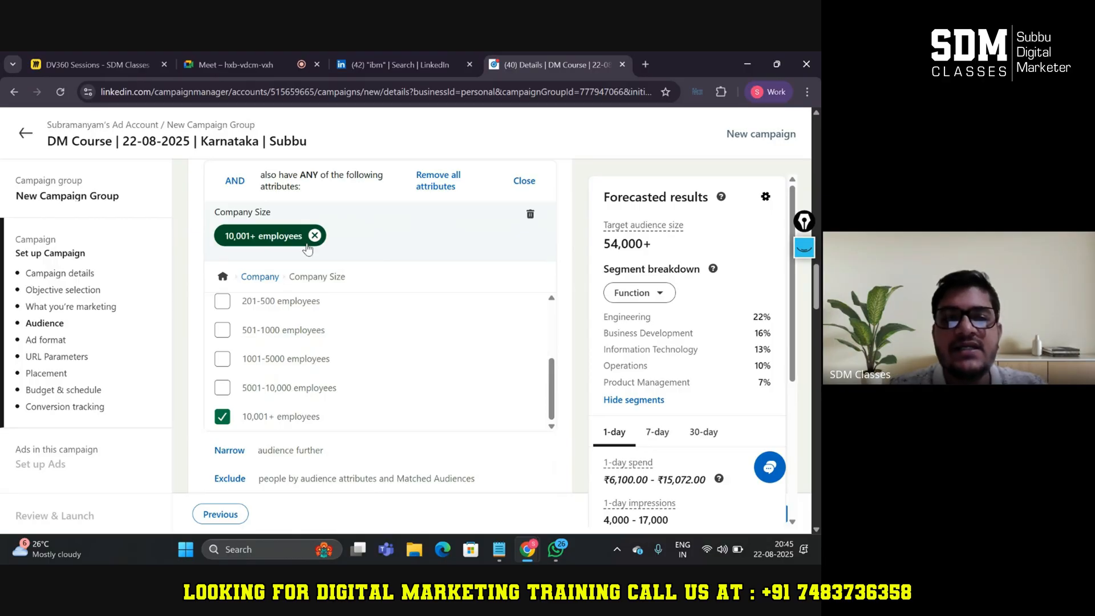
left_click(316, 235)
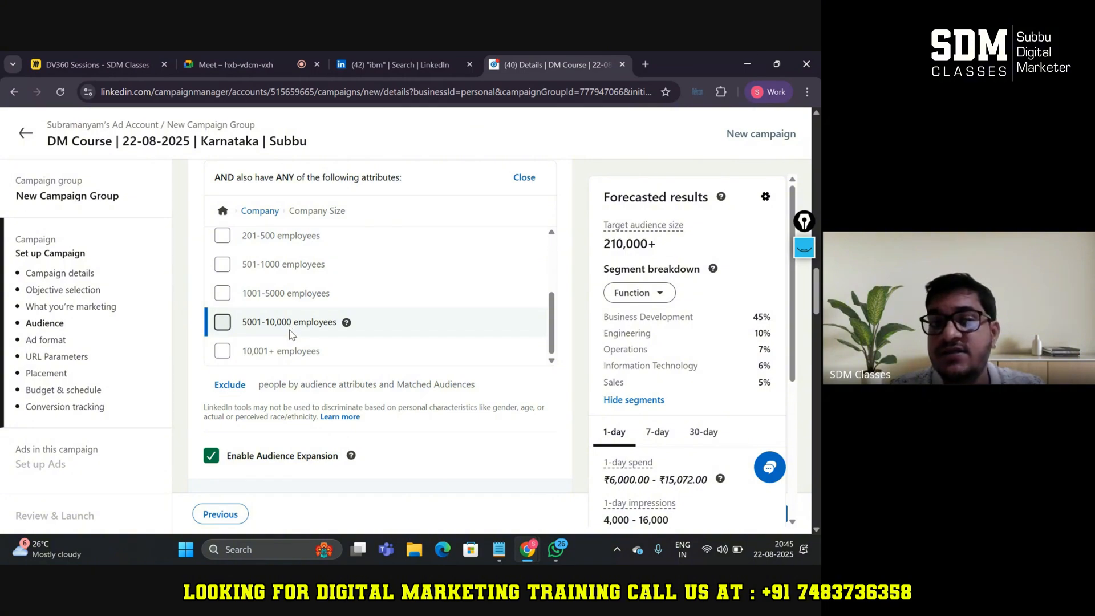
scroll(288, 331, "up", 1)
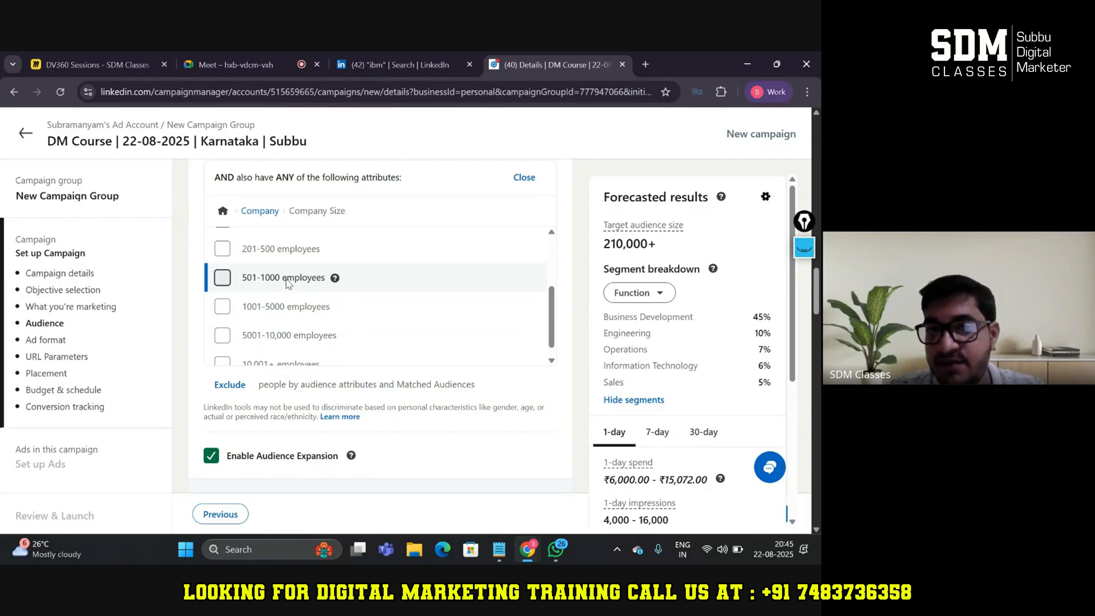
scroll(286, 283, "up", 3)
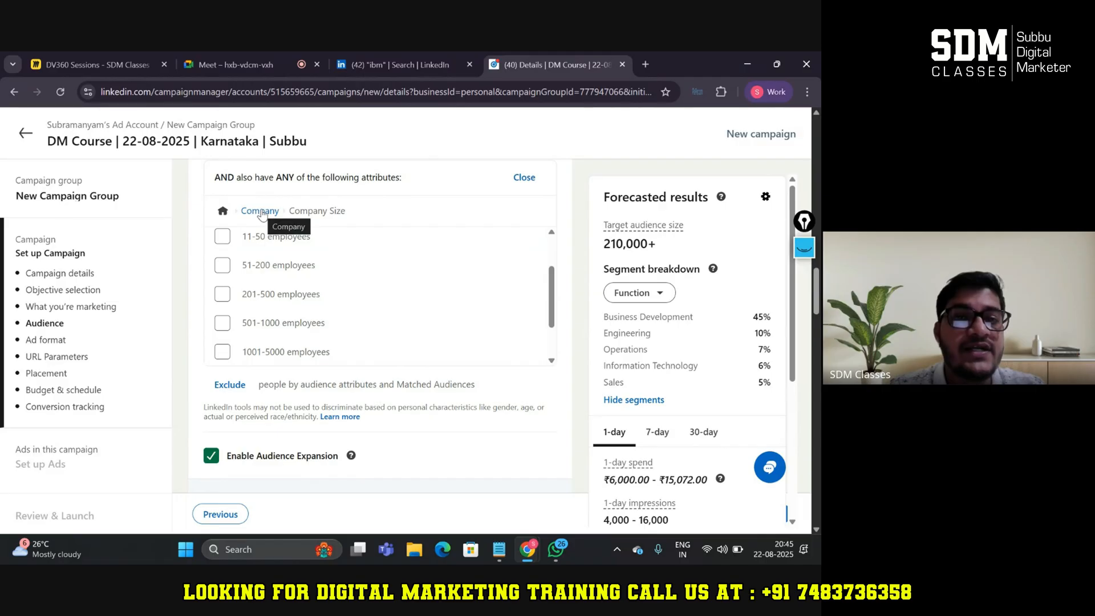
left_click(262, 209)
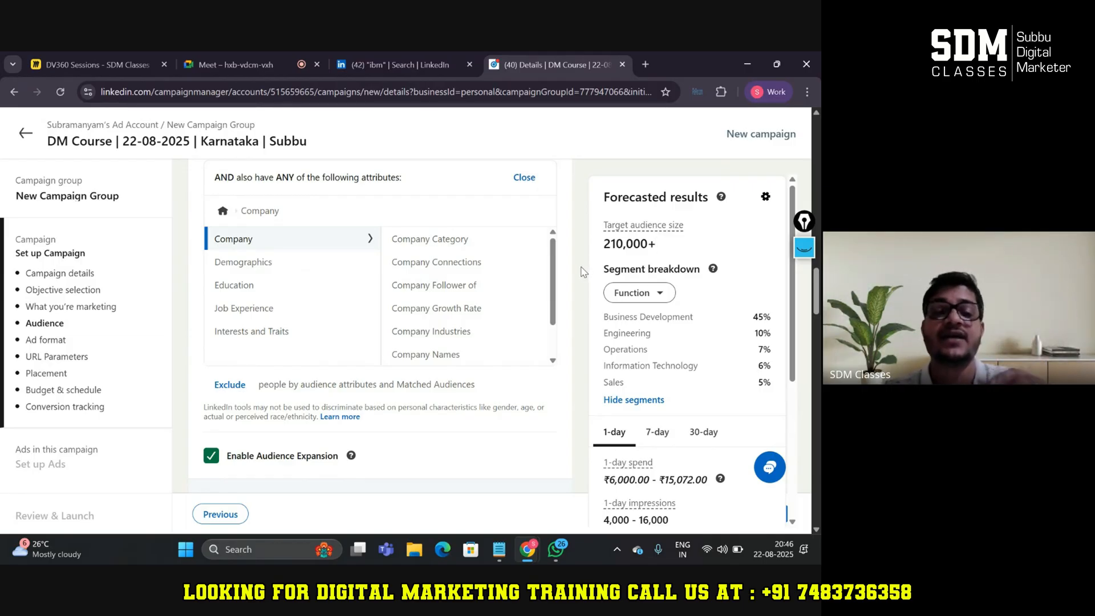
Look at the Member Gender options among the Demographics attributes, then return to the Demographics list.
left_click(316, 263)
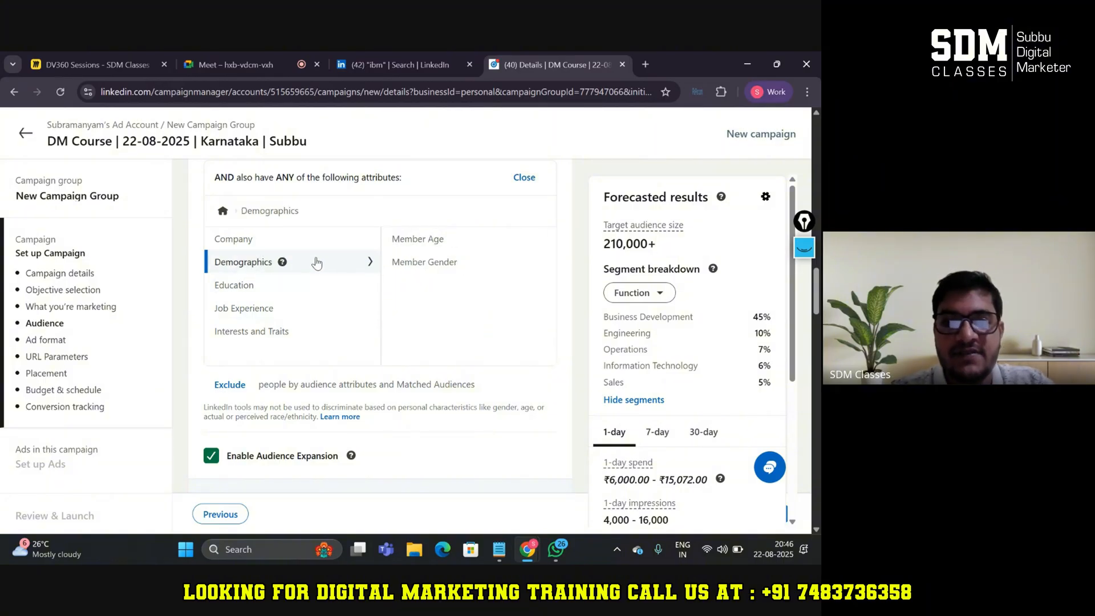
left_click(438, 271)
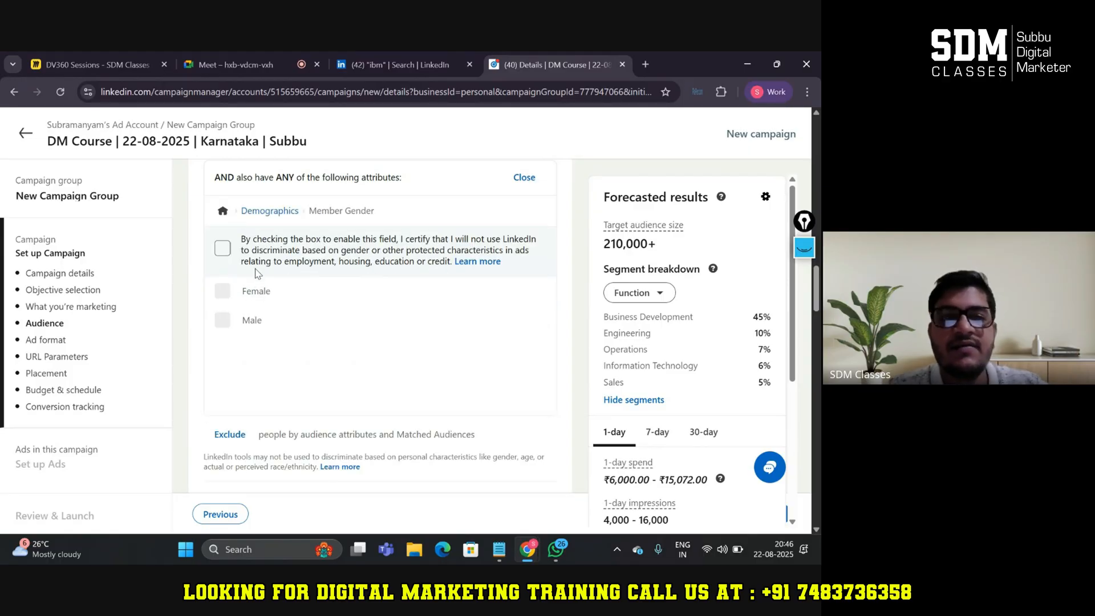
left_click(286, 212)
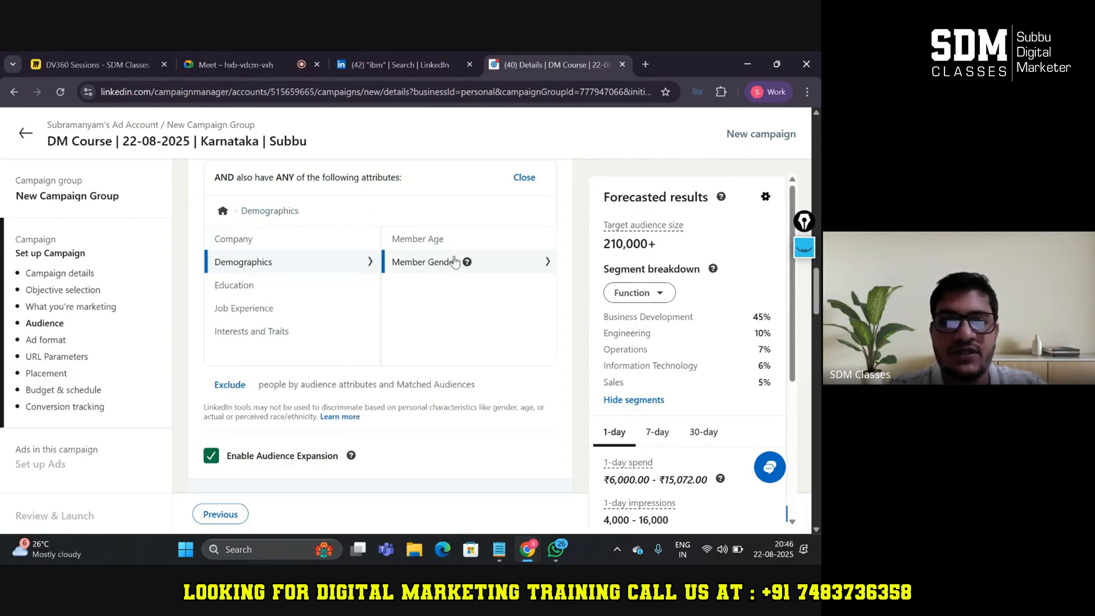
Accept the non-discrimination certification for Member Age and narrow the audience to ages 18 to 24 and 25 to 34.
left_click(508, 237)
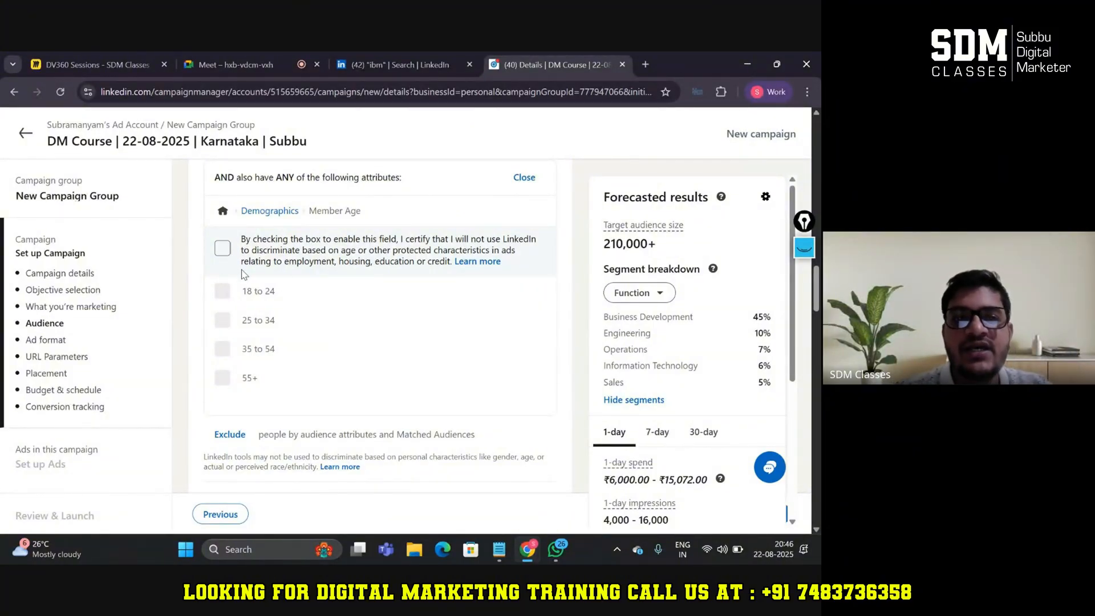
left_click(223, 250)
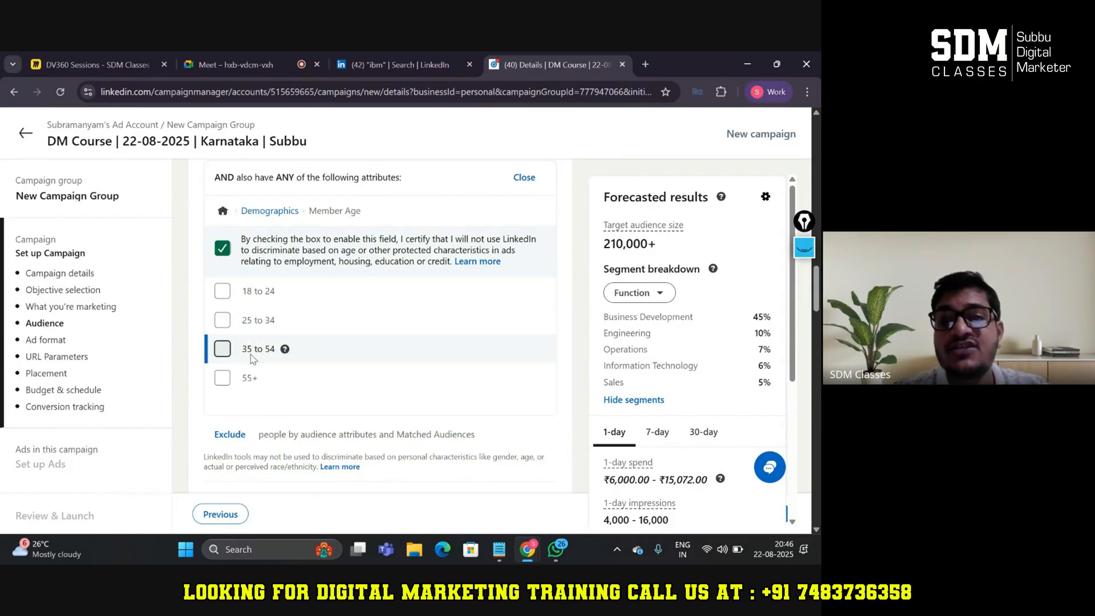
left_click(222, 291)
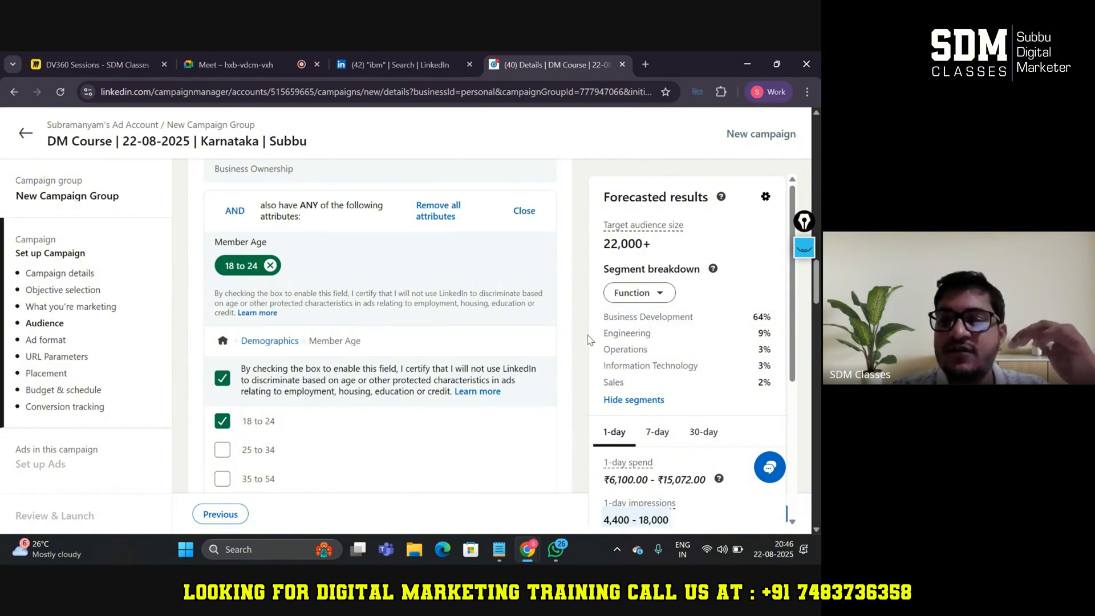
scroll(573, 348, "down", 2)
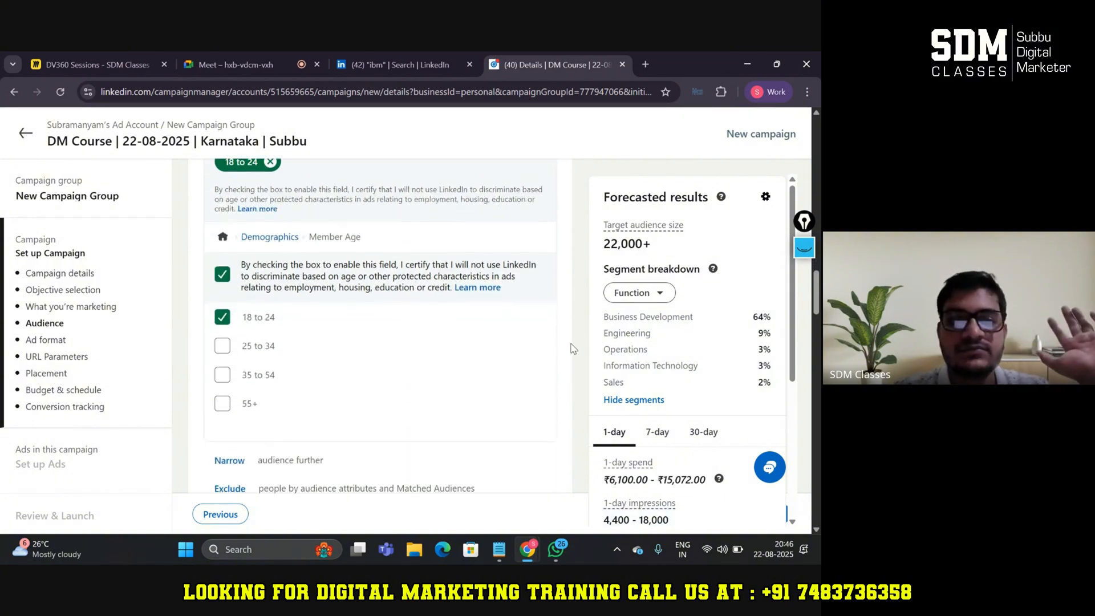
scroll(573, 348, "down", 1)
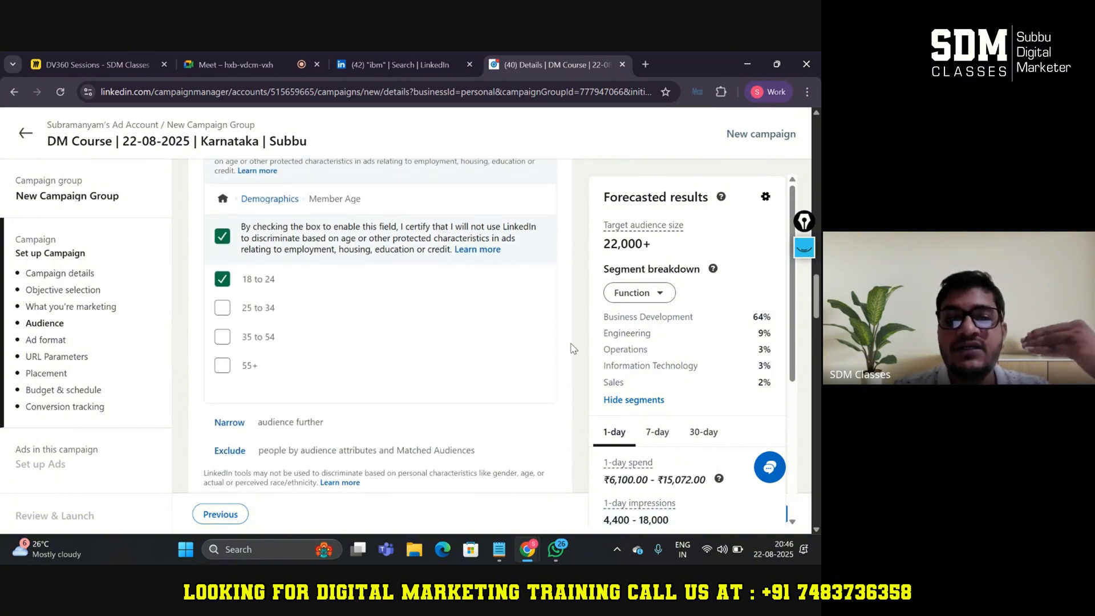
left_click(223, 308)
scroll(391, 269, "down", 1)
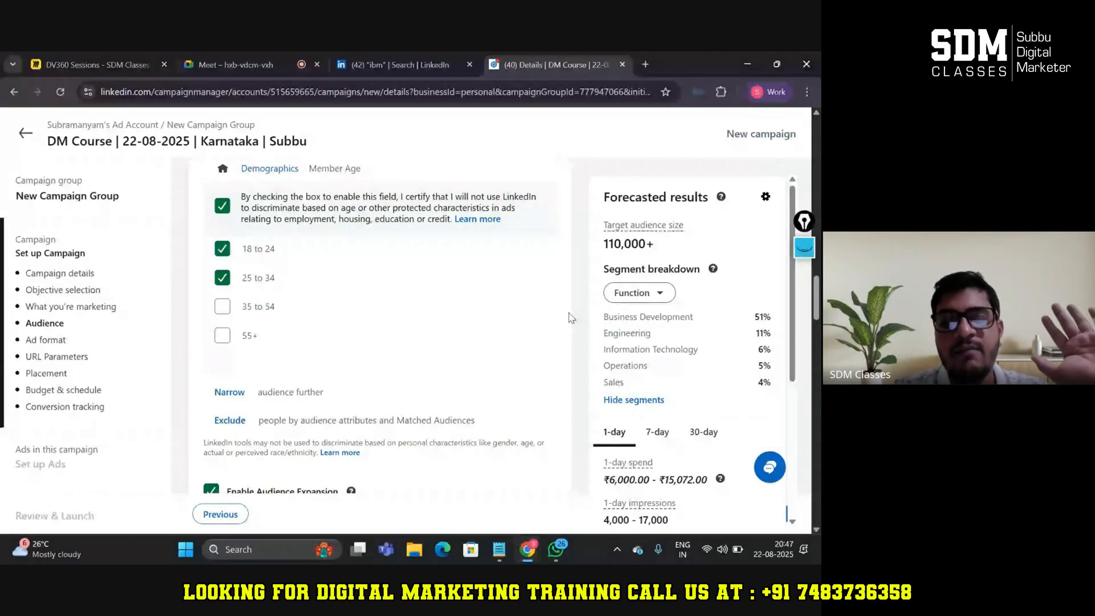
Add the 35 to 54 and 55+ ranges to the Member Age condition and remove 18 to 24.
scroll(570, 317, "up", 4)
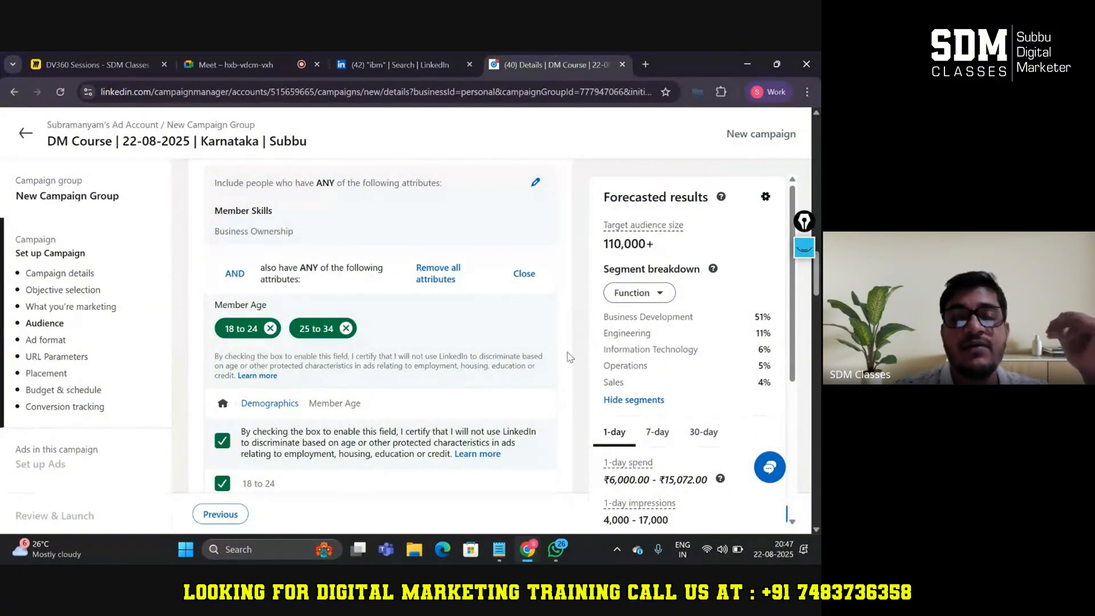
scroll(570, 357, "down", 4)
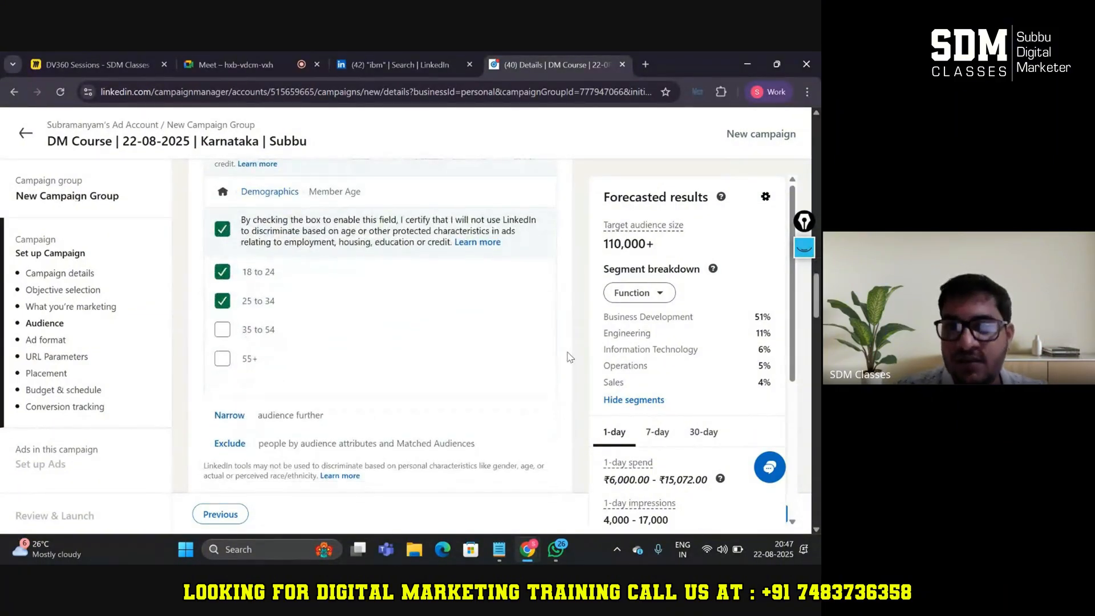
left_click(222, 330)
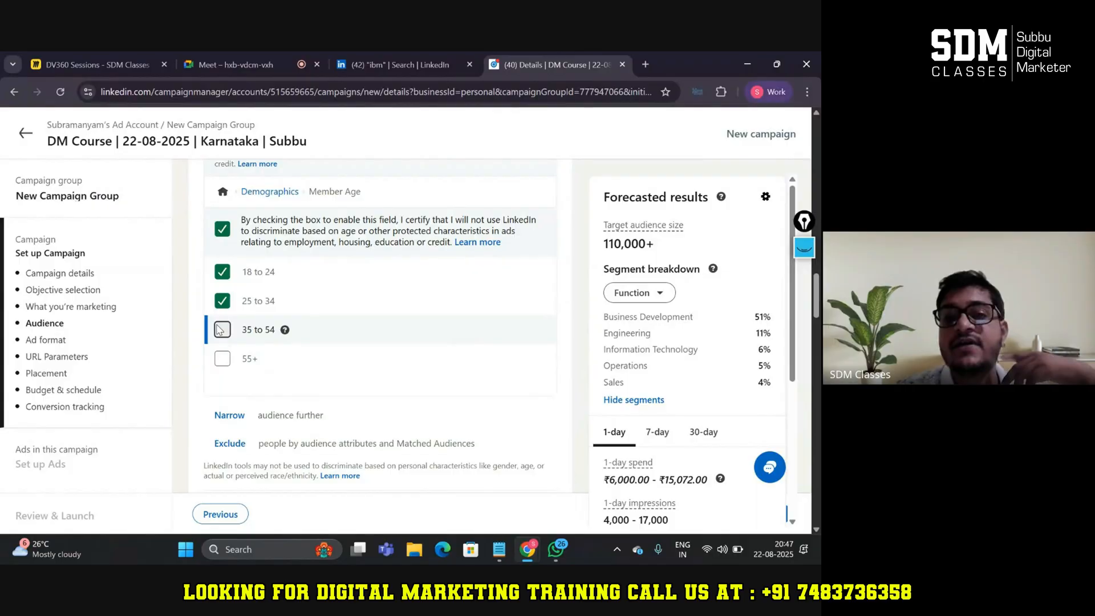
left_click(221, 274)
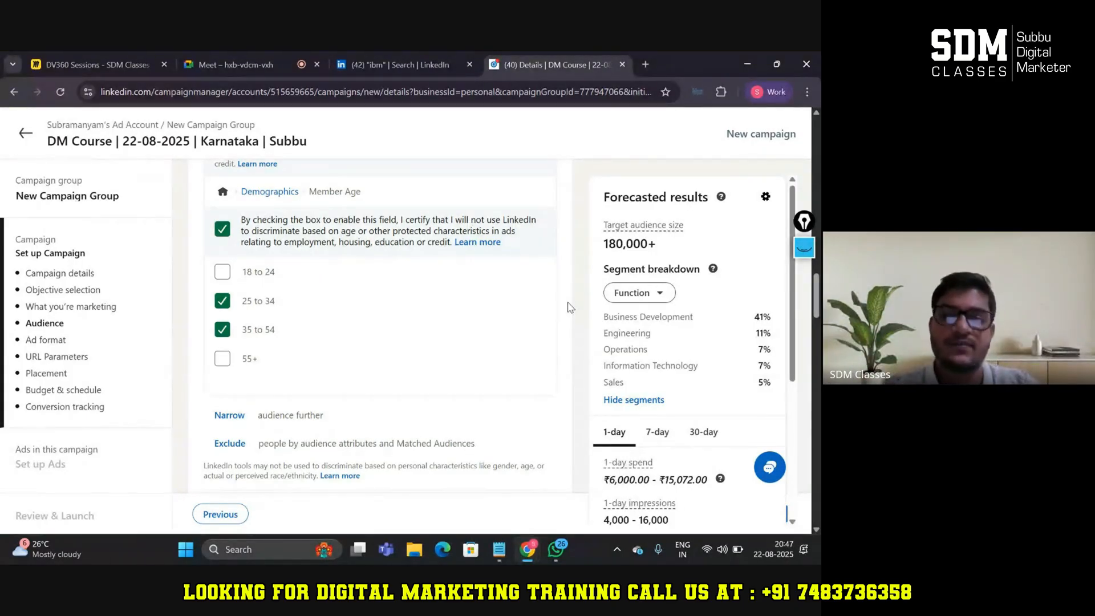
left_click(223, 360)
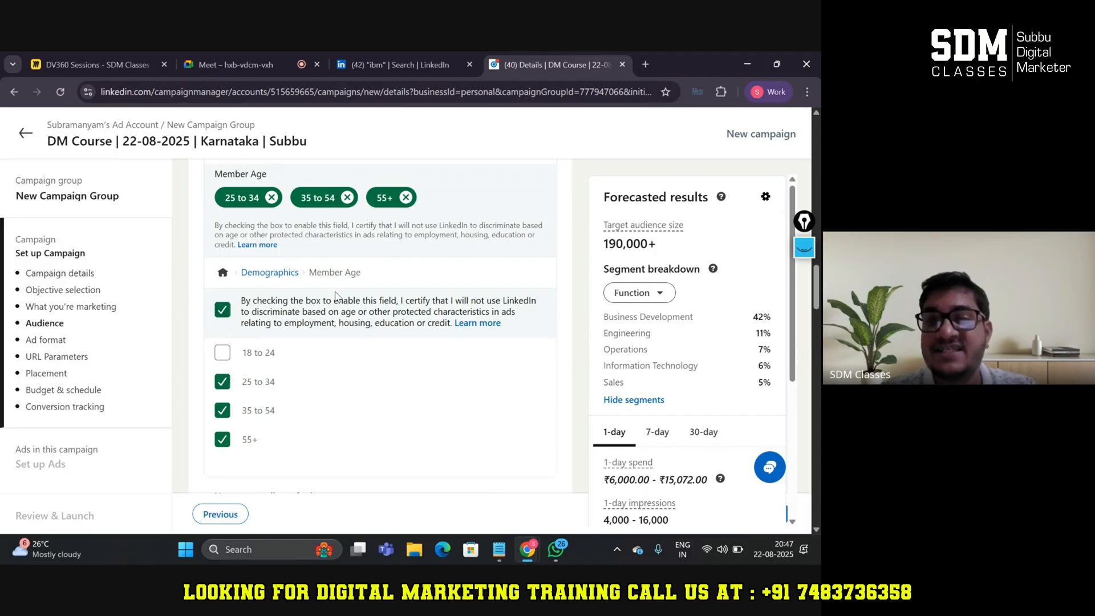
Show the Degrees attribute under Education and search it for "electica".
left_click(277, 272)
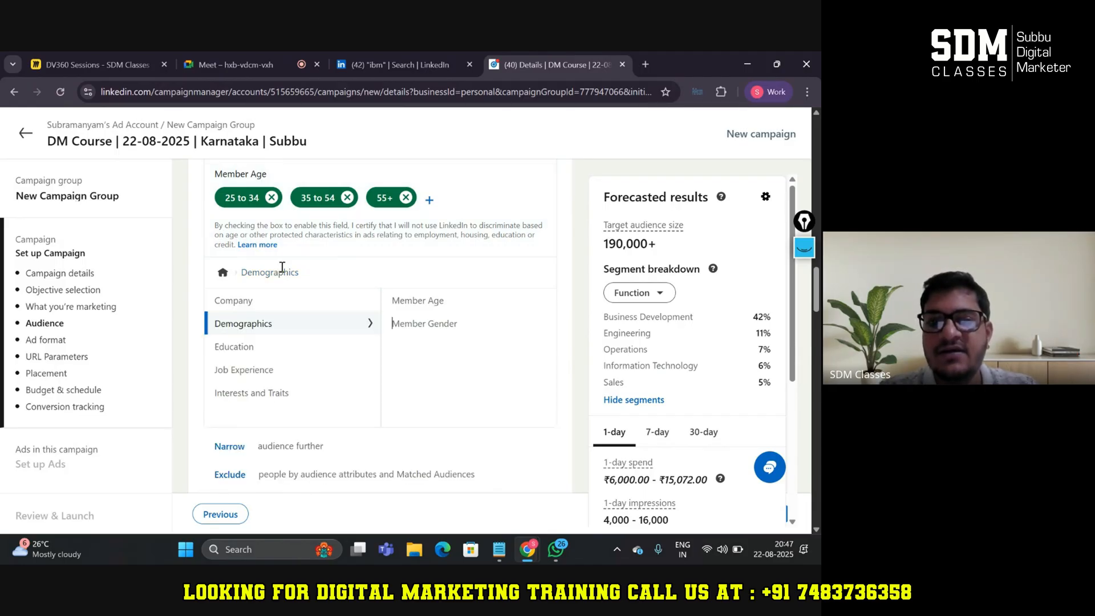
left_click(226, 352)
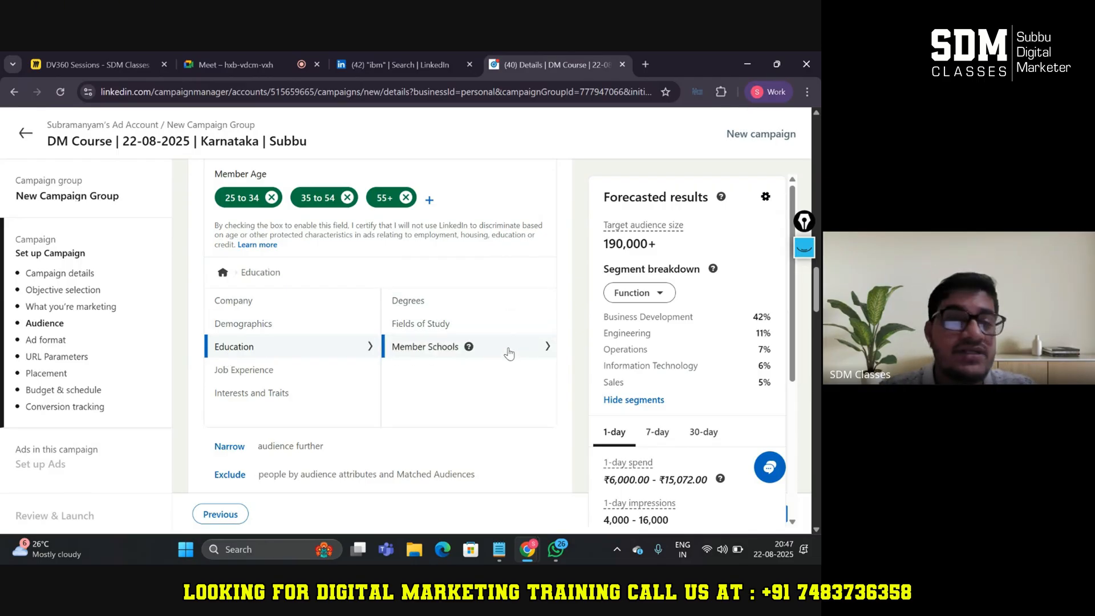
left_click(521, 308)
scroll(561, 358, "down", 2)
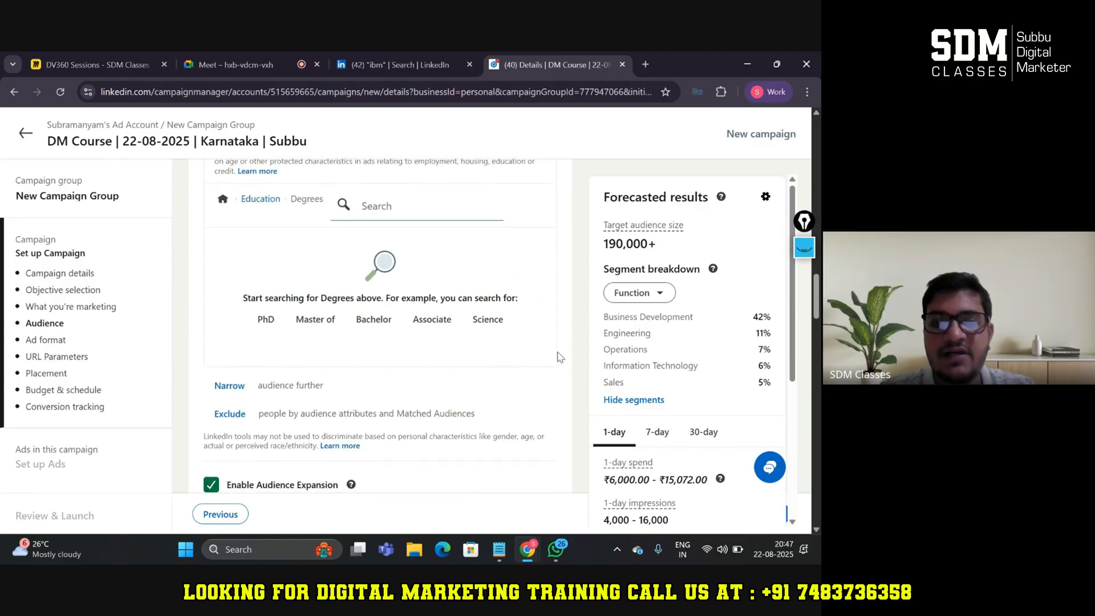
scroll(561, 357, "up", 1)
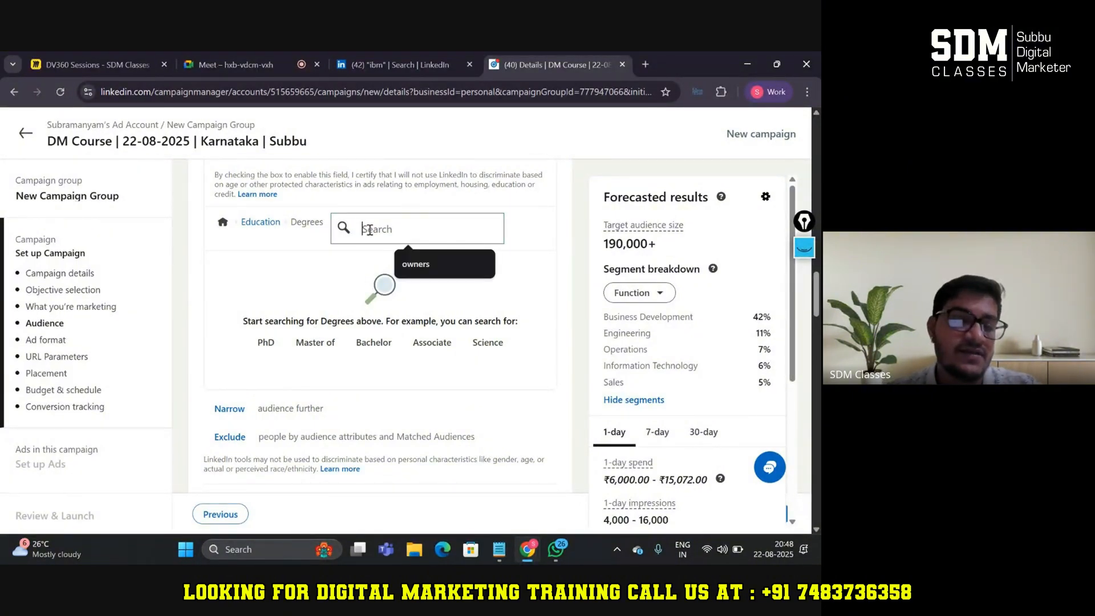
type("ele")
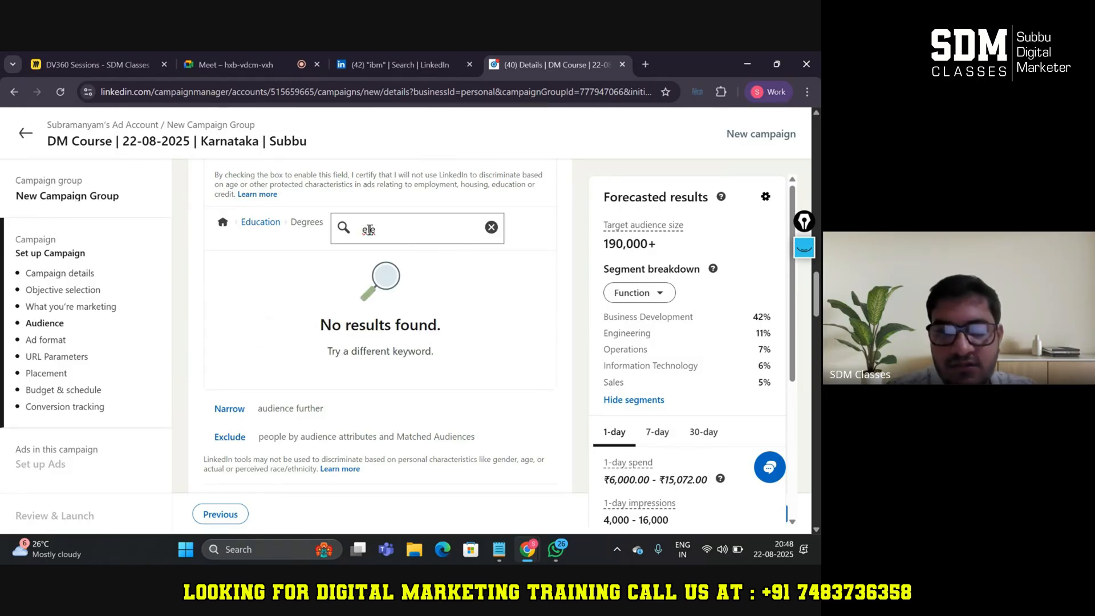
type("ctiv")
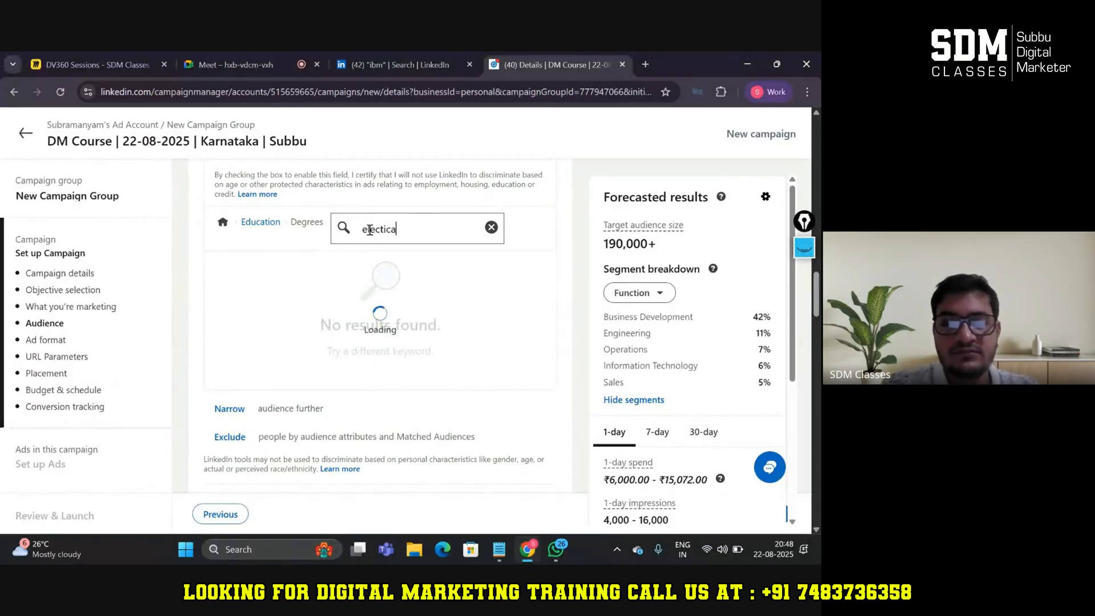
Search the degrees for "engine", add Bachelor of Engineering - BE to the narrowing condition, and clear the search.
key("BackSpace")
key("BackSpace")
key("BackSpace")
key("BackSpace")
key("BackSpace")
type("ngine")
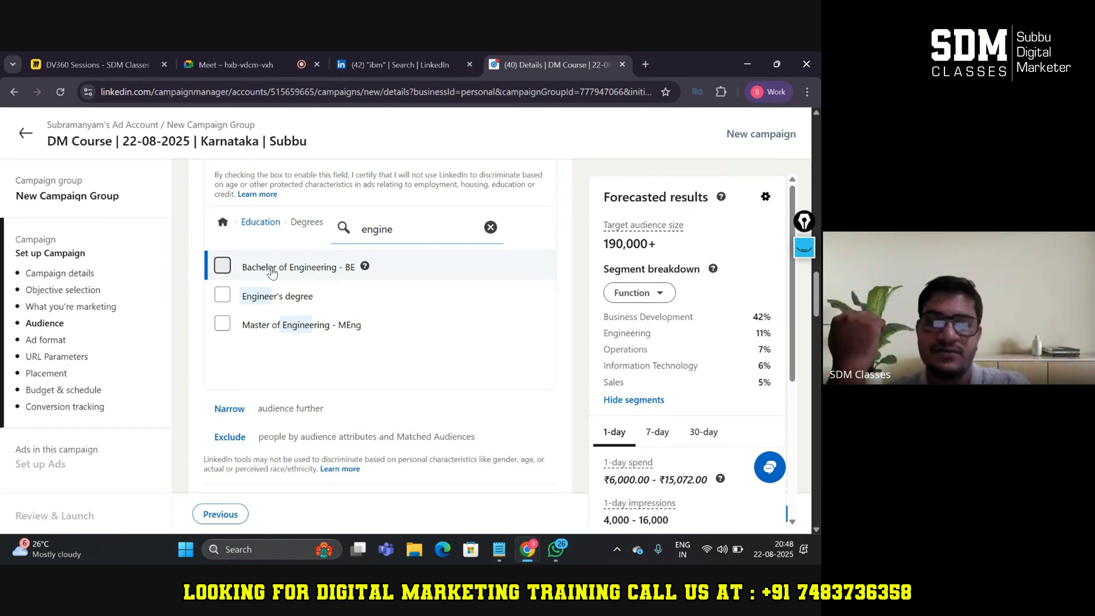
left_click(222, 268)
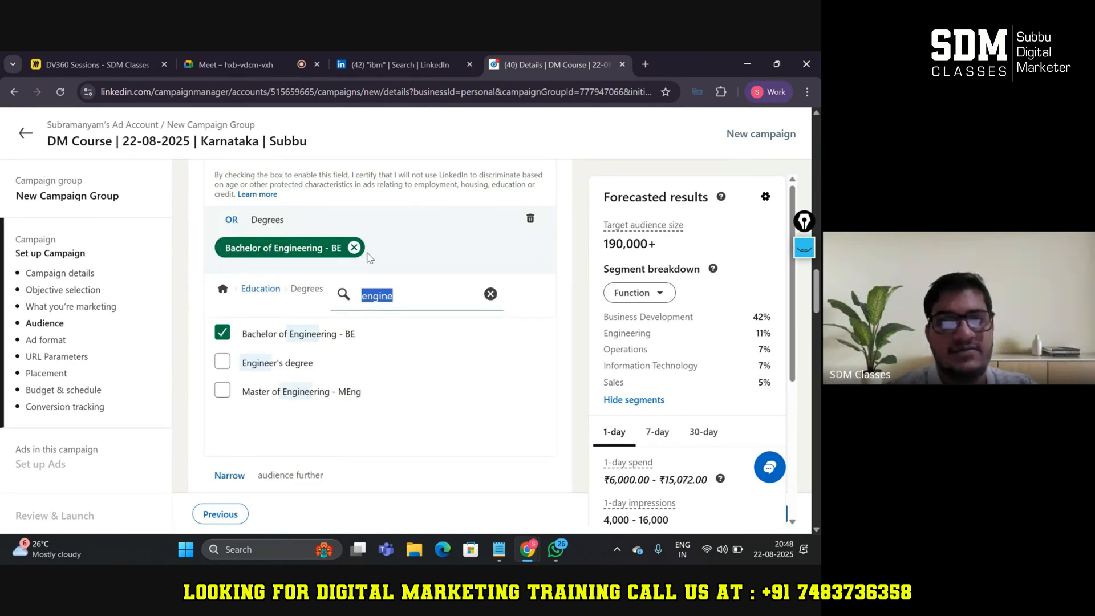
left_click(491, 298)
left_click(490, 294)
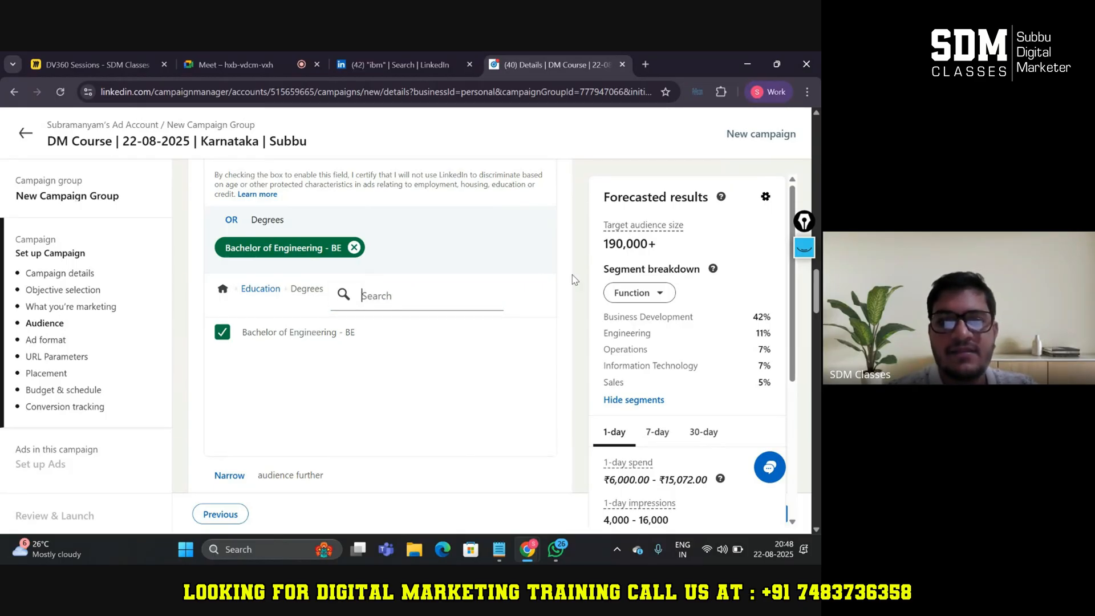
Search the Fields of Study attribute under Education for "marke" and add Marketing to the narrowing condition.
left_click(263, 289)
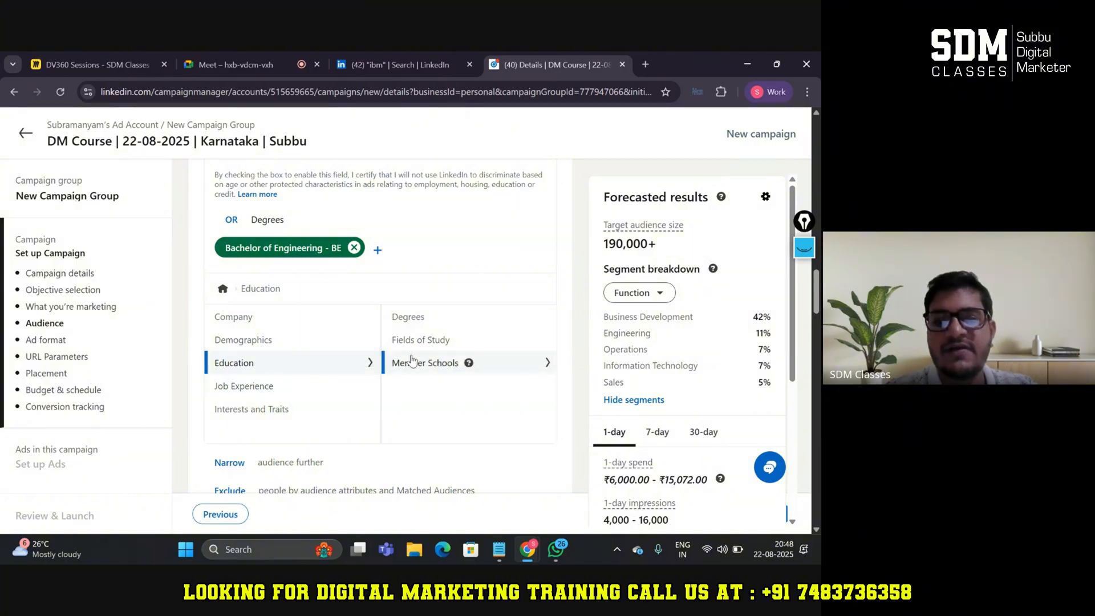
left_click(497, 344)
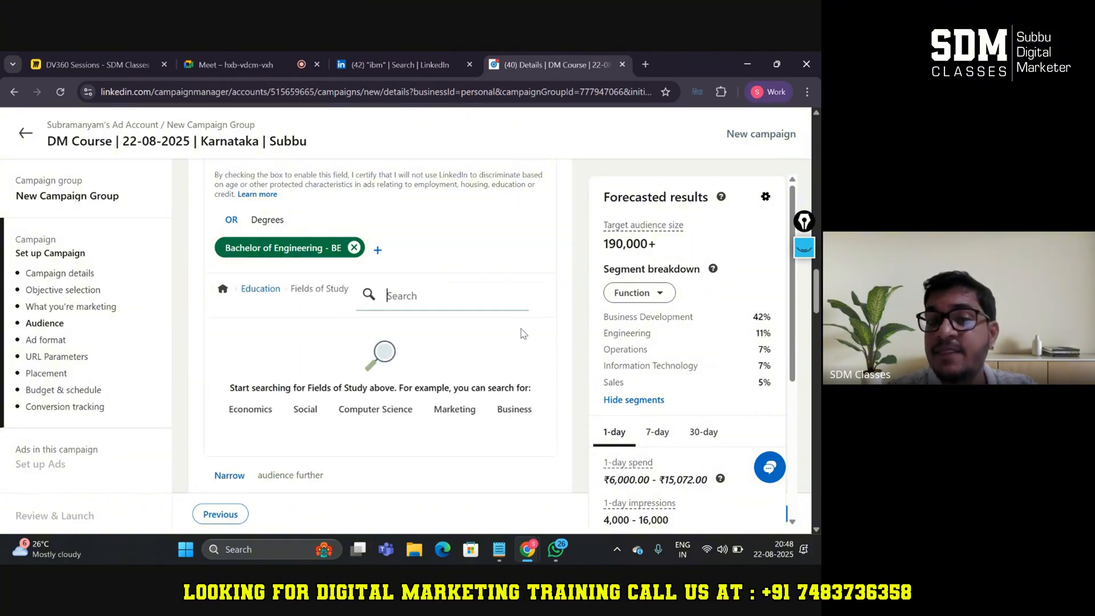
scroll(573, 387, "down", 1)
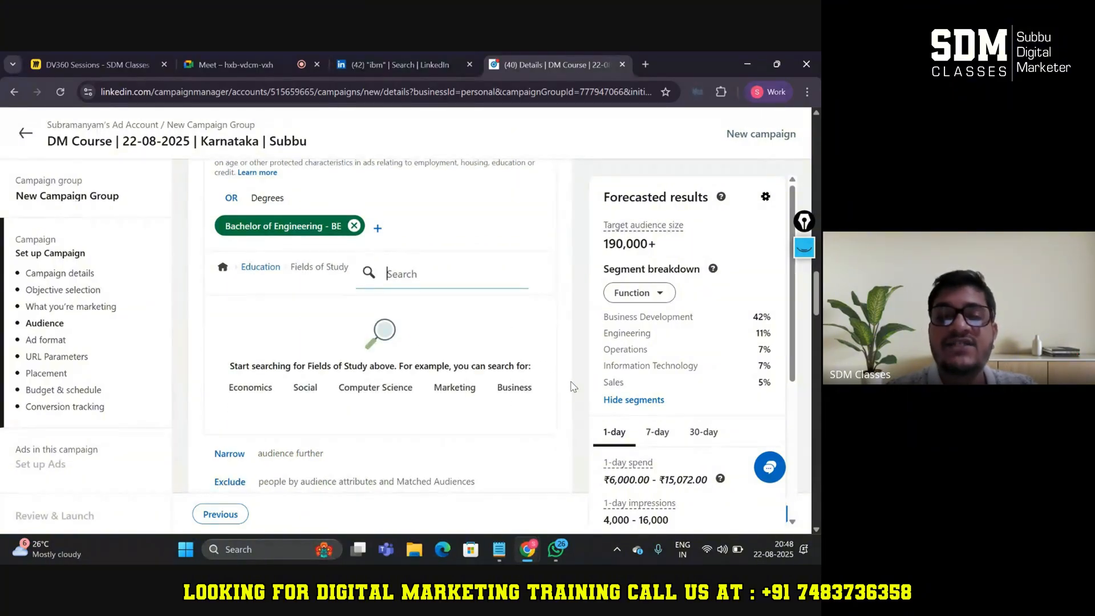
scroll(573, 387, "down", 1)
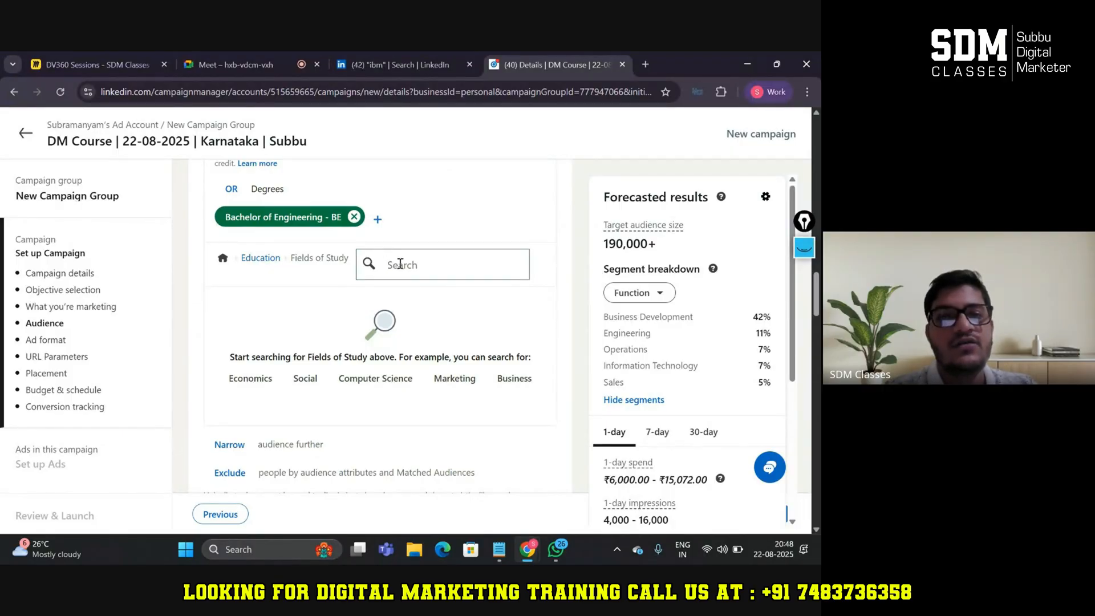
type("marke")
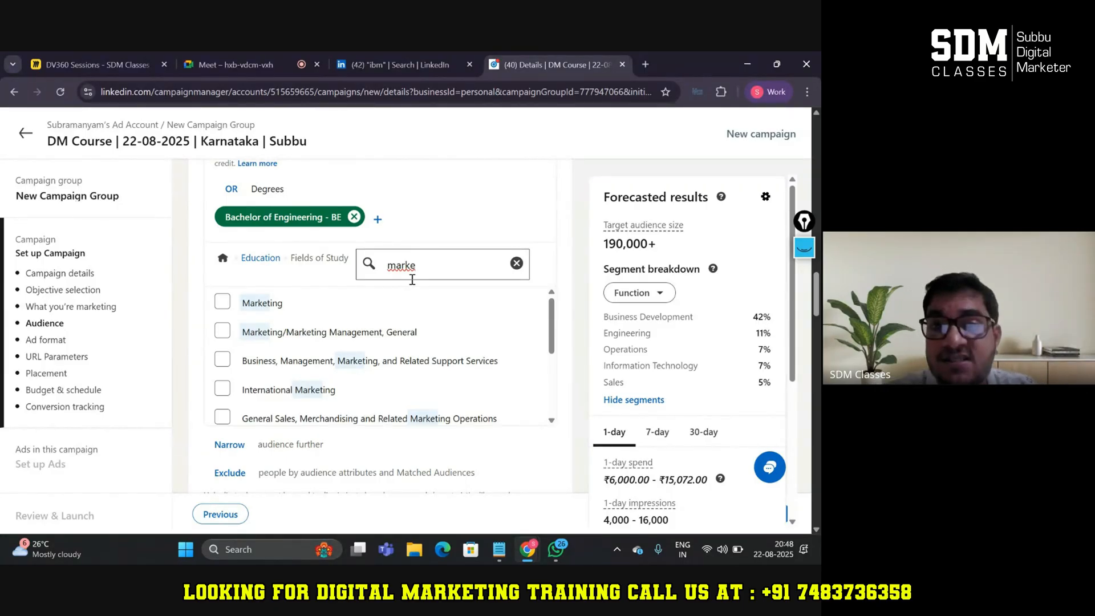
left_click(222, 302)
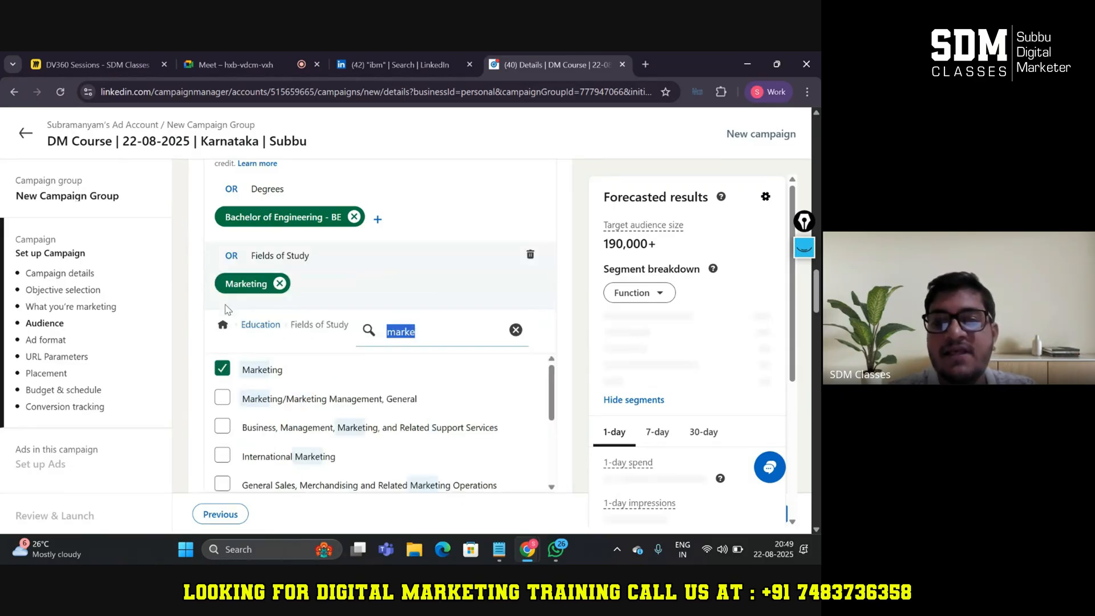
Clear the Fields of Study search and return to the list of Education attributes.
left_click(516, 331)
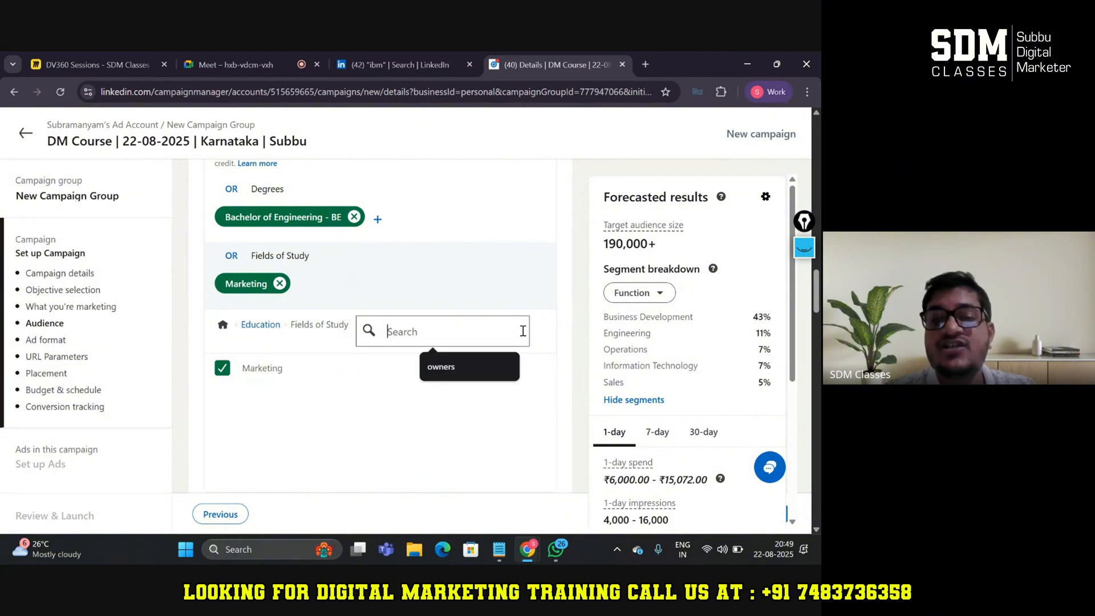
left_click(575, 328)
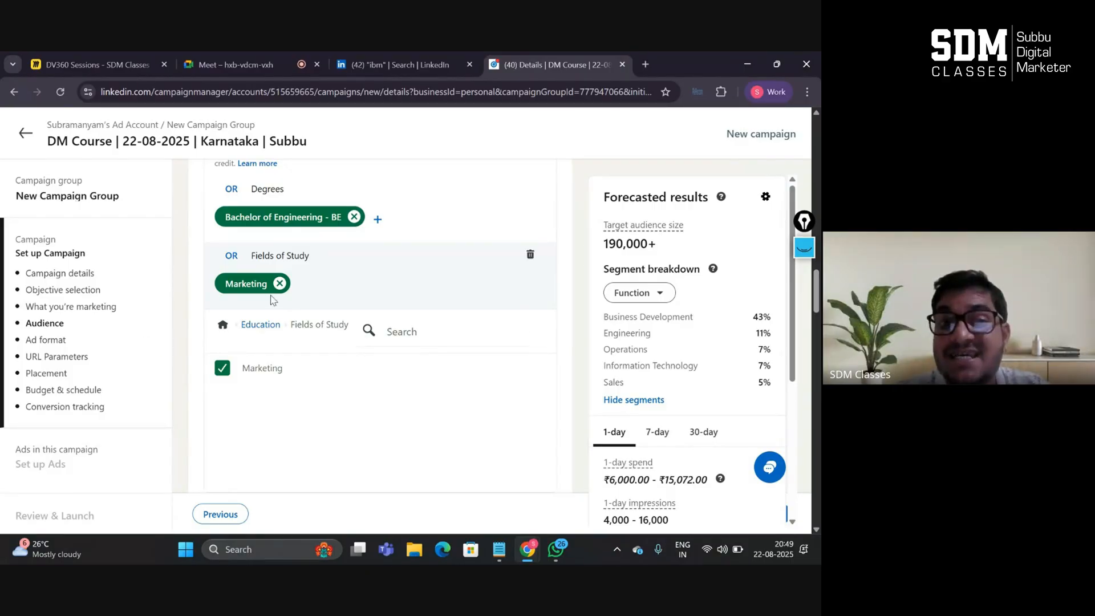
left_click(271, 329)
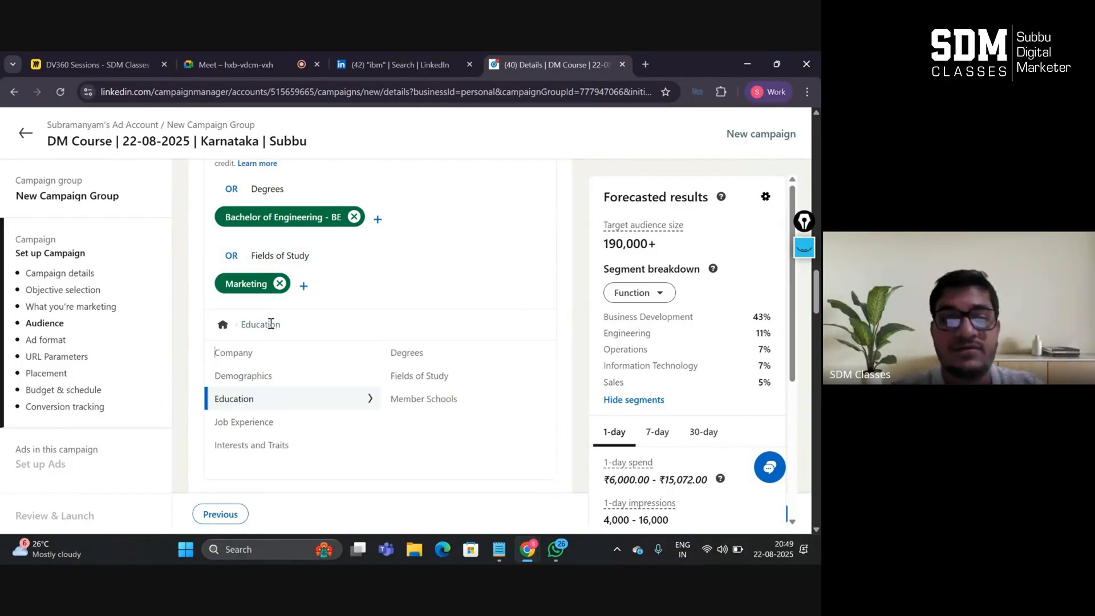
scroll(568, 329, "down", 2)
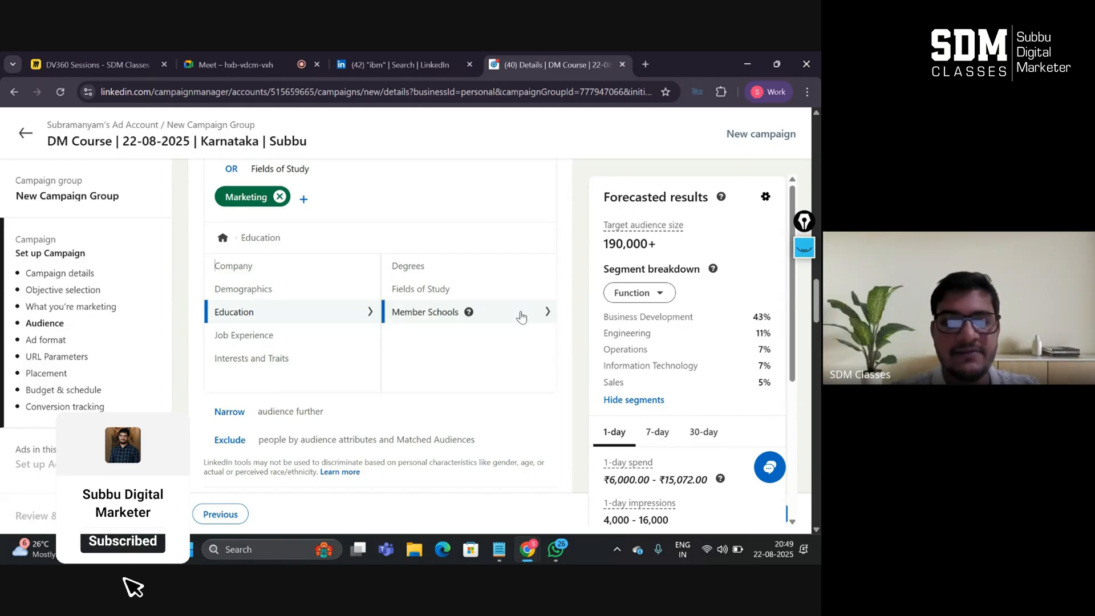
Show the Job Seniorities attribute under Job Experience, look through its seniority levels, and close the list.
left_click(303, 341)
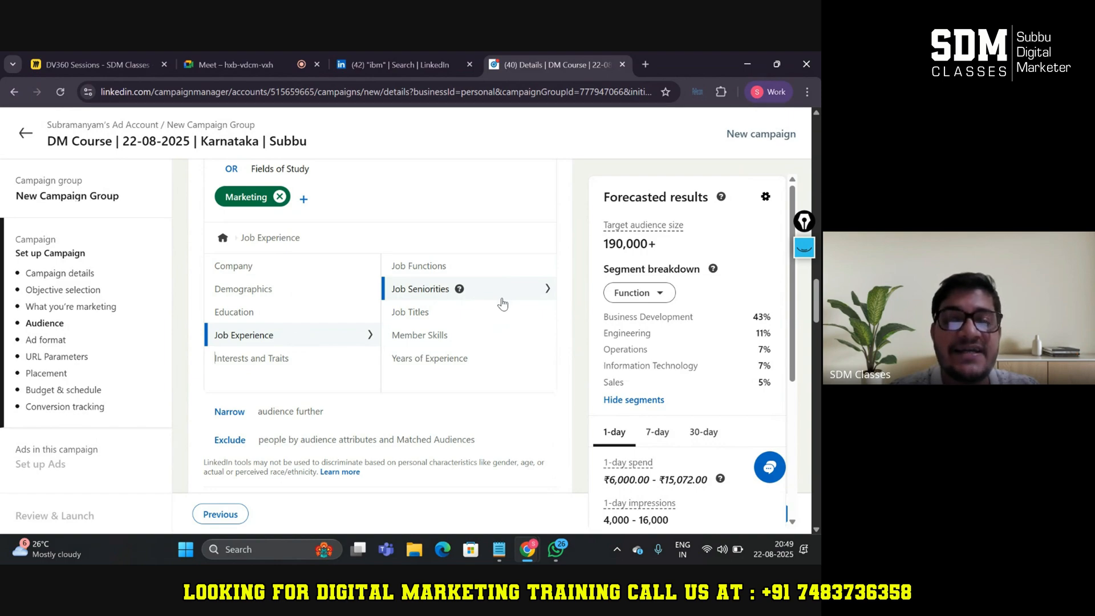
left_click(502, 299)
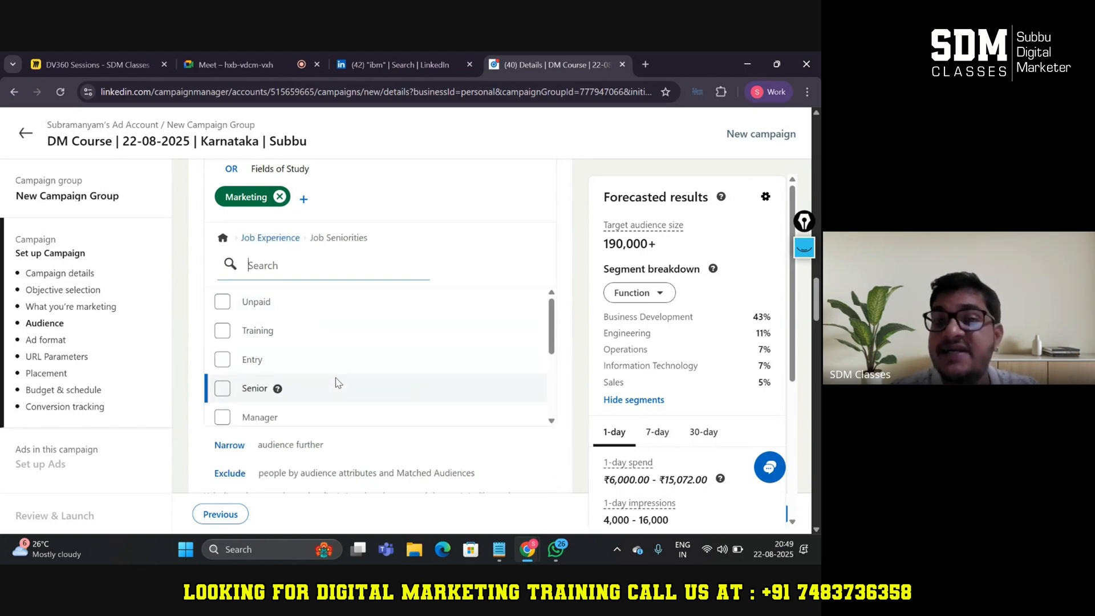
scroll(337, 382, "down", 1)
scroll(338, 382, "down", 2)
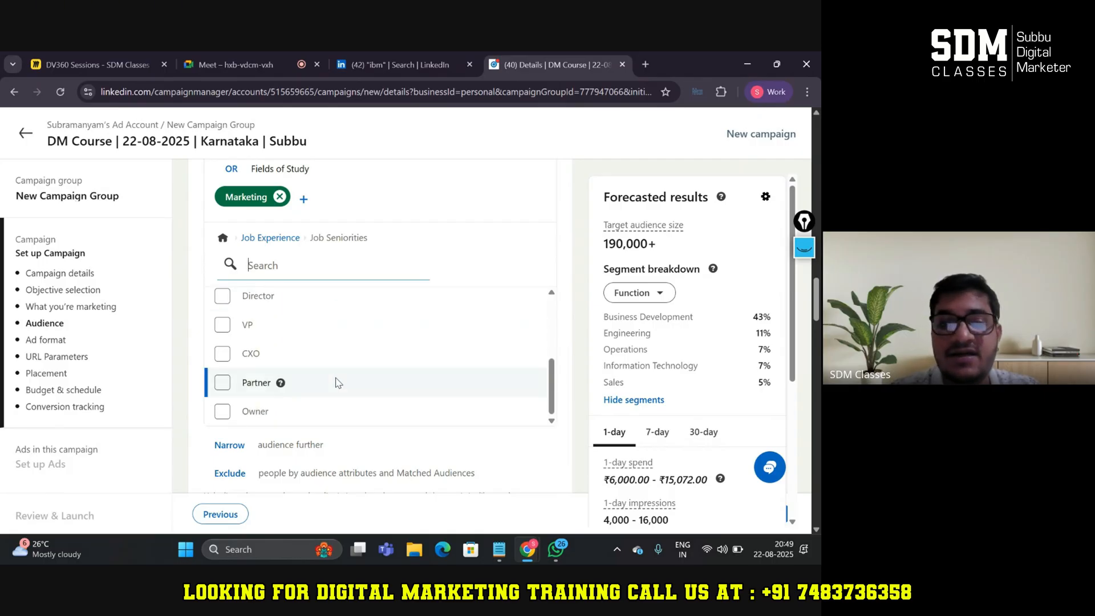
scroll(337, 382, "down", 1)
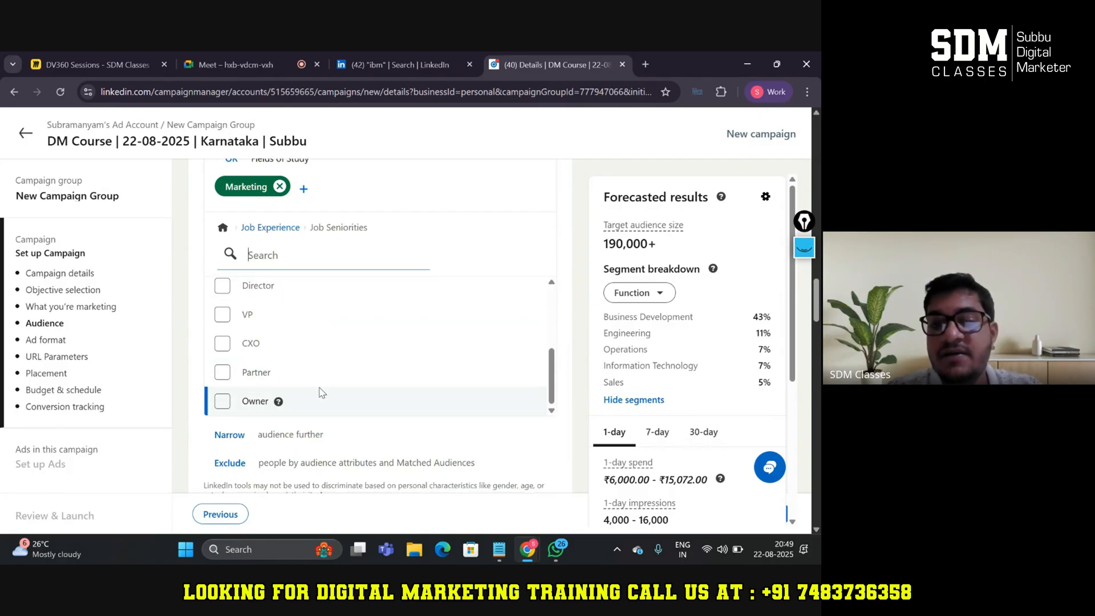
scroll(320, 378, "up", 2)
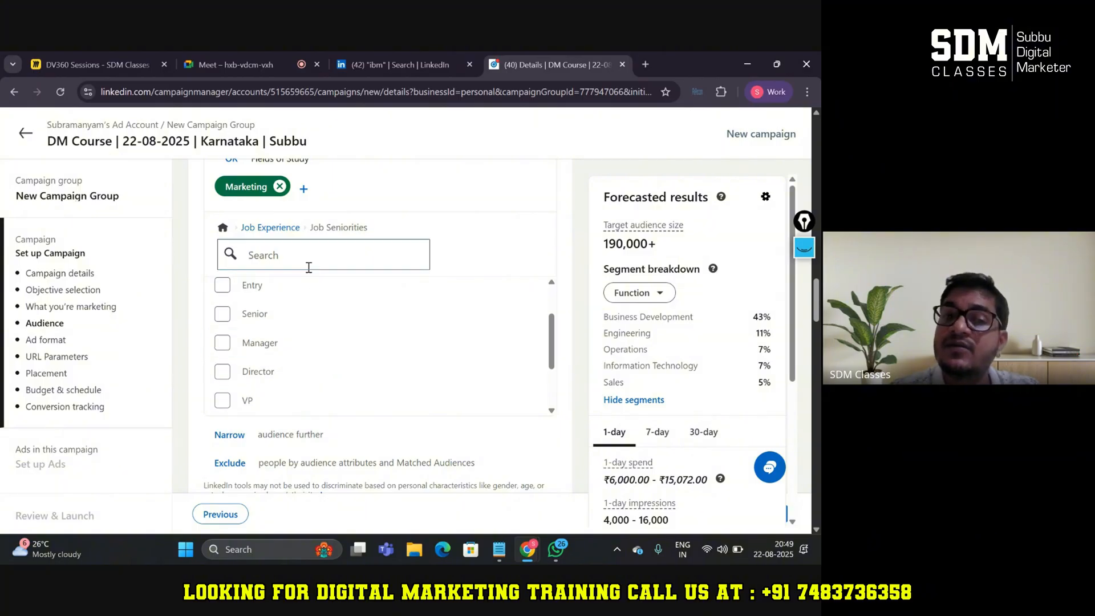
scroll(307, 293, "up", 1)
left_click(563, 350)
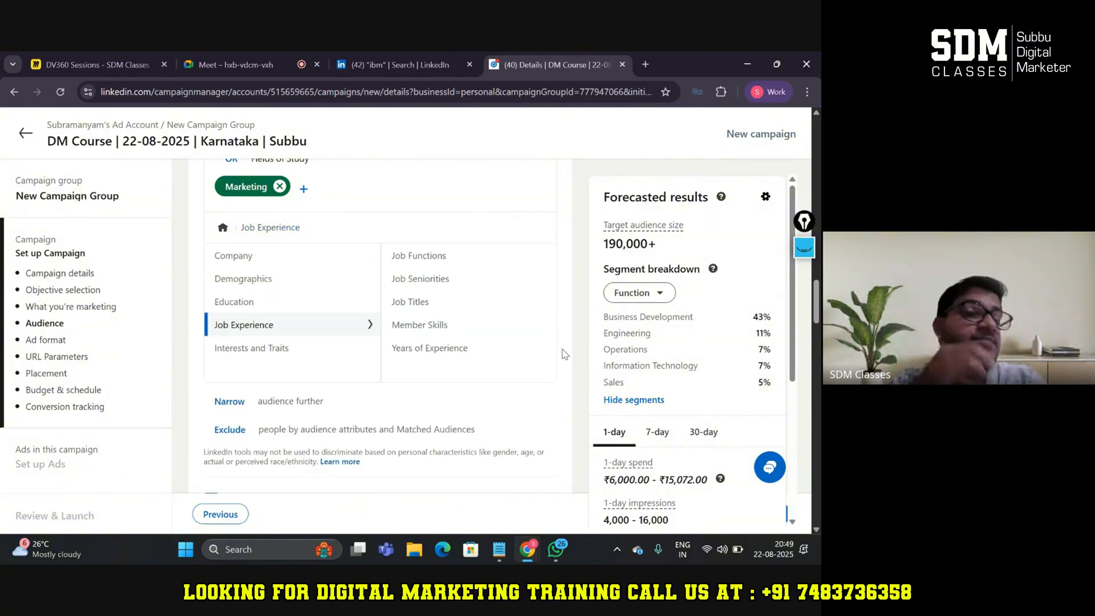
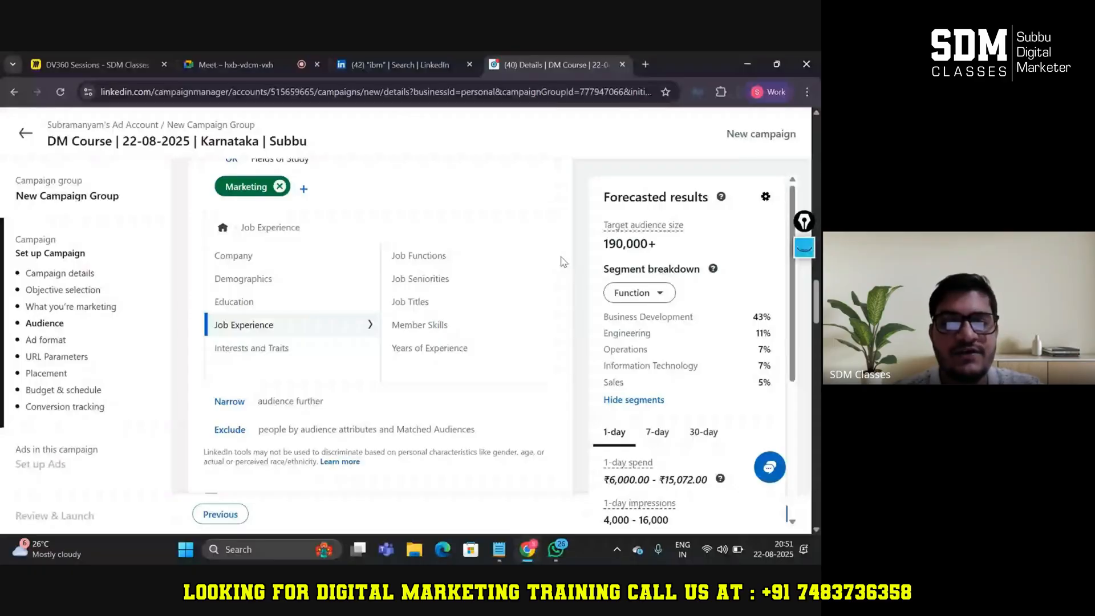
Review the Member Age, Degrees and Fields of Study narrowing conditions and the available ad formats.
scroll(563, 261, "up", 3)
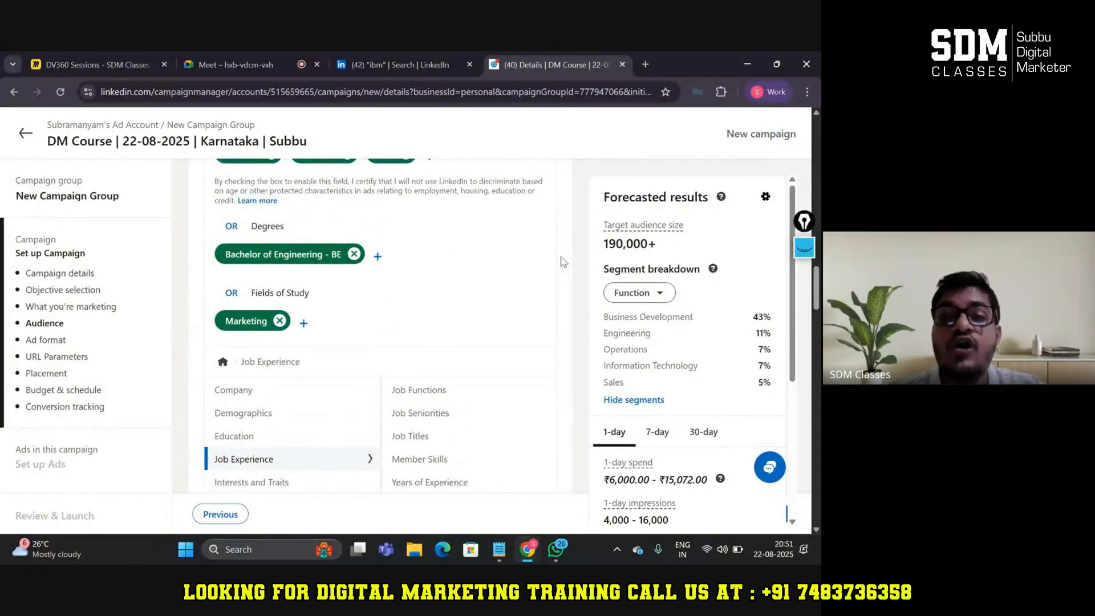
scroll(563, 261, "up", 2)
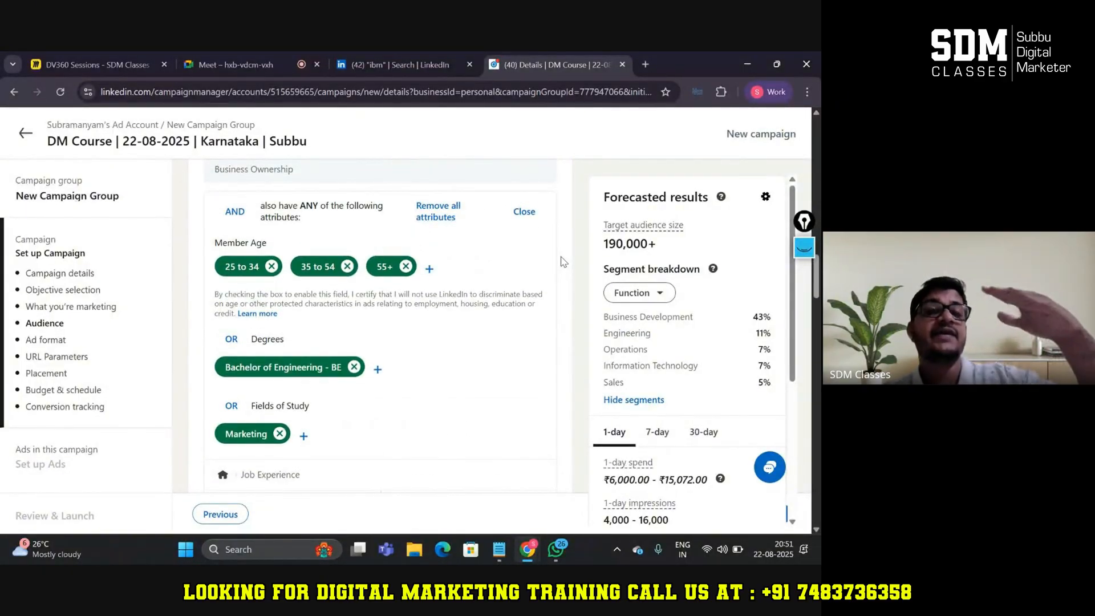
scroll(564, 262, "up", 1)
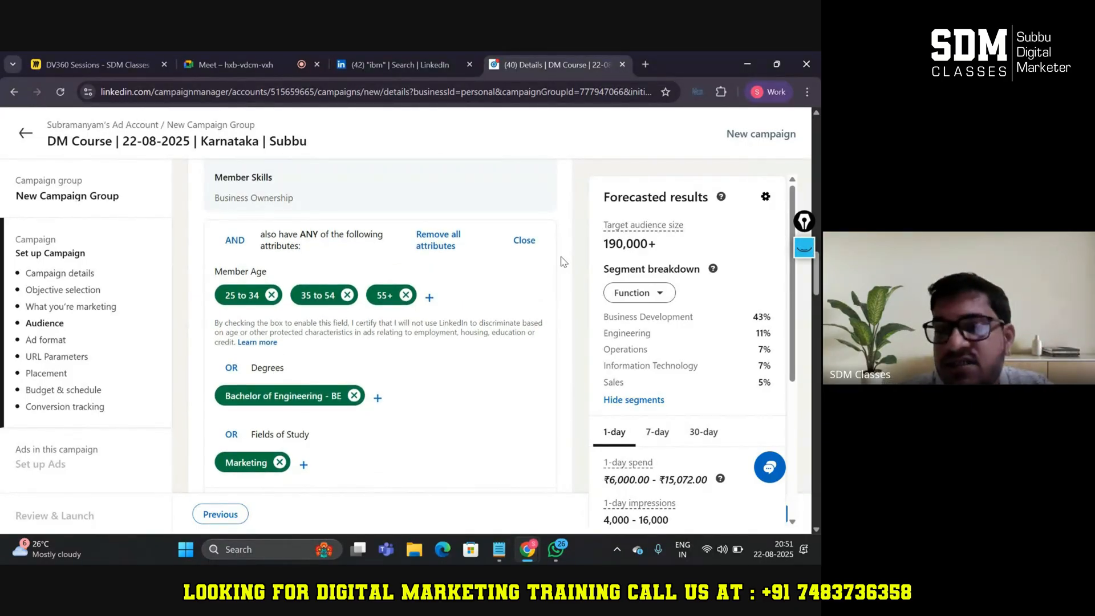
scroll(564, 262, "down", 10)
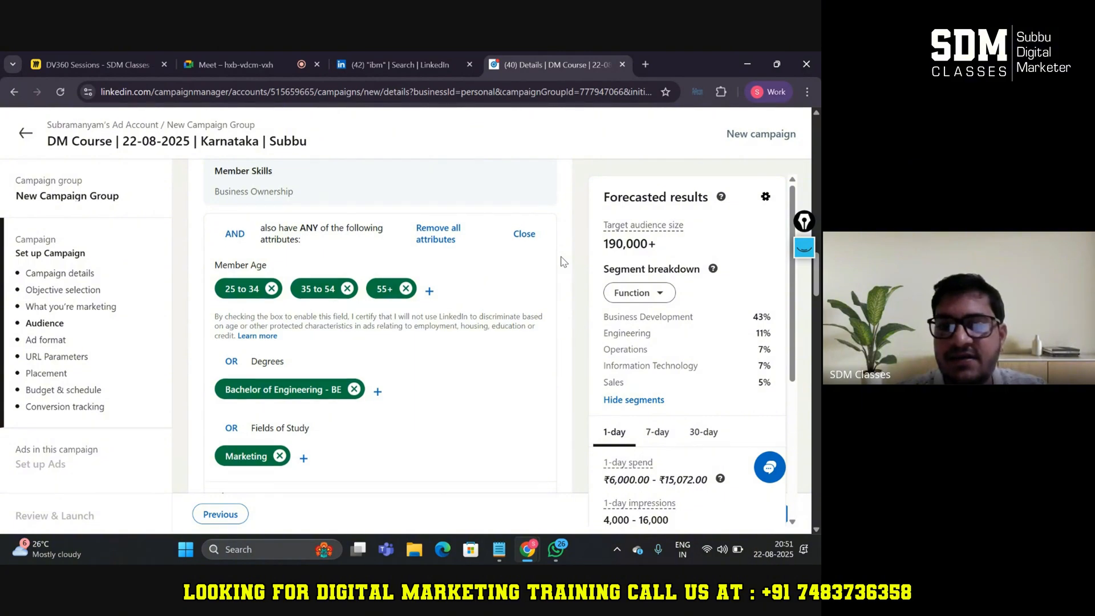
scroll(564, 262, "down", 3)
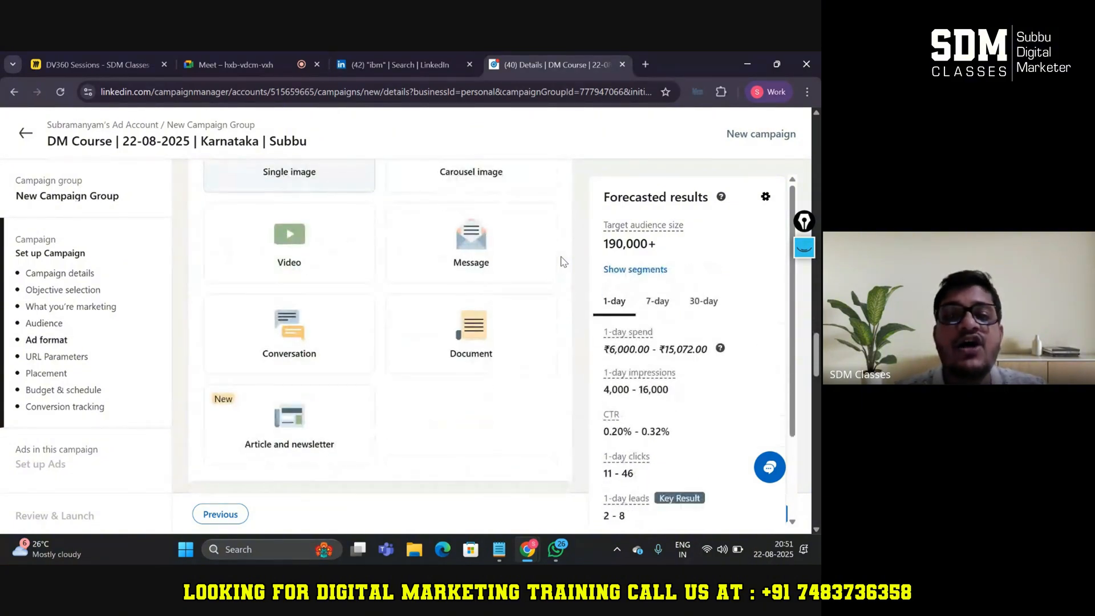
scroll(563, 261, "up", 2)
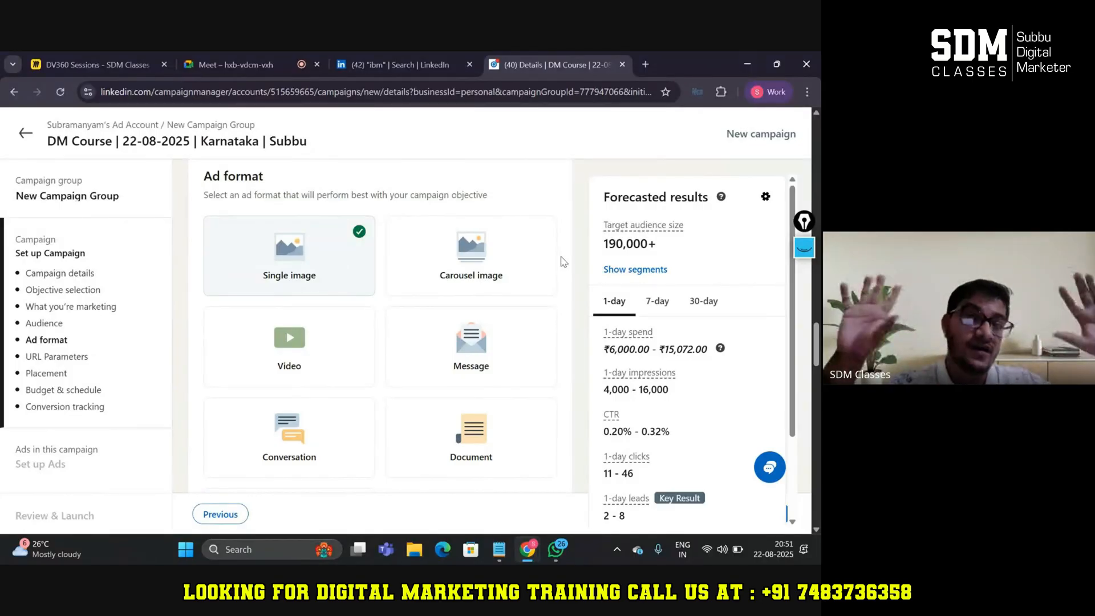
scroll(563, 262, "up", 10)
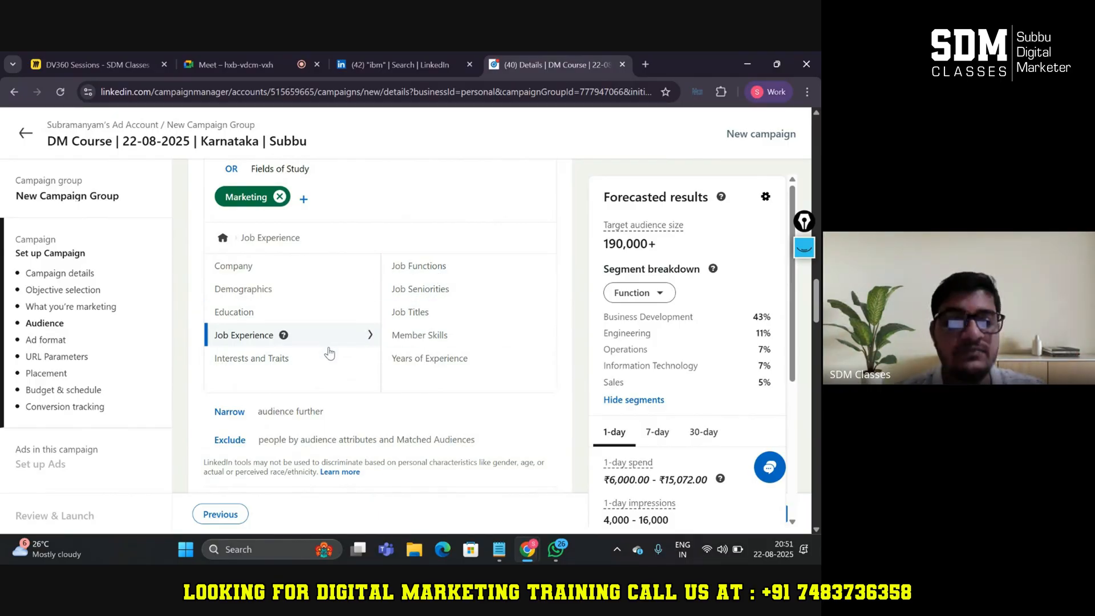
Browse the audience attribute categories from Interests and Traits back to Company and look through the Company attributes.
left_click(330, 372)
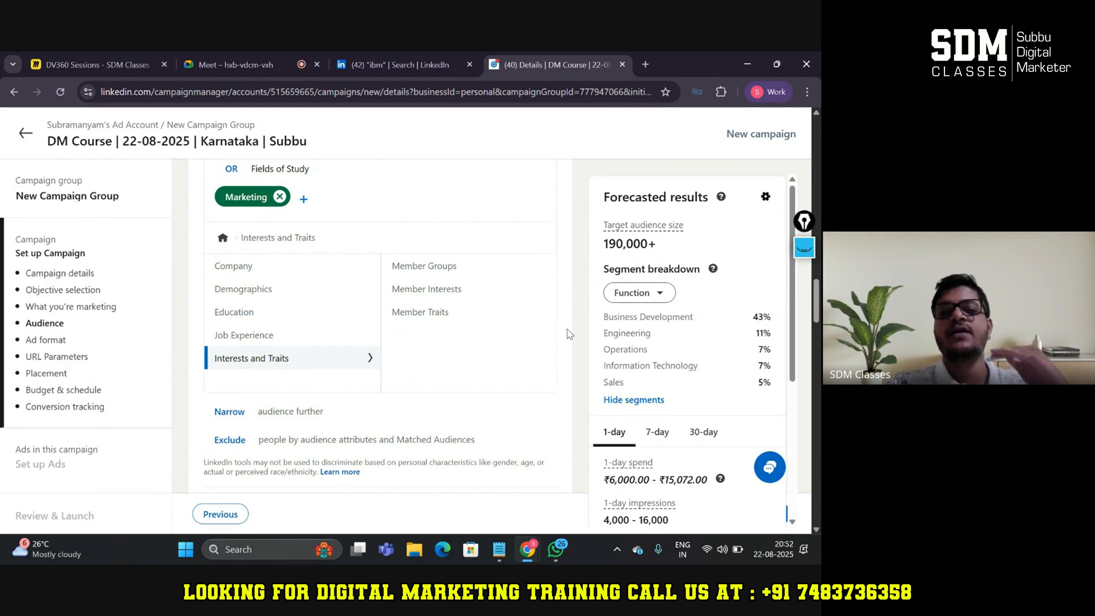
left_click(324, 341)
left_click(332, 319)
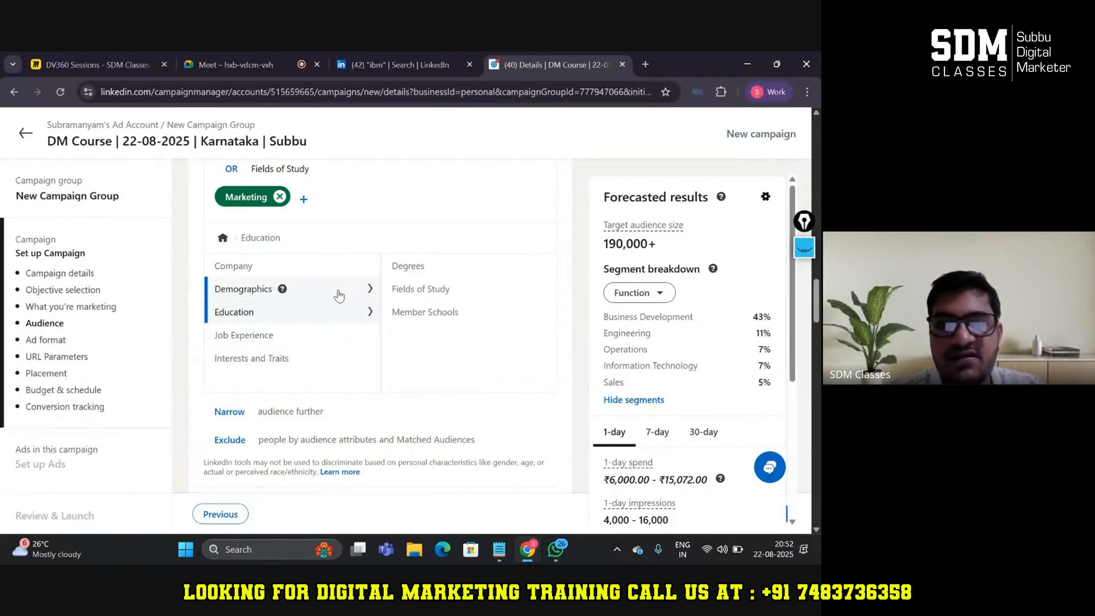
left_click(342, 288)
left_click(342, 273)
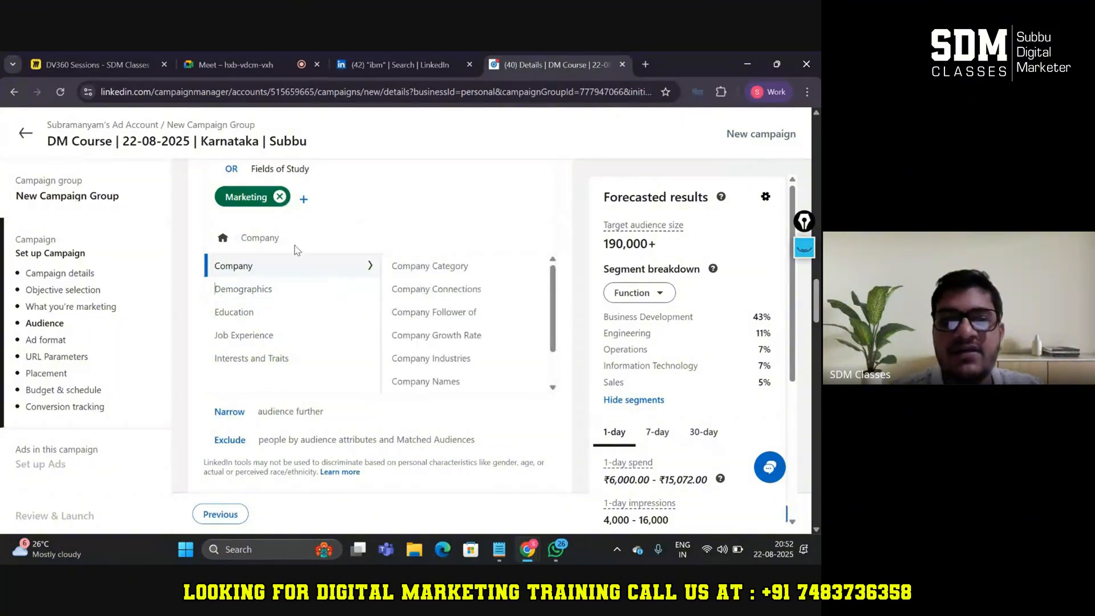
scroll(473, 376, "down", 1)
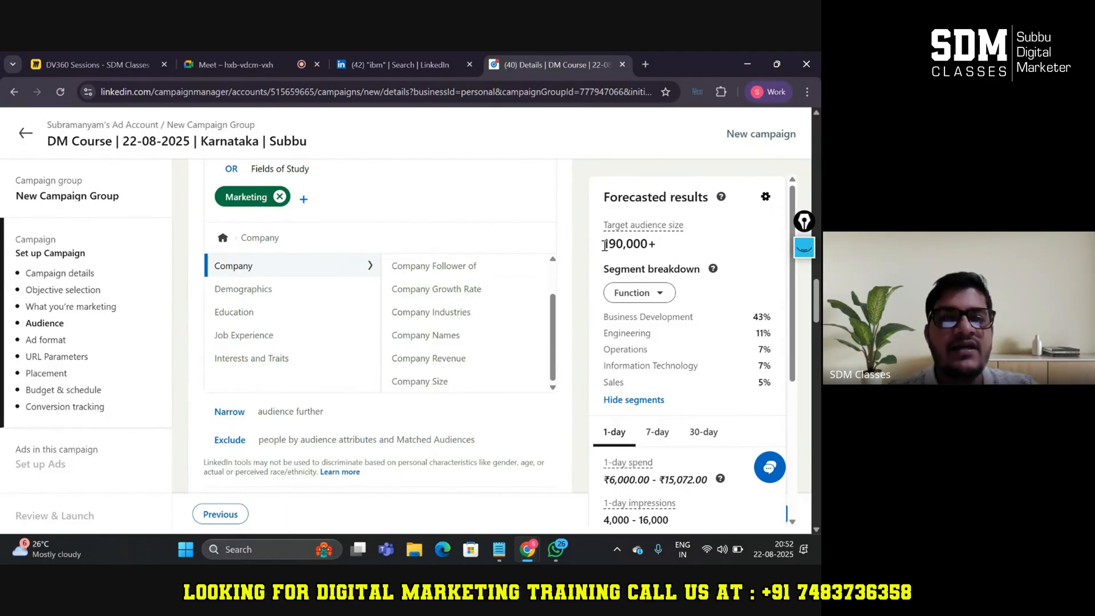
Examine the forecasted results for the target audience size, the segment breakdown by function and the 1-day estimates.
left_click_drag(605, 250, 668, 247)
scroll(668, 247, "down", 2)
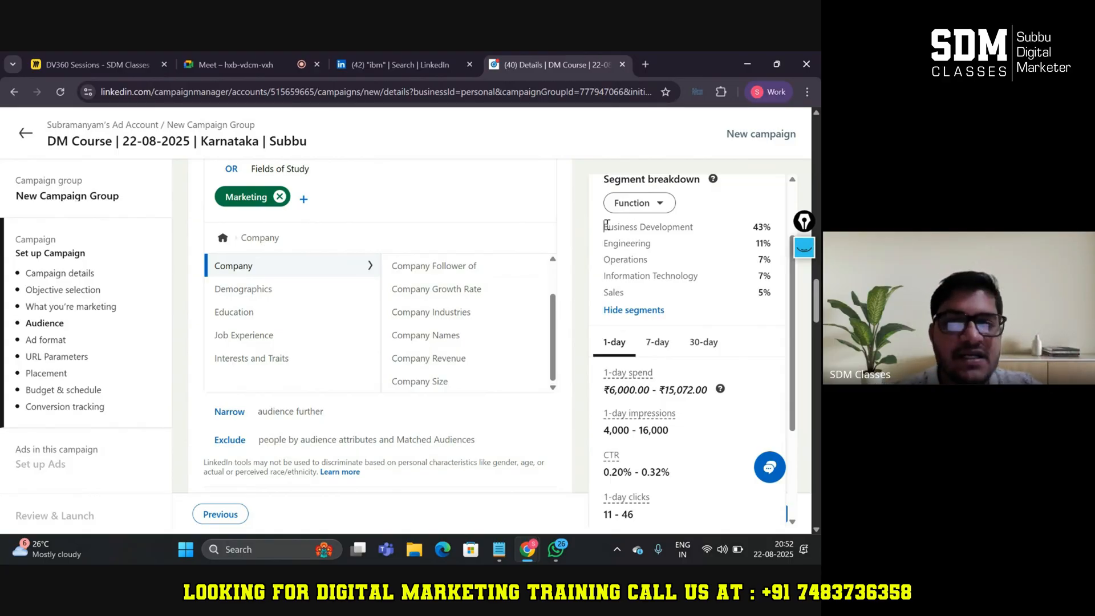
left_click_drag(606, 226, 688, 248)
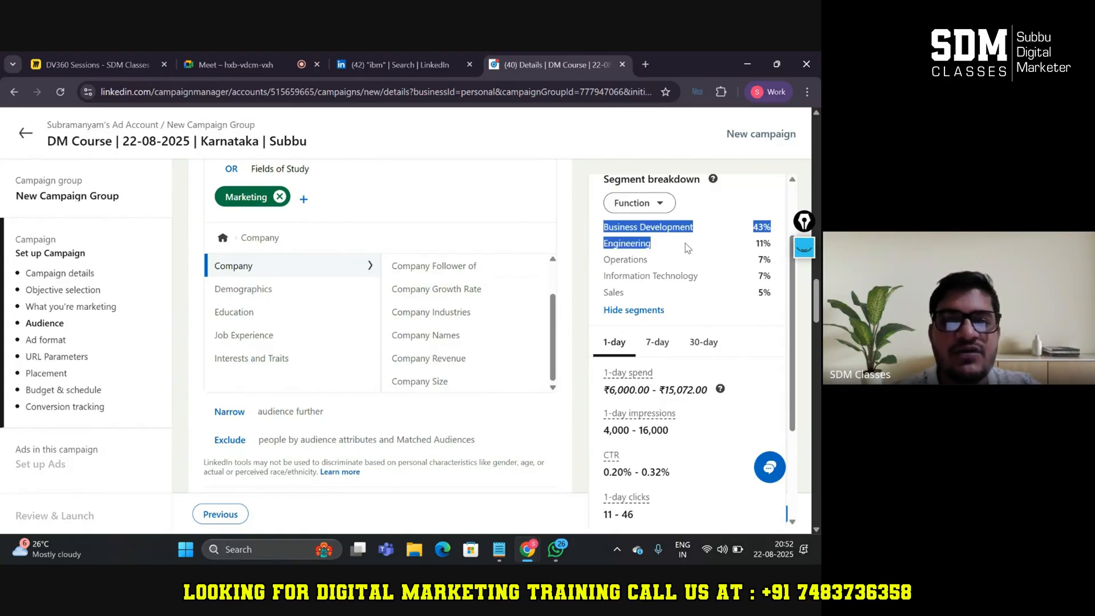
left_click(659, 293)
scroll(659, 293, "down", 3)
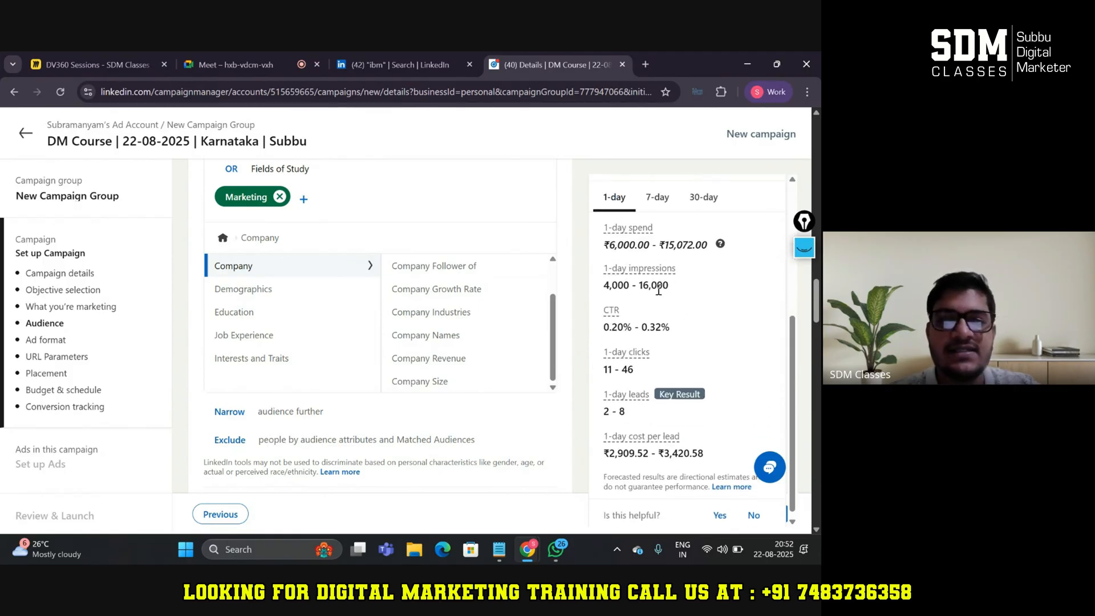
scroll(659, 294, "up", 5)
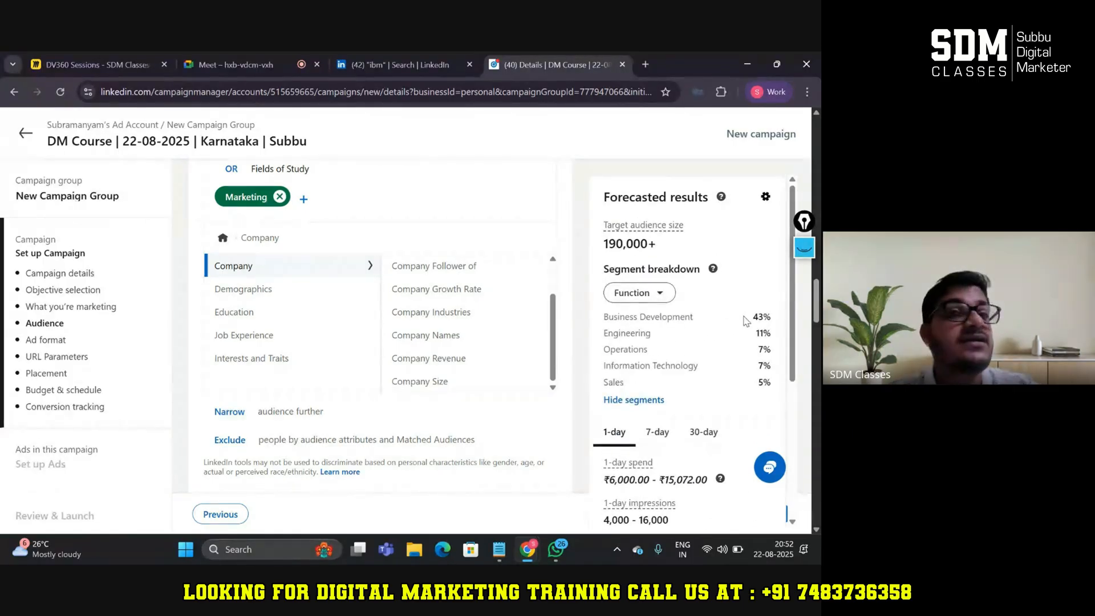
scroll(745, 321, "down", 3)
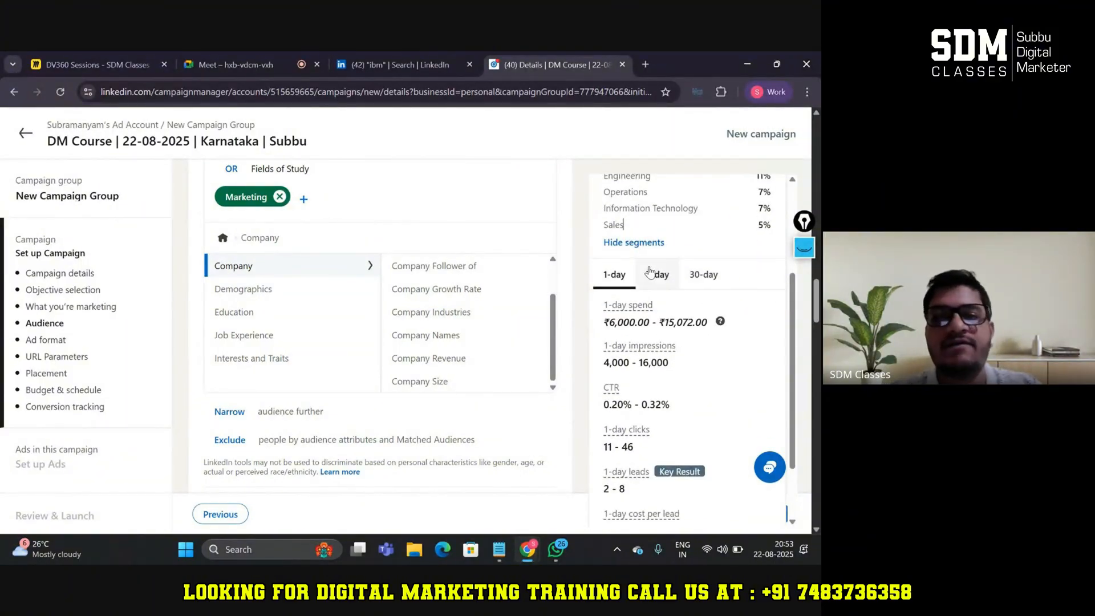
scroll(695, 379, "down", 1)
Open the exclusion section for people by audience attributes and Matched Audiences.
scroll(696, 379, "down", 5)
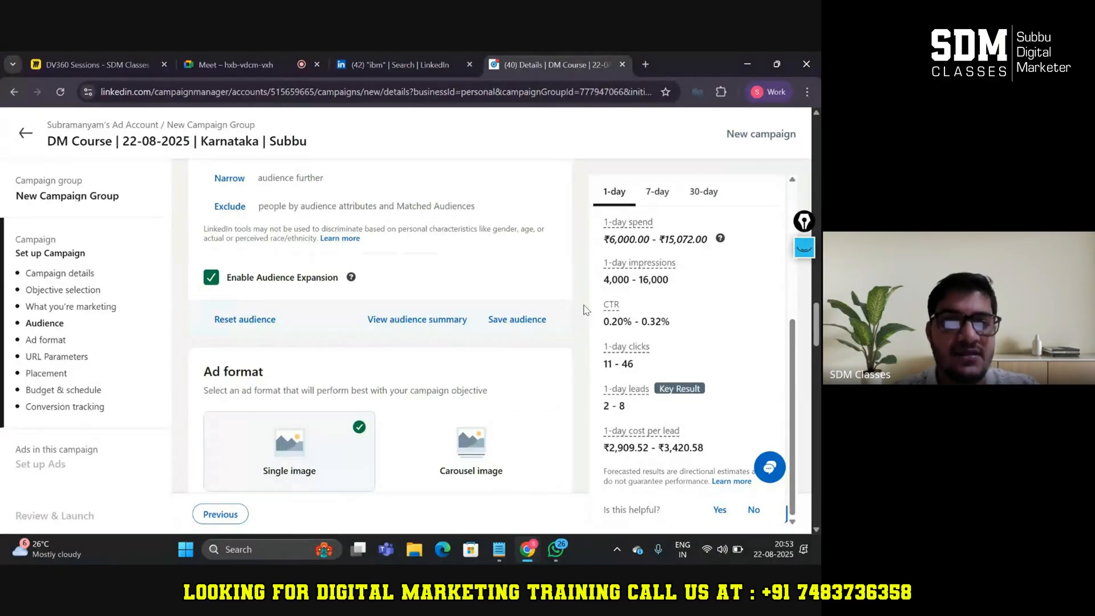
scroll(585, 310, "up", 3)
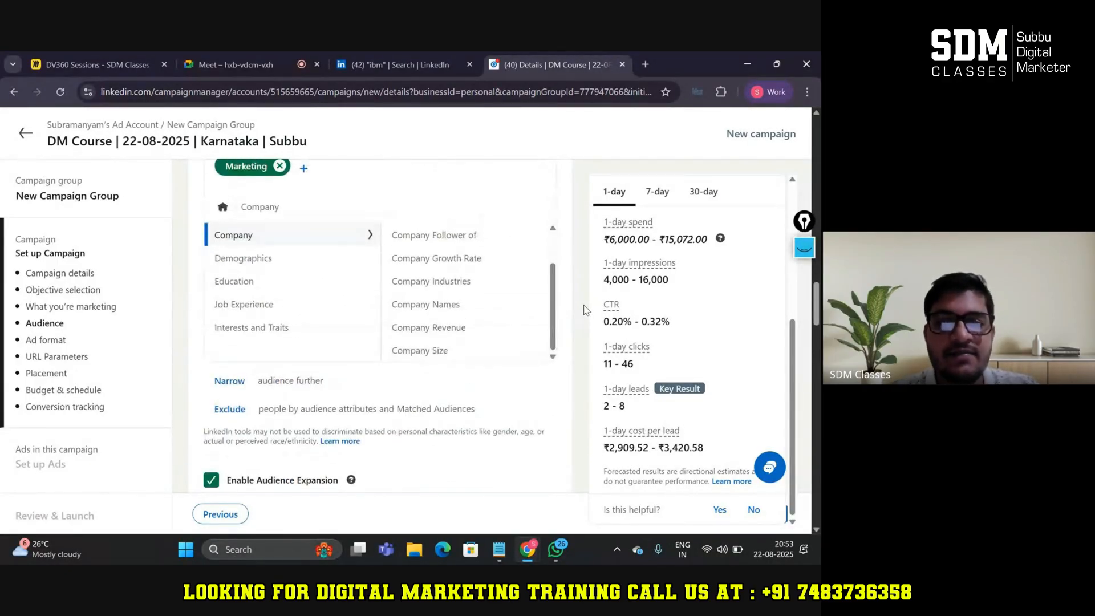
scroll(586, 309, "down", 1)
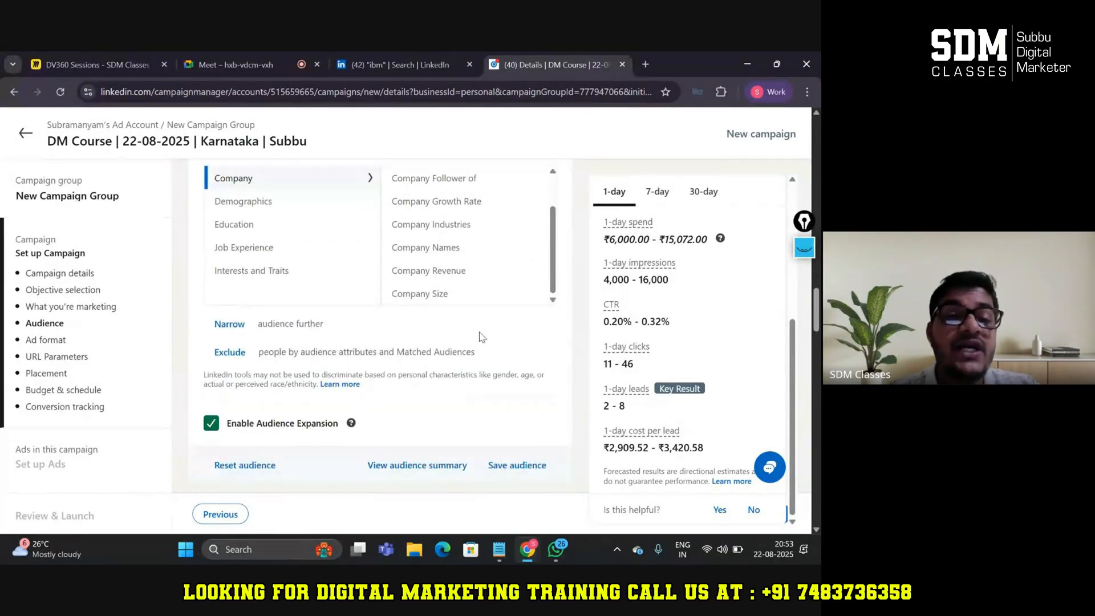
left_click(223, 357)
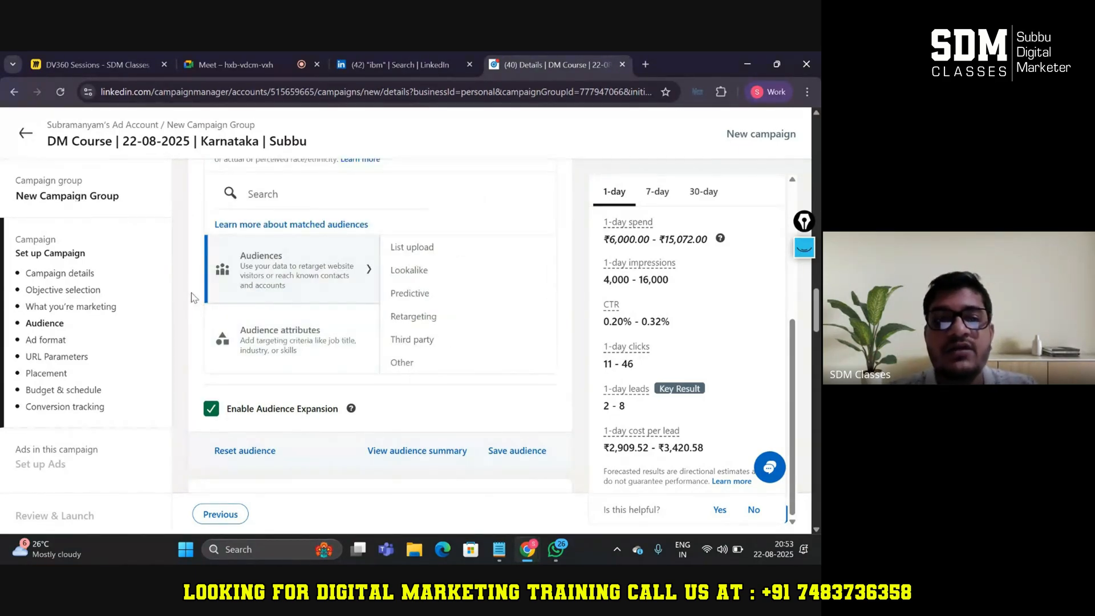
Check the Demographics exclusion attributes against the Member Age ranges already included in the audience.
scroll(191, 292, "up", 2)
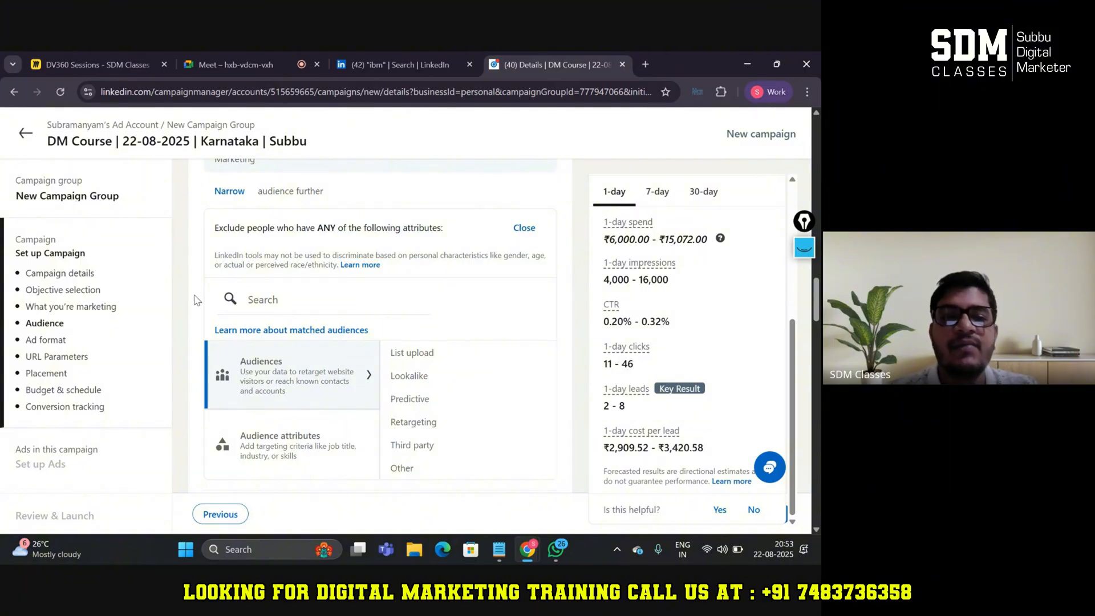
left_click(307, 305)
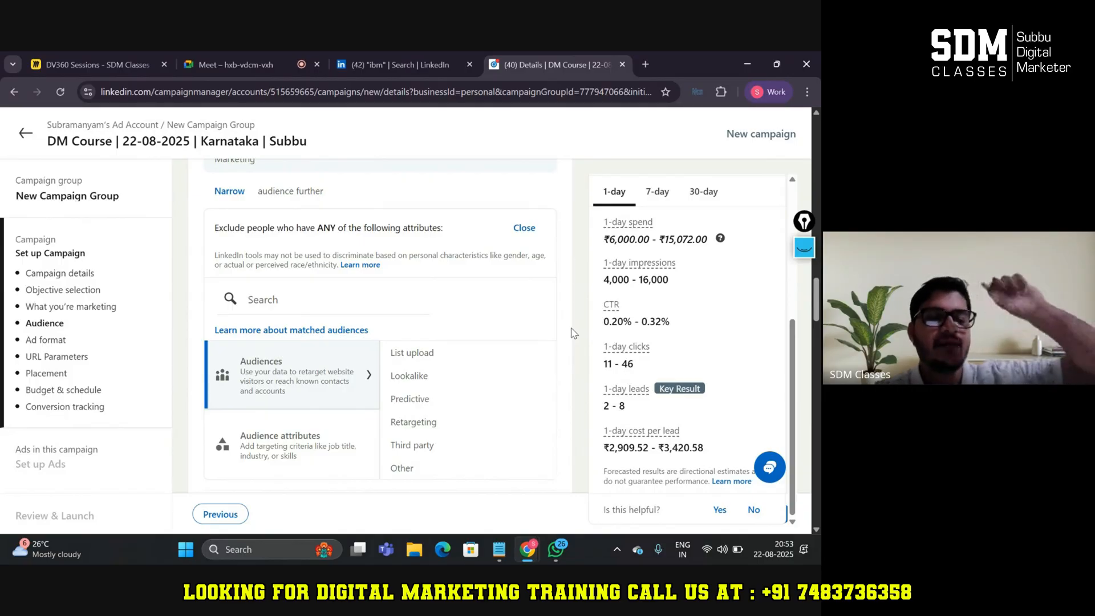
left_click(310, 458)
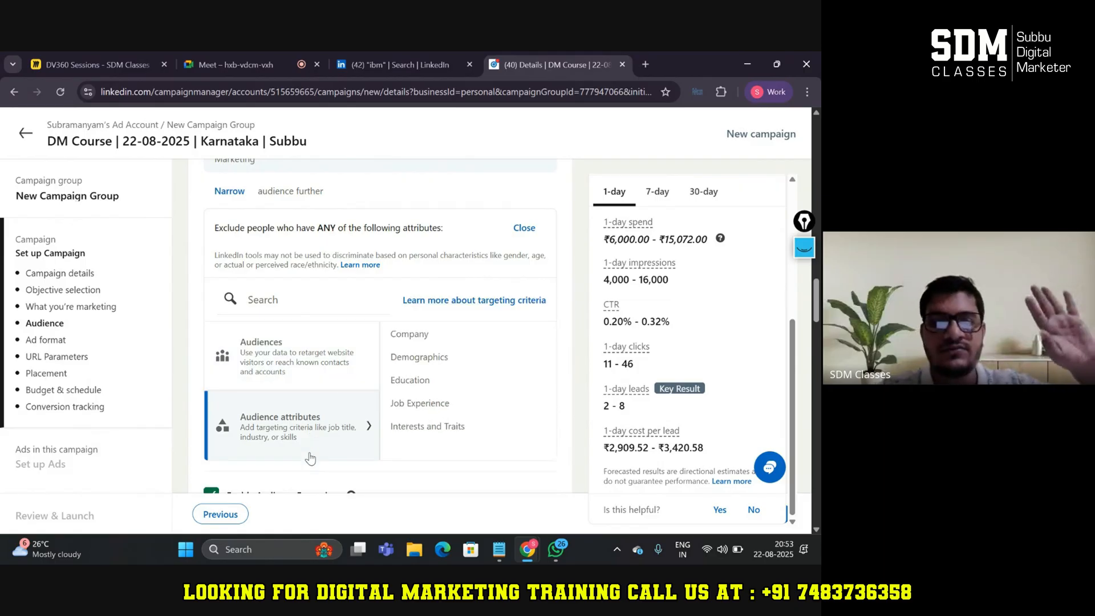
left_click(489, 356)
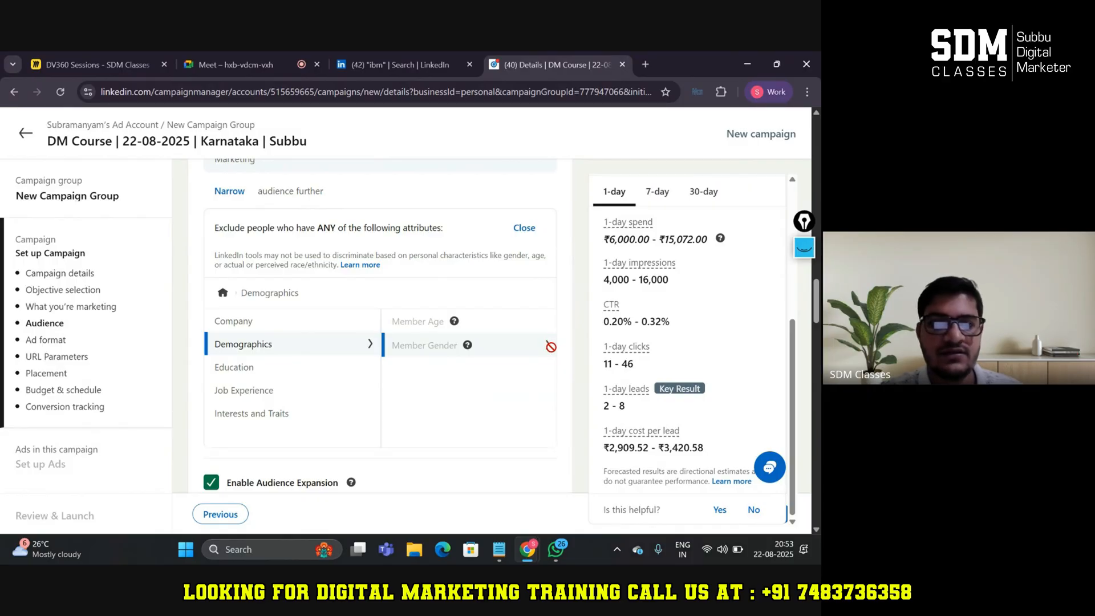
scroll(551, 346, "up", 2)
scroll(552, 352, "up", 2)
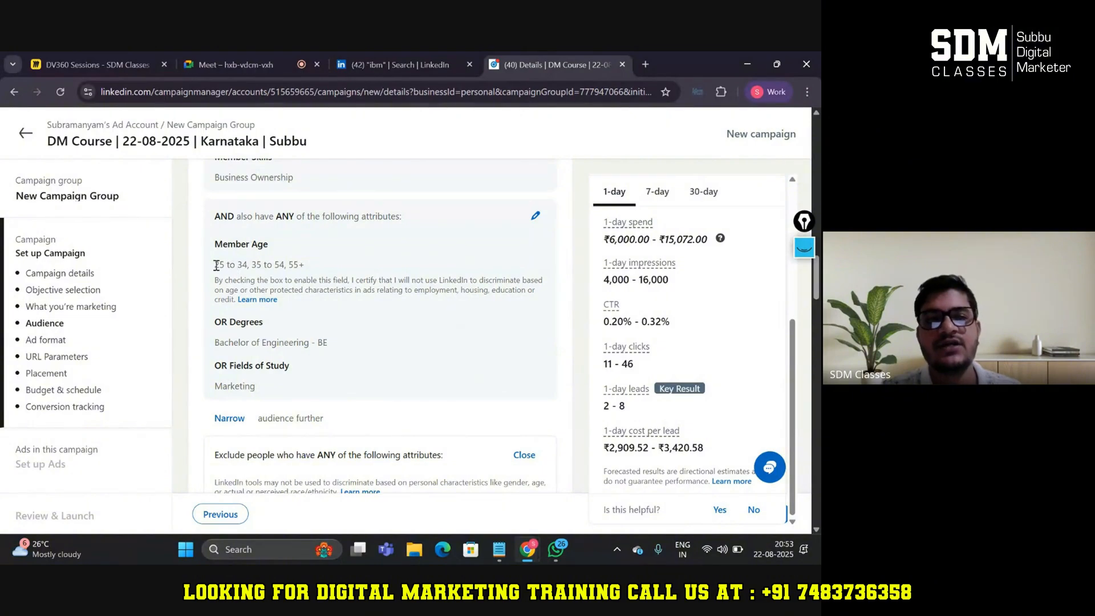
left_click_drag(214, 262, 341, 279)
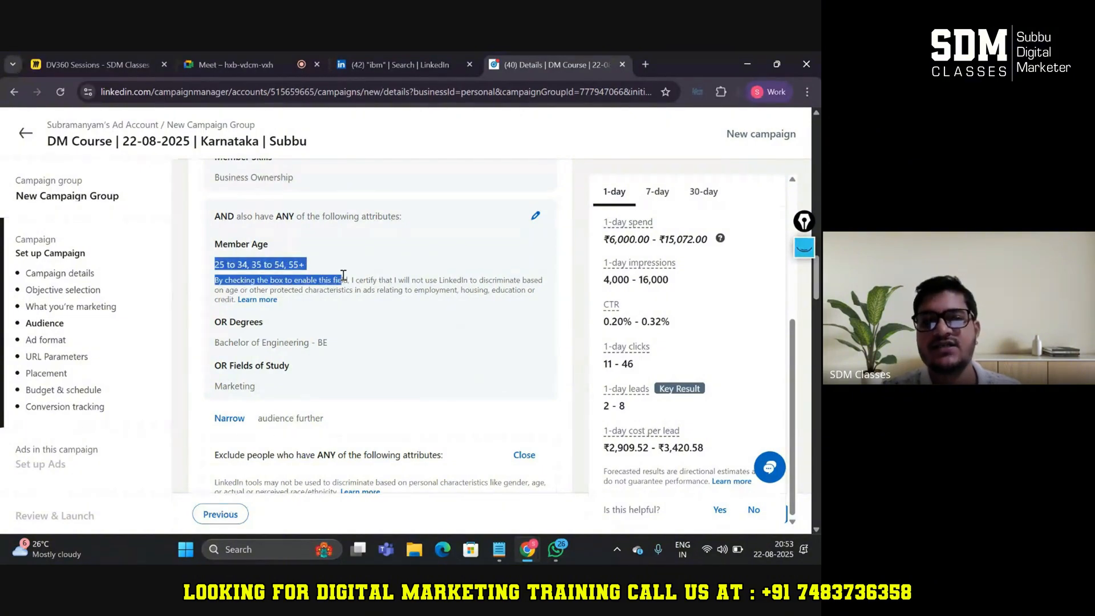
left_click(561, 287)
scroll(561, 286, "down", 5)
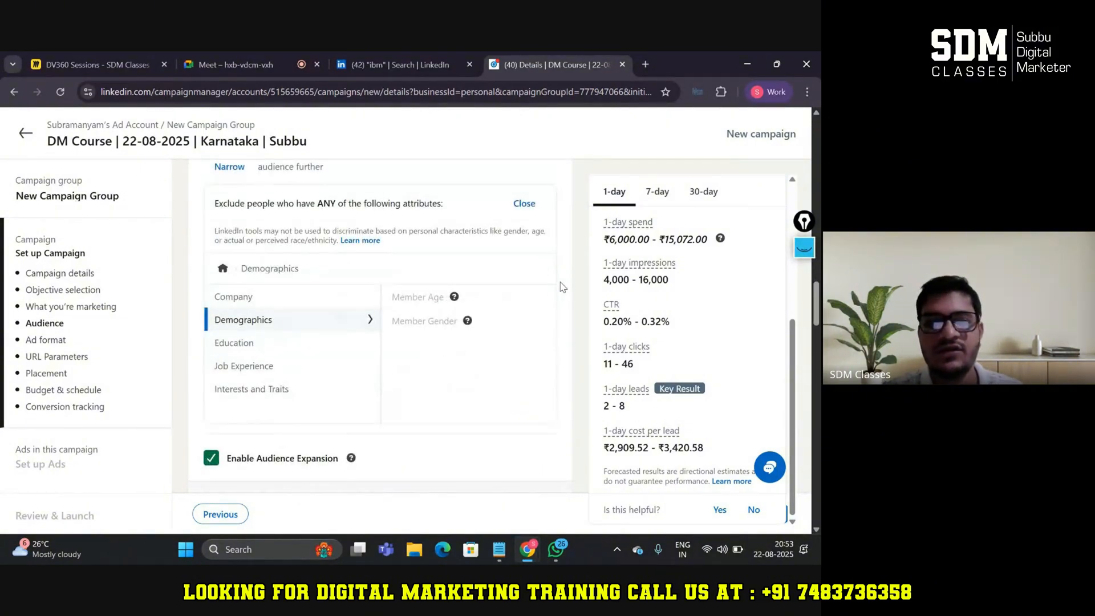
Browse the exclusion attributes under Education, Job Experience, and Interests and Traits.
left_click(340, 347)
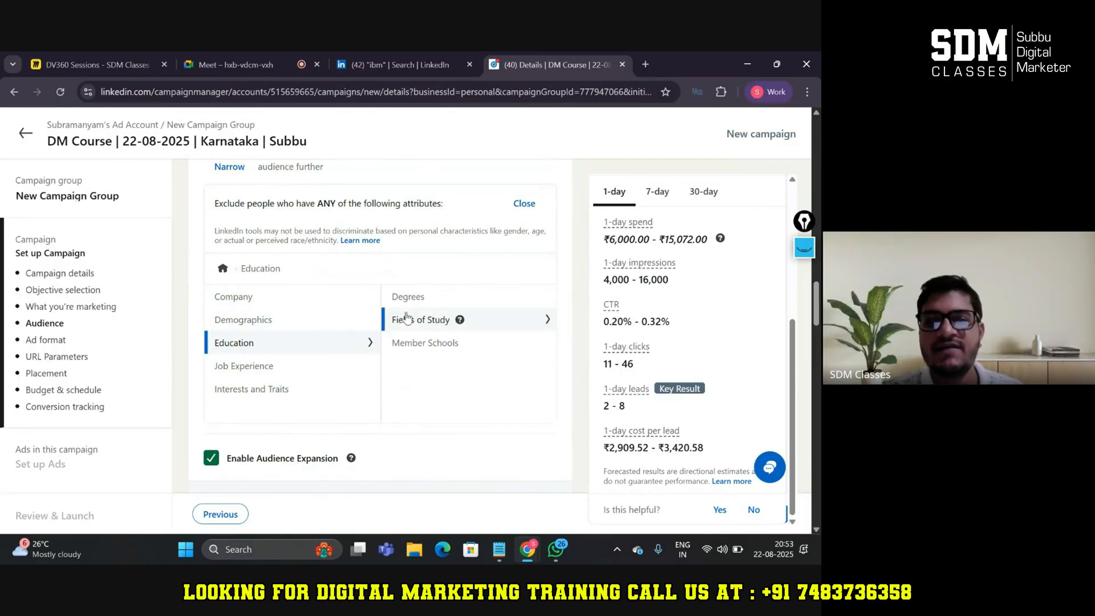
left_click(317, 366)
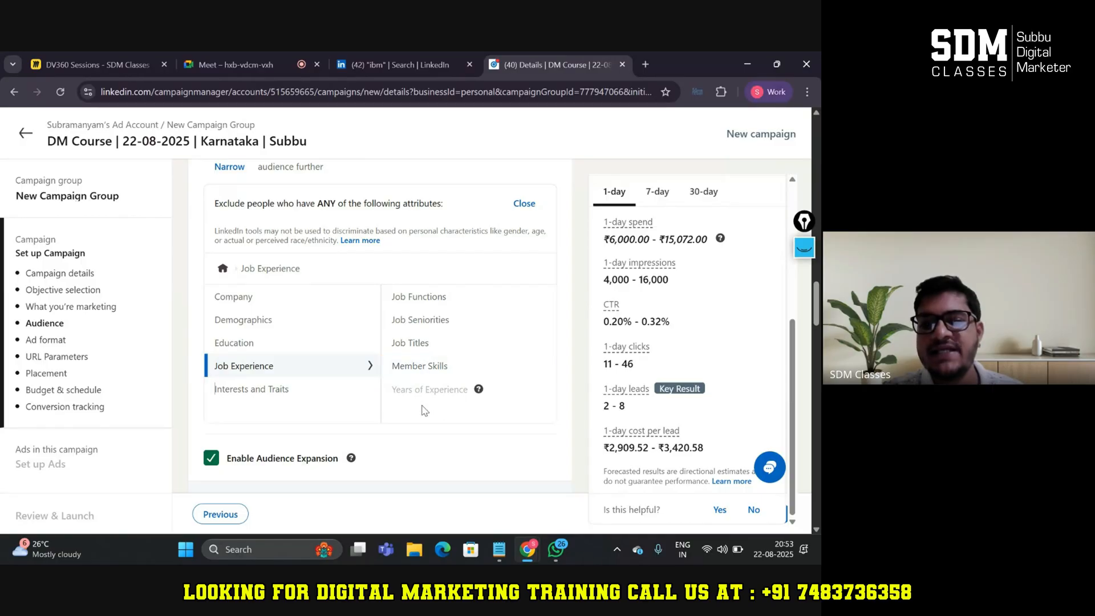
left_click(326, 396)
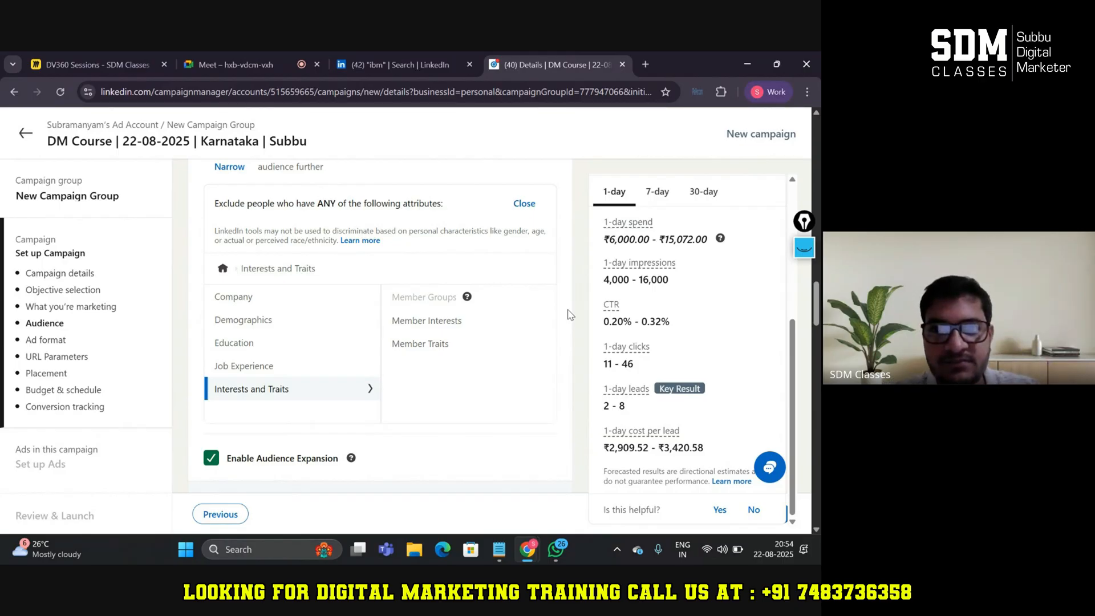
Turn Audience Expansion off to compare the forecasted results, and re-enable it.
scroll(568, 314, "down", 3)
scroll(569, 314, "down", 2)
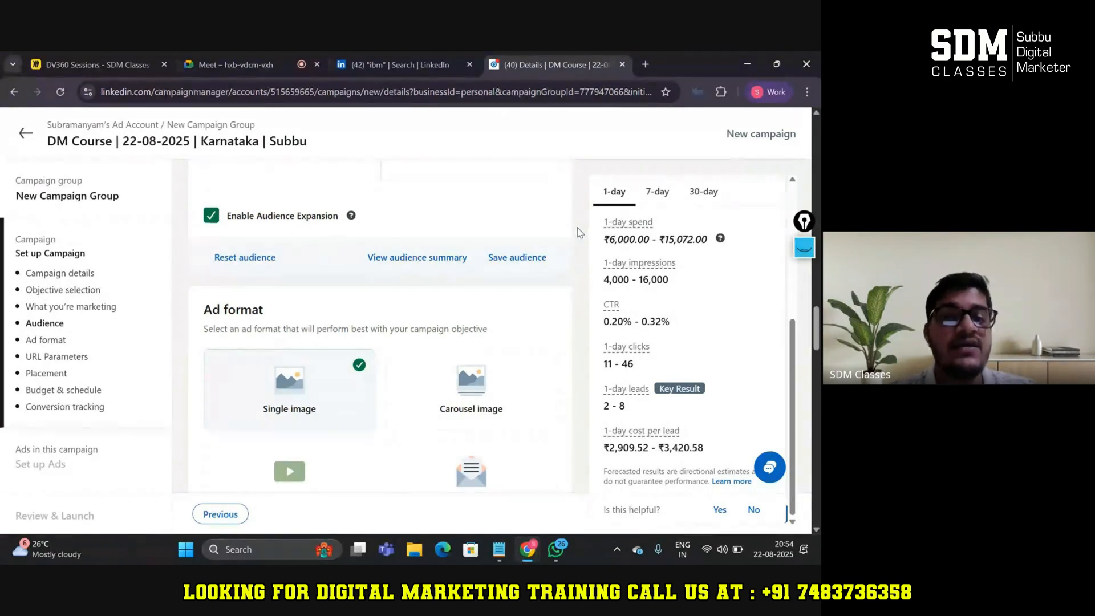
left_click(213, 216)
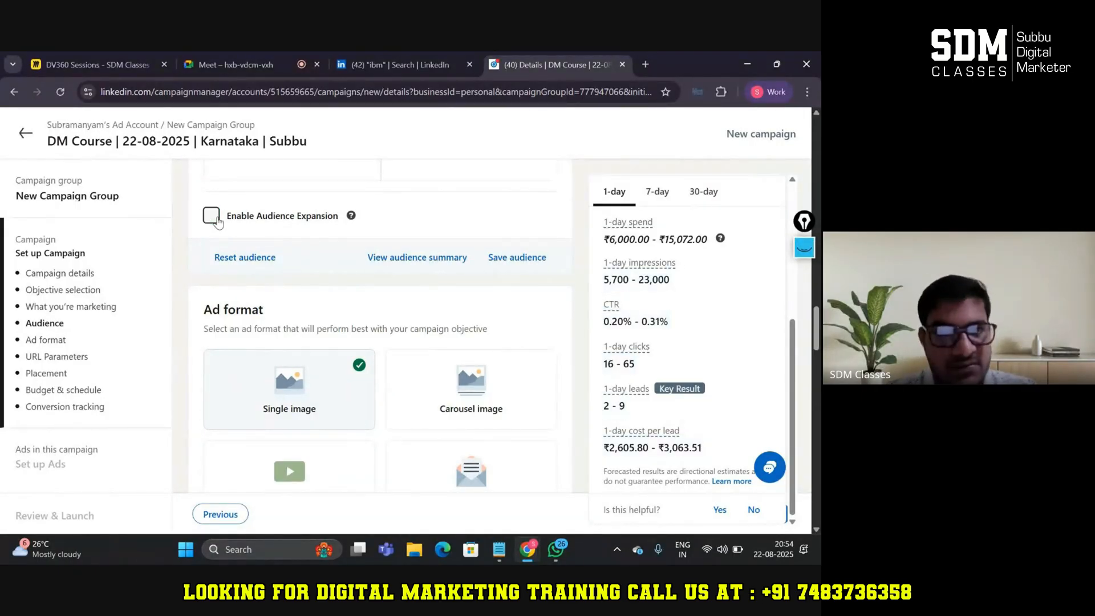
left_click(216, 219)
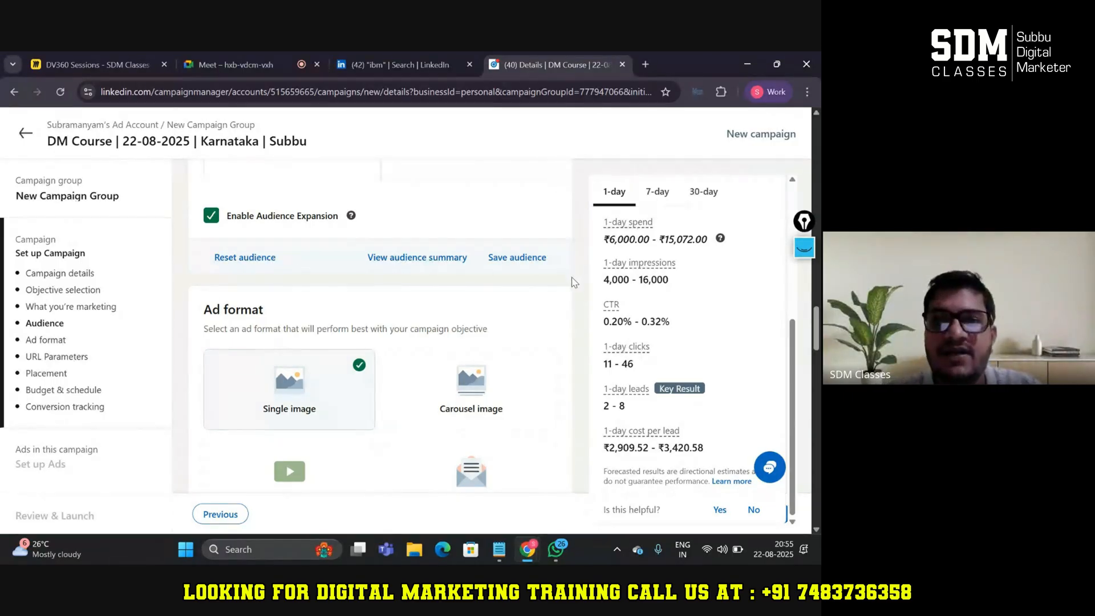
Review the available ad formats, campaign tracking parameters and placement settings.
scroll(576, 288, "down", 2)
scroll(576, 288, "down", 1)
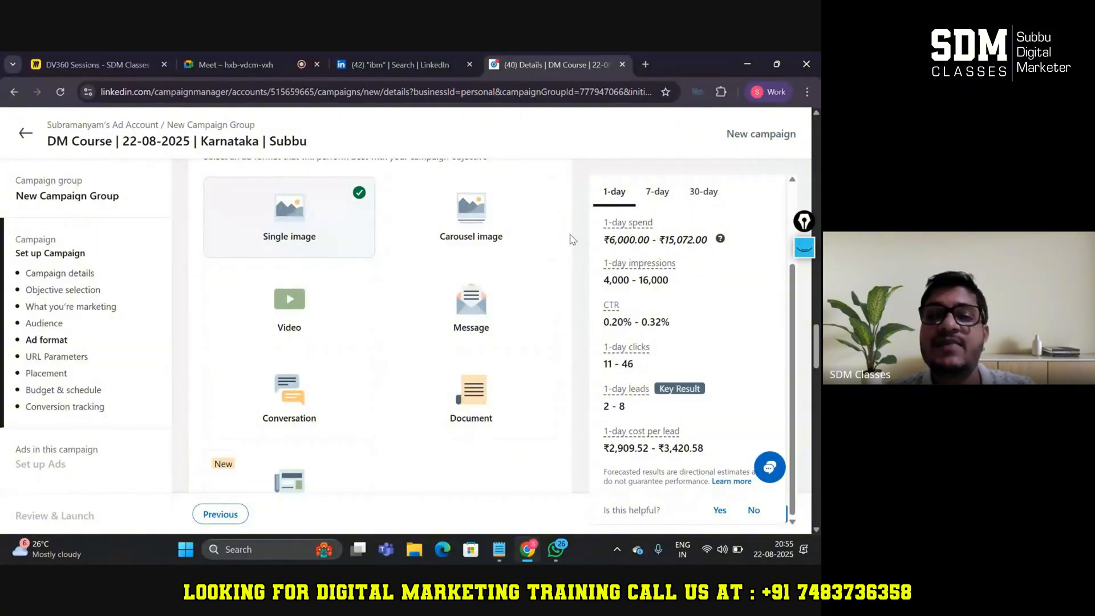
scroll(572, 260, "down", 5)
scroll(572, 260, "down", 3)
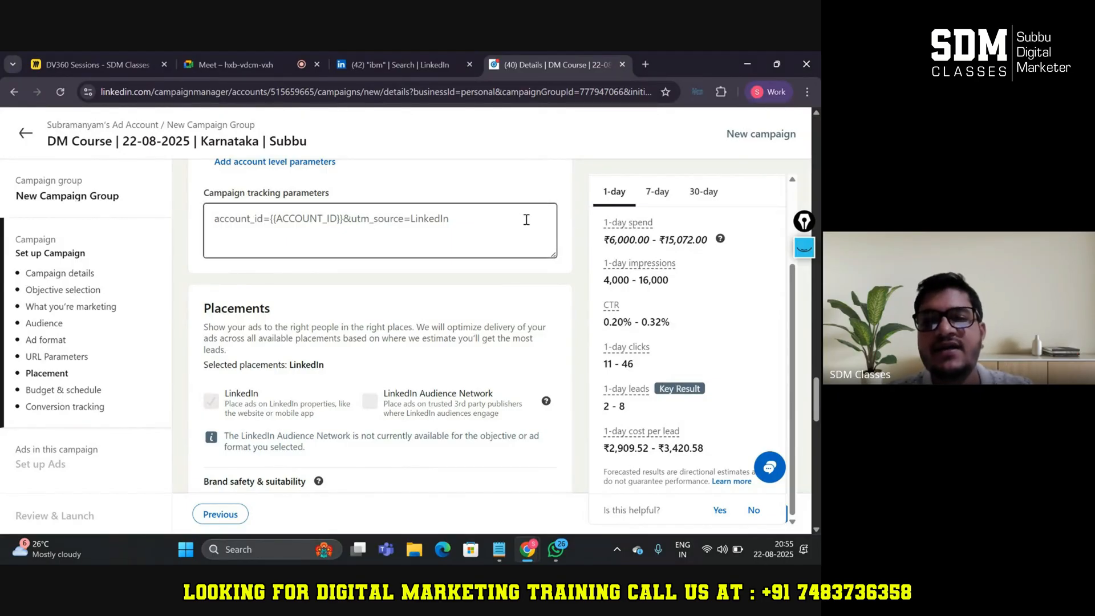
scroll(579, 292, "down", 2)
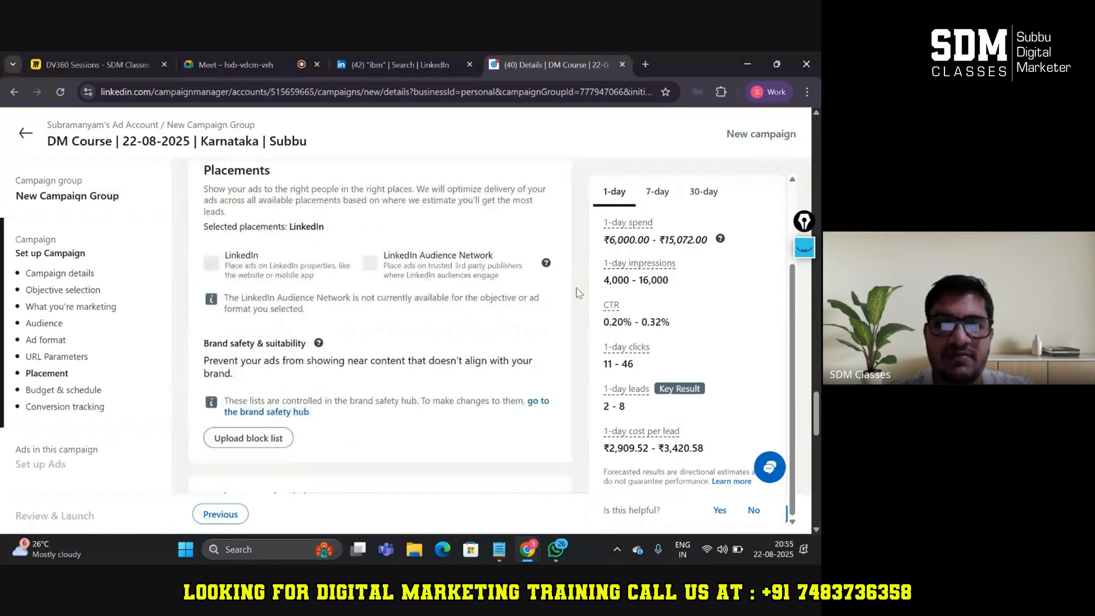
scroll(579, 292, "up", 2)
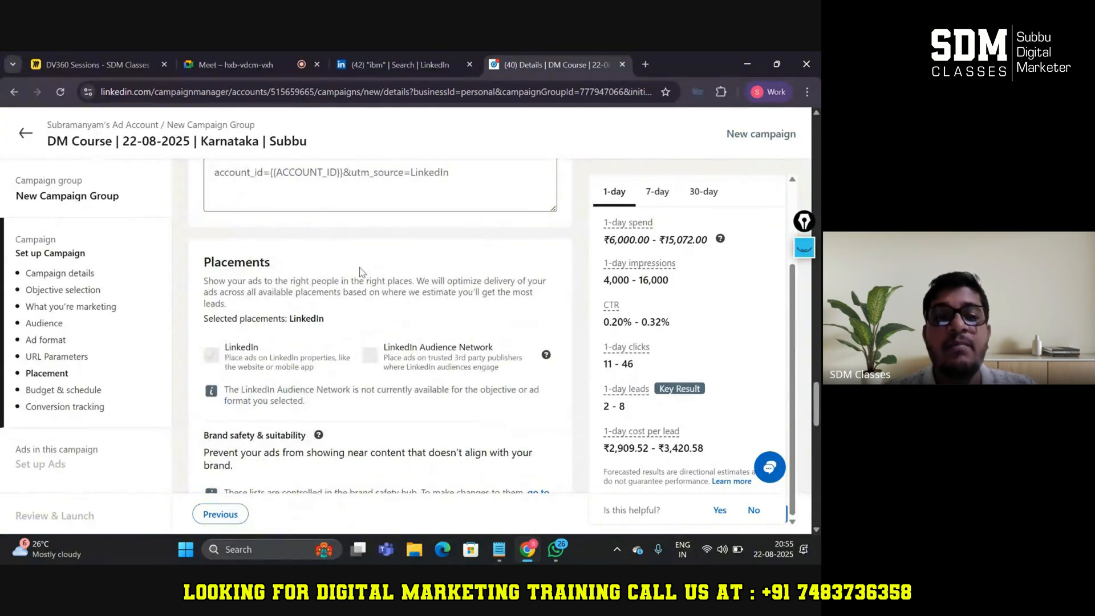
scroll(360, 271, "down", 1)
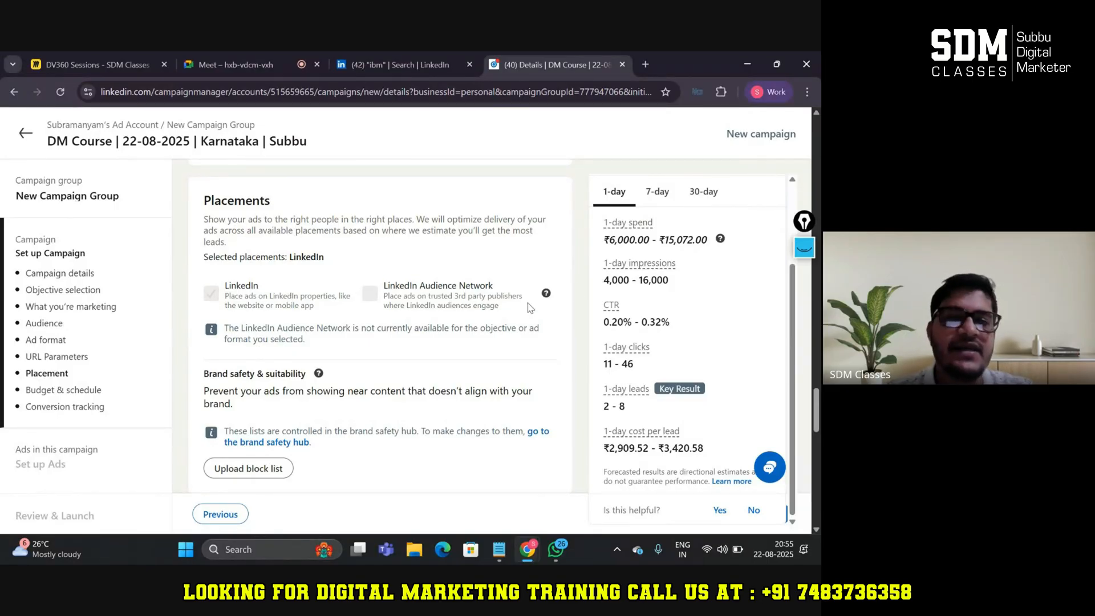
Switch the campaign budget to both a daily and lifetime budget, and set the daily budget to ₹1,000.
scroll(573, 364, "down", 5)
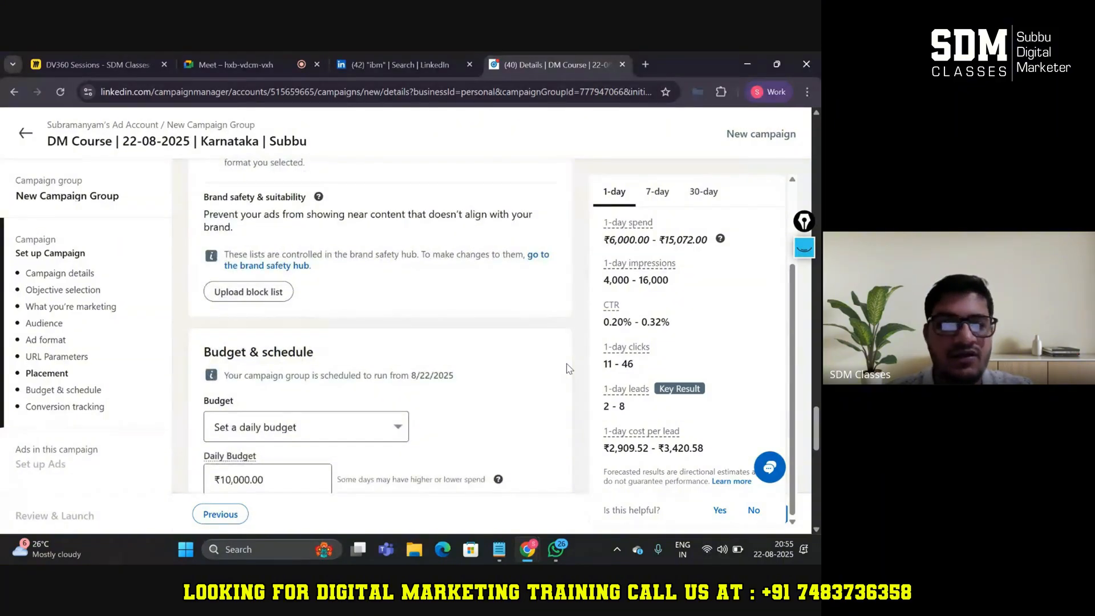
scroll(566, 368, "down", 1)
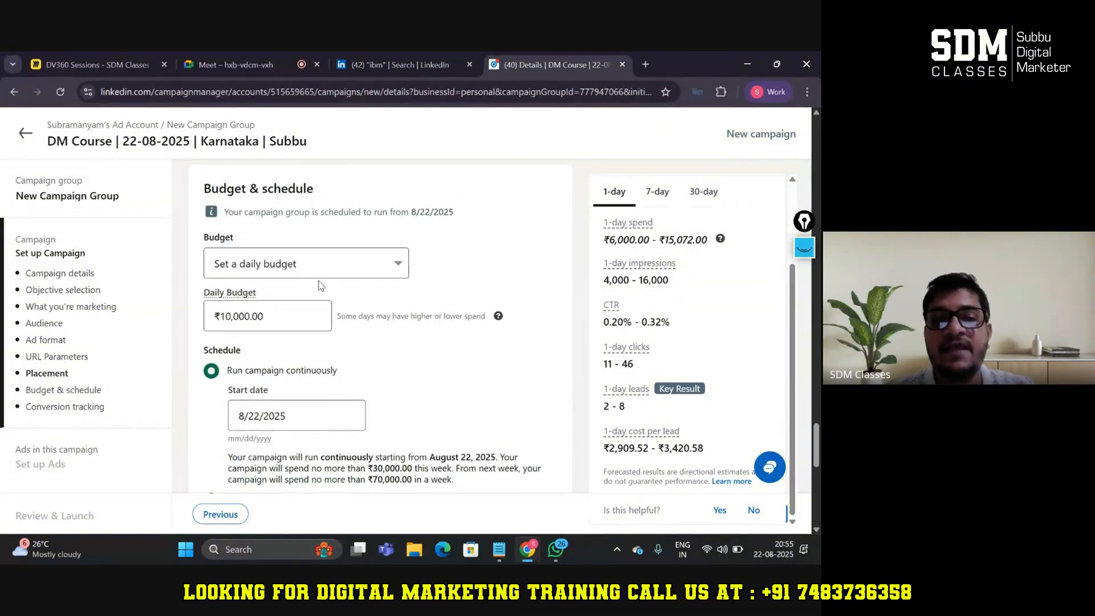
left_click(401, 268)
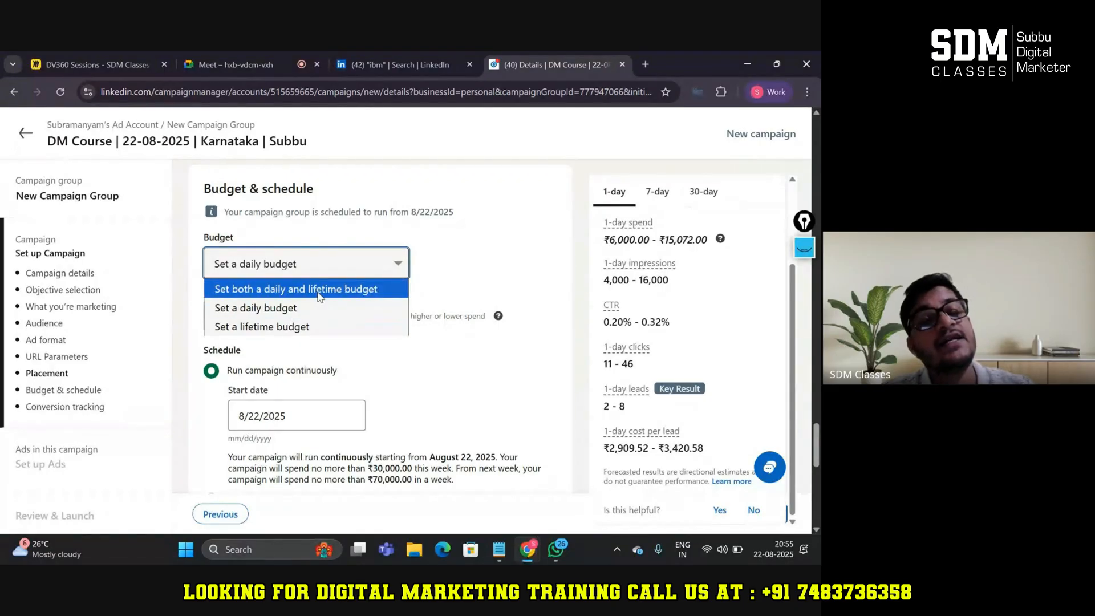
left_click(321, 290)
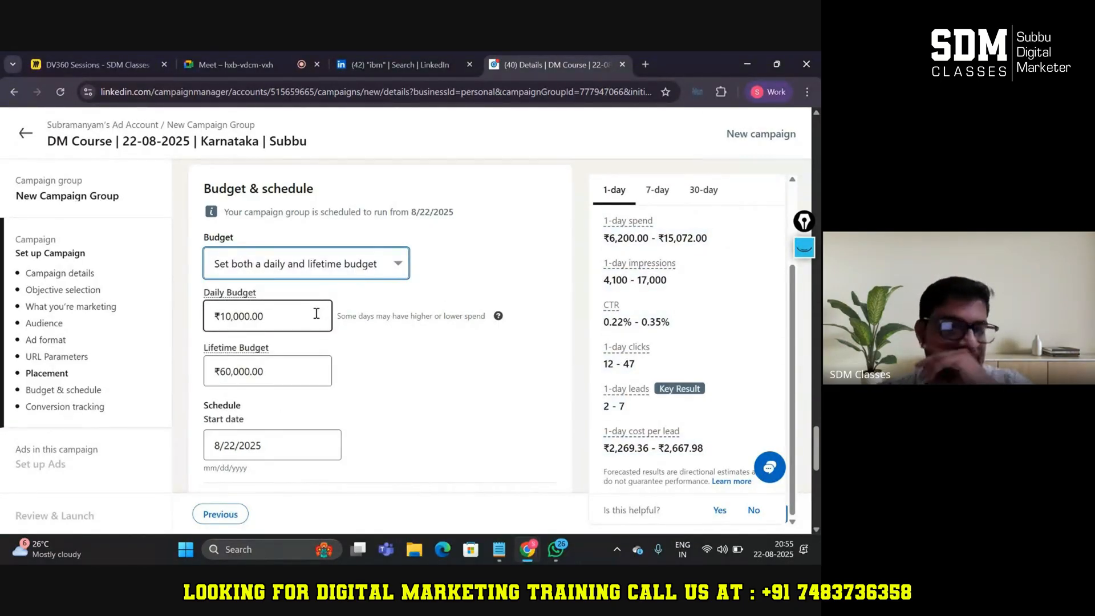
left_click(291, 313)
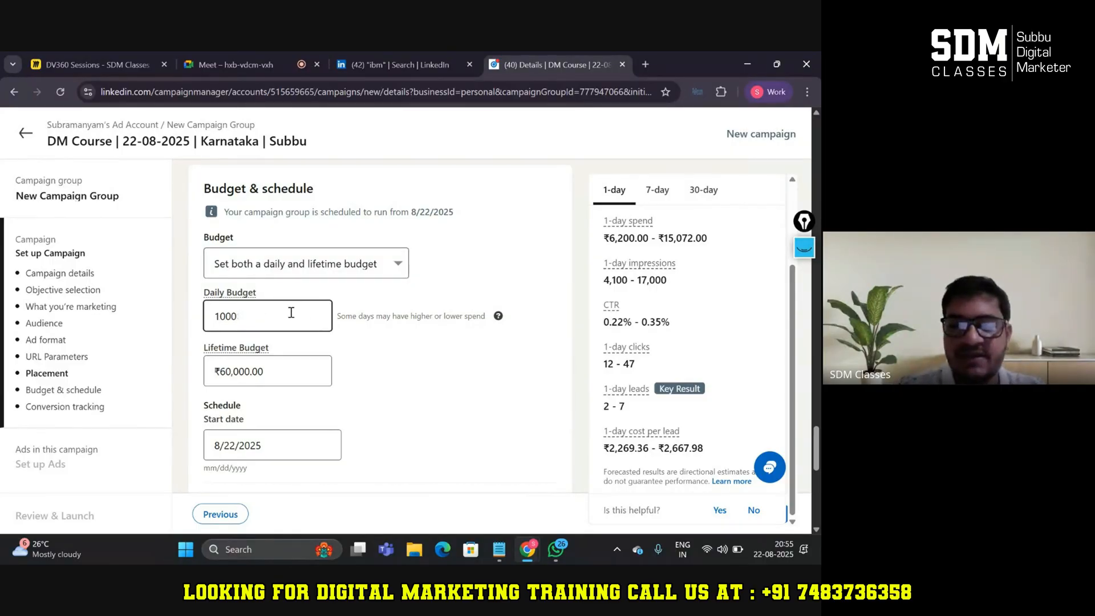
left_click(460, 344)
Set the campaign's lifetime budget to ₹5,000.
left_click(306, 370)
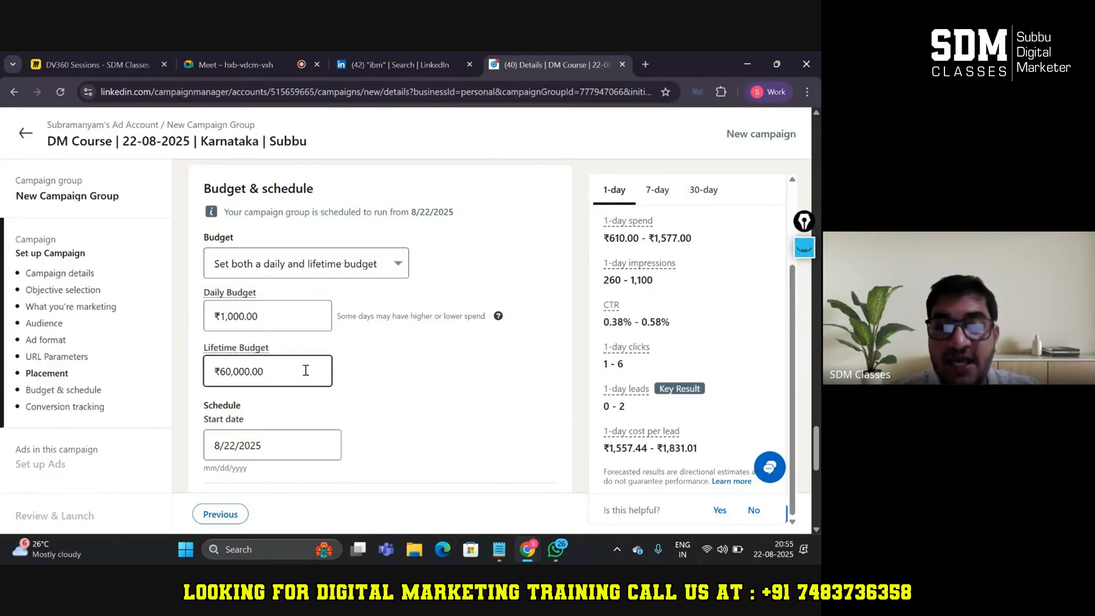
key("BackSpace")
key("BackSpace")
key("BackSpace")
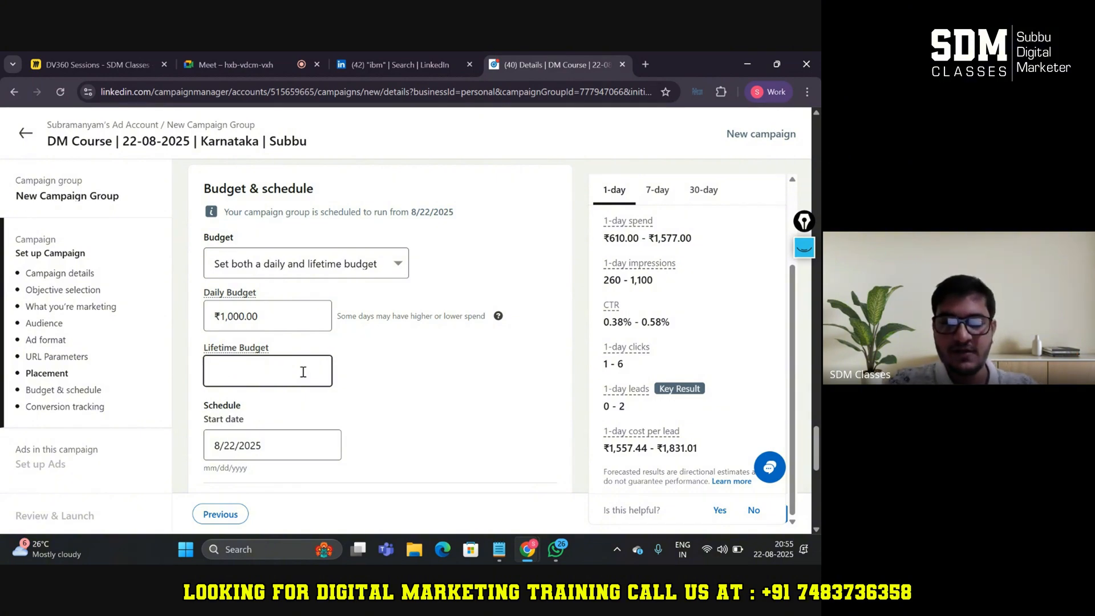
type("5,000")
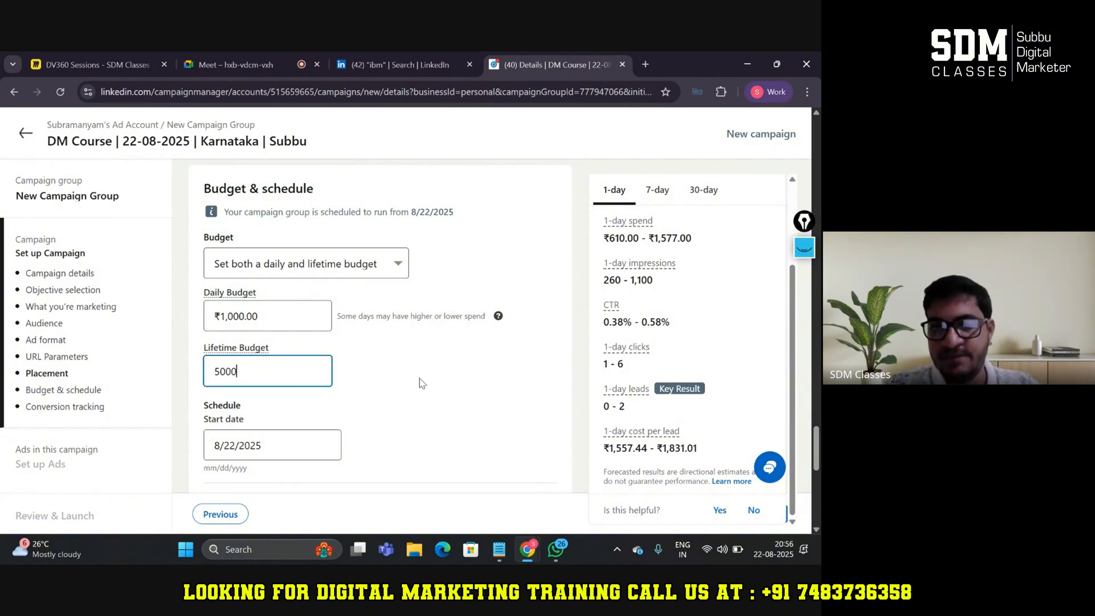
left_click(422, 382)
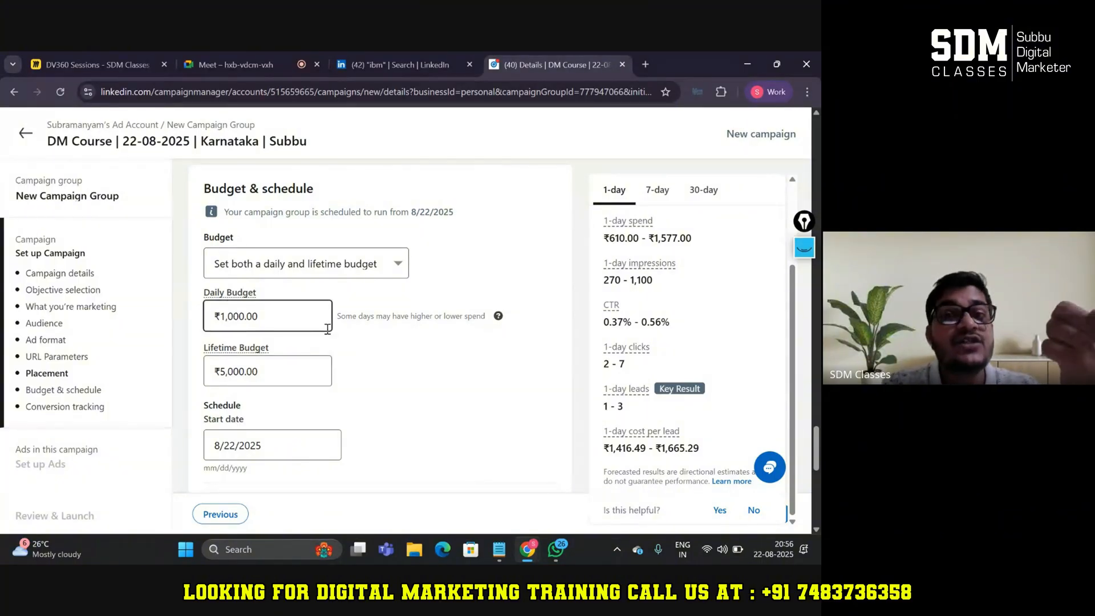
Set the campaign's lifetime budget to ₹30,000.
left_click(283, 380)
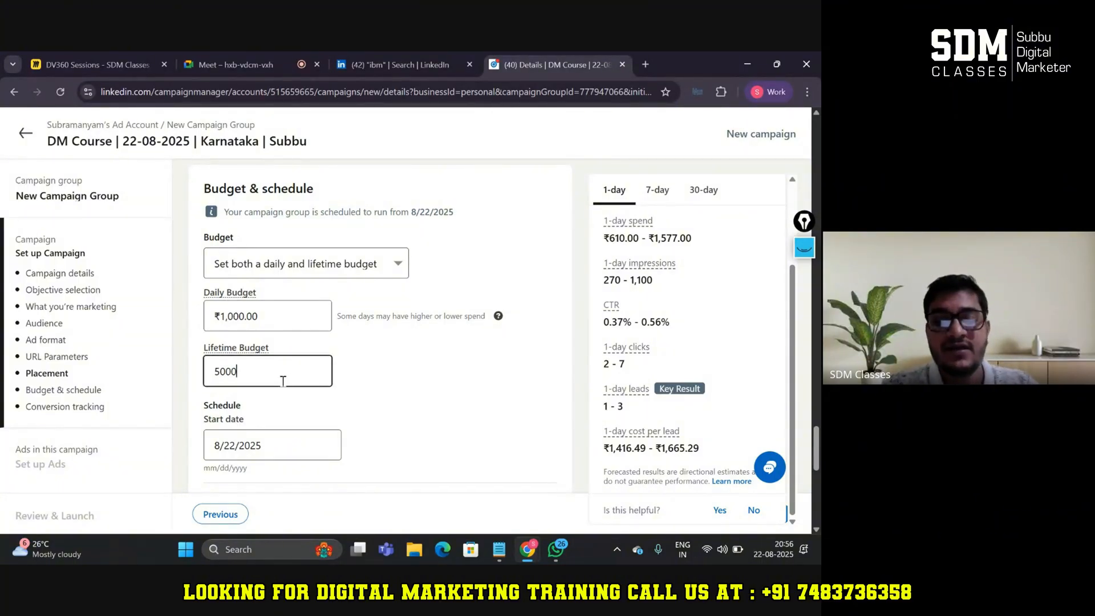
key("BackSpace")
key("BackSpace")
key("BackSpace")
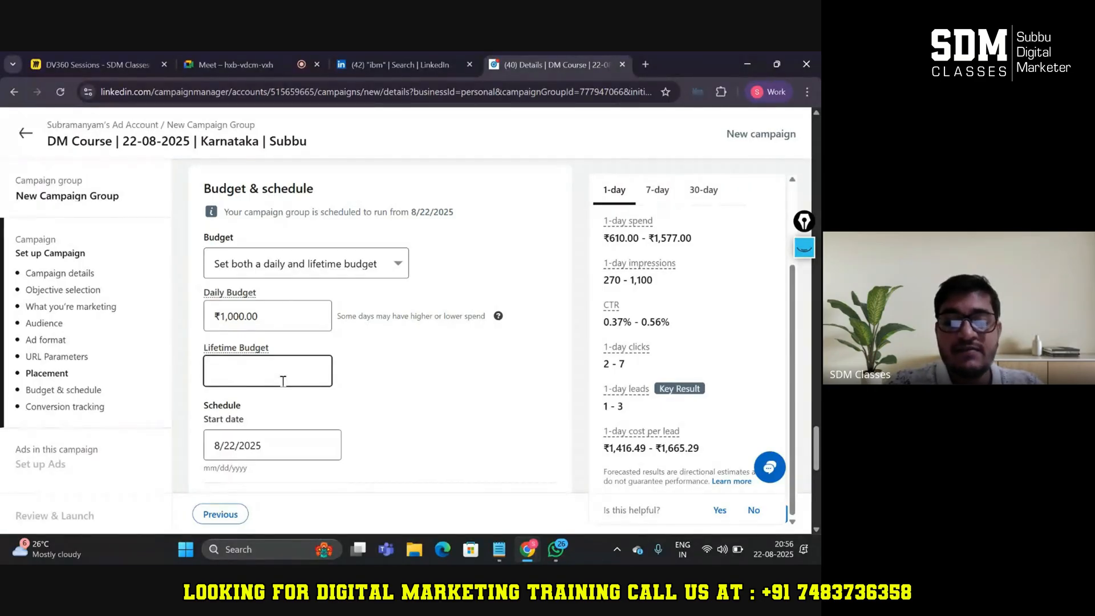
type("300000.00")
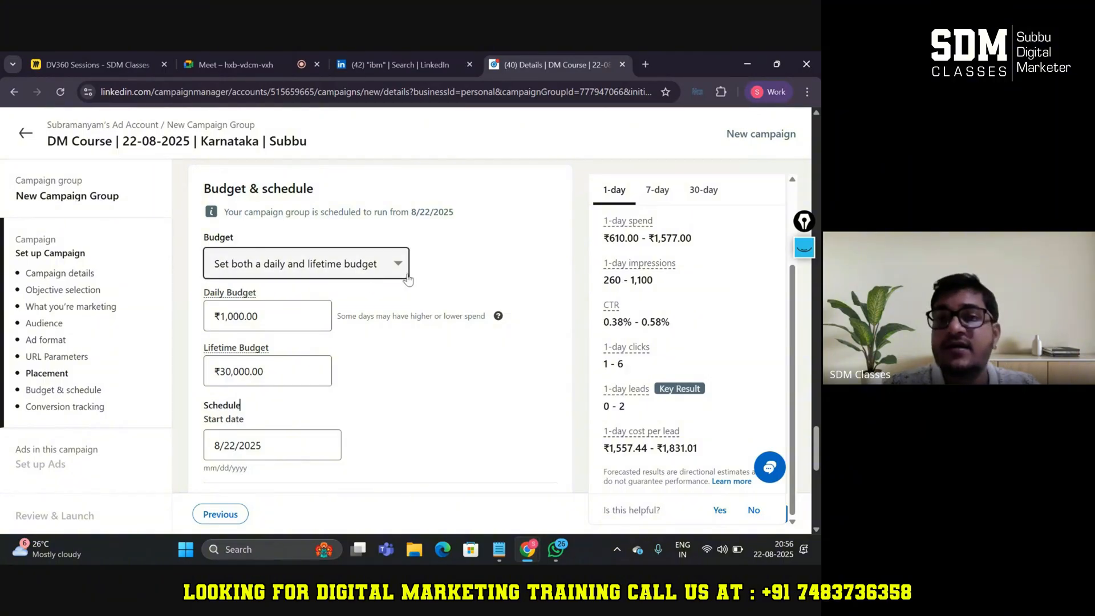
Review the available budget types alongside the campaign's daily budget, lifetime budget and schedule.
left_click(377, 265)
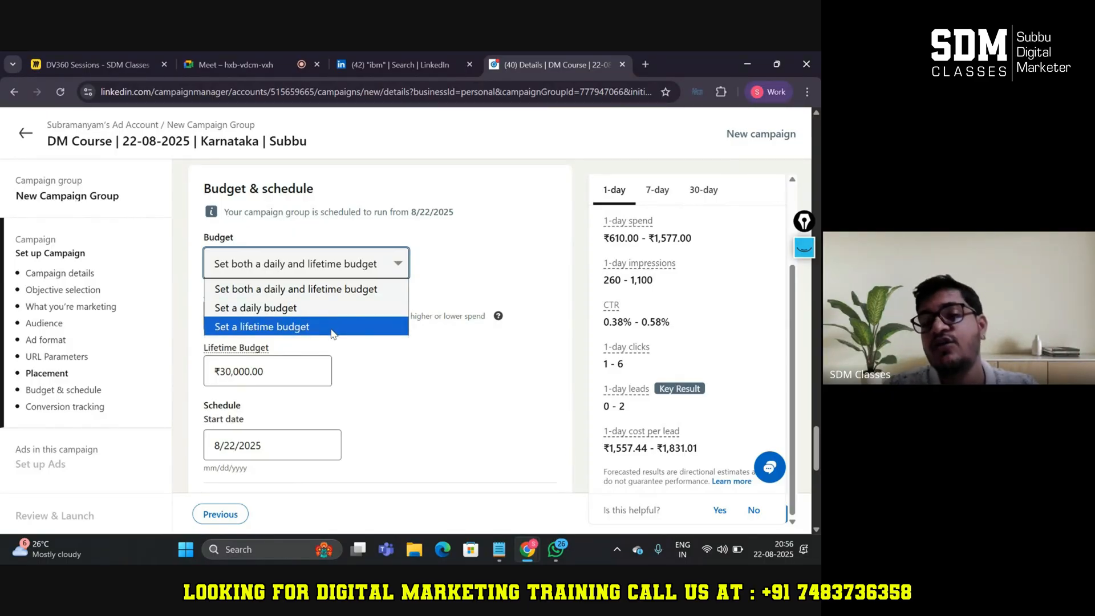
left_click(453, 406)
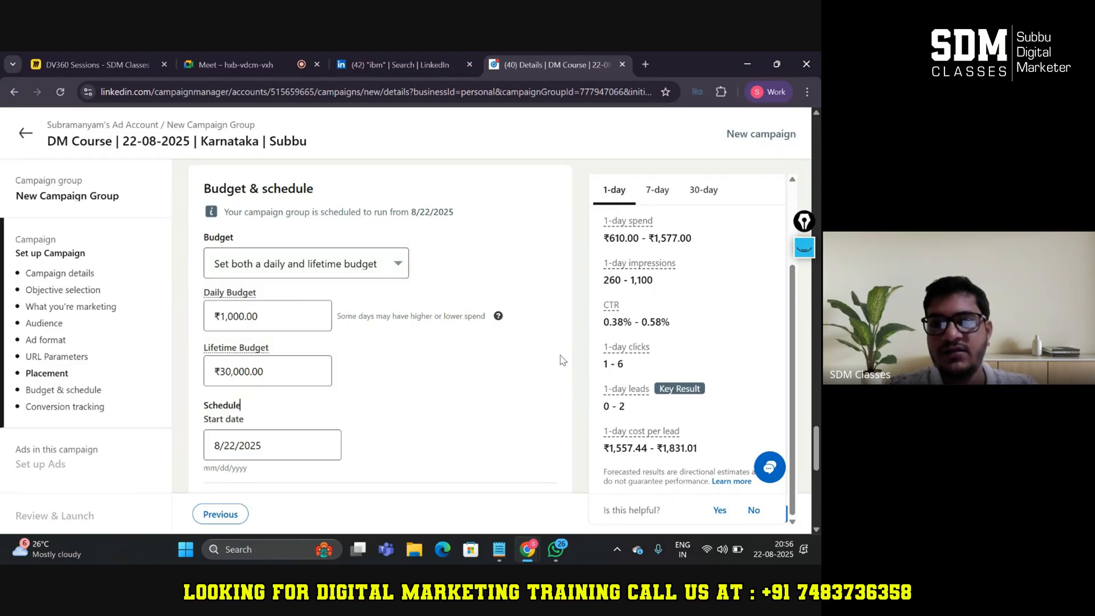
scroll(565, 360, "down", 3)
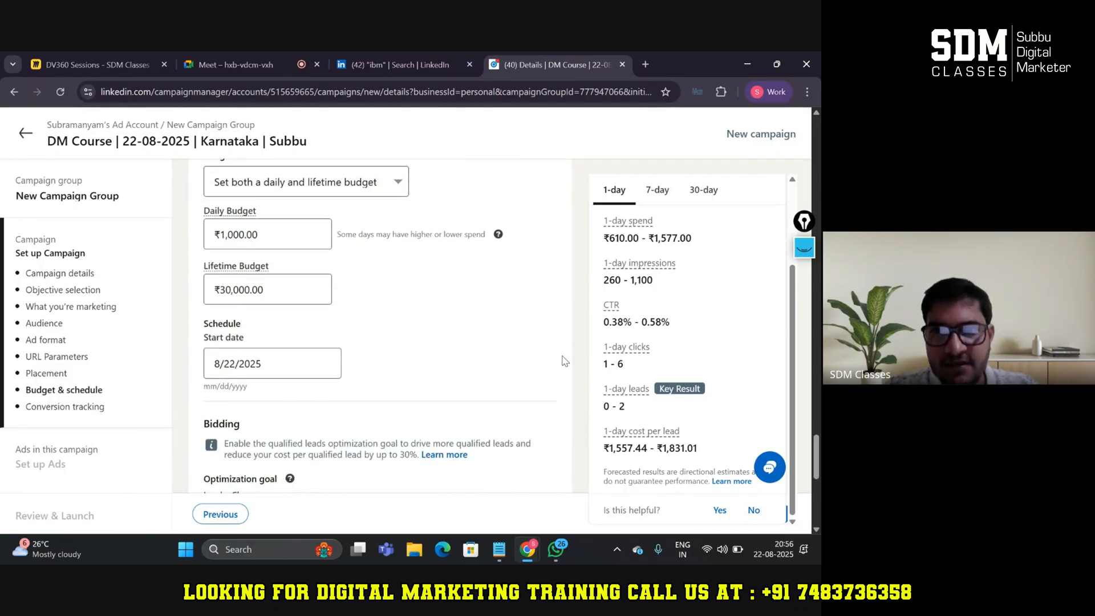
scroll(565, 361, "up", 3)
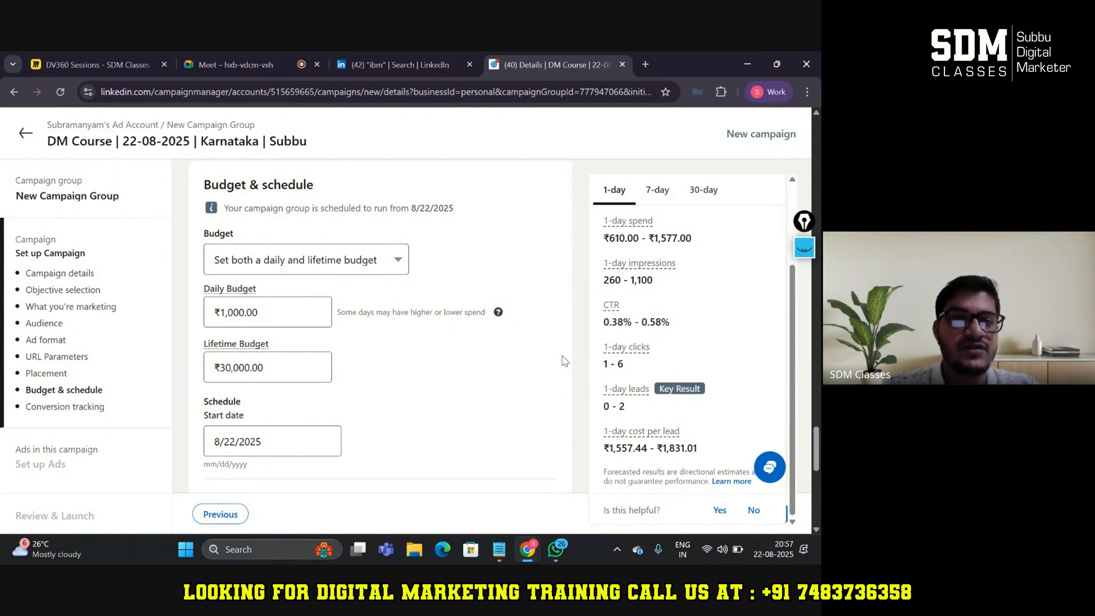
left_click(377, 260)
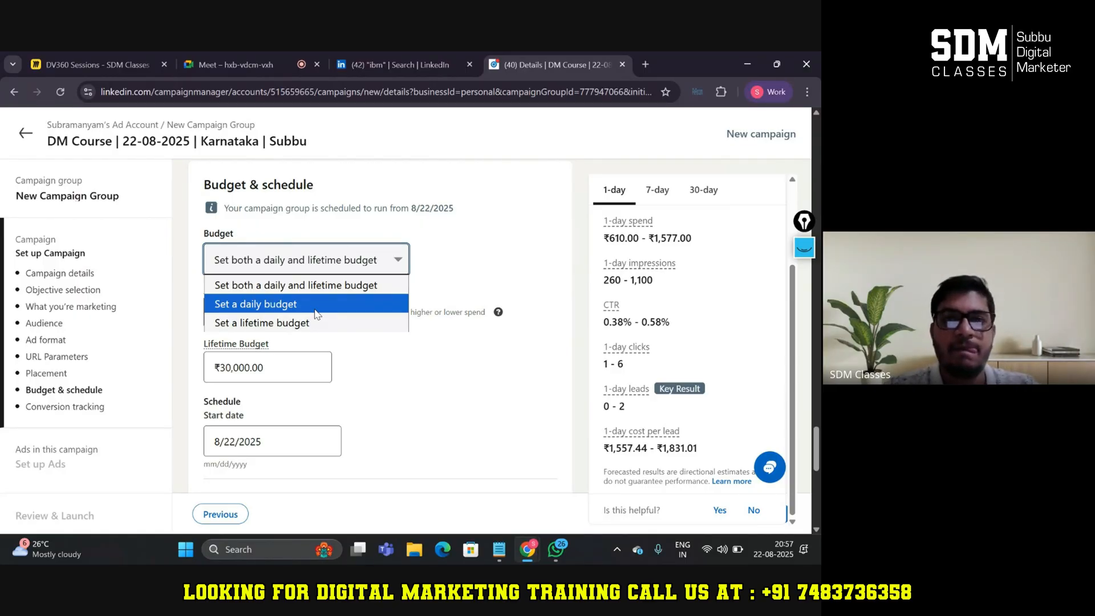
left_click(424, 260)
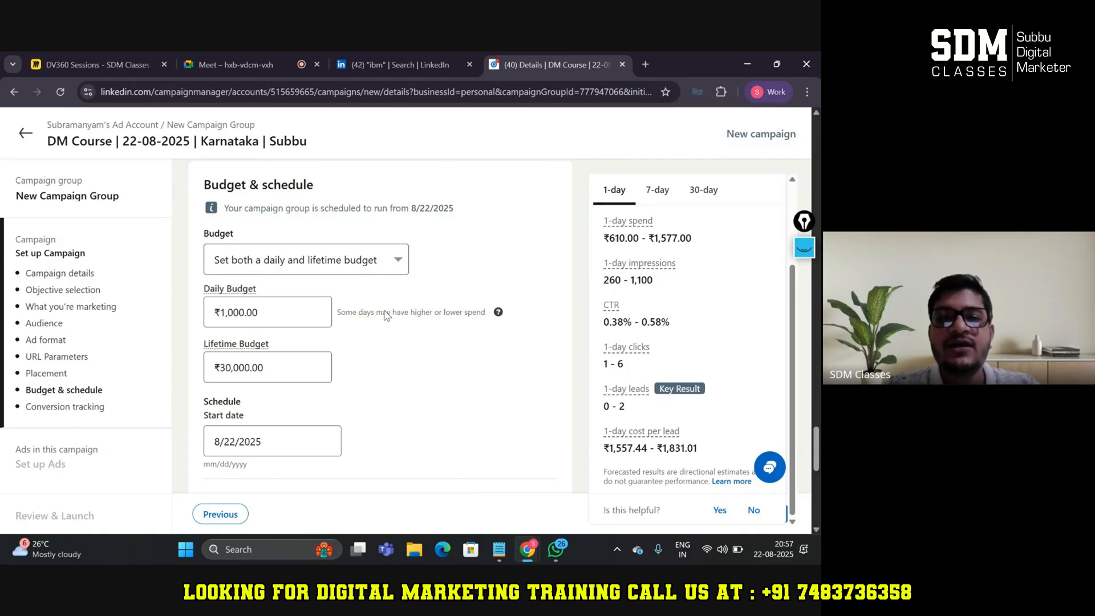
left_click(323, 361)
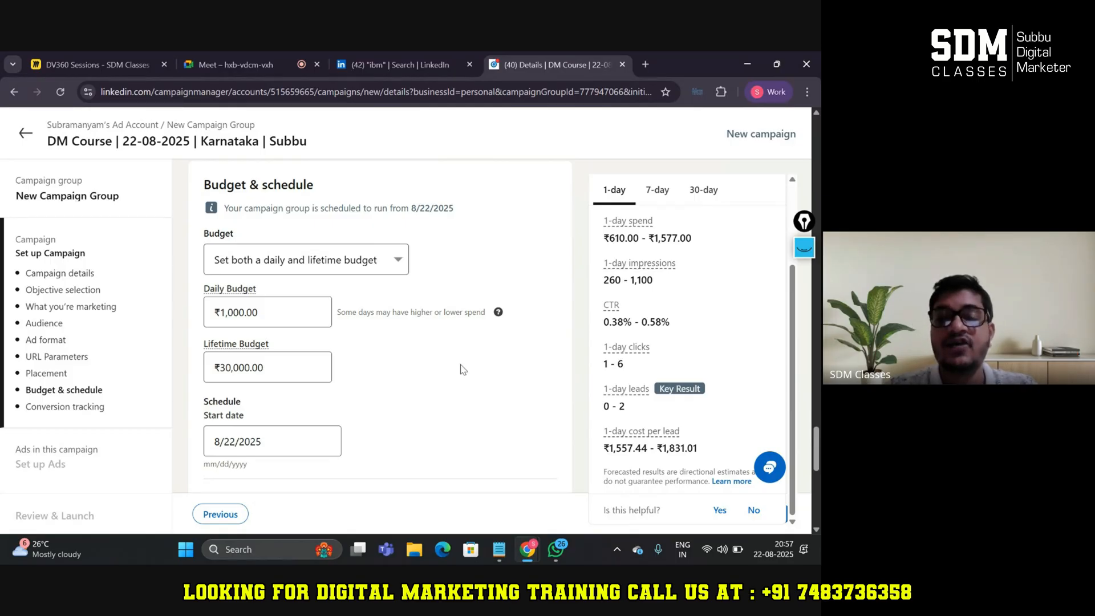
Review the bidding strategy and conversion tracking sections, and save the campaign setup to continue to its ads.
scroll(462, 368, "down", 3)
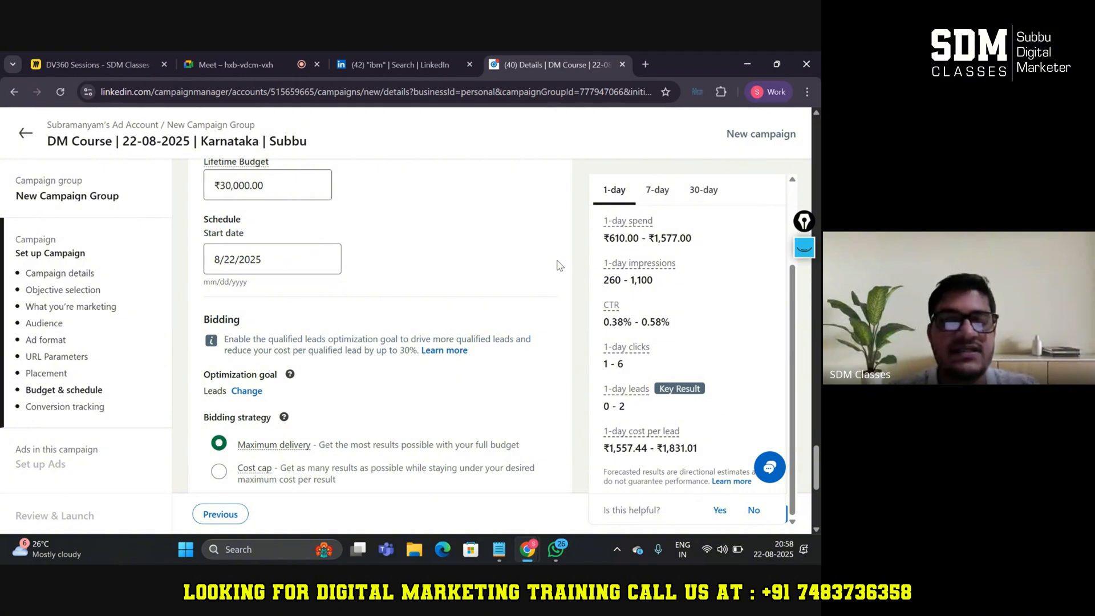
scroll(558, 265, "down", 3)
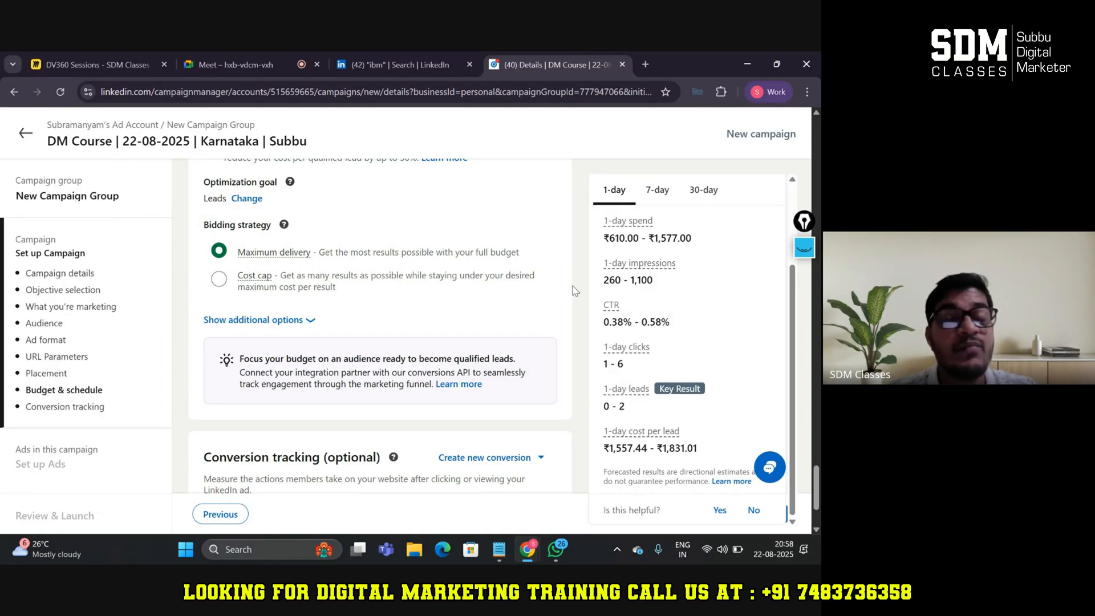
scroll(570, 310, "down", 2)
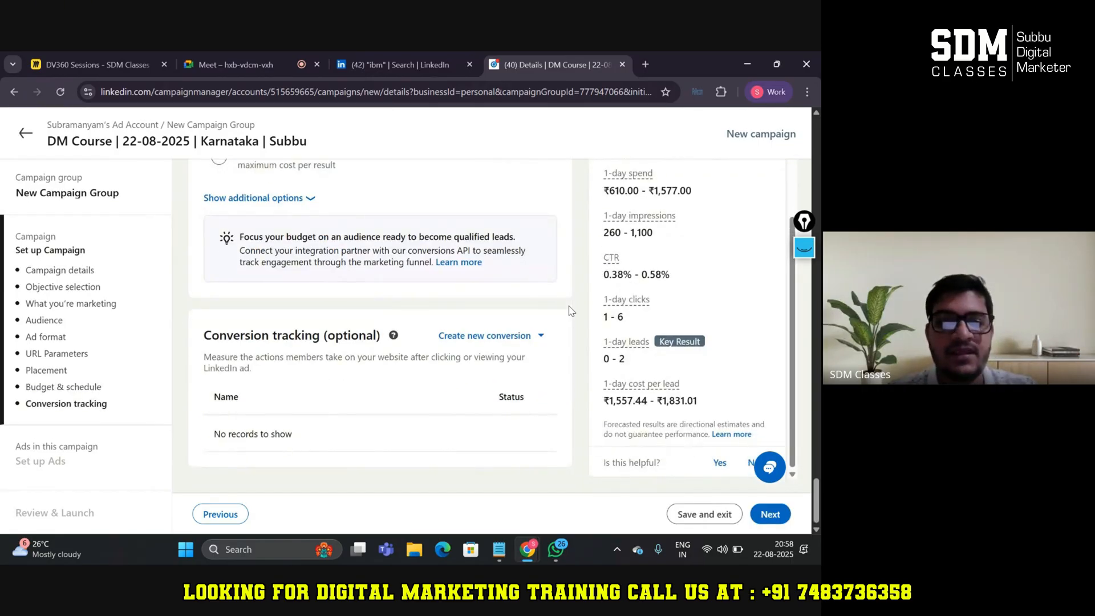
left_click(780, 521)
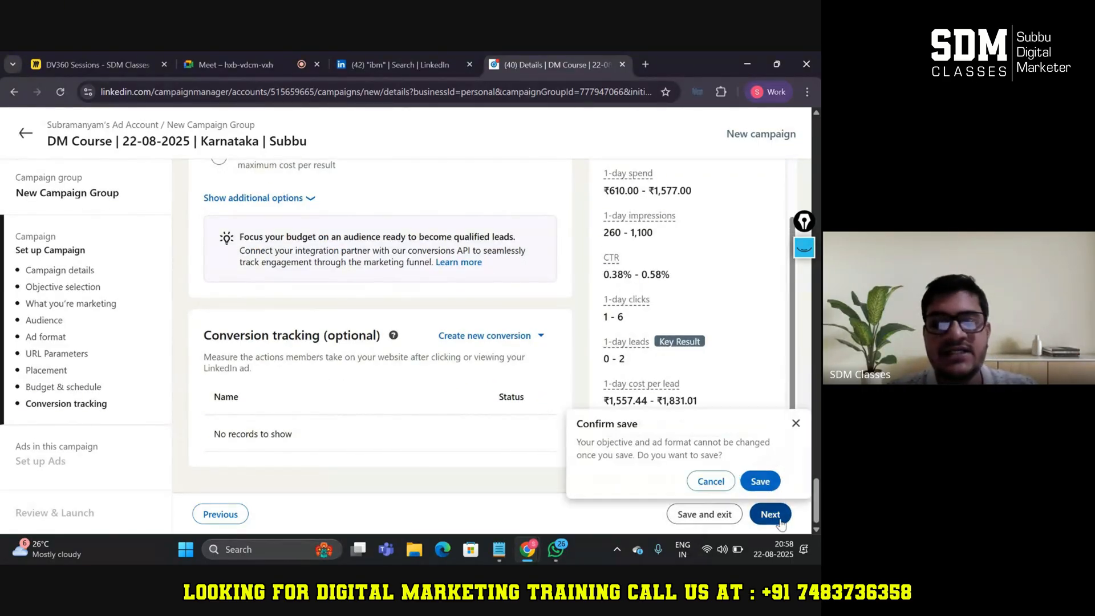
left_click(762, 481)
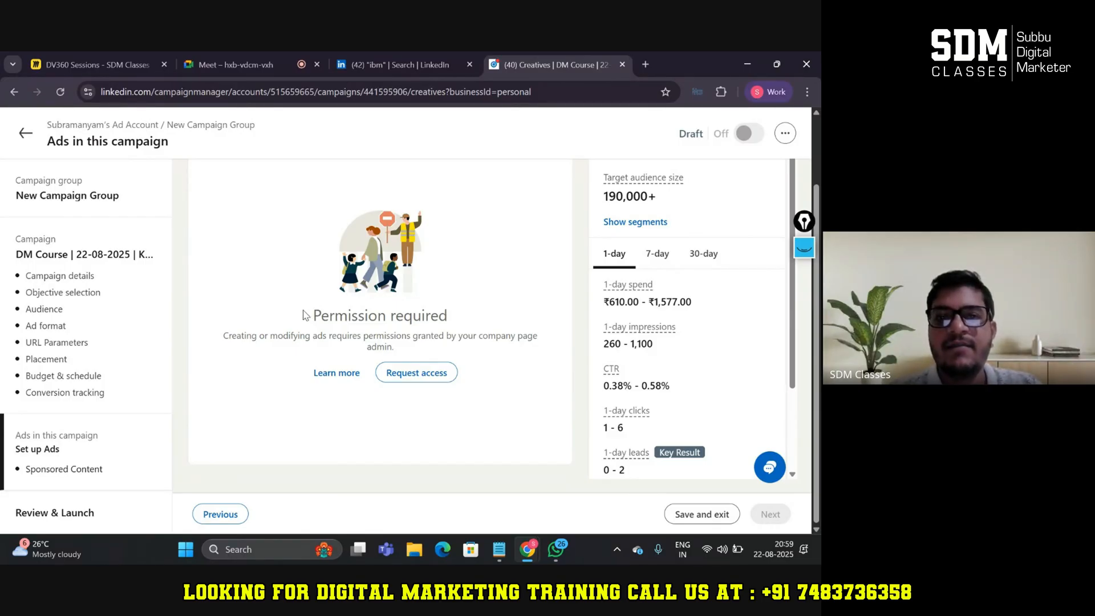
Examine the access requirements for creating ads in this campaign, and return to the account's campaign list.
left_click_drag(315, 316, 449, 316)
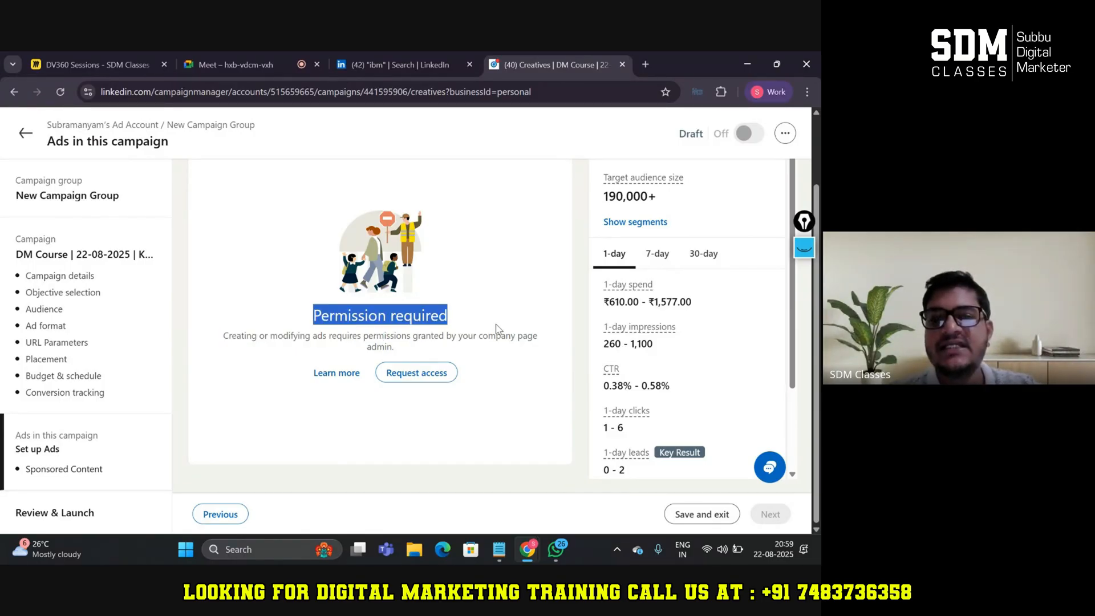
left_click(466, 317)
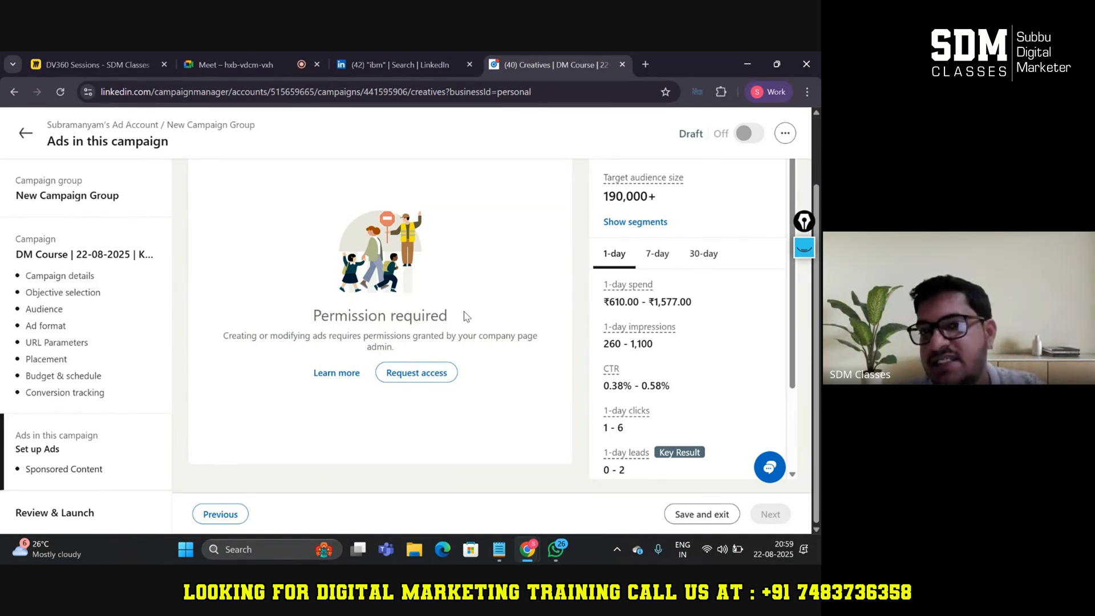
scroll(465, 315, "up", 2)
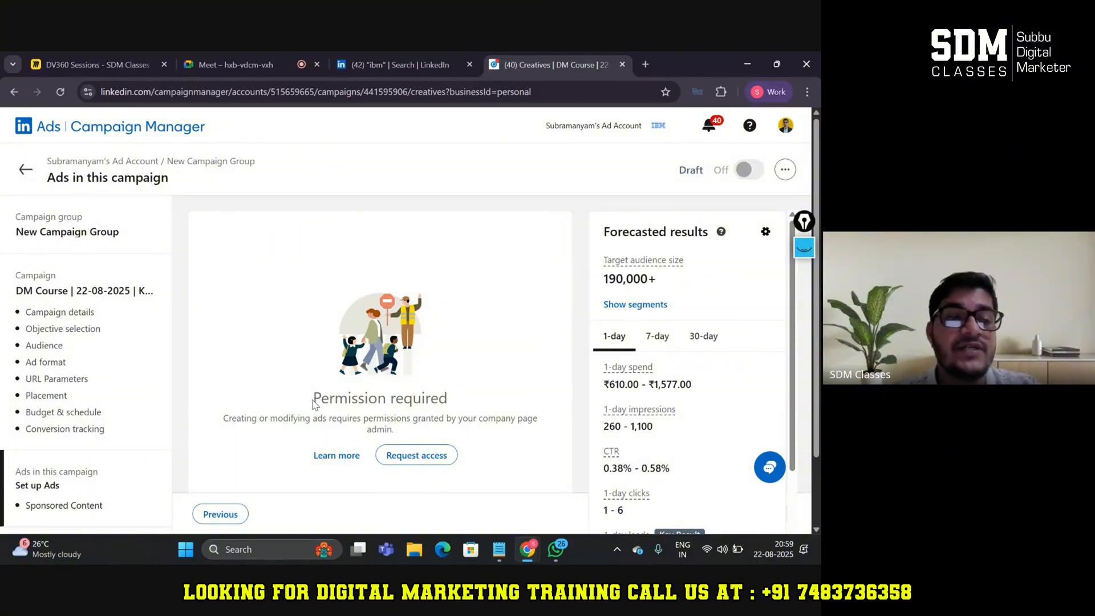
left_click_drag(312, 397, 467, 403)
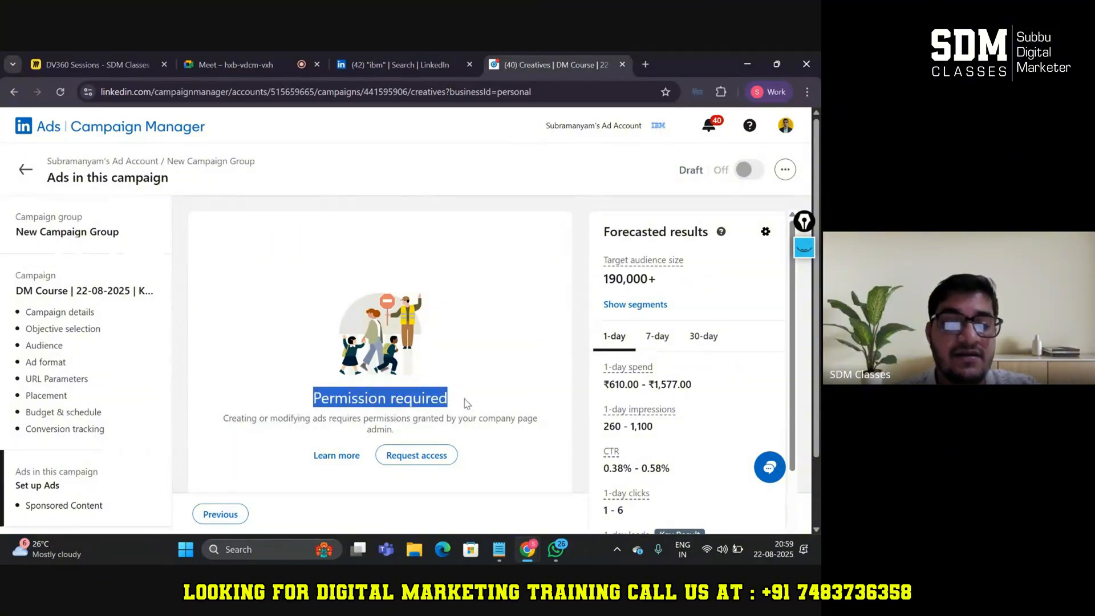
left_click(466, 403)
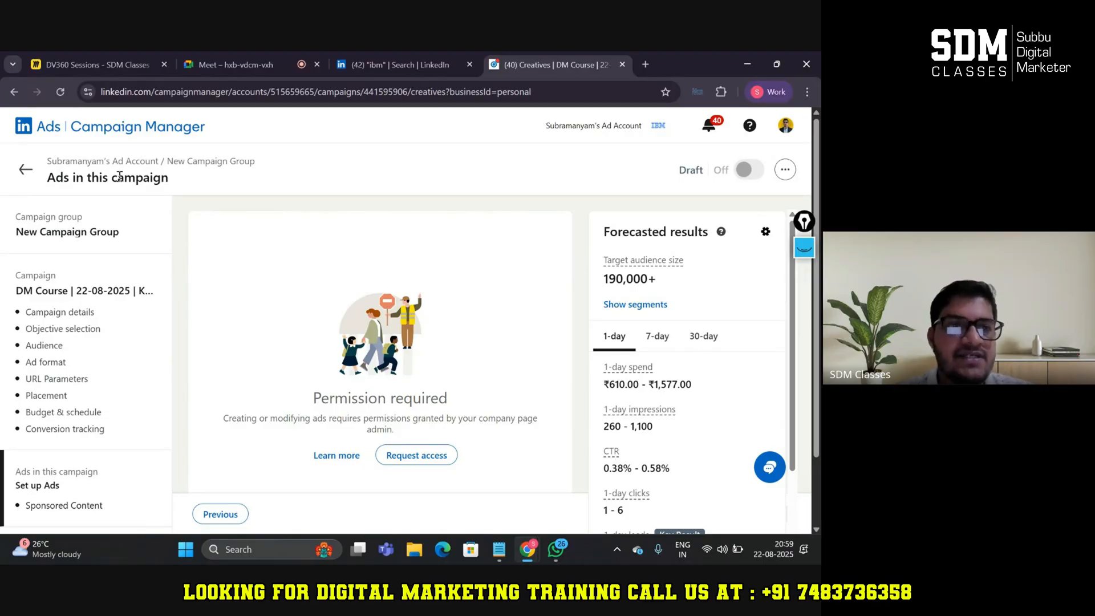
left_click(31, 174)
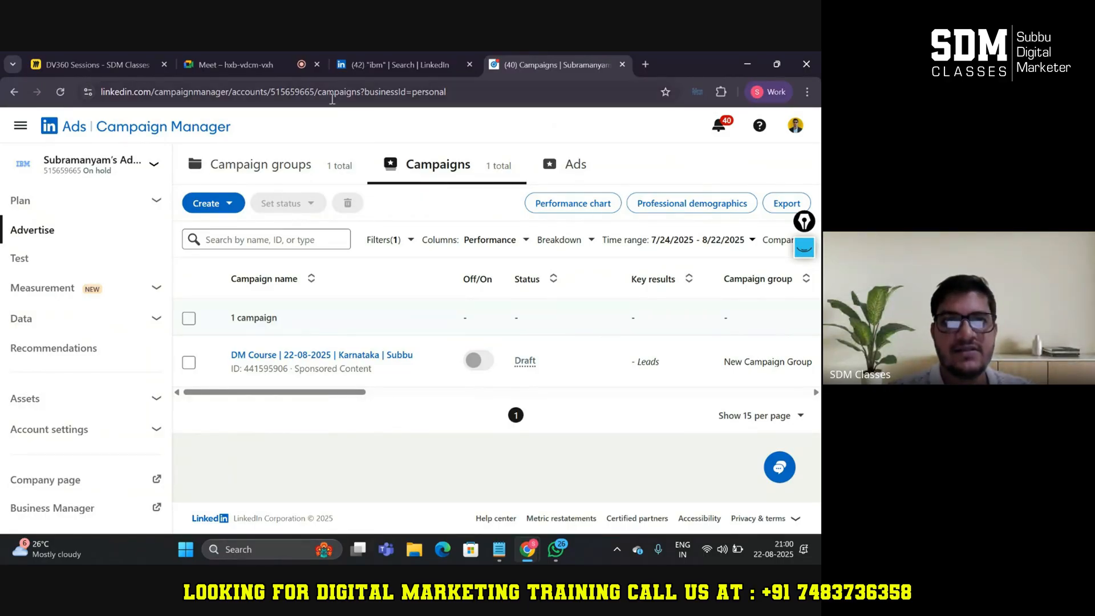
left_click(278, 67)
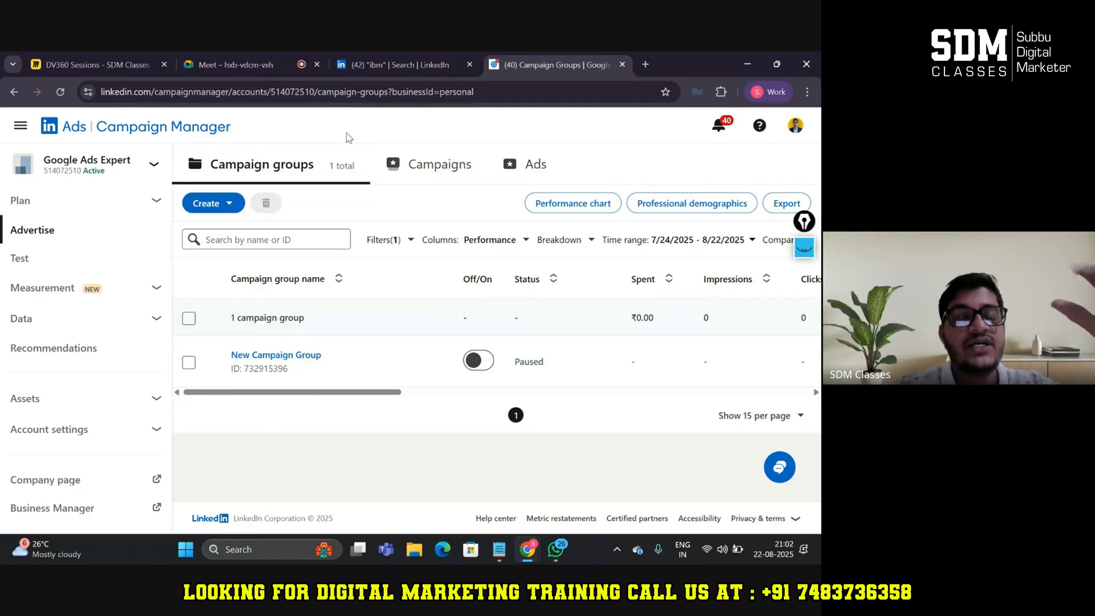
Create a new Classic campaign with the Lead generation objective in the Google Ads Expert account.
mouse_move(124, 168)
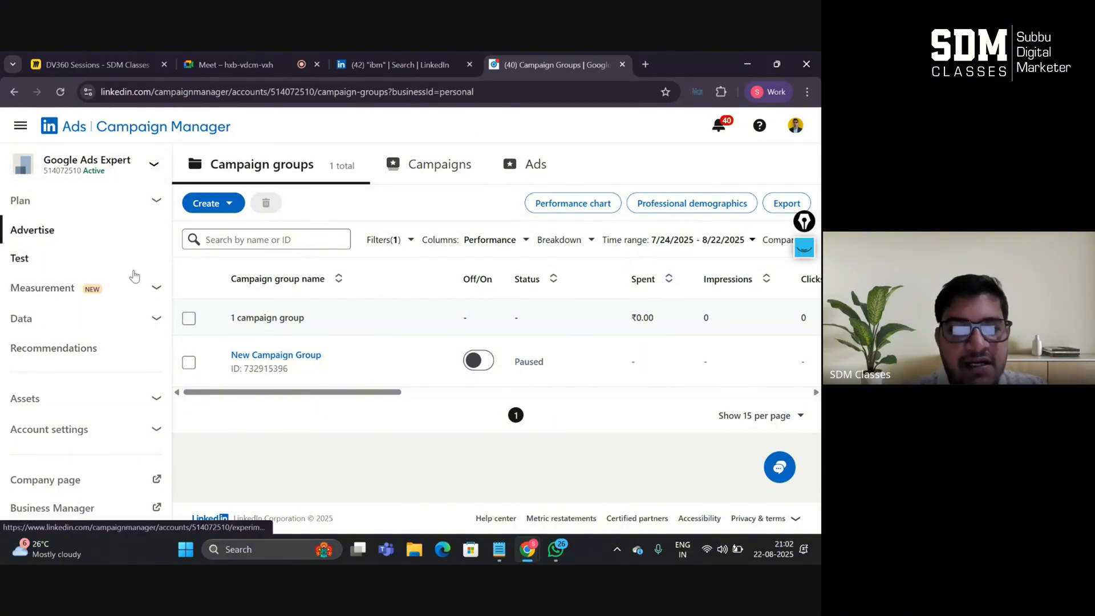
left_click(208, 200)
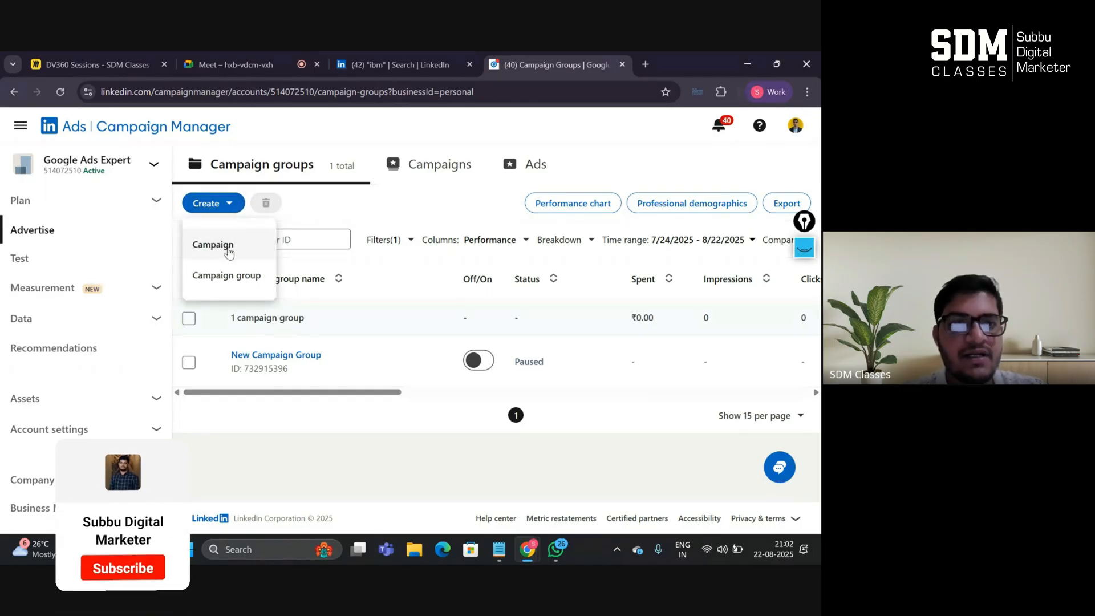
left_click(226, 248)
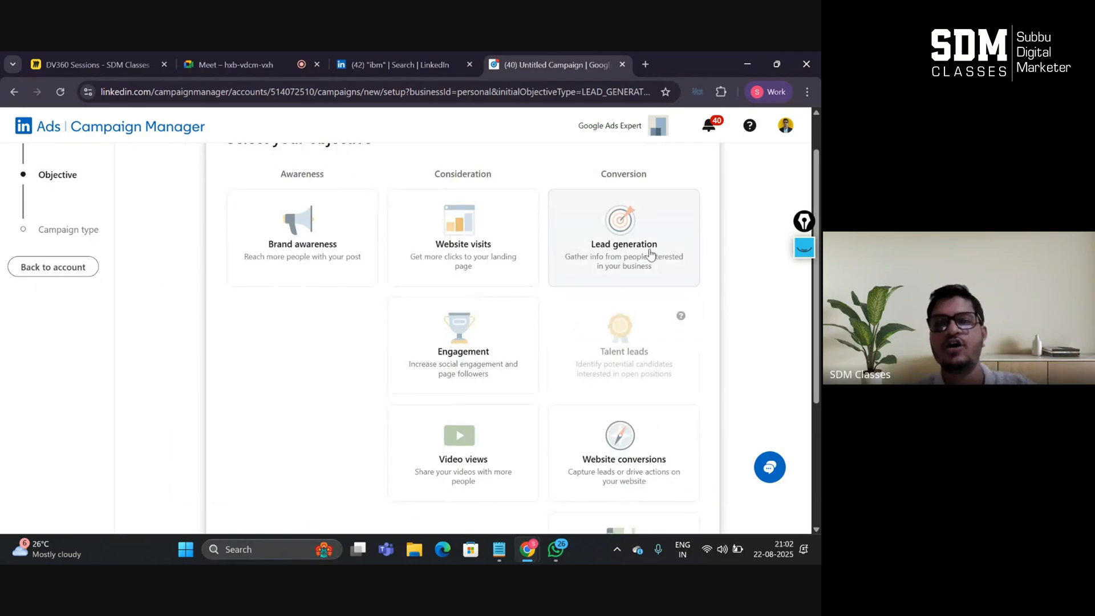
left_click(652, 250)
scroll(710, 359, "down", 3)
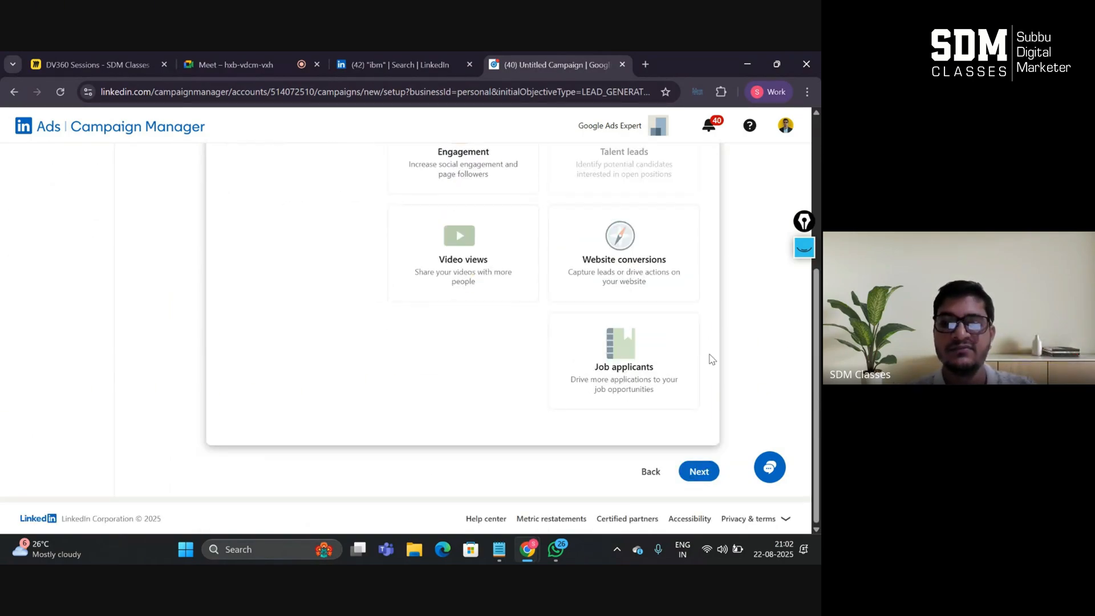
left_click(699, 471)
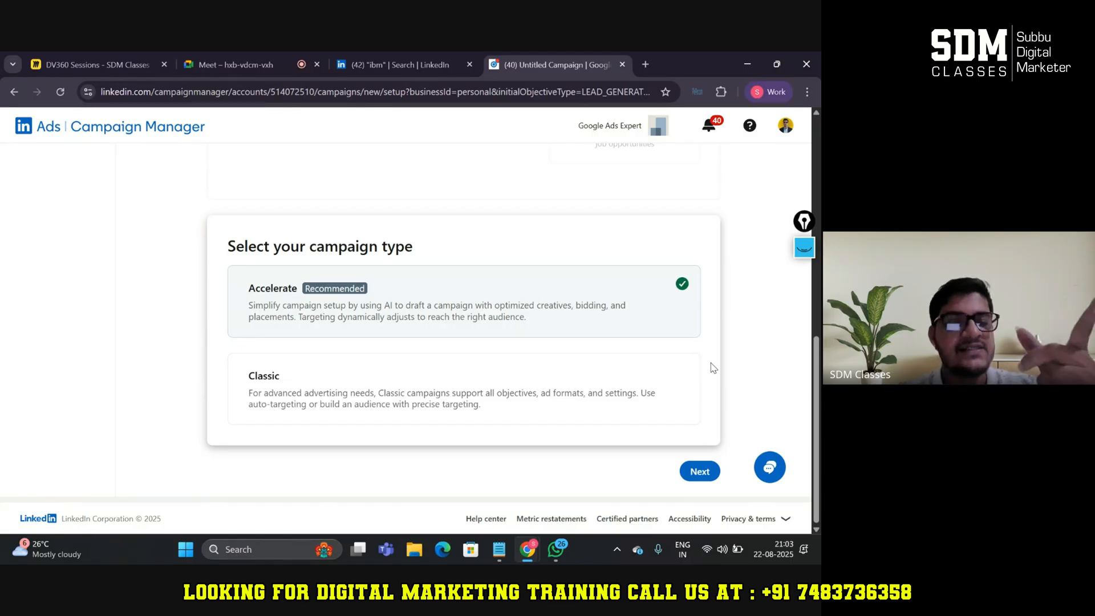
left_click(539, 394)
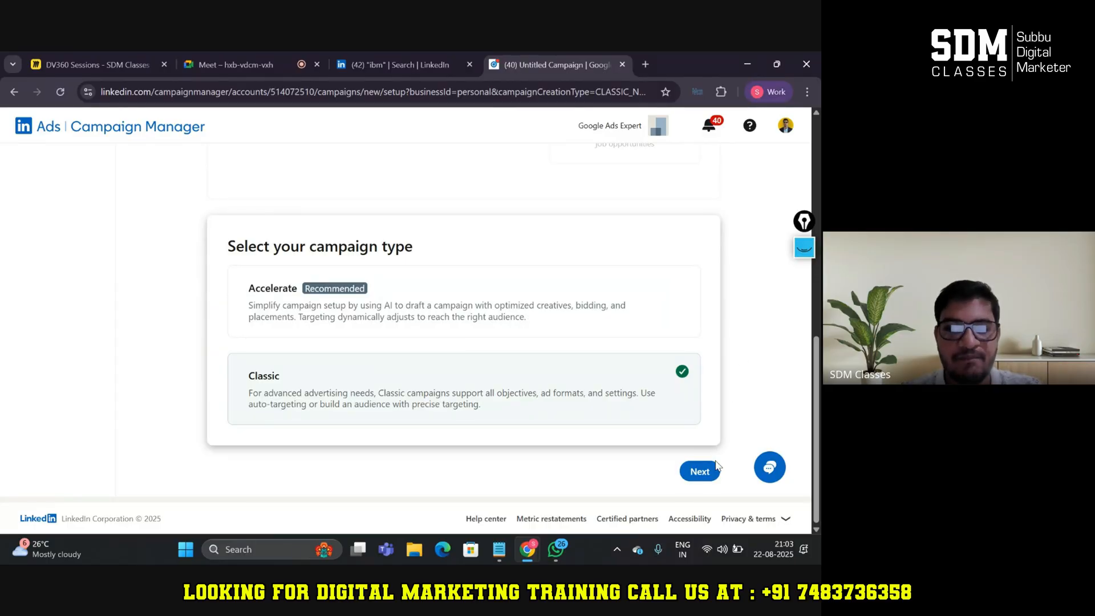
left_click(710, 482)
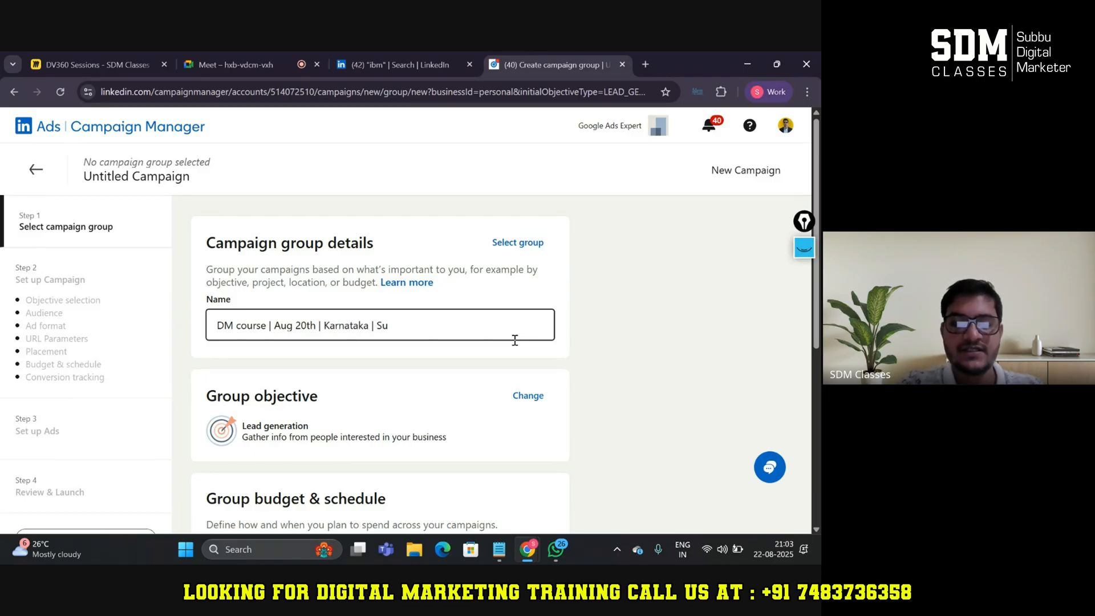
Name the campaign group "DM course | Aug 20th | Karnataka" plus the marketer's name, and save it to run continuously from its start date.
type("bbu")
scroll(572, 339, "down", 5)
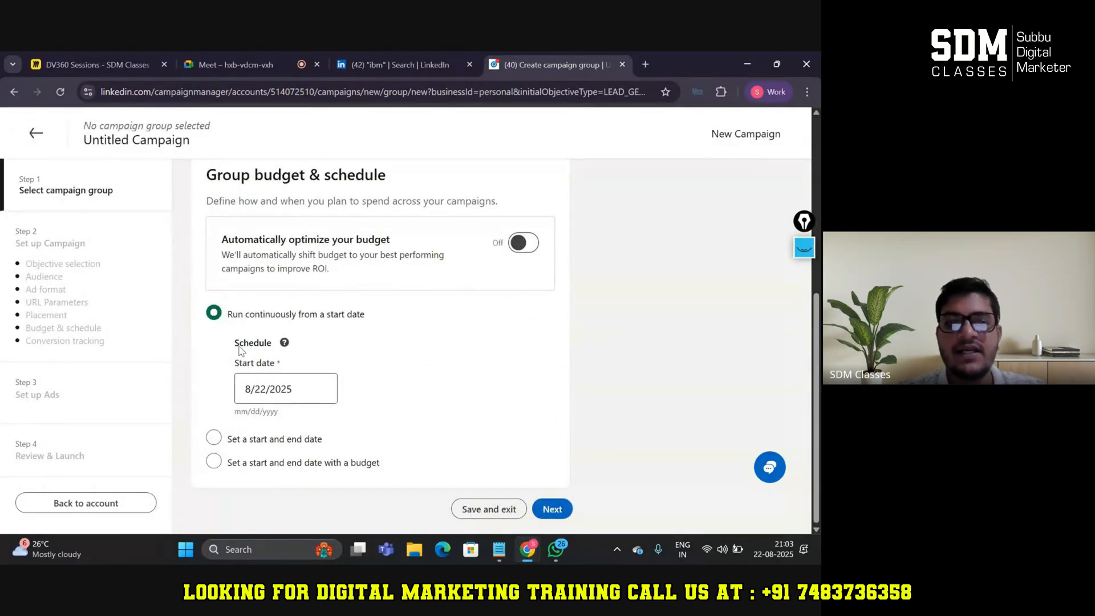
scroll(334, 348, "up", 5)
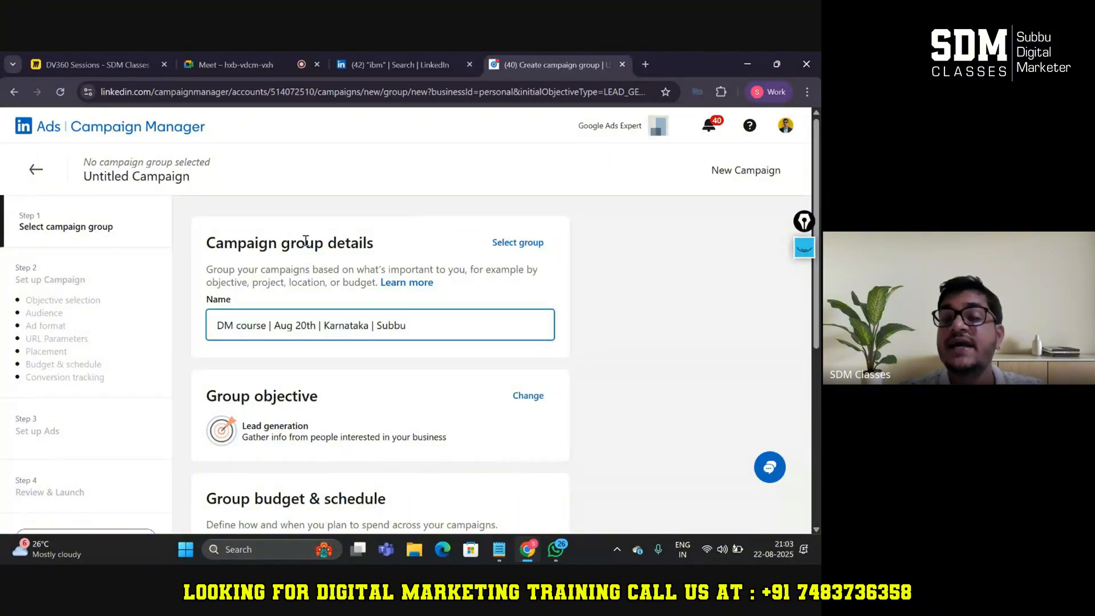
scroll(435, 320, "down", 5)
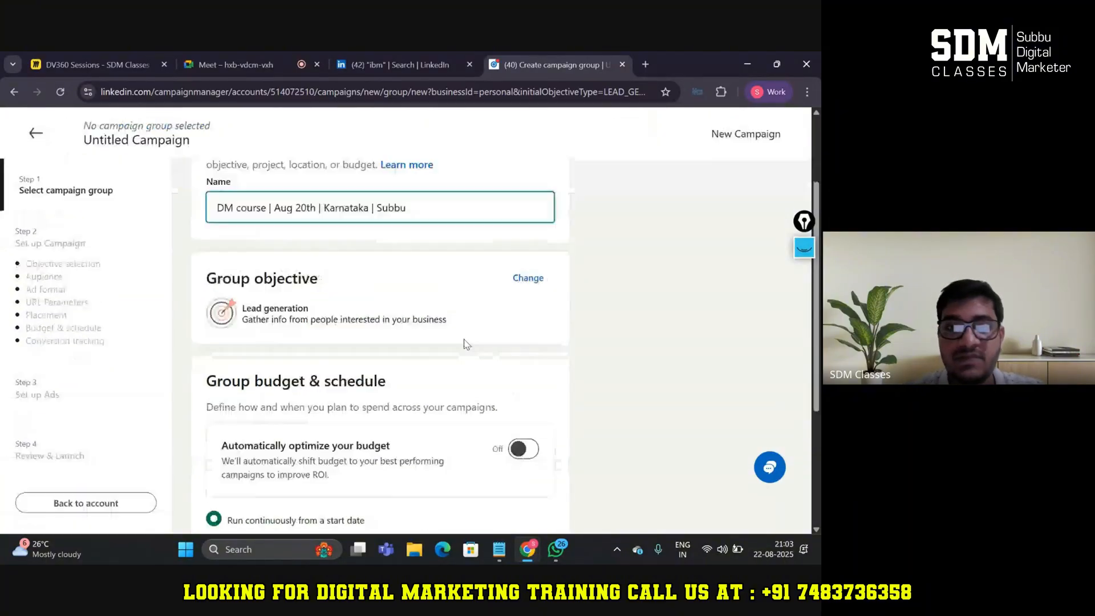
left_click(549, 509)
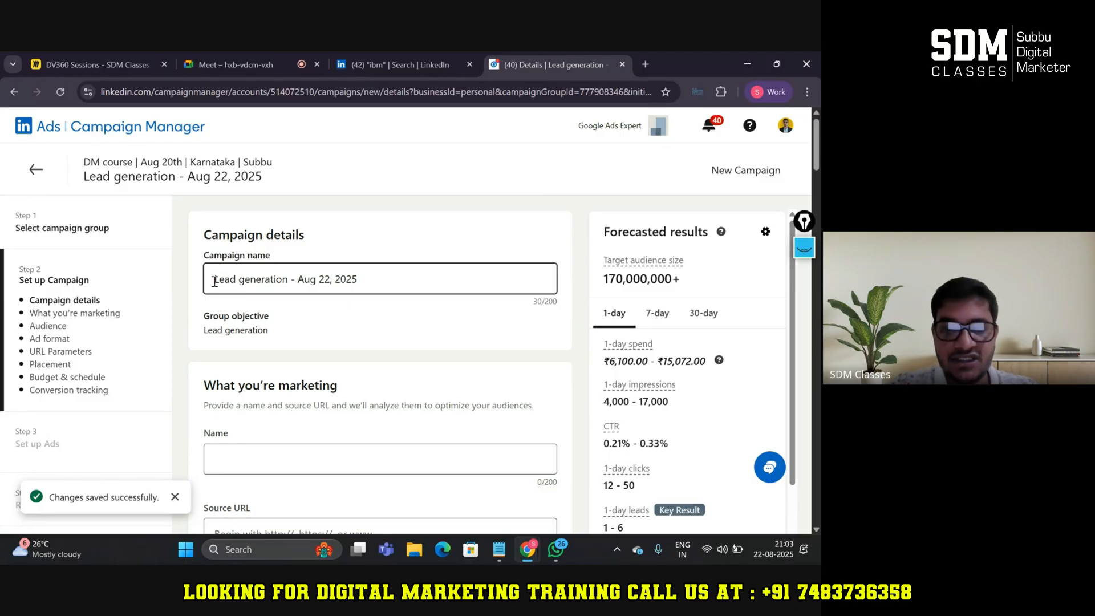
Prefix the default campaign name with "DM course | AUg 20th 2025 | KA |" followed by the marketer's name and a separator.
type("DM course | ")
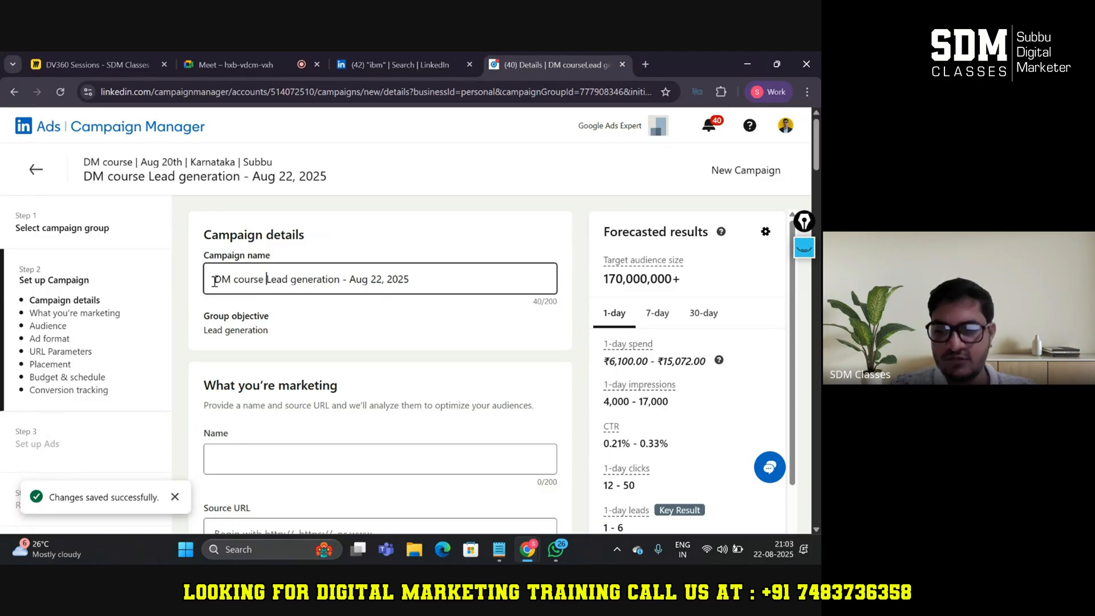
type("AUg 20th ")
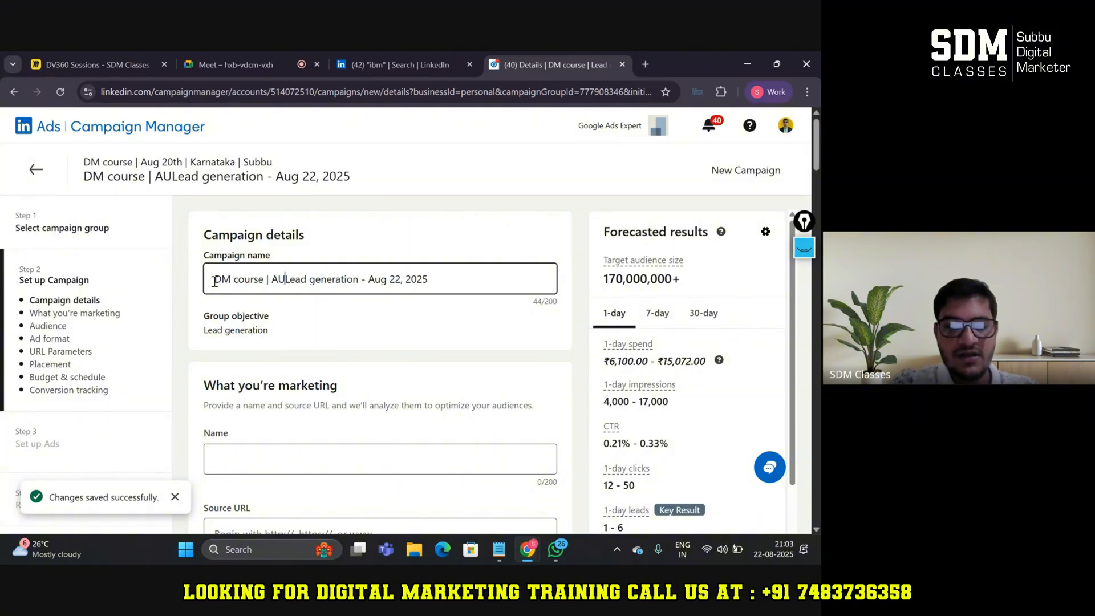
type("2025")
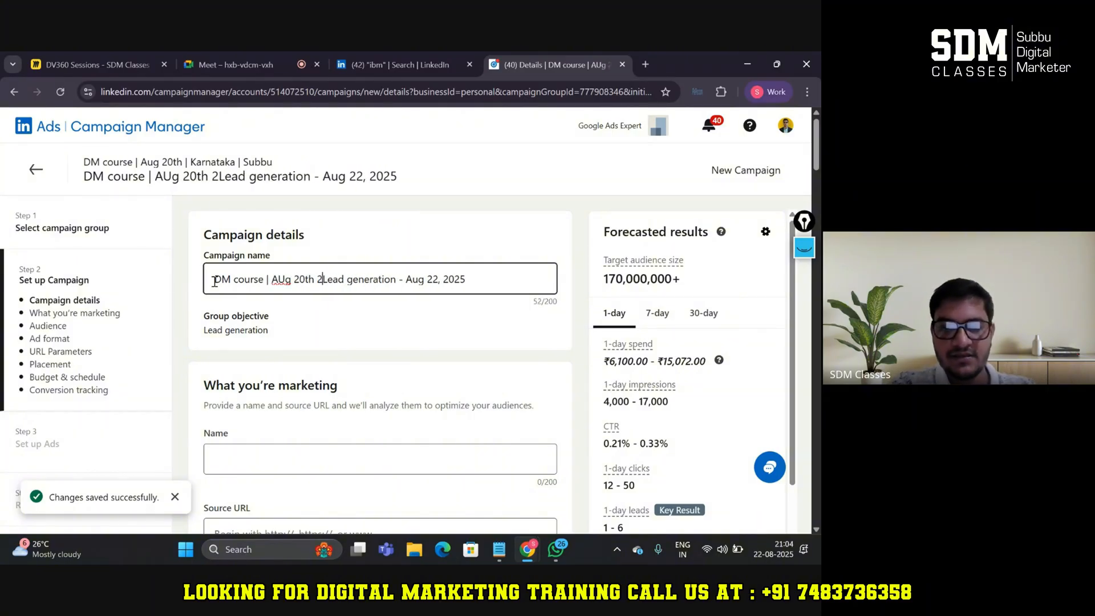
type(" | ")
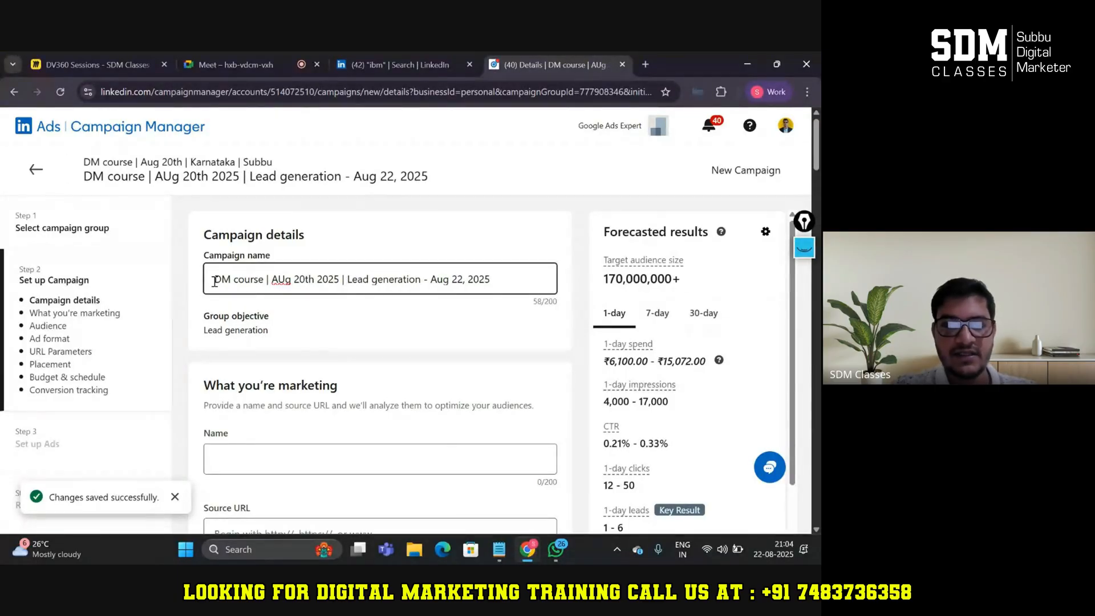
type("Ka")
key("BackSpace")
type("A | Subb")
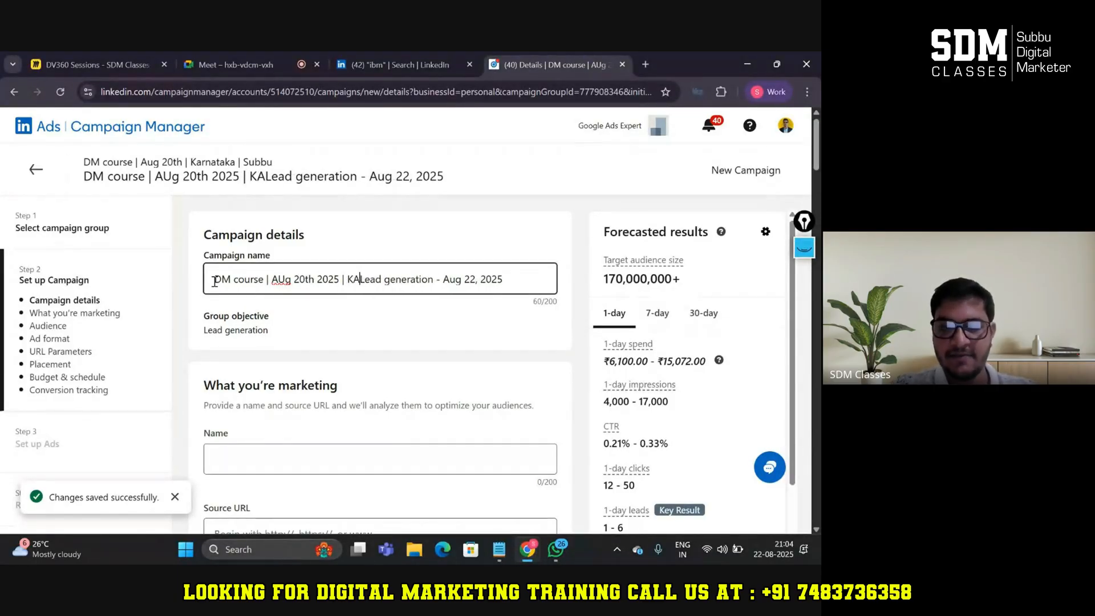
type("u |")
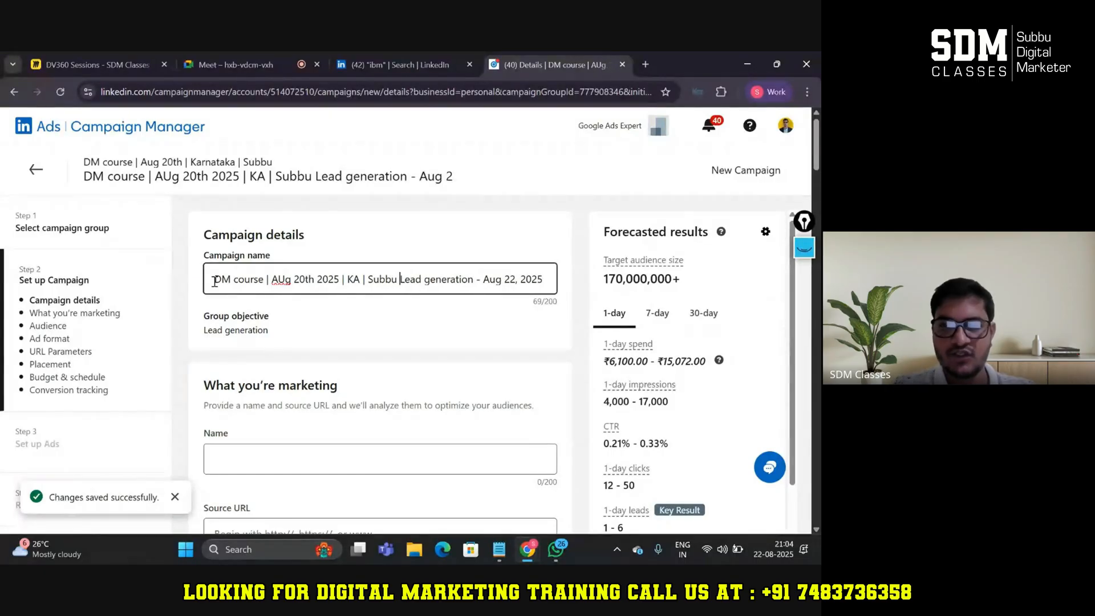
key("End")
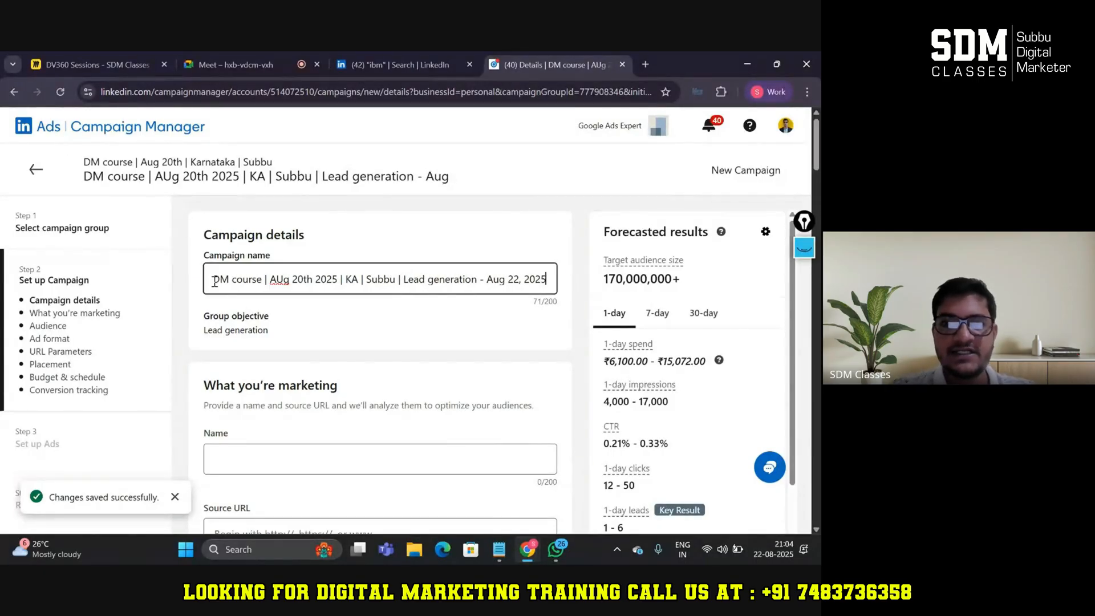
Remove the trailing date from the campaign name so that it ends with "Lead generation".
left_click(480, 280)
left_click_drag(479, 280, 506, 350)
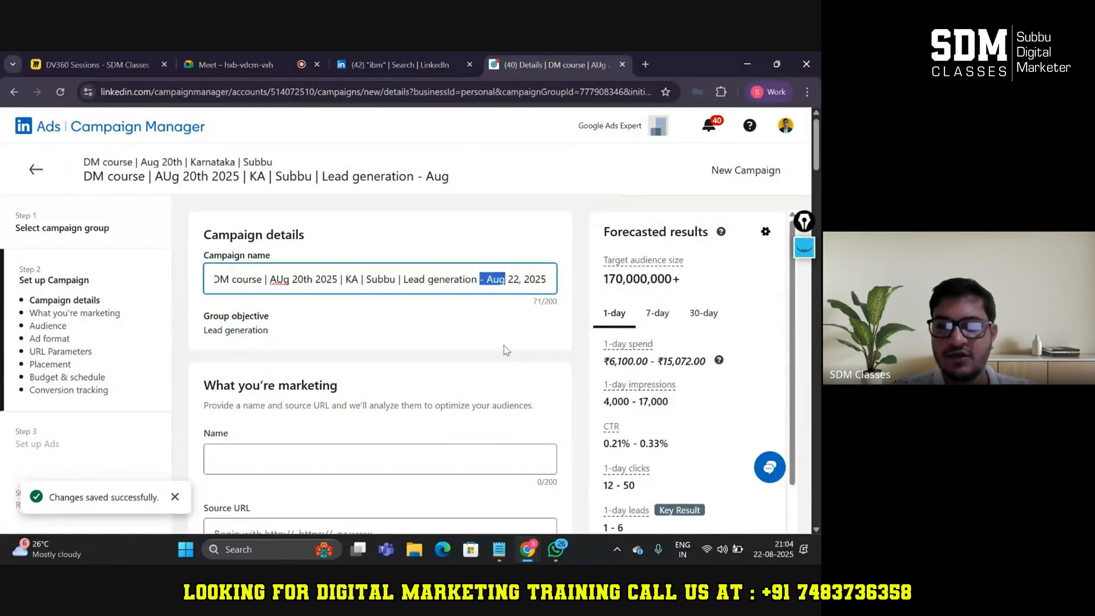
key("BackSpace")
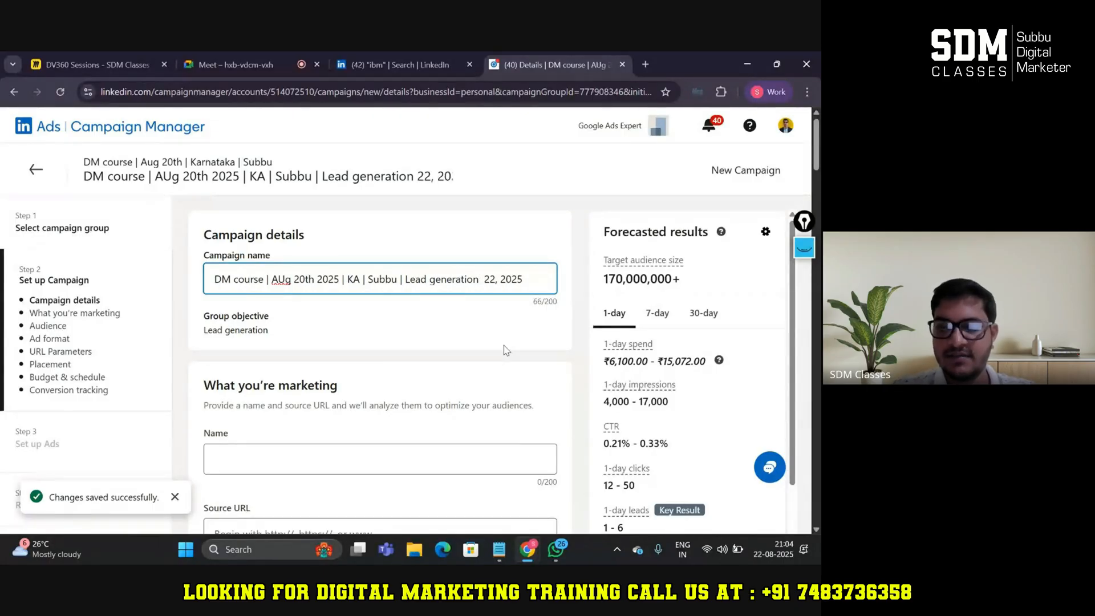
key("shift+Right")
key("shift+Right")
key("shift+Right")
key("shift+Right")
key("shift+Right")
key("shift+Right")
key("shift+Right")
key("shift+Right")
key("Right")
key("BackSpace")
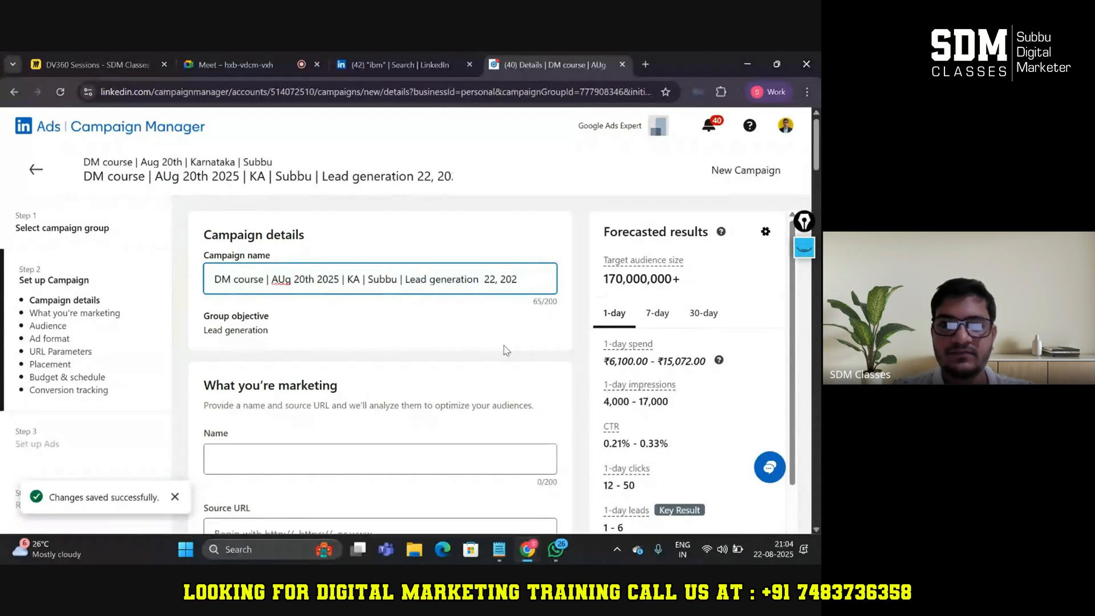
key("BackSpace")
key("BackSpace")
key("BackSpace")
key("BackSpace")
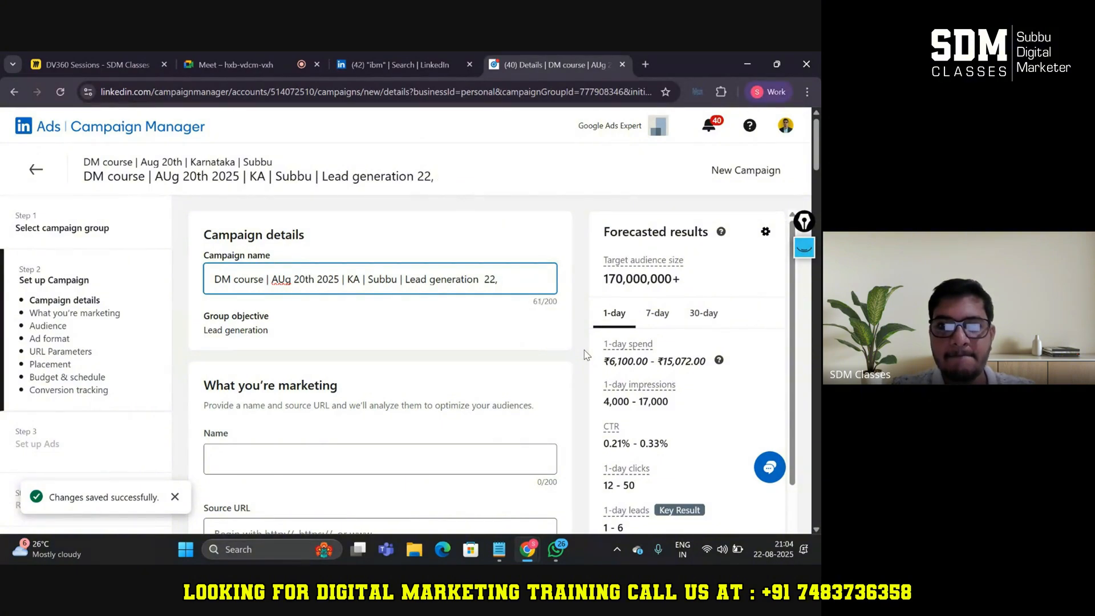
left_click(568, 336)
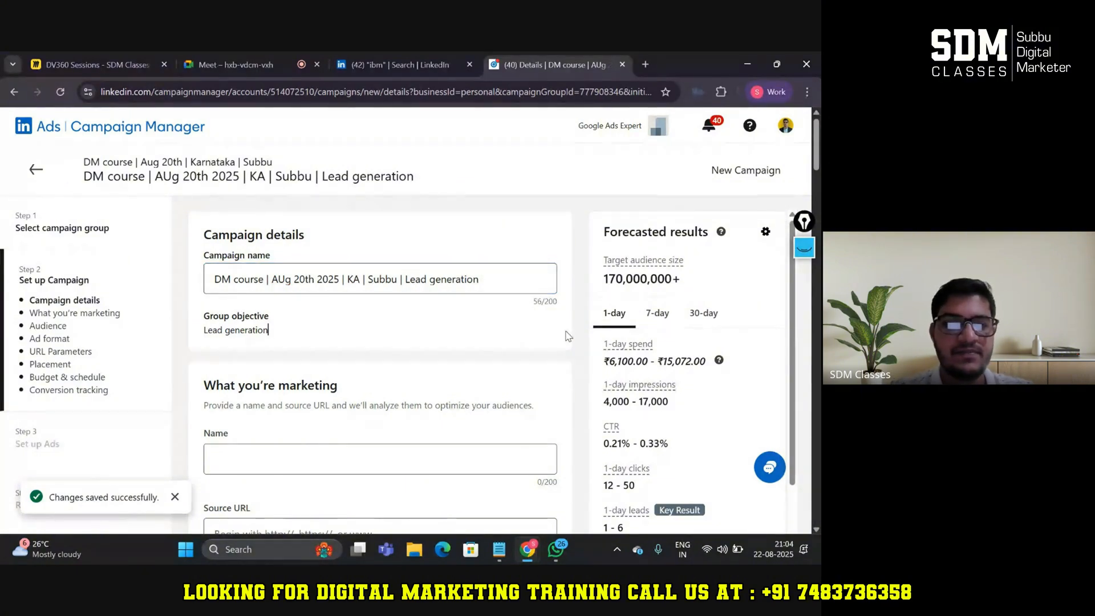
Skip entering a name and source URL for what the campaign is marketing.
scroll(568, 336, "down", 5)
scroll(568, 336, "up", 2)
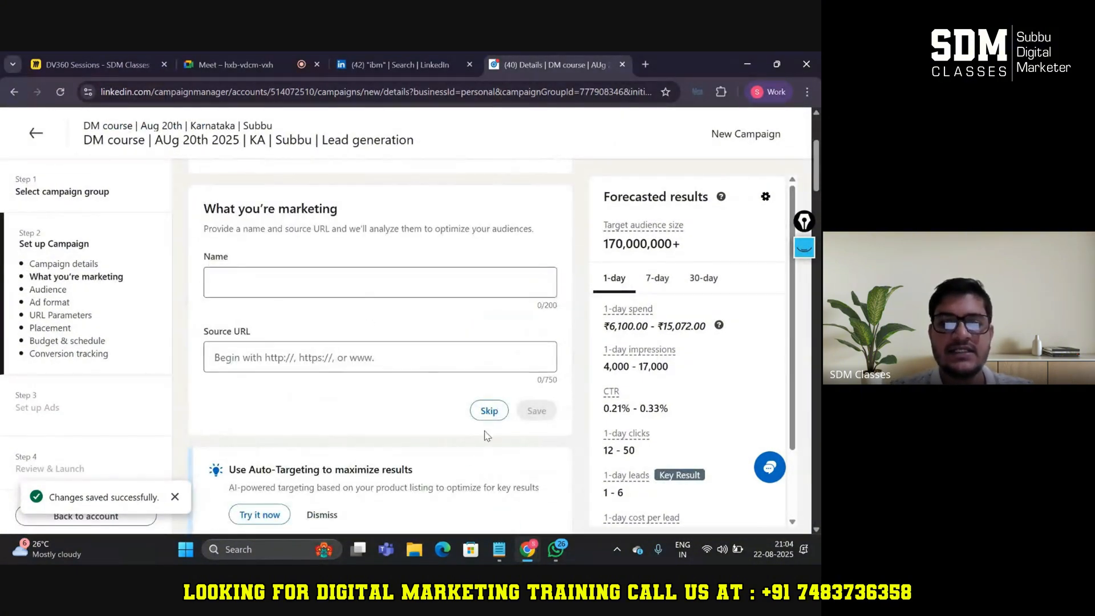
left_click(488, 410)
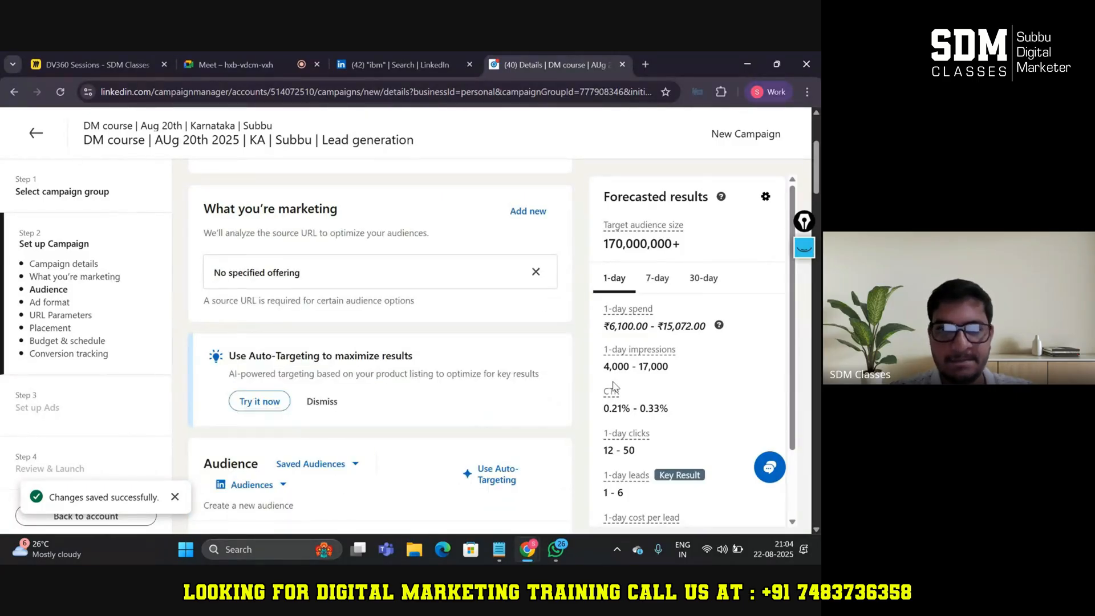
Replace India with "Karnataka, India" as the audience's target location and dismiss the saved-changes notification.
scroll(613, 387, "down", 2)
scroll(559, 383, "down", 4)
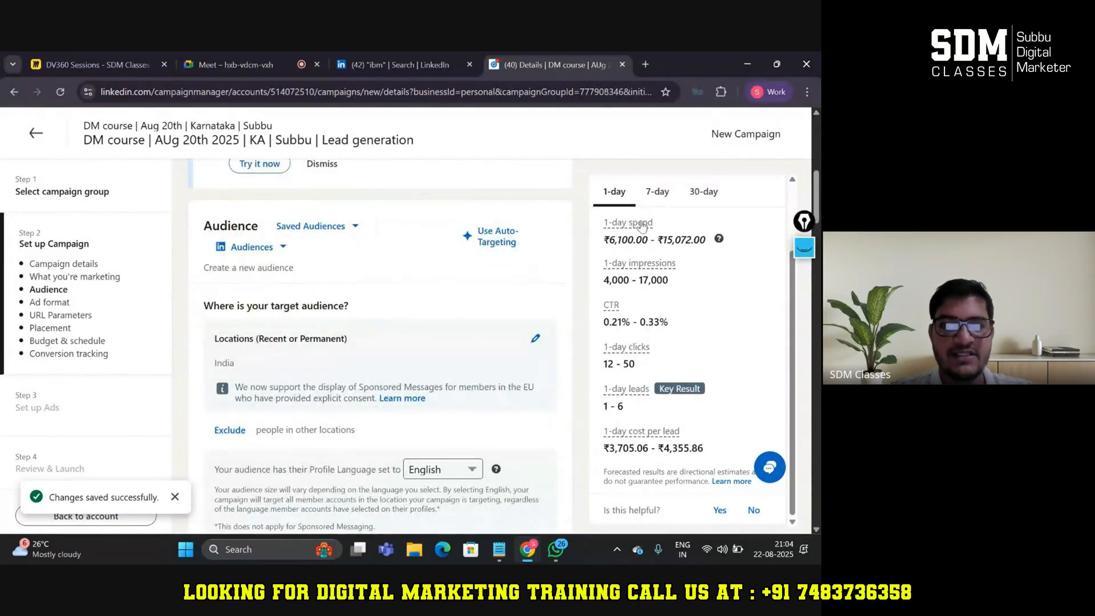
scroll(647, 279, "up", 2)
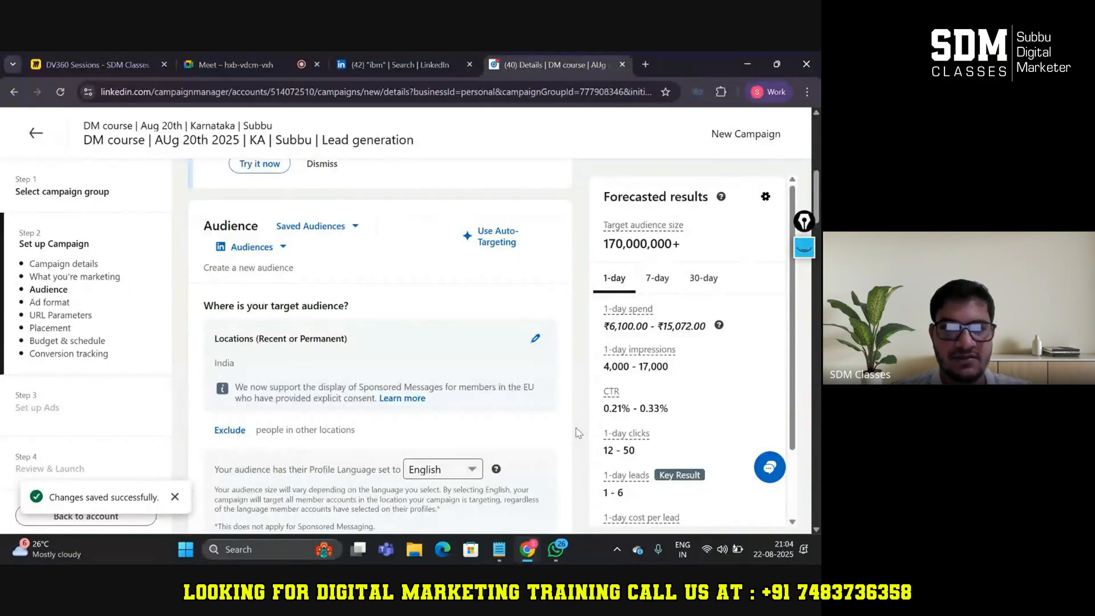
scroll(577, 432, "down", 2)
left_click(535, 238)
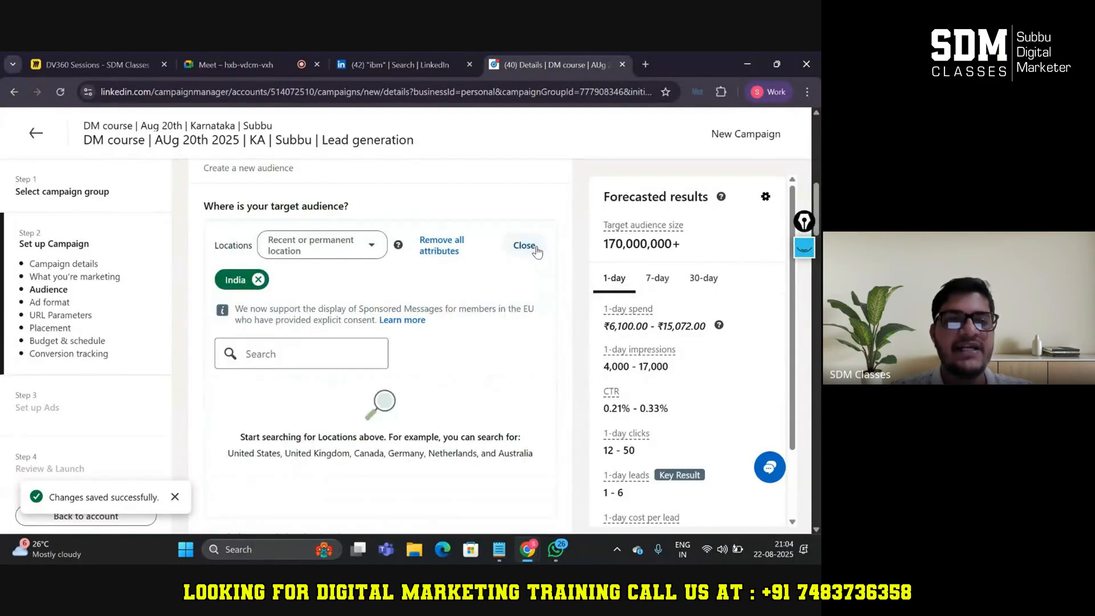
left_click(258, 279)
left_click(272, 338)
type("karnata")
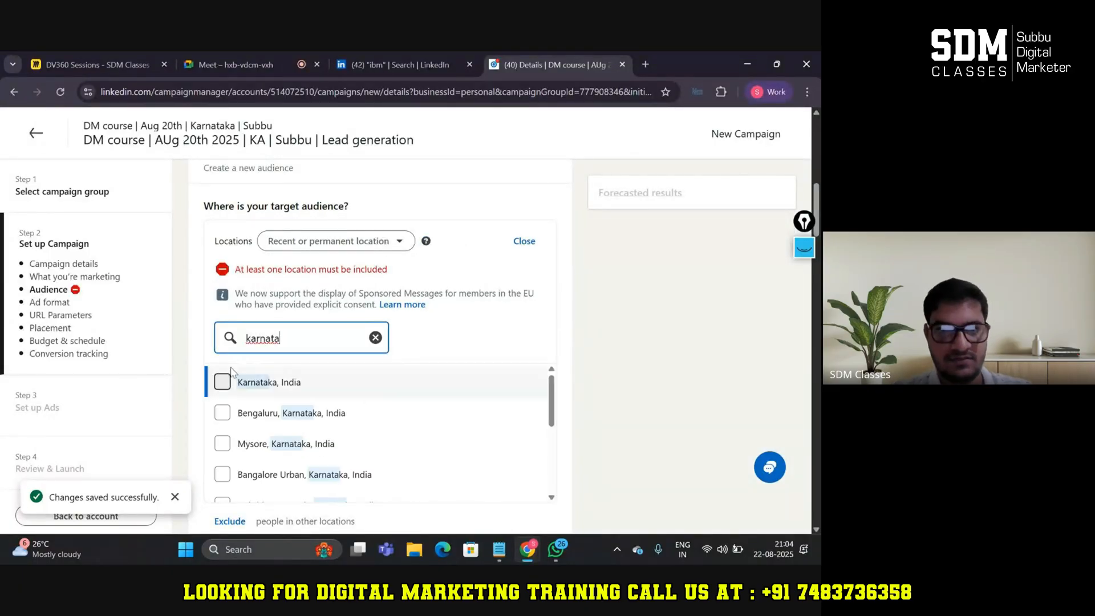
left_click(222, 380)
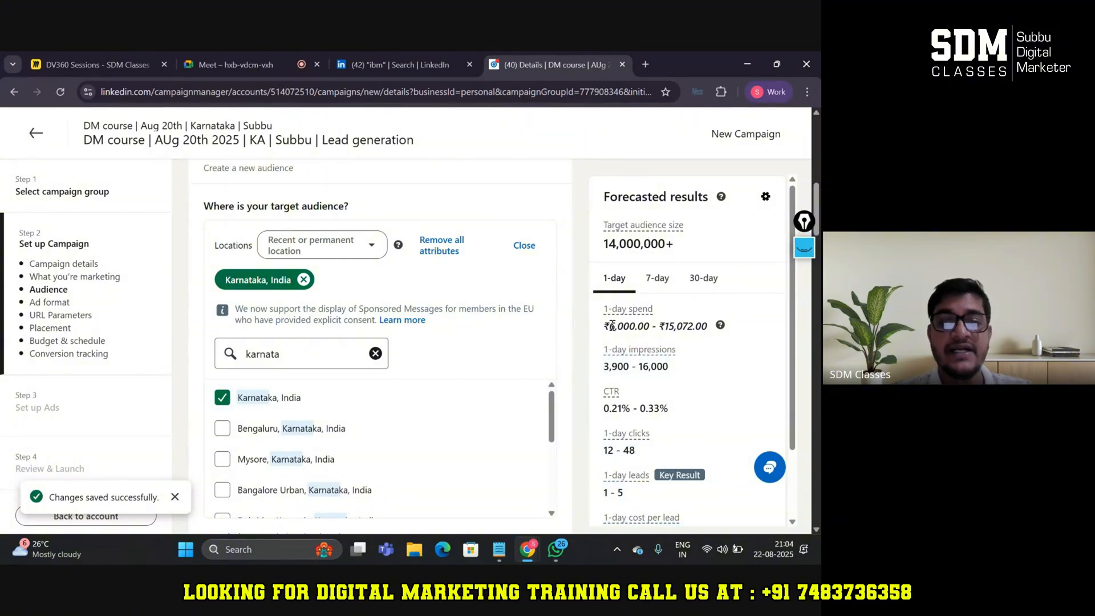
left_click(375, 354)
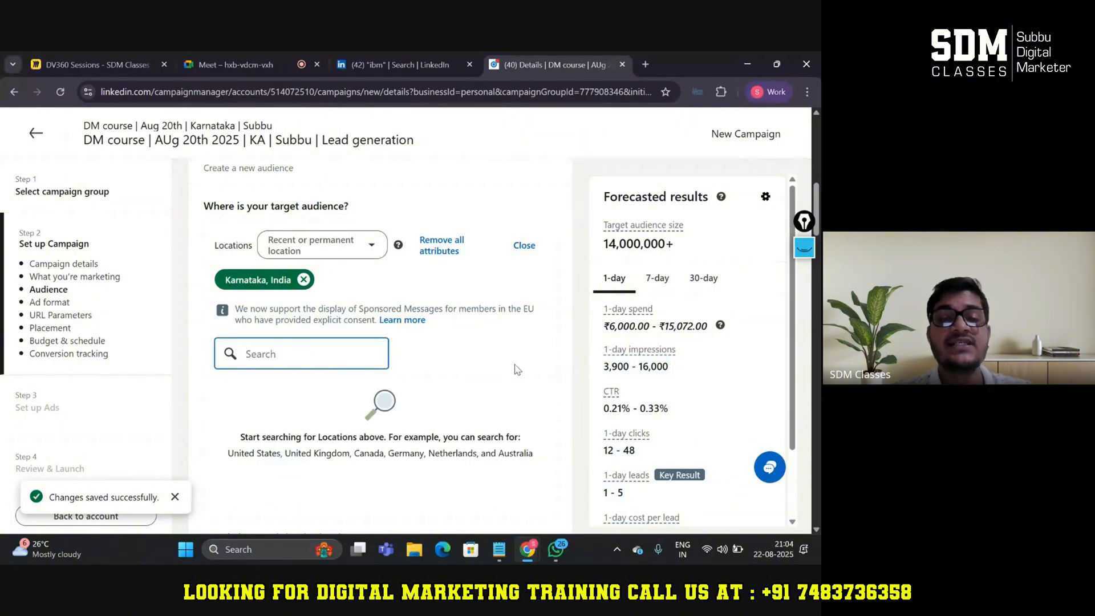
left_click(570, 374)
scroll(572, 379, "down", 1)
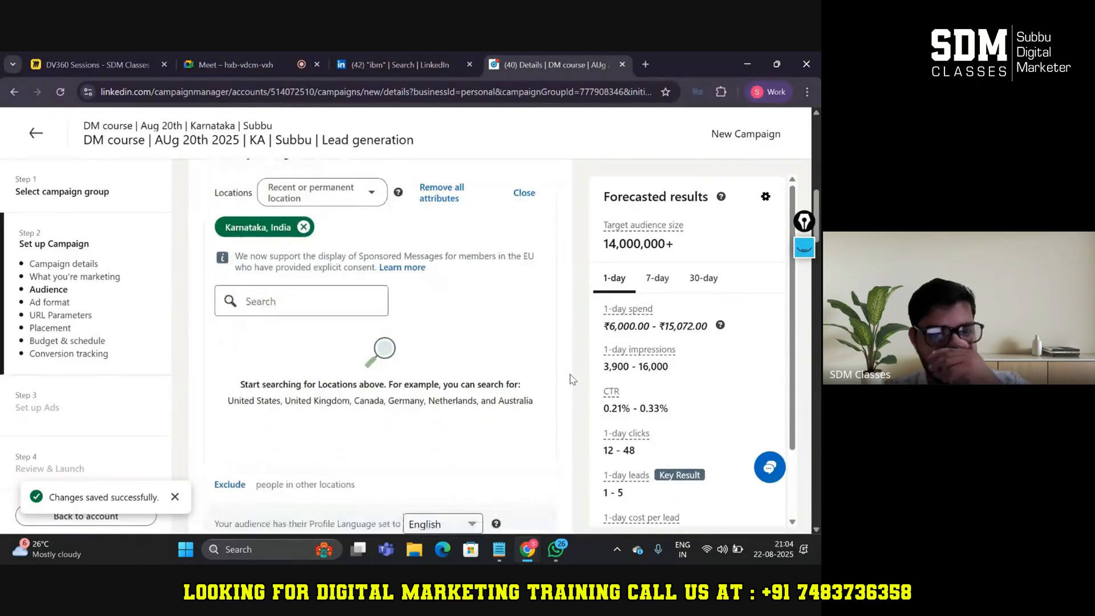
left_click(175, 499)
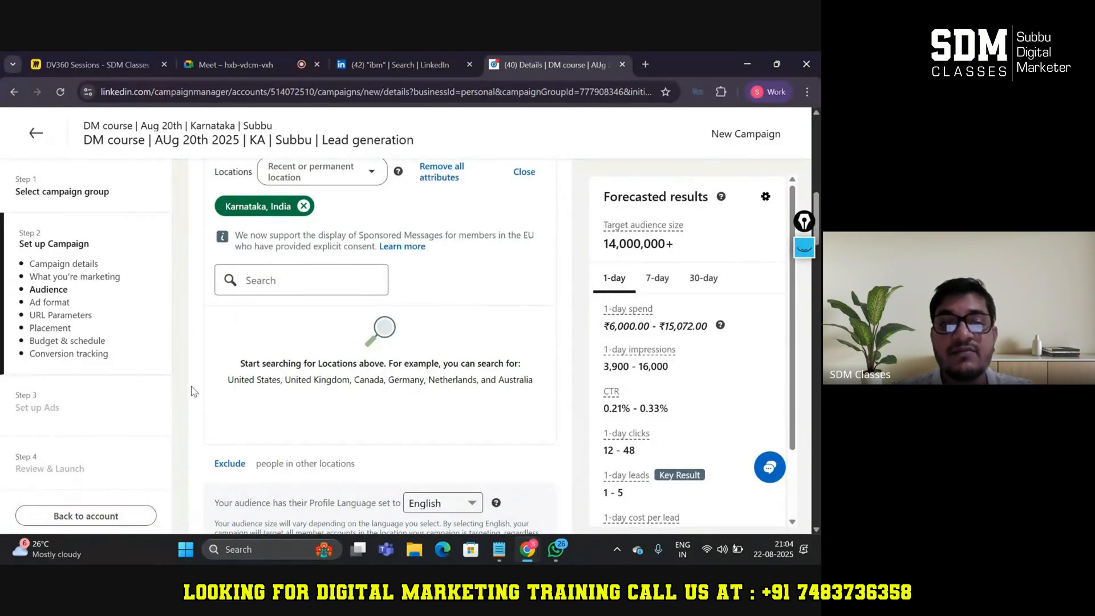
Target the member age ranges 35 to 54 and 55+, accepting the non-discrimination certification, and return to the demographic attributes.
scroll(194, 386, "up", 2)
scroll(194, 386, "down", 4)
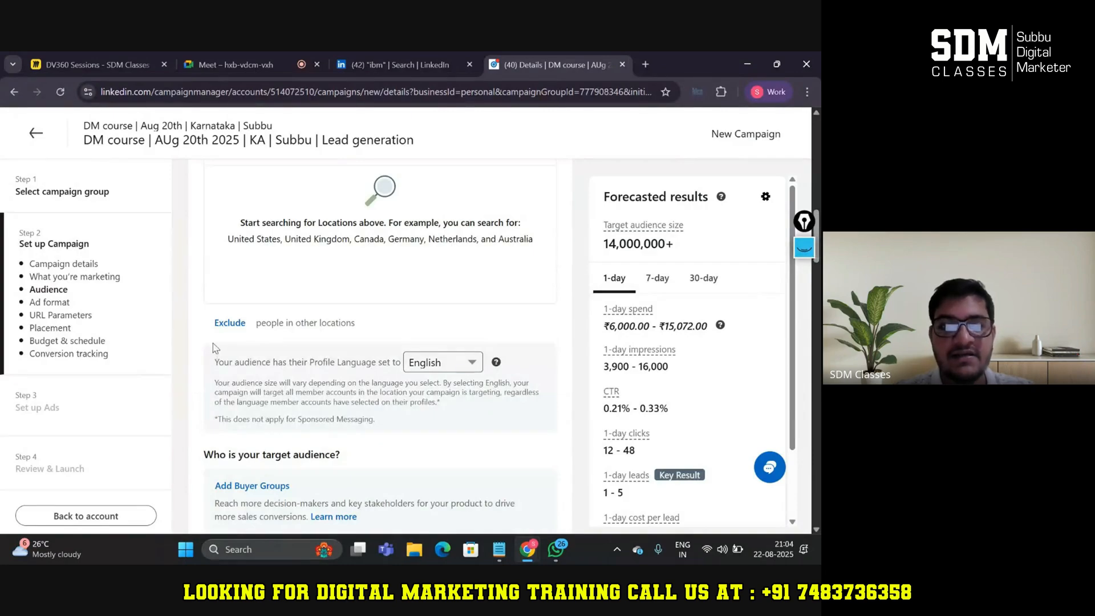
scroll(215, 348, "up", 4)
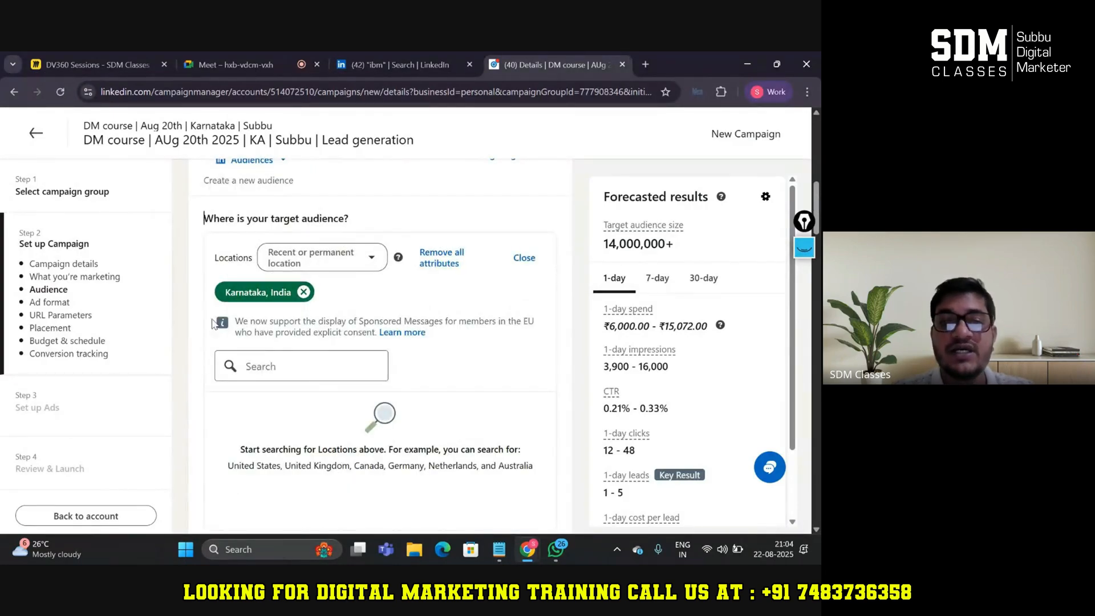
scroll(191, 423, "down", 8)
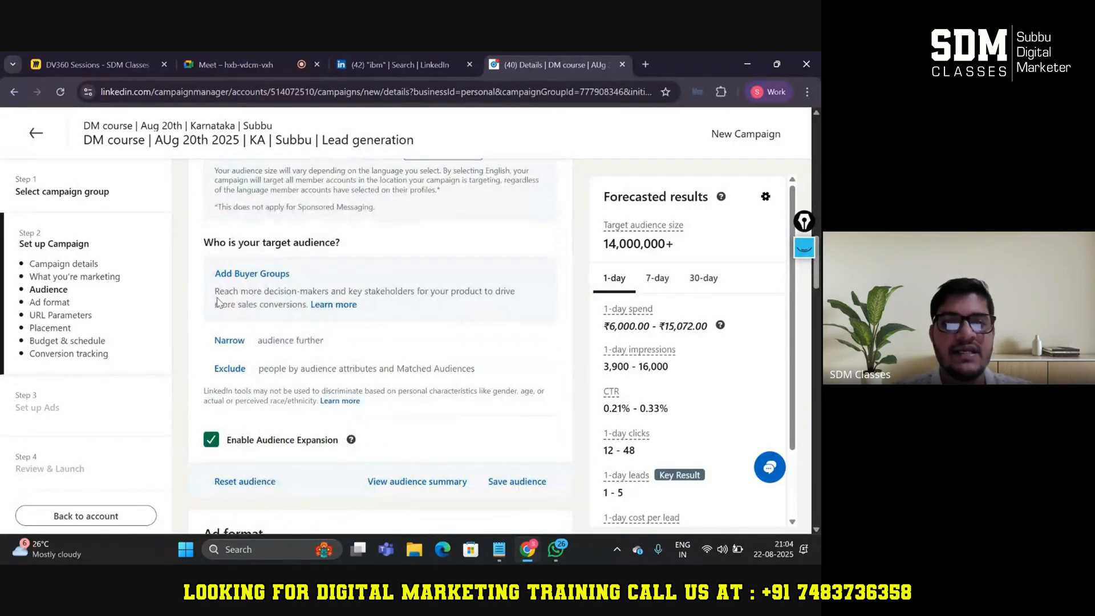
left_click(224, 342)
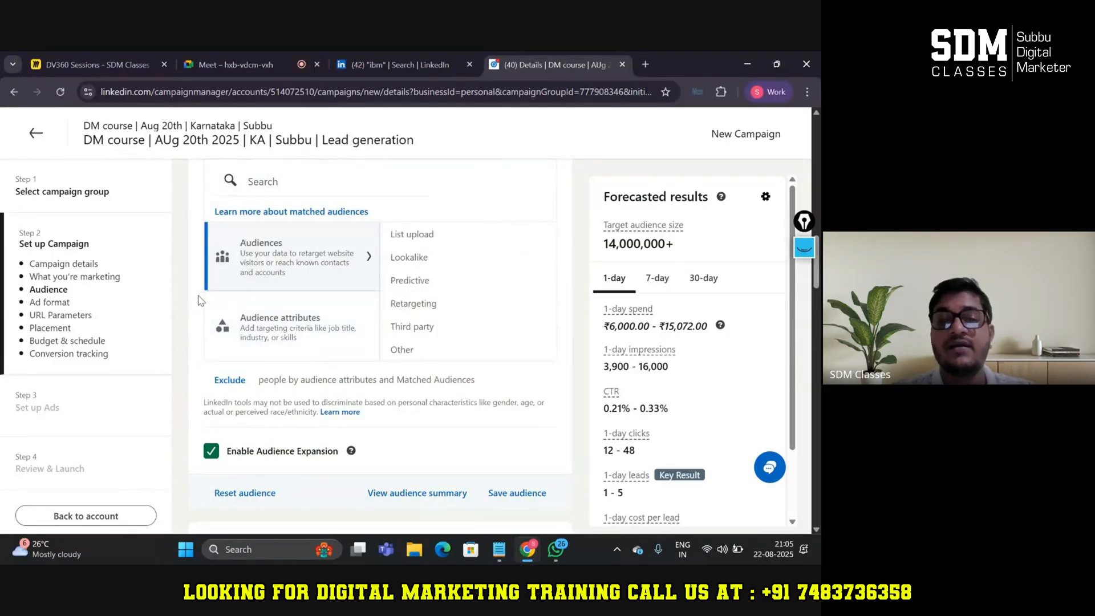
scroll(200, 300, "up", 1)
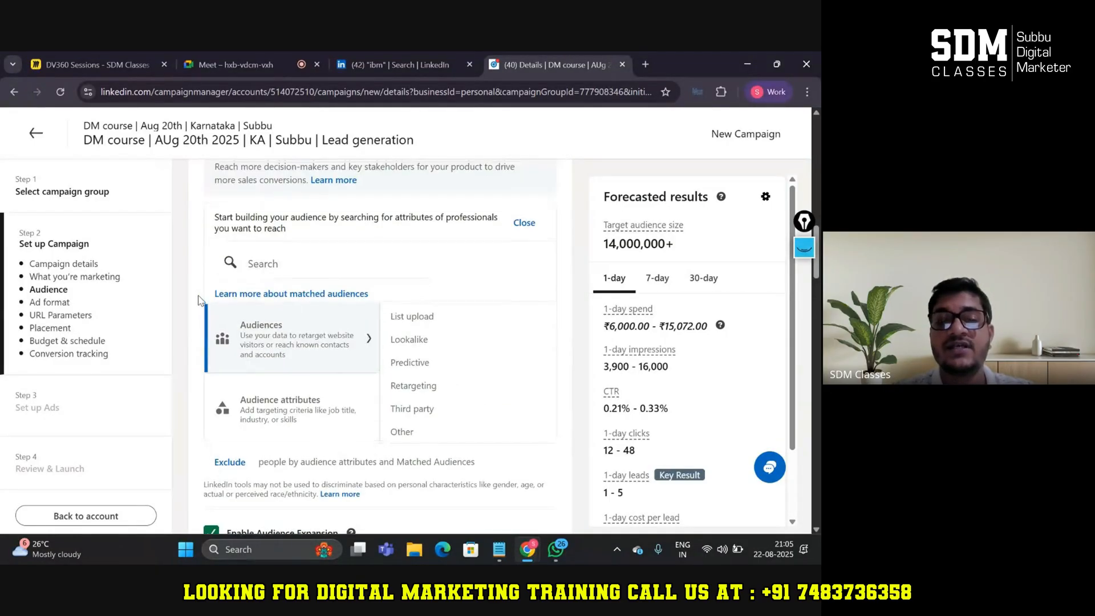
left_click(246, 382)
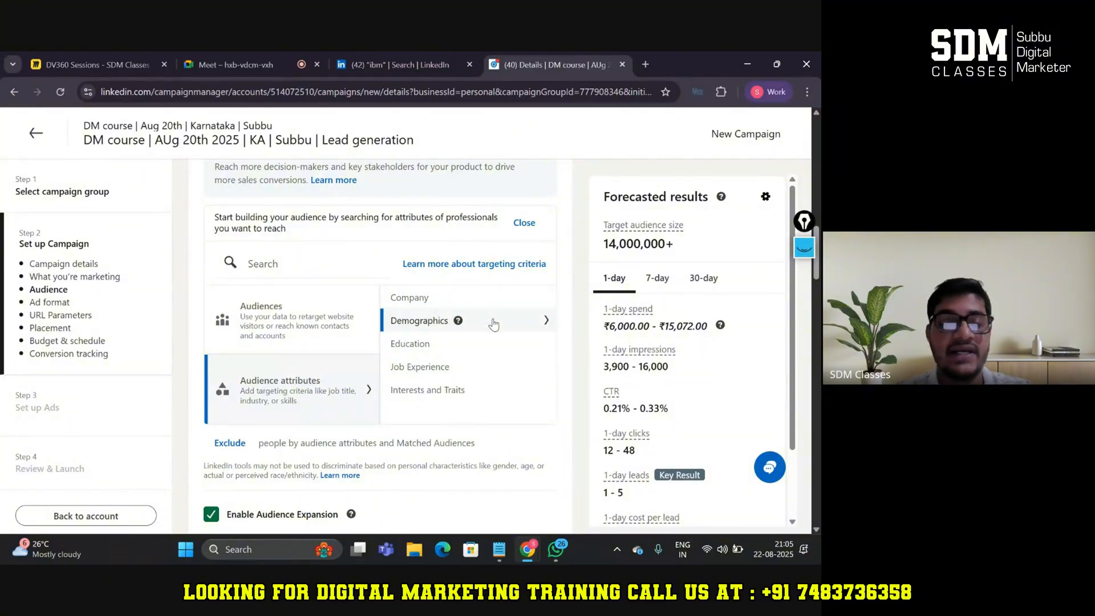
left_click(488, 321)
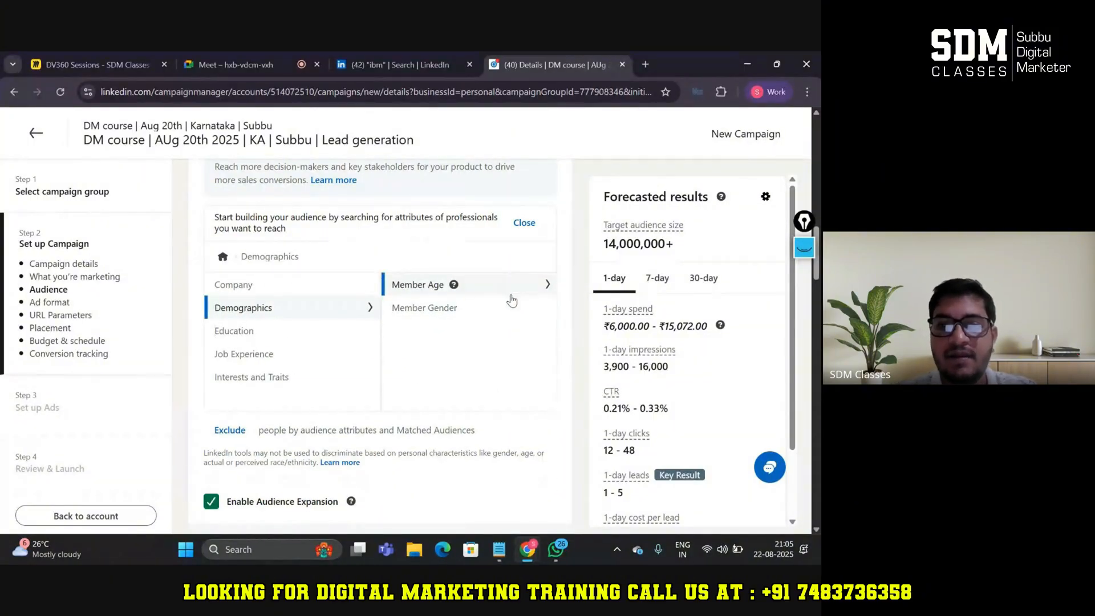
left_click(512, 292)
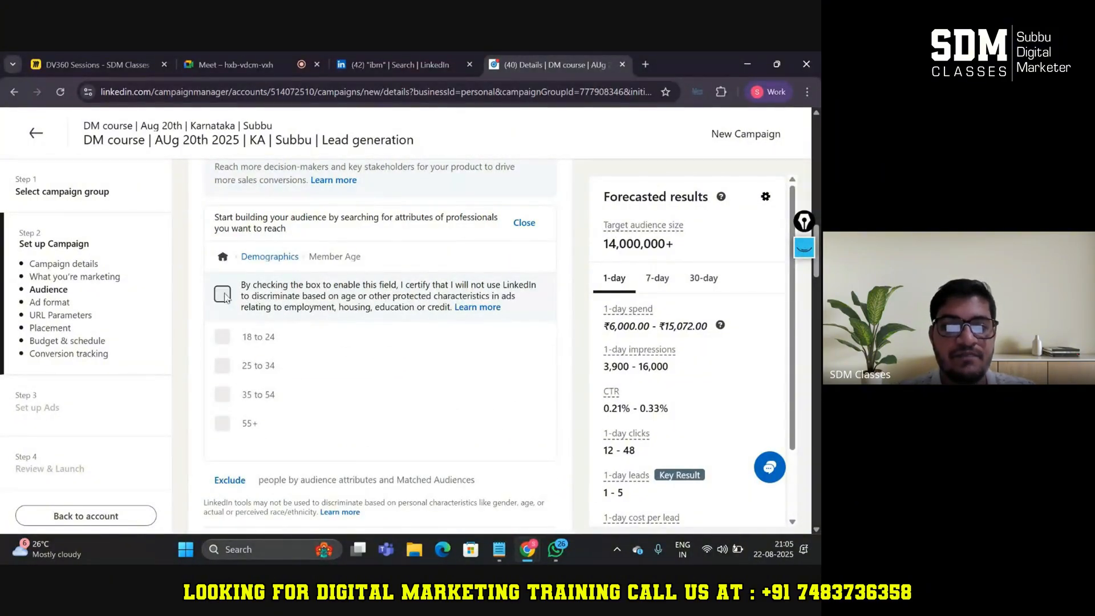
left_click(223, 295)
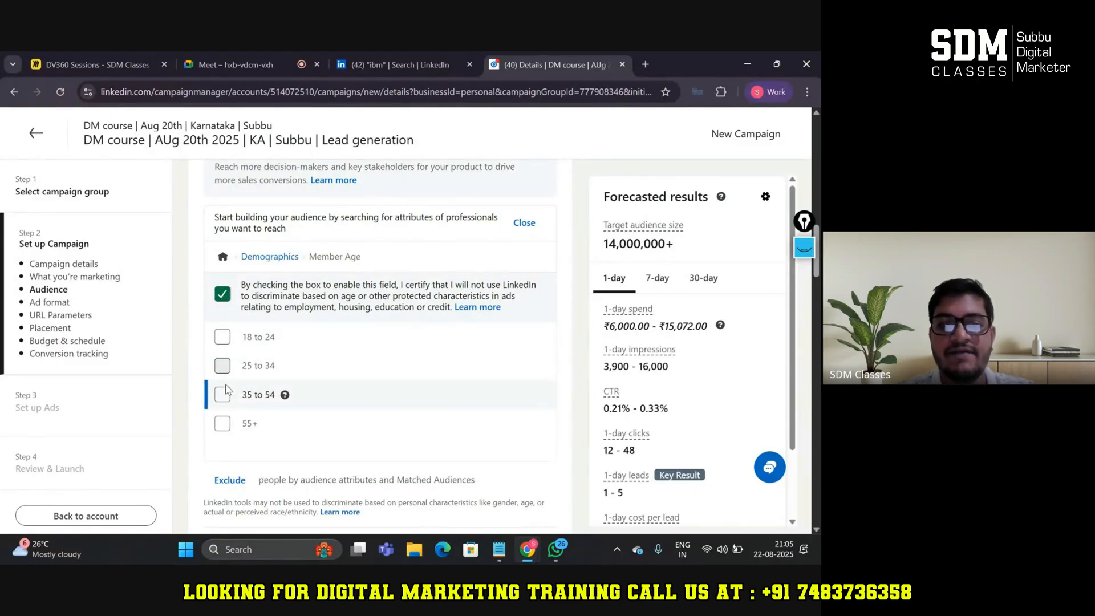
left_click(222, 394)
scroll(225, 393, "down", 2)
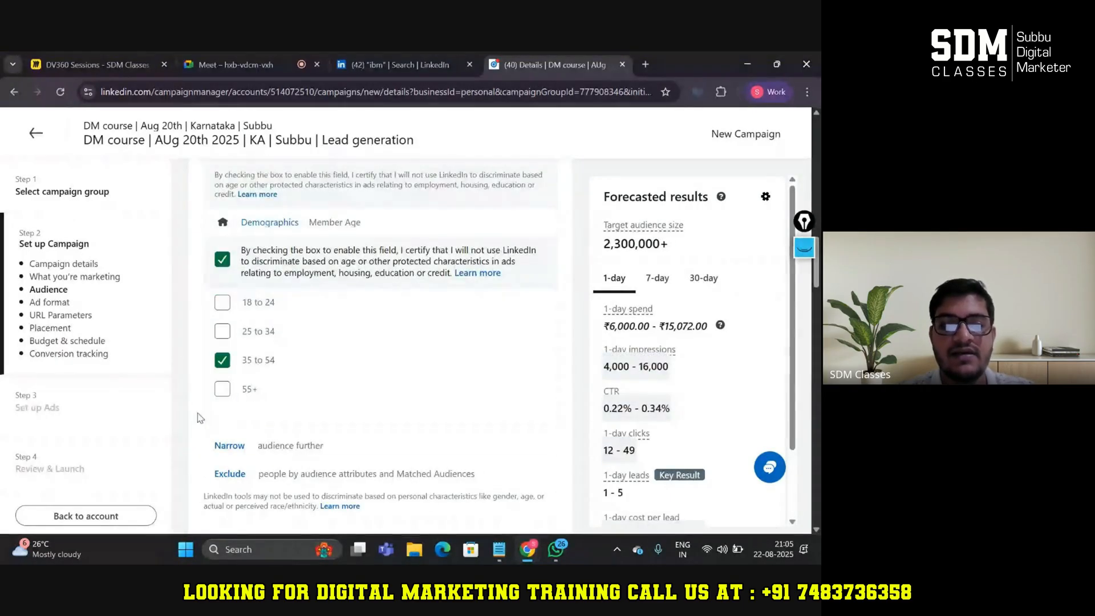
left_click(223, 389)
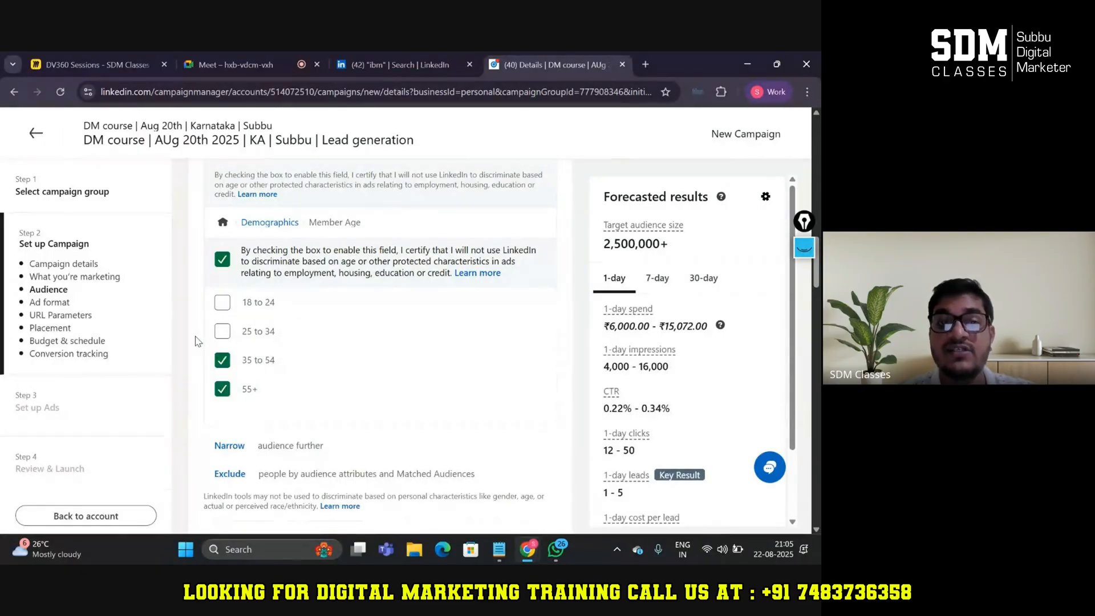
scroll(195, 341, "up", 1)
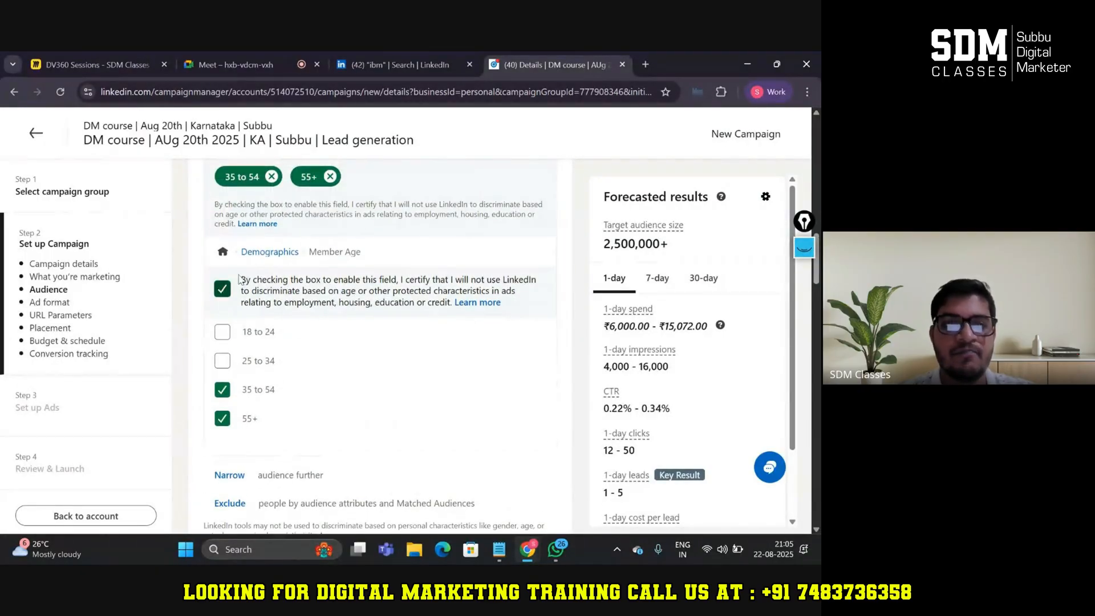
left_click(258, 252)
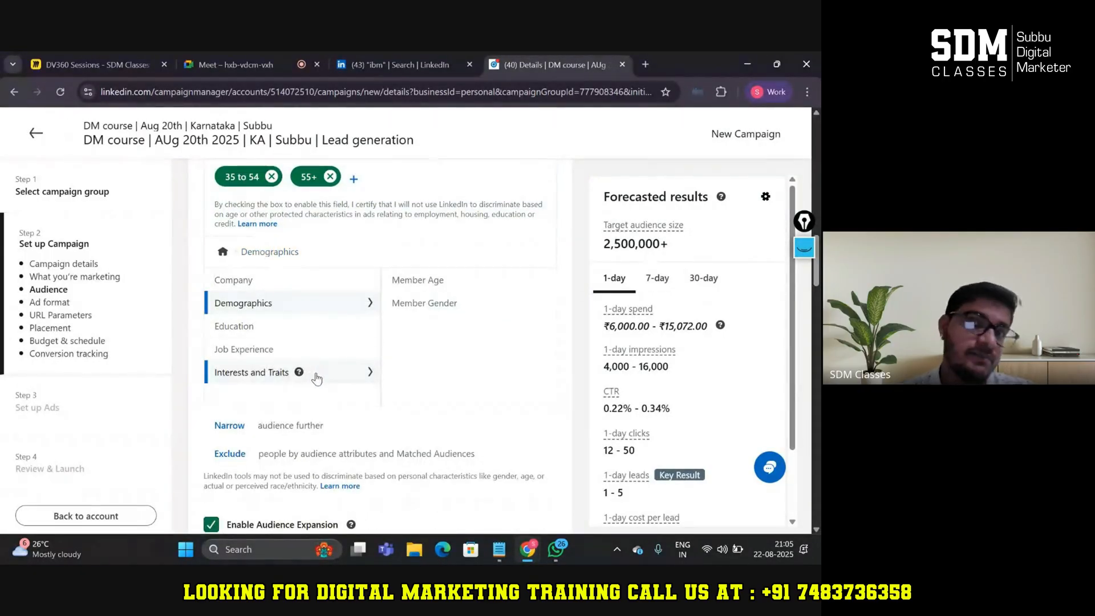
Add the degrees "Master of Business Administration - MBA" and "Executive MBA" to the audience's education targeting.
left_click(340, 334)
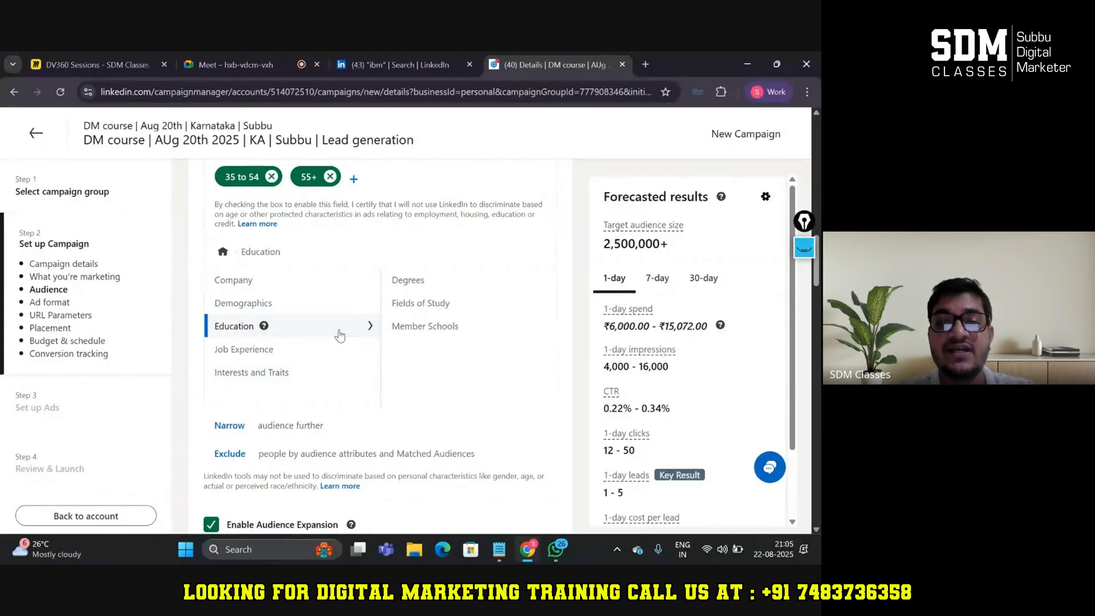
left_click(513, 290)
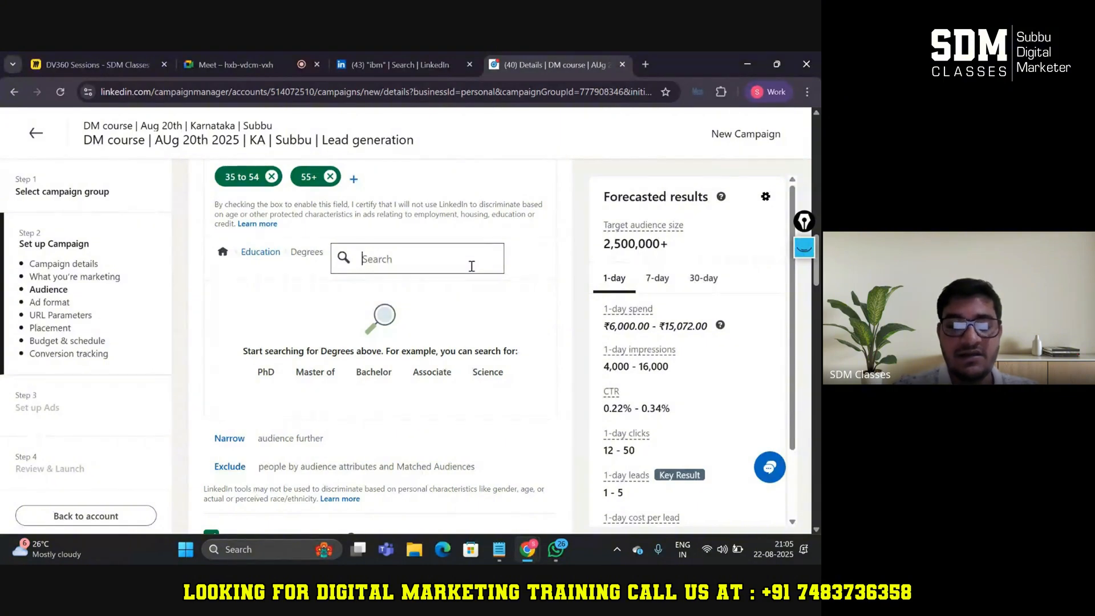
type("en")
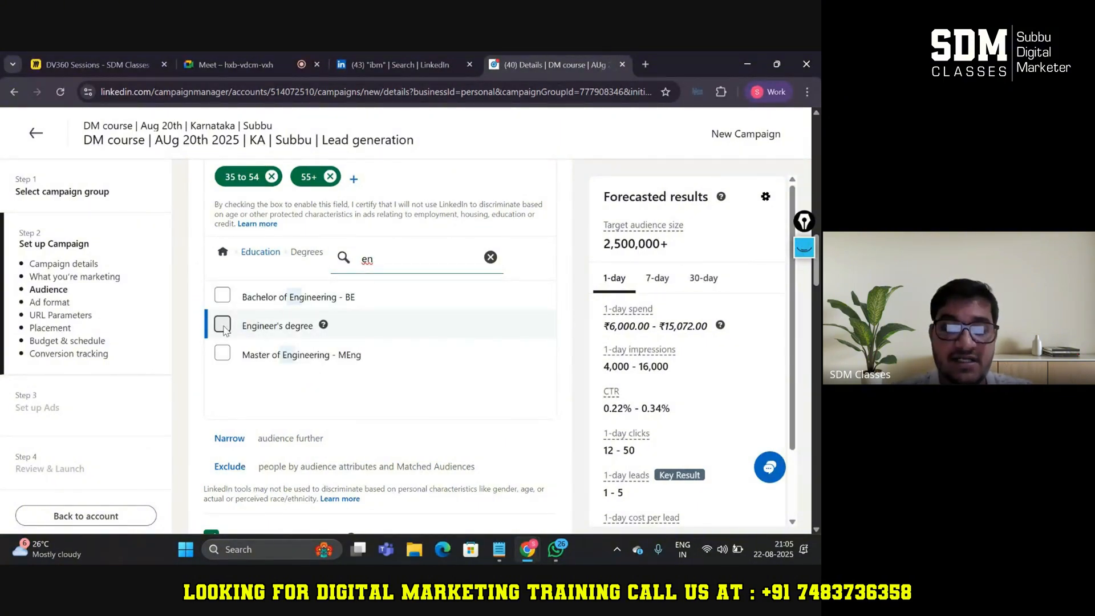
key("BackSpace")
key("BackSpace")
type("mba")
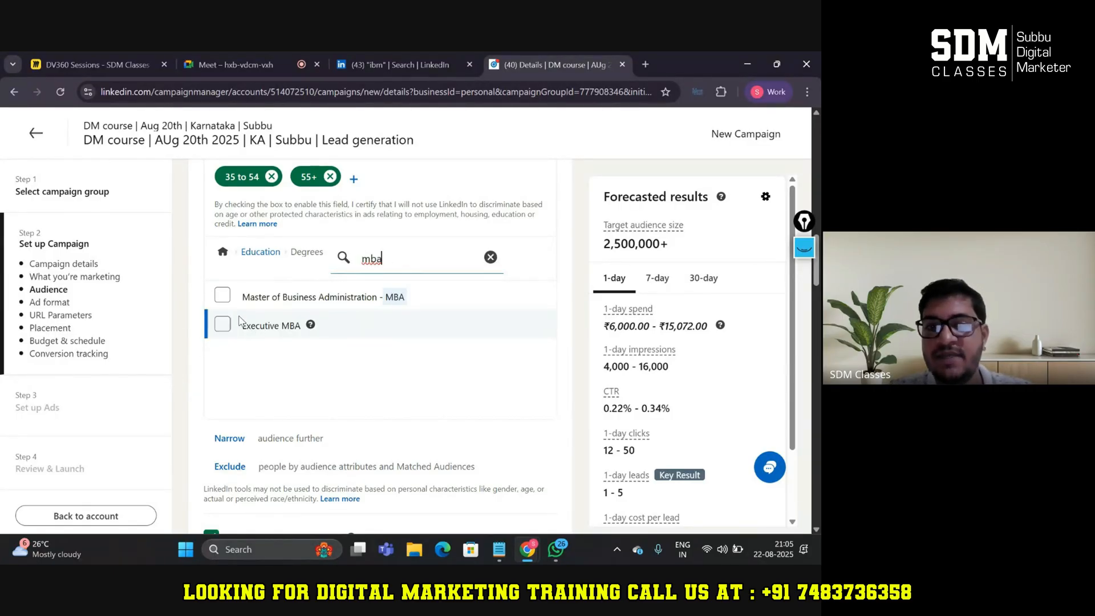
left_click(222, 295)
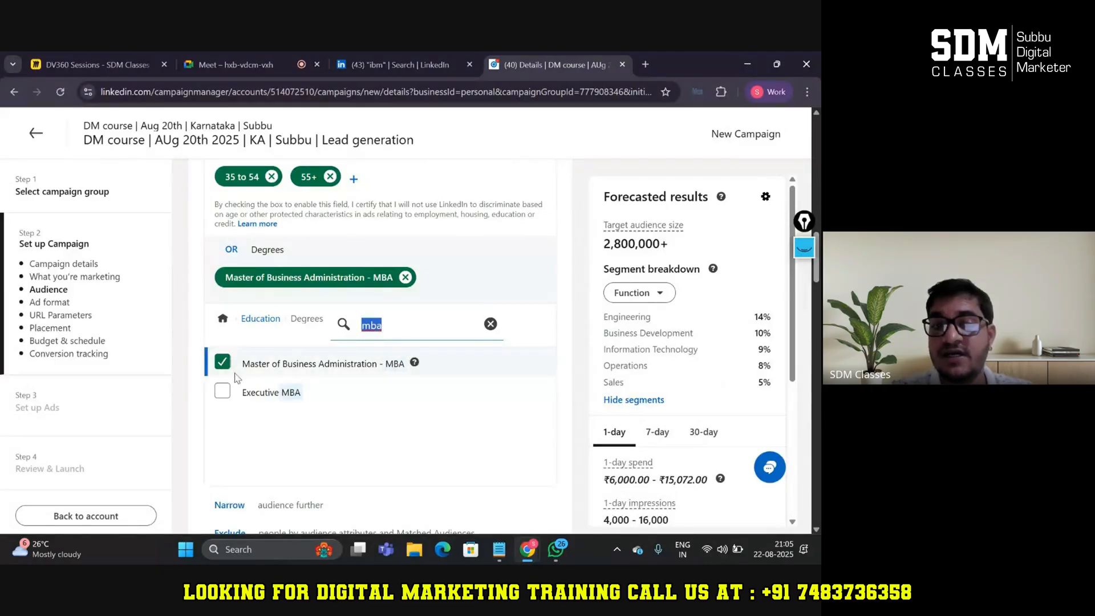
left_click(222, 391)
Switch the campaign budget to both a daily and lifetime budget, and set the lifetime budget to ₹26,000.
scroll(200, 363, "down", 2)
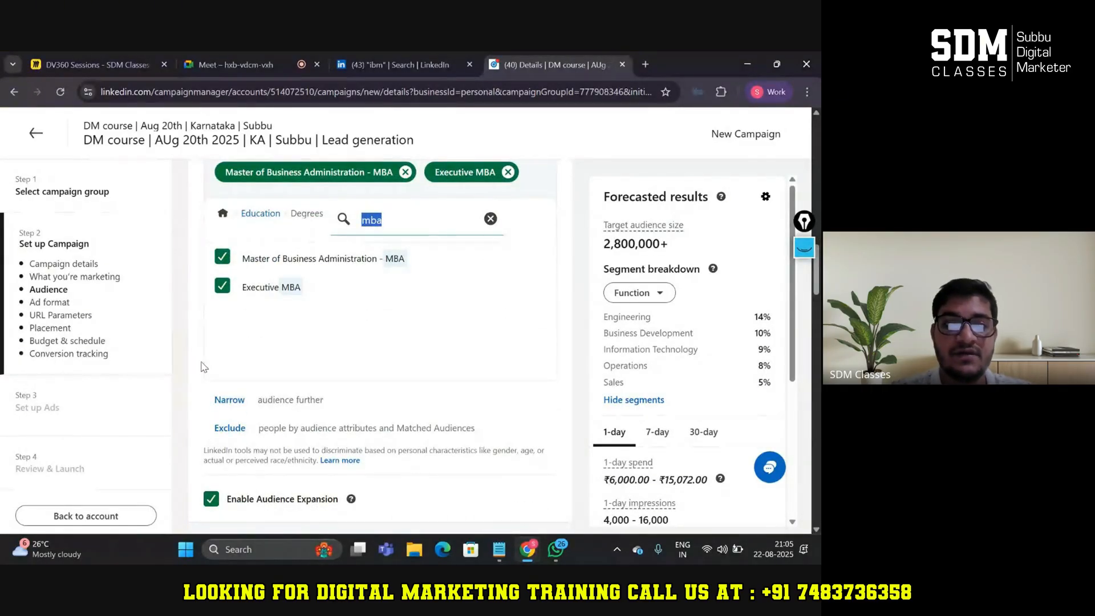
scroll(200, 367, "down", 2)
scroll(201, 367, "down", 5)
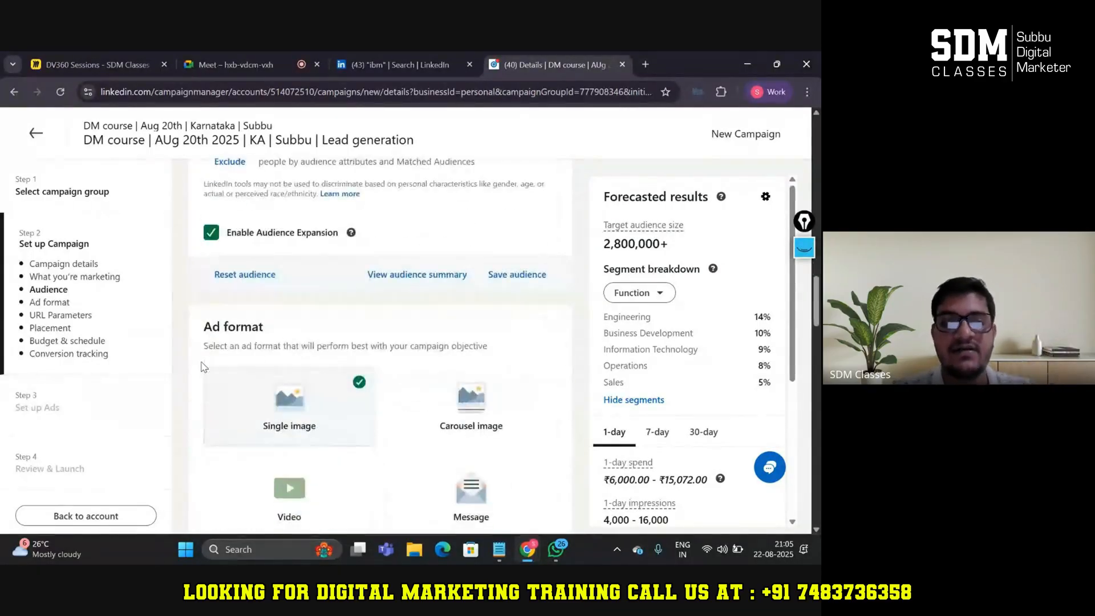
scroll(201, 366, "down", 3)
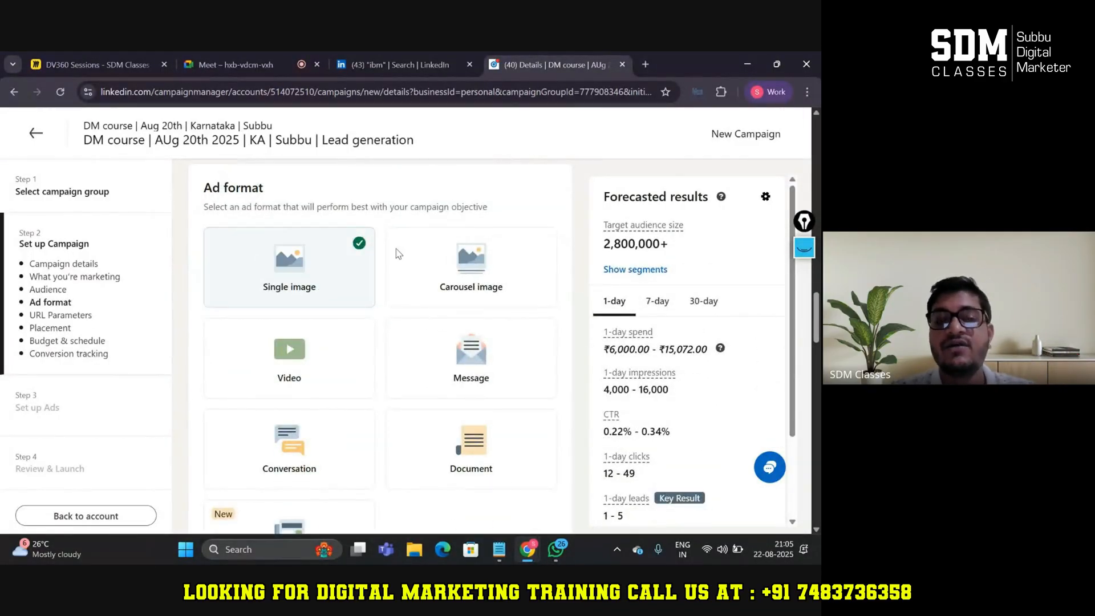
scroll(566, 363, "down", 3)
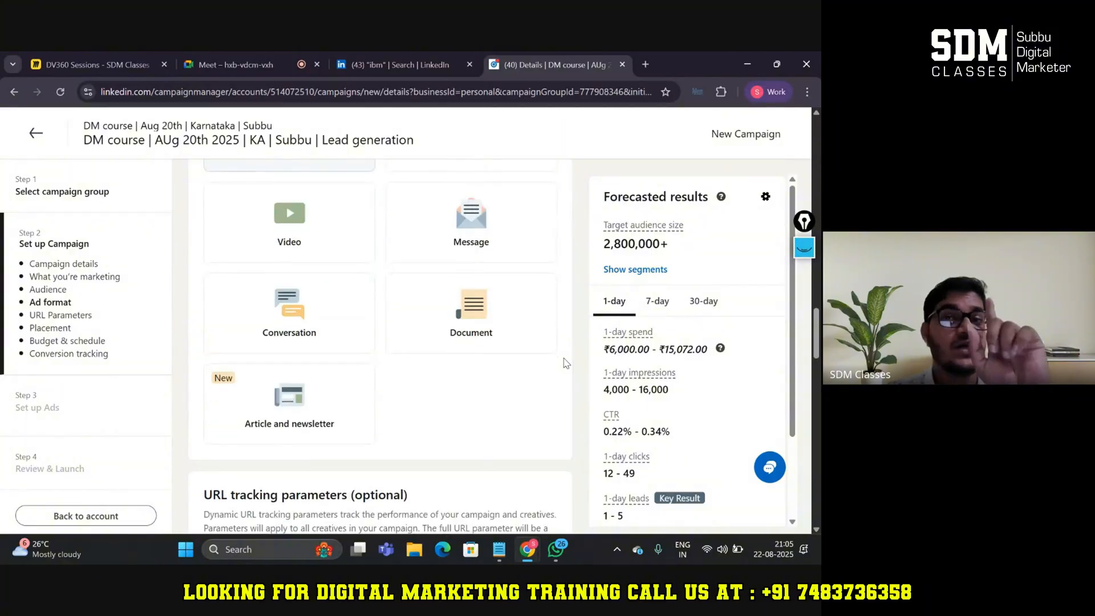
scroll(565, 362, "down", 15)
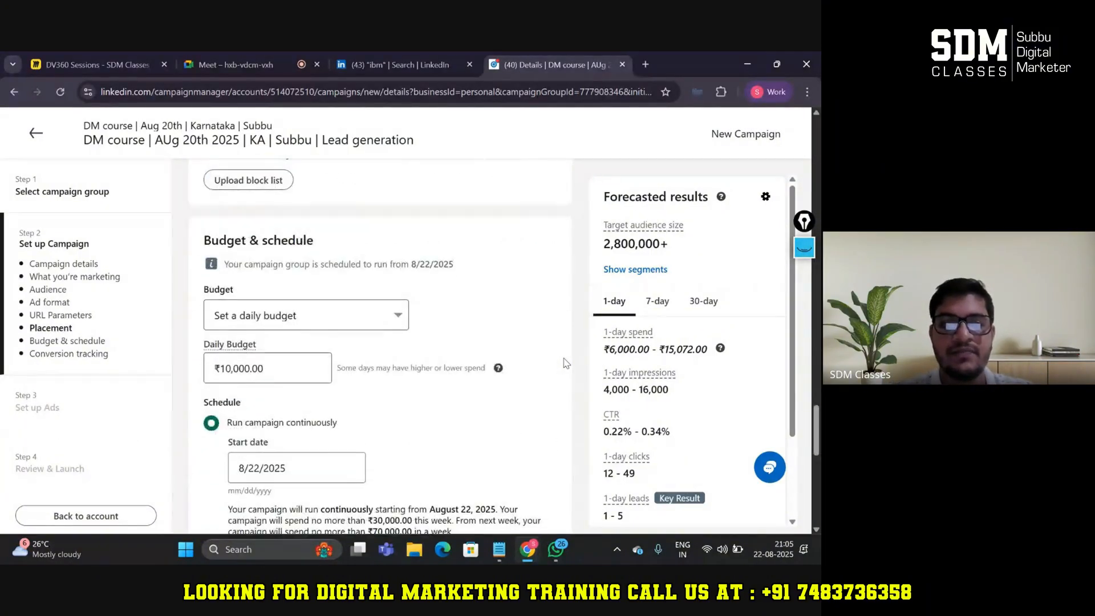
scroll(565, 363, "down", 4)
scroll(328, 228, "up", 3)
left_click(328, 222)
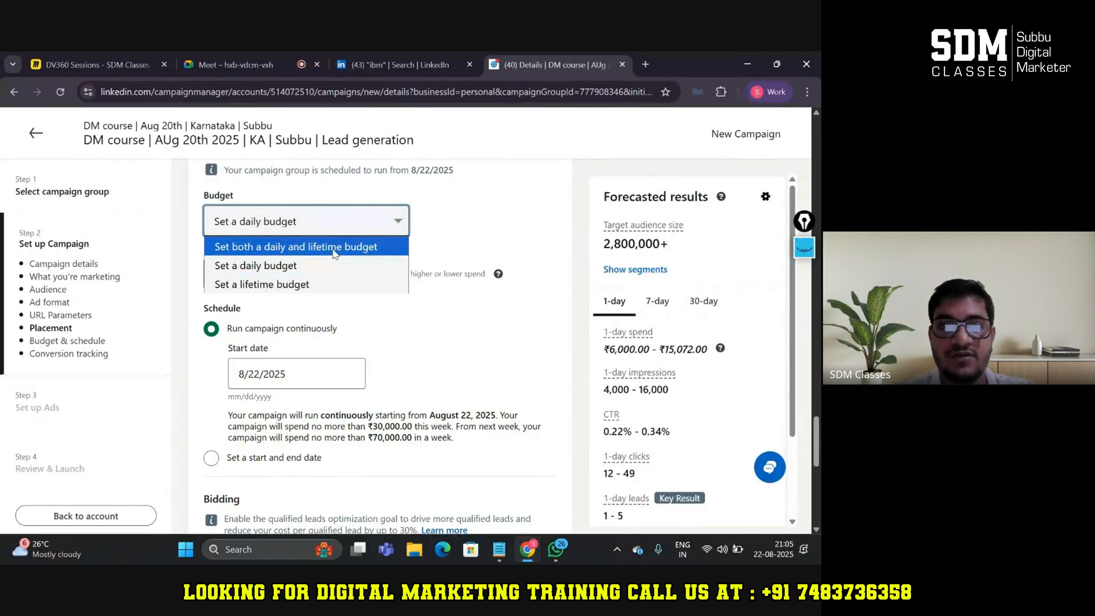
left_click(334, 247)
left_click(305, 332)
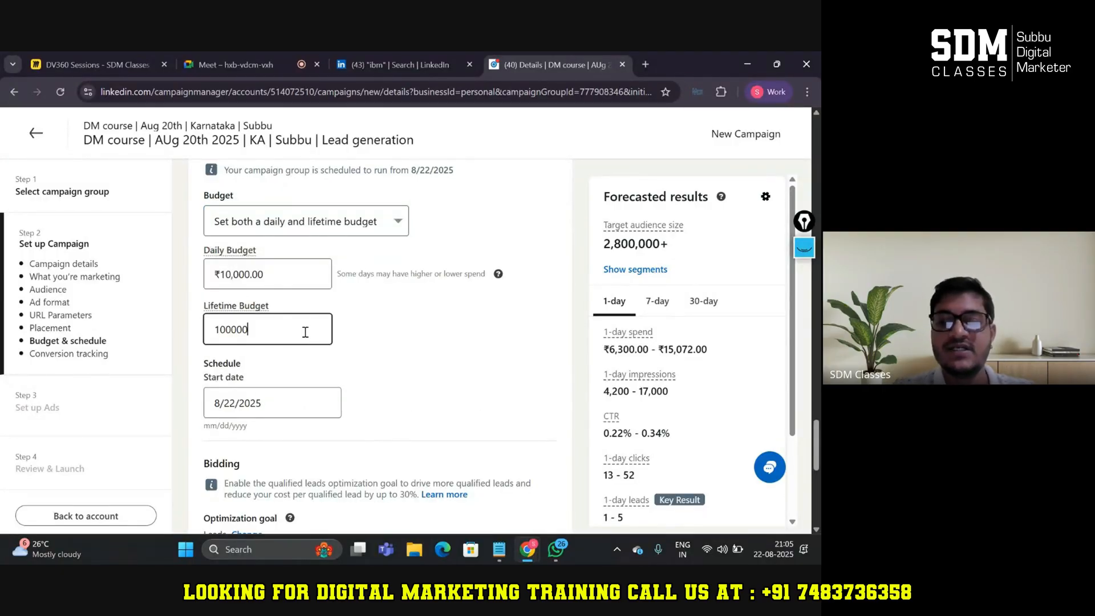
key("BackSpace")
key("BackSpace")
key("BackSpace")
key("BackSpace")
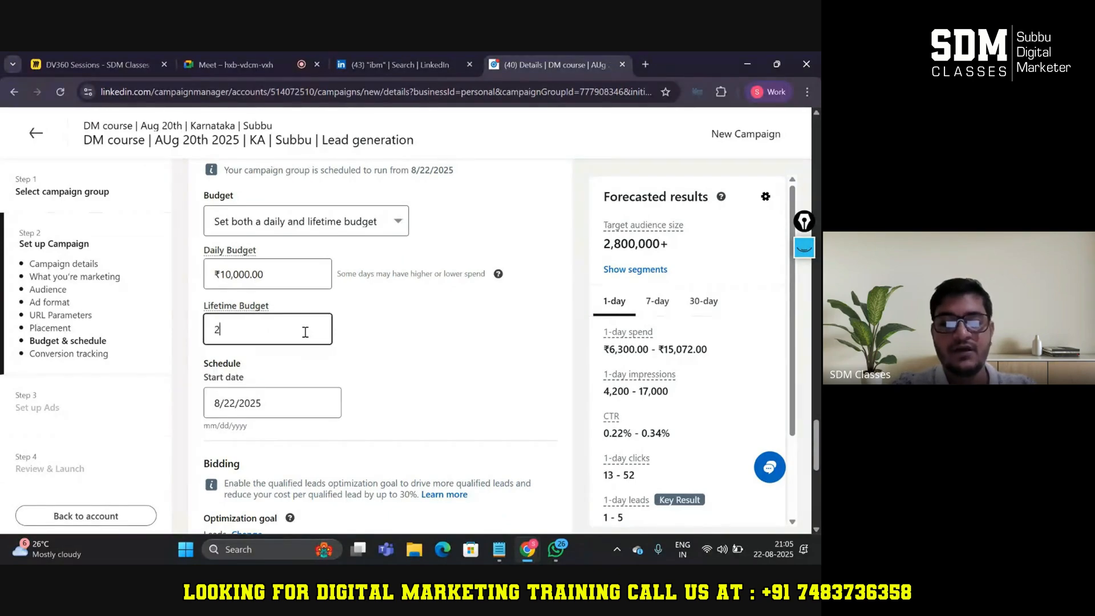
left_click(403, 357)
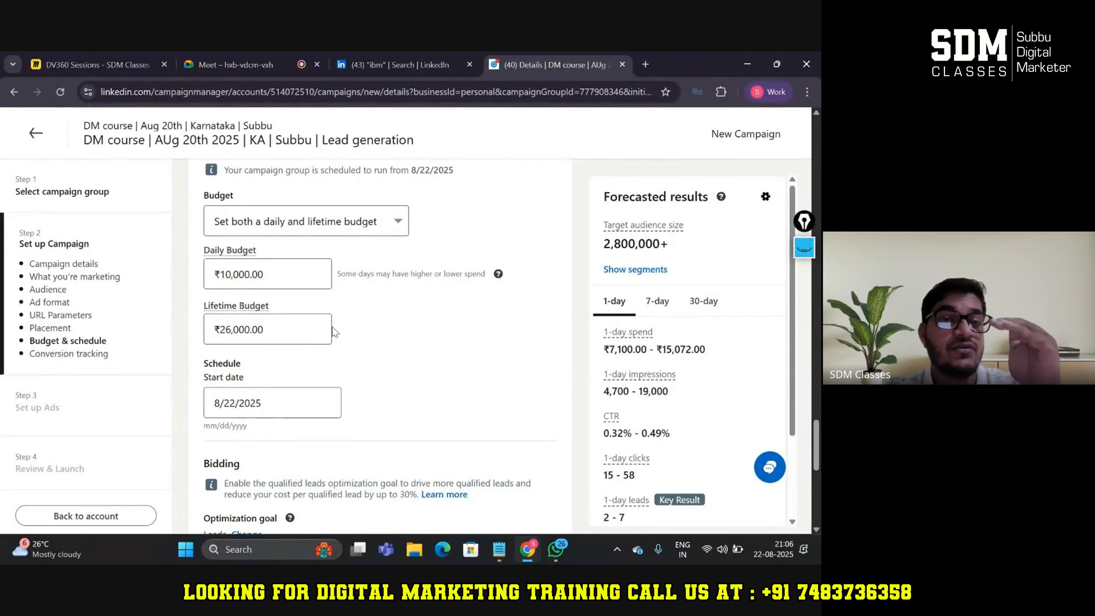
Set the daily budget to ₹1,000 and read the explanation of how daily spend can vary.
left_click(268, 278)
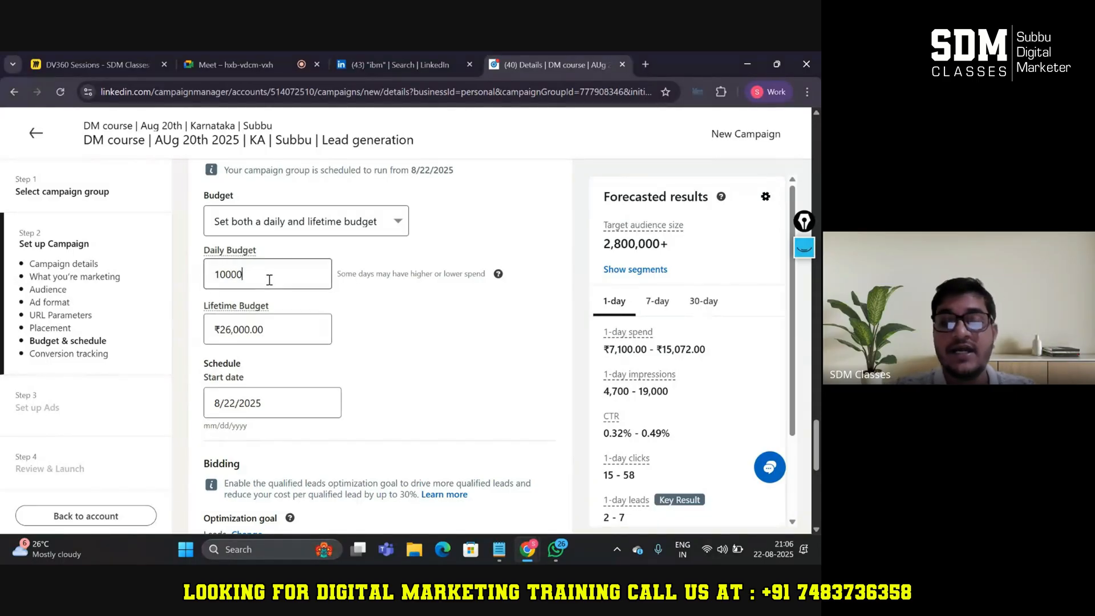
key("BackSpace")
left_click(371, 298)
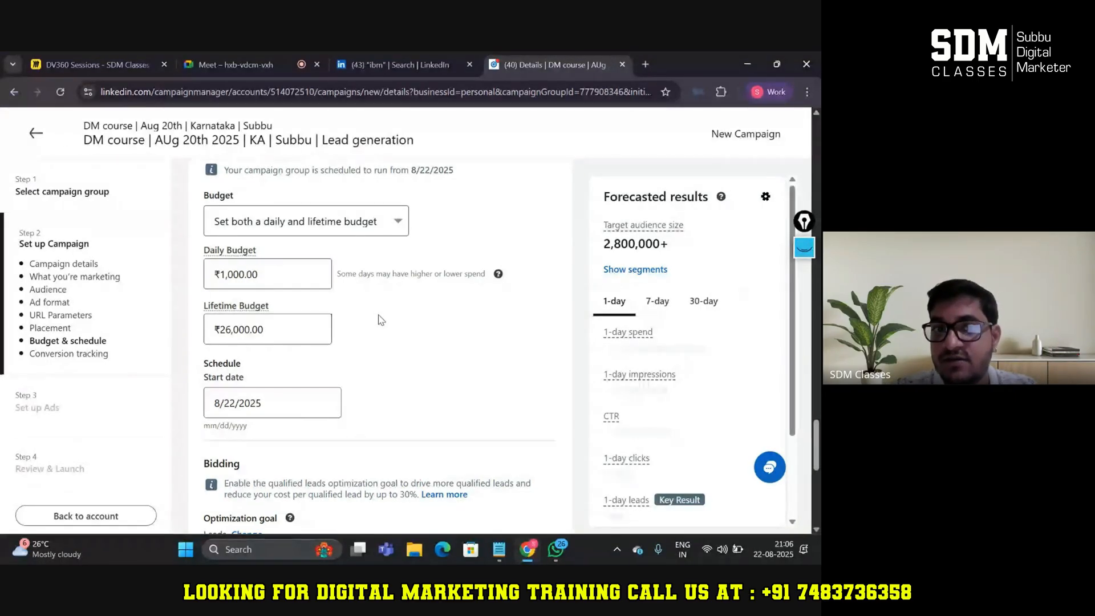
left_click(497, 275)
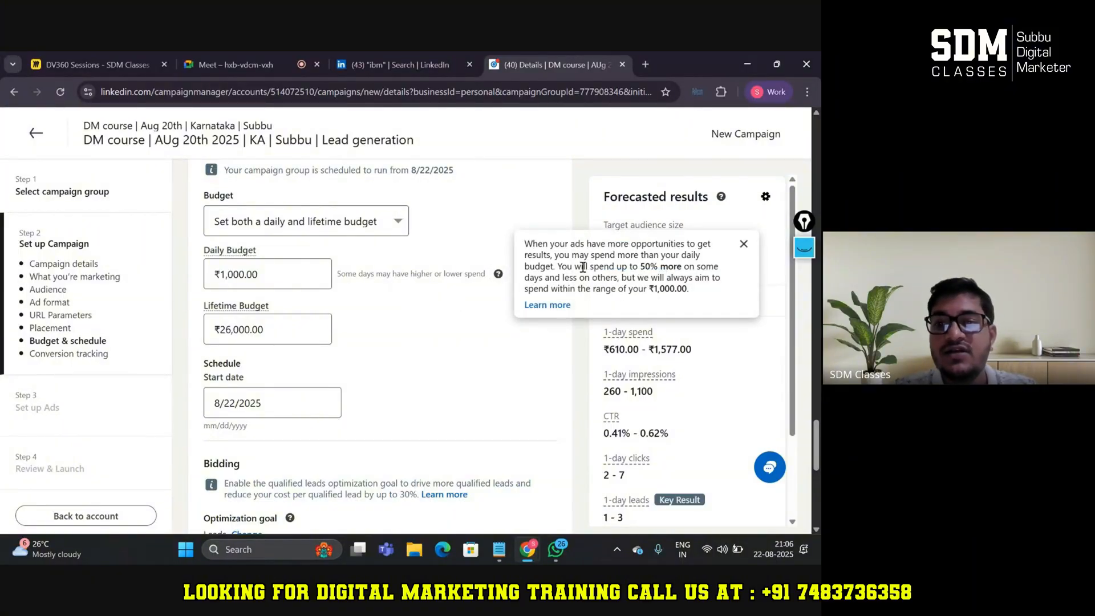
left_click(471, 314)
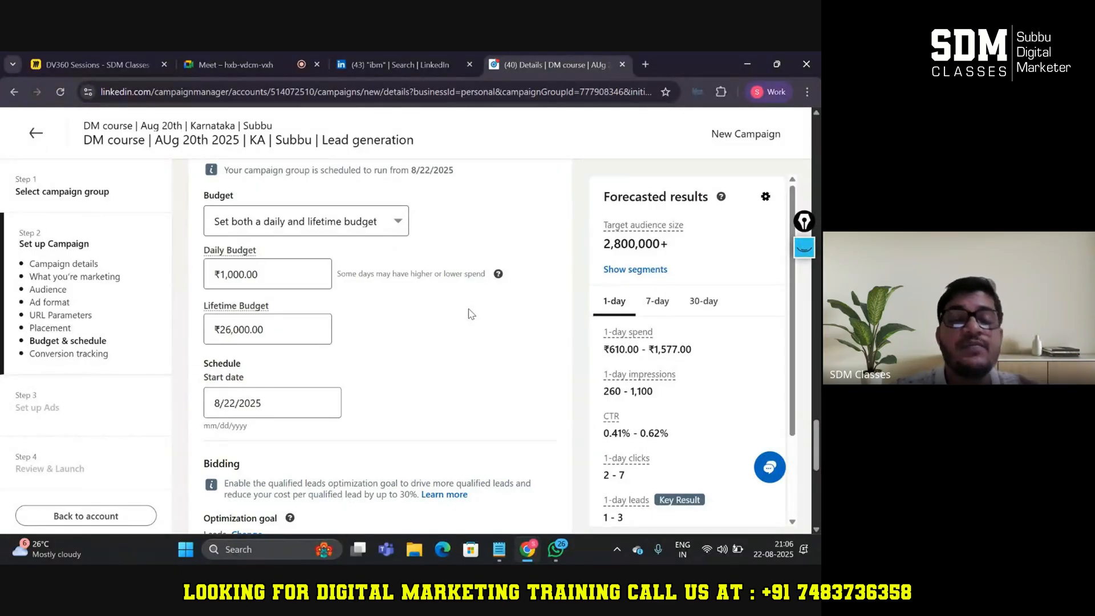
Keep the default bidding and conversion tracking settings, save the campaign with its objective and ad format, and proceed to ad setup.
scroll(513, 335, "down", 6)
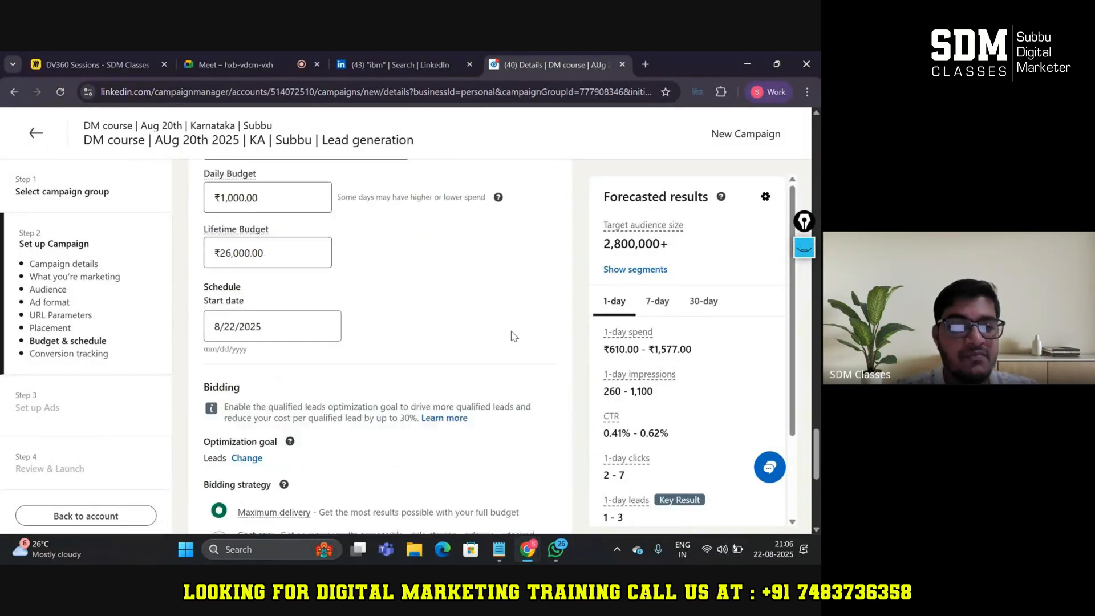
scroll(513, 336, "down", 2)
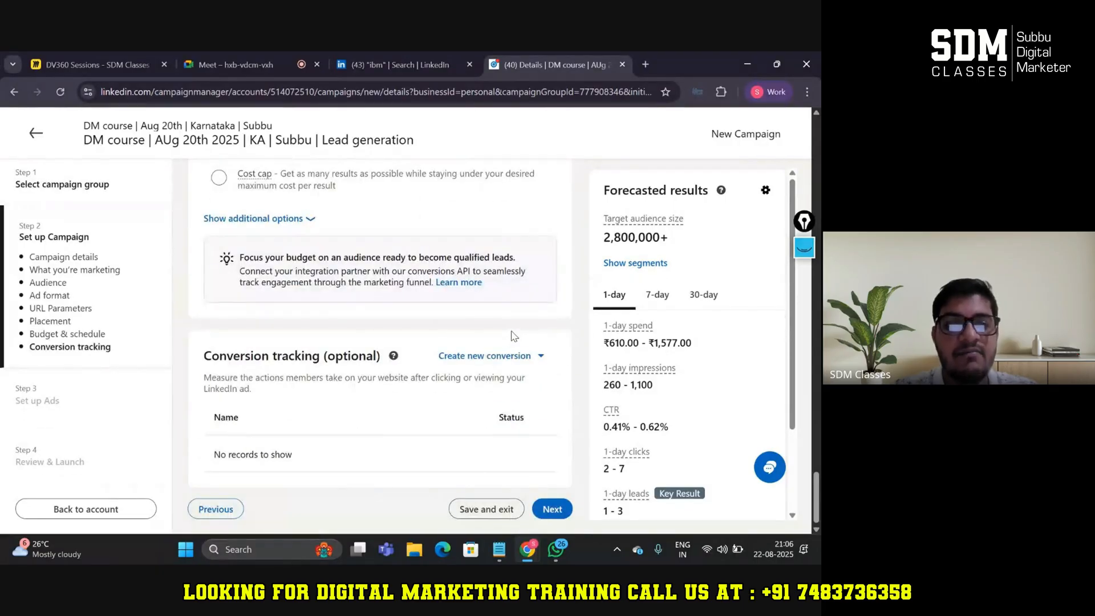
scroll(349, 253, "up", 4)
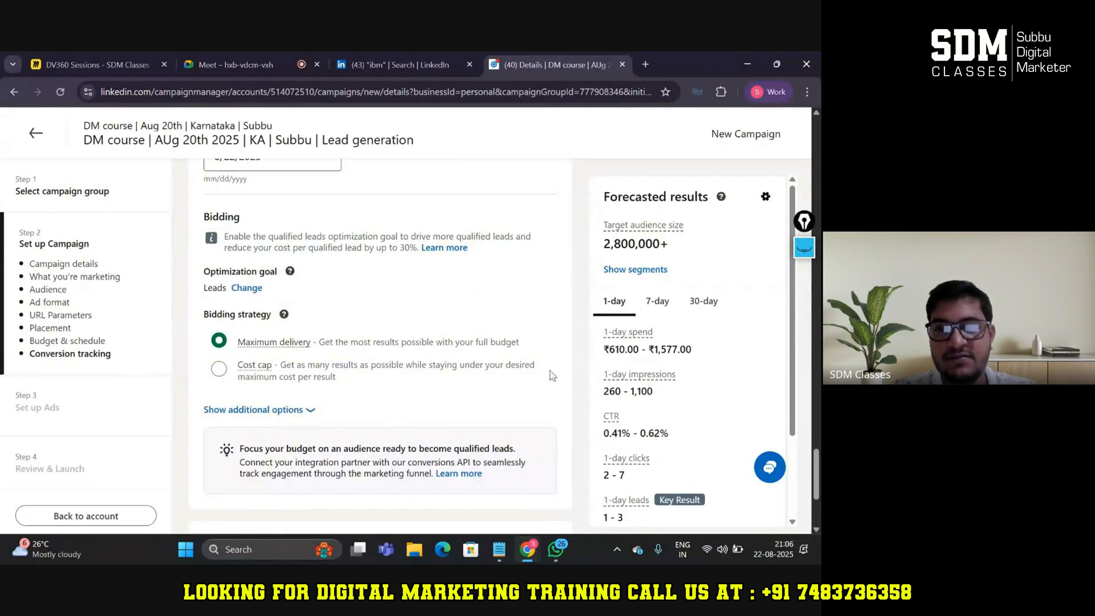
scroll(552, 374, "down", 4)
left_click(551, 508)
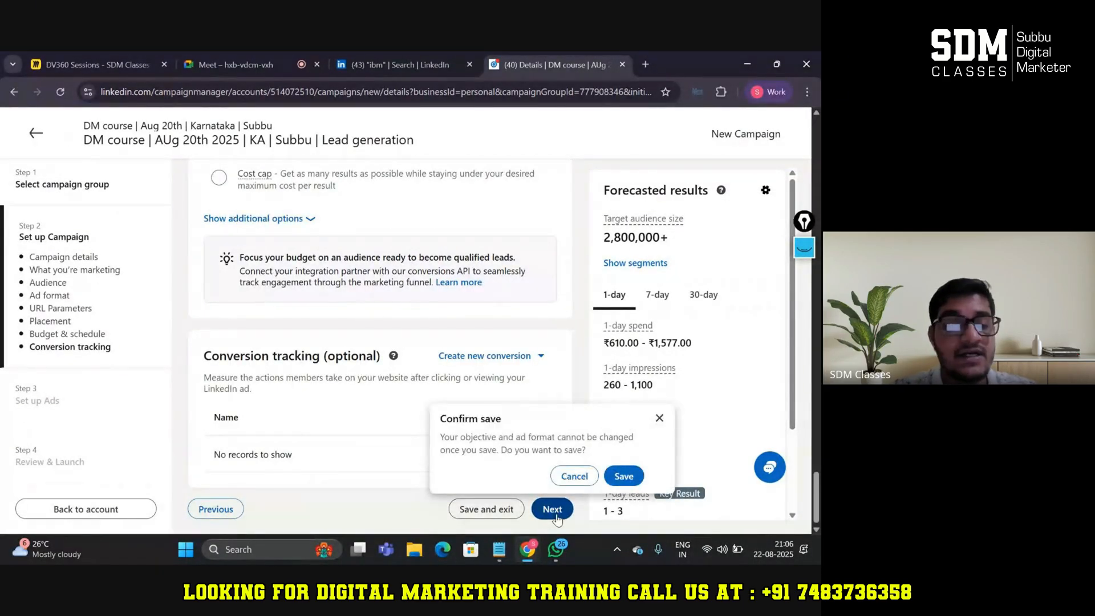
left_click(624, 476)
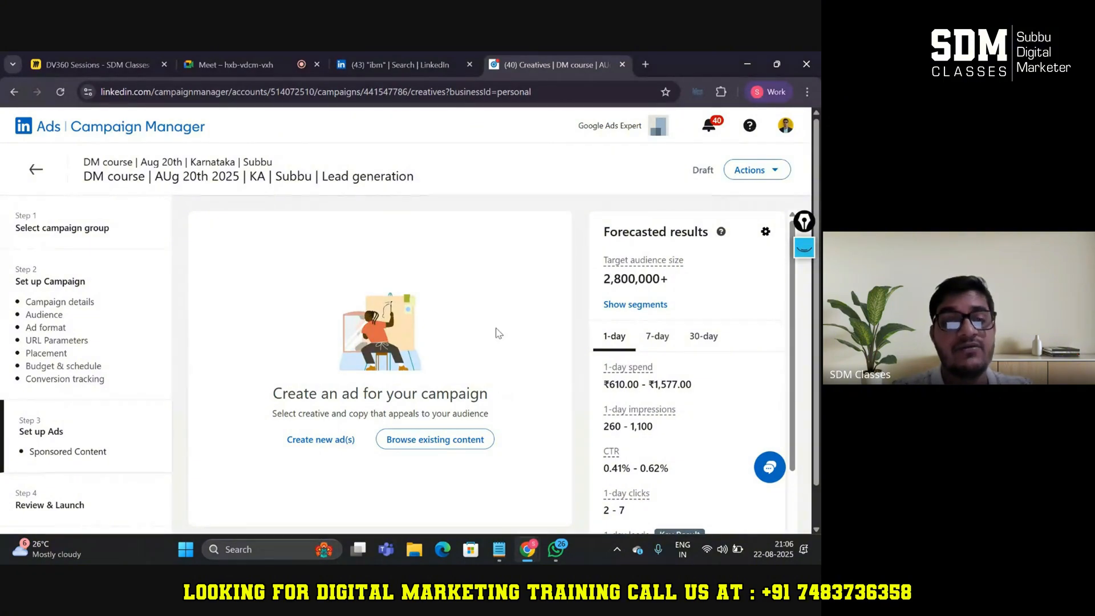
Start a new image ad, dismiss the click-to-message discontinuation notice and close the Sponsored Messaging help page.
scroll(496, 332, "down", 1)
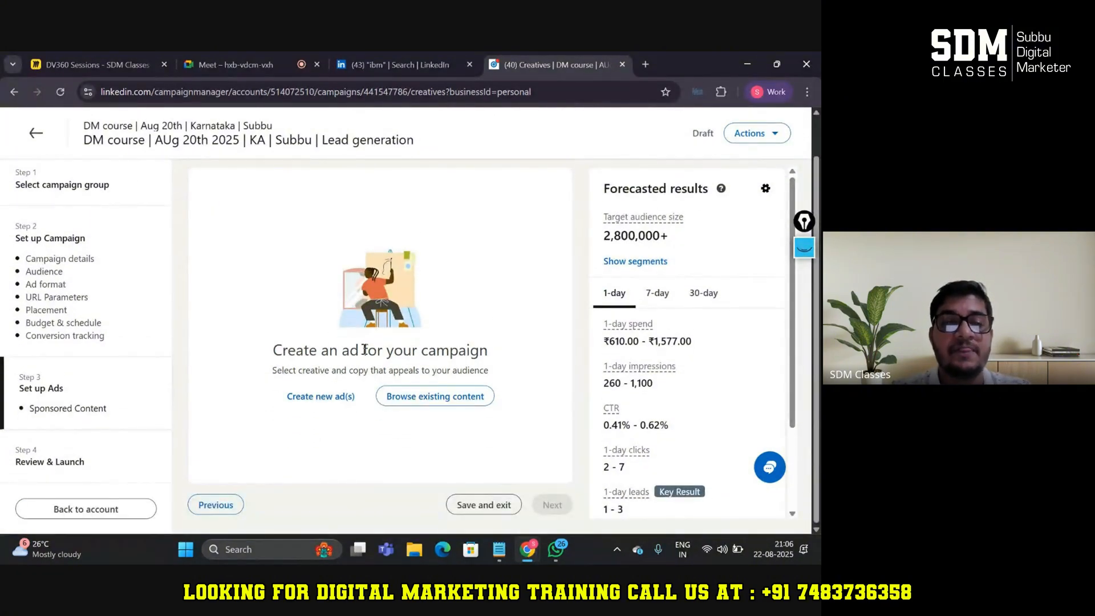
left_click_drag(270, 356, 528, 344)
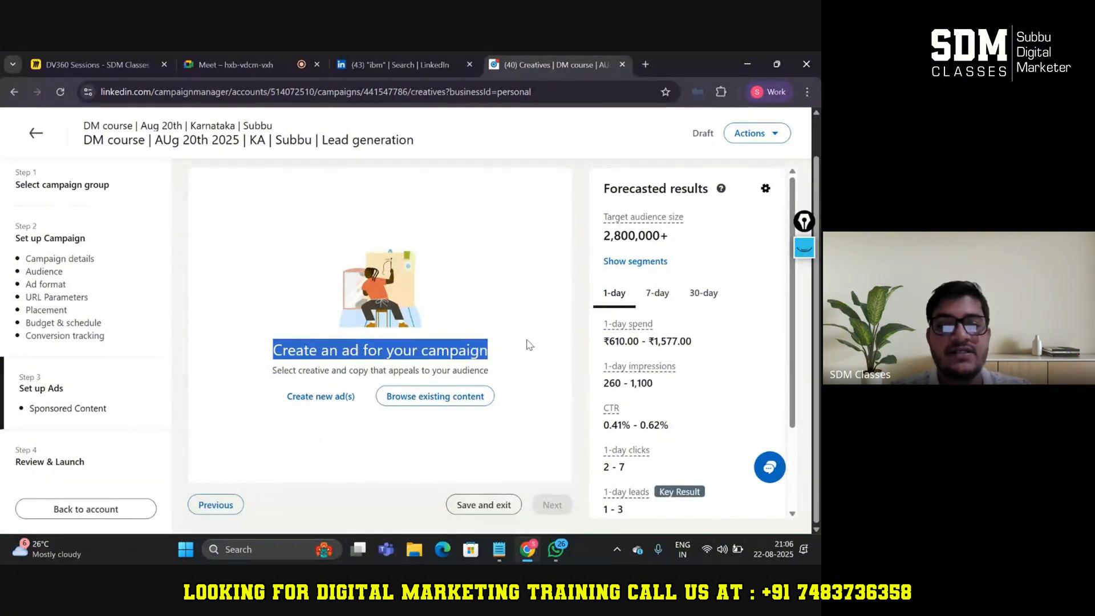
left_click(525, 346)
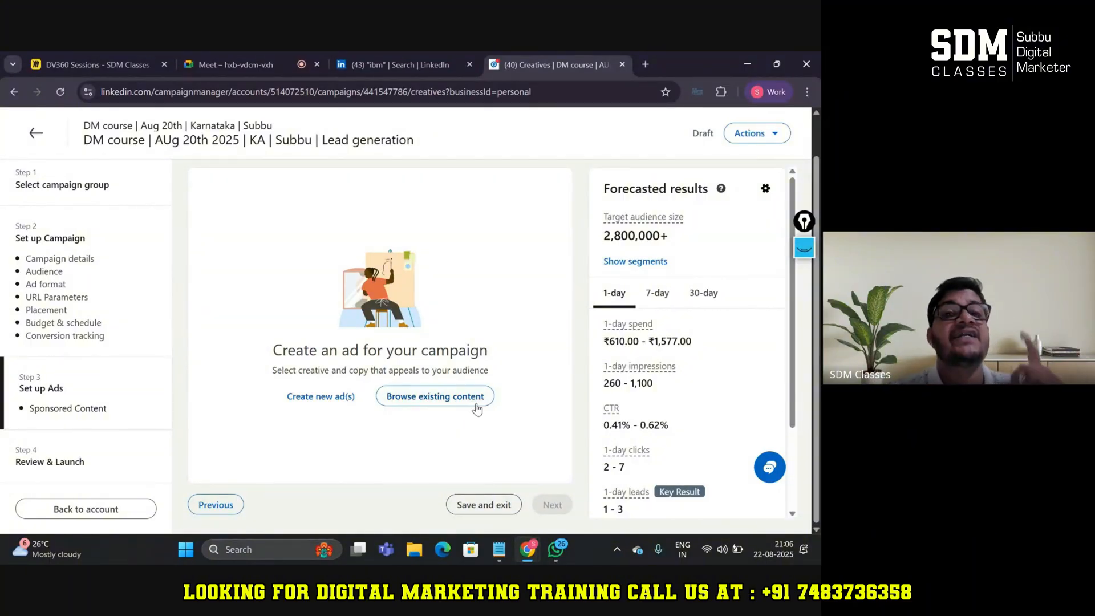
left_click(349, 398)
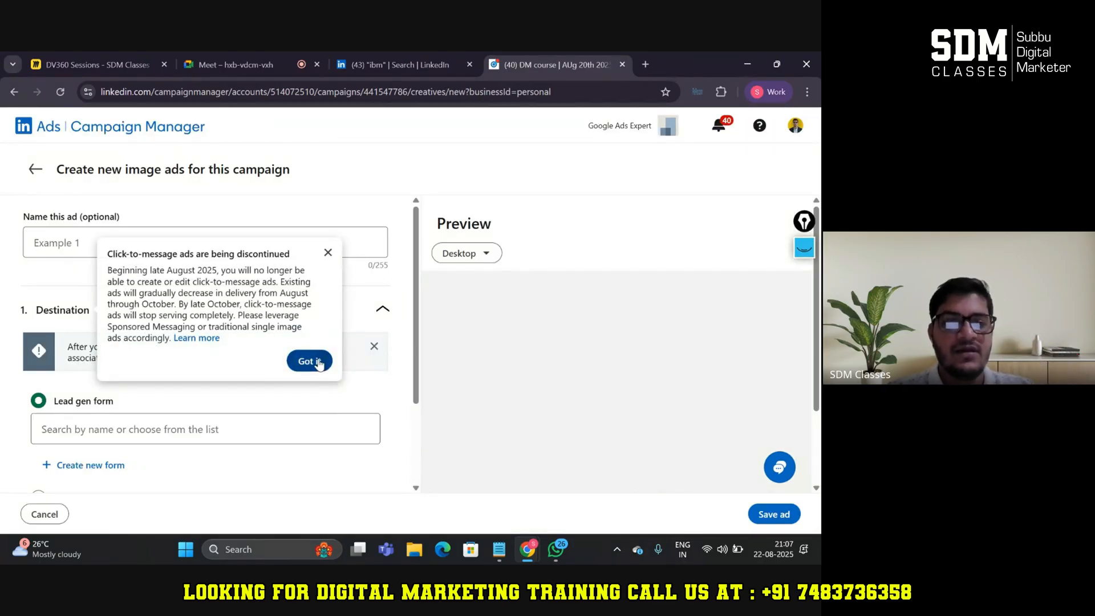
left_click(317, 361)
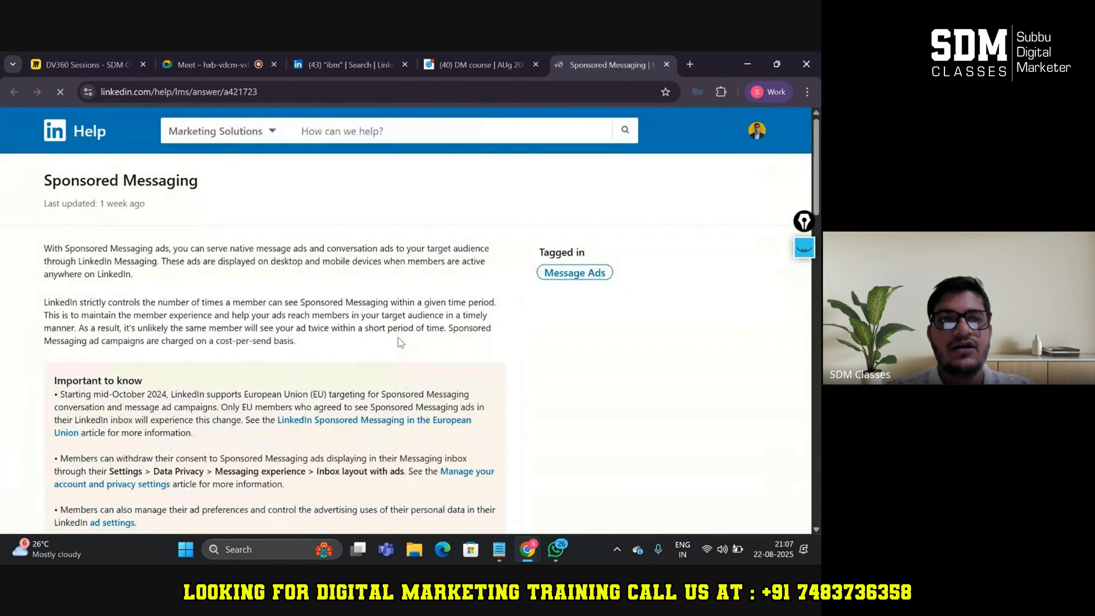
left_click(666, 63)
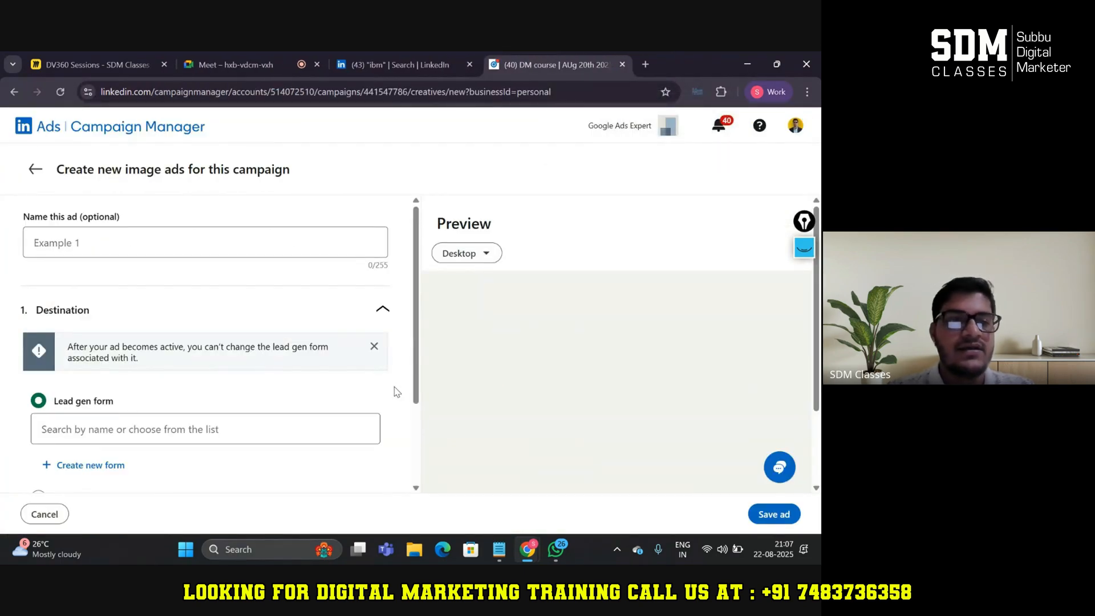
Start a new lead gen form for the ad's destination and look over its form details.
scroll(393, 386, "down", 1)
scroll(396, 391, "up", 1)
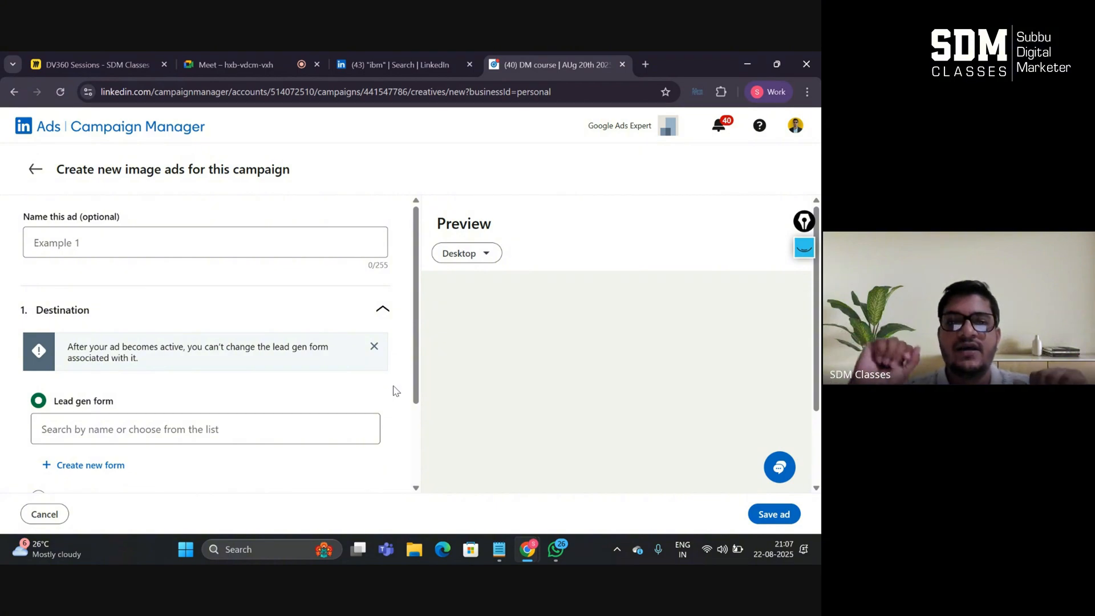
scroll(393, 391, "down", 3)
left_click_drag(394, 391, 107, 324)
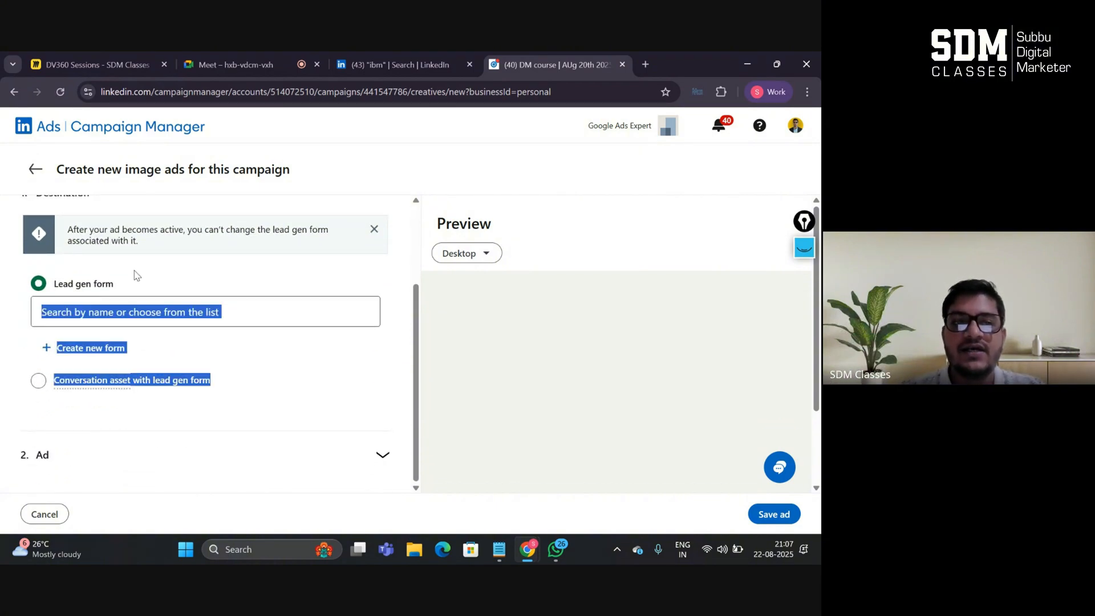
left_click(153, 277)
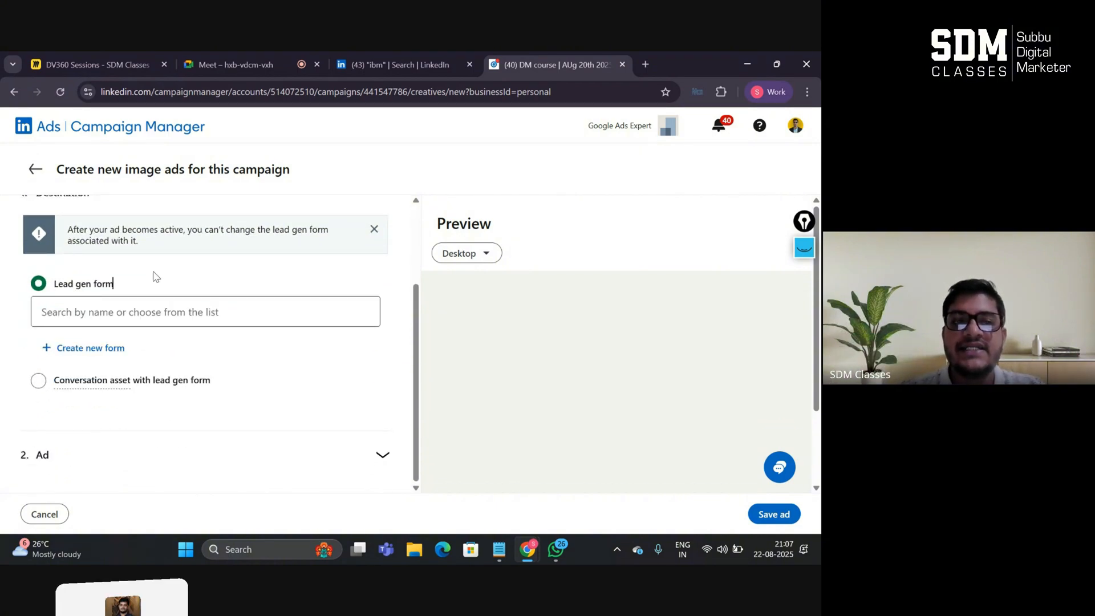
left_click(117, 352)
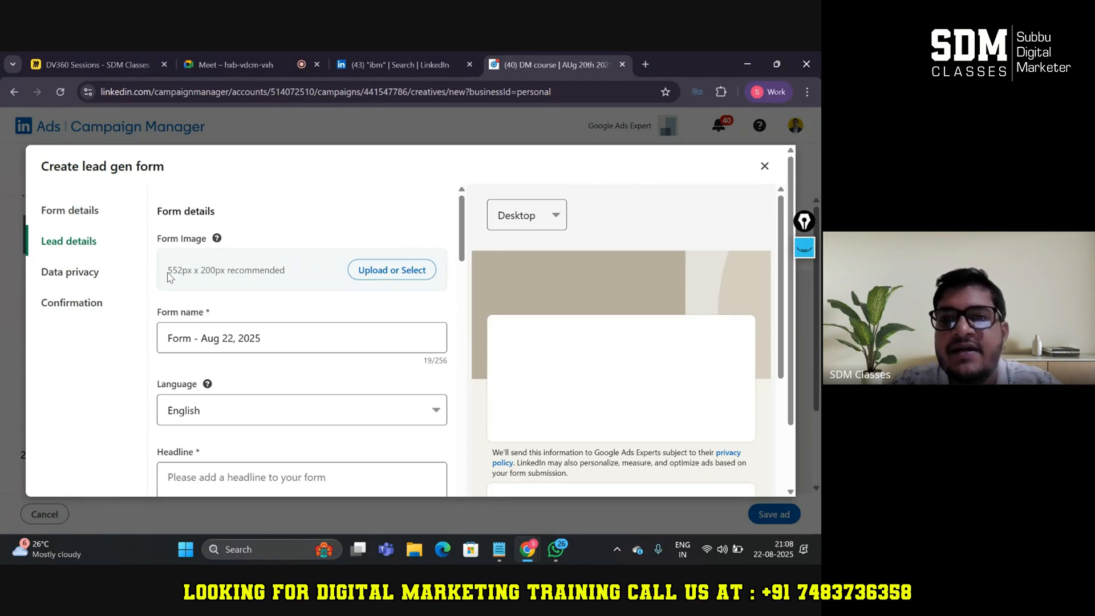
left_click_drag(168, 275, 227, 278)
left_click(228, 280)
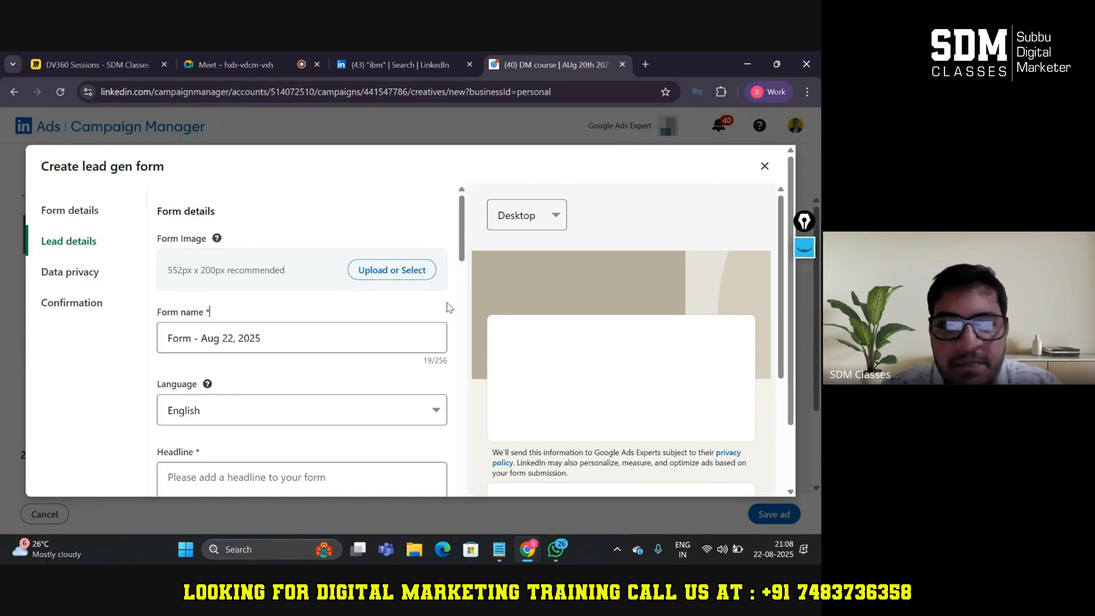
scroll(449, 307, "down", 1)
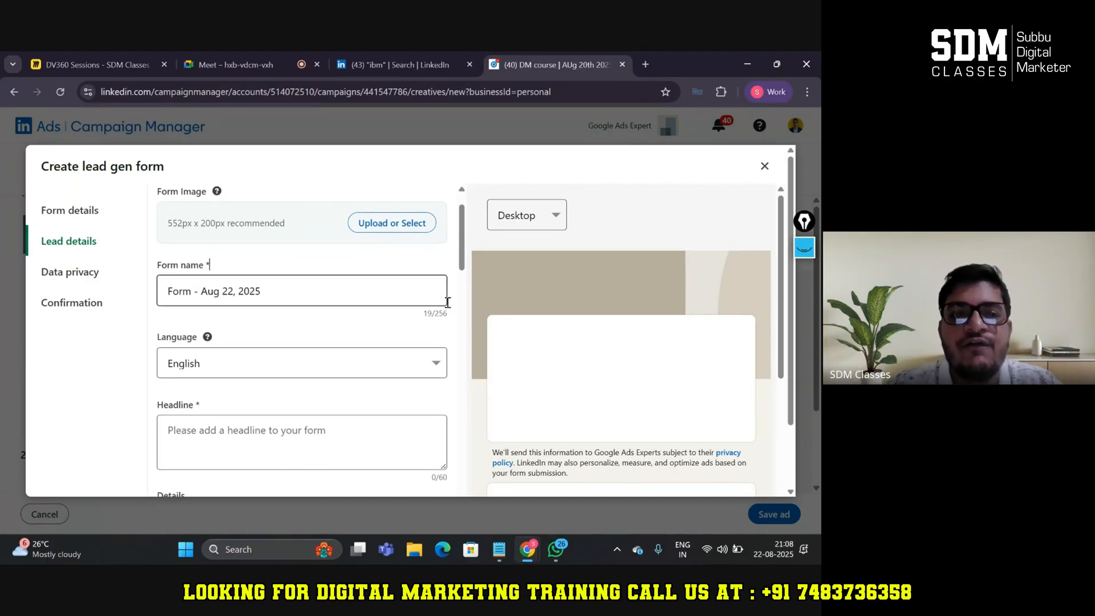
Replace the default form name with "DM course | KA | 23rd Aug 2025 |" followed by the creator's name.
left_click(380, 298)
key("BackSpace")
key("BackSpace")
key("BackSpace")
key("BackSpace")
key("BackSpace")
key("BackSpace")
key("BackSpace")
key("BackSpace")
key("BackSpace")
key("BackSpace")
key("BackSpace")
key("BackSpace")
key("BackSpace")
key("BackSpace")
key("BackSpace")
key("BackSpace")
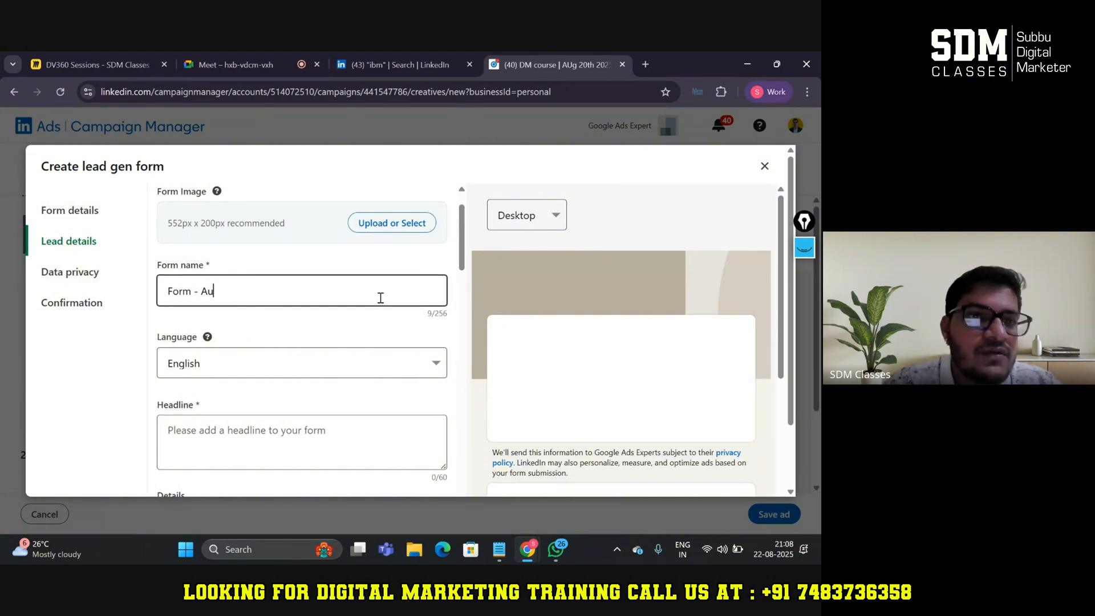
type("DM c")
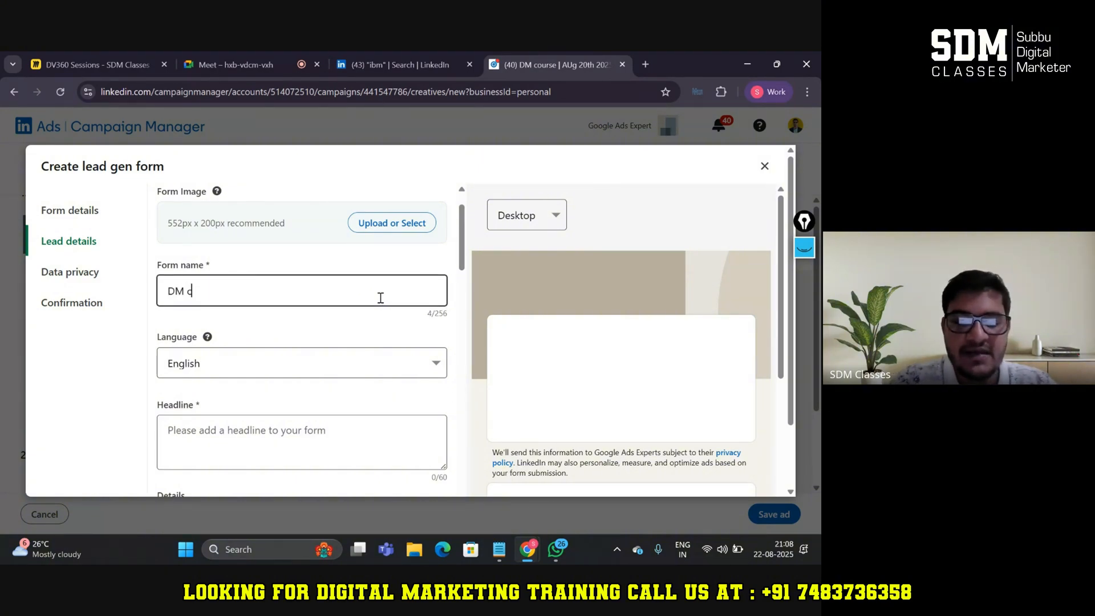
type("ourse | KA")
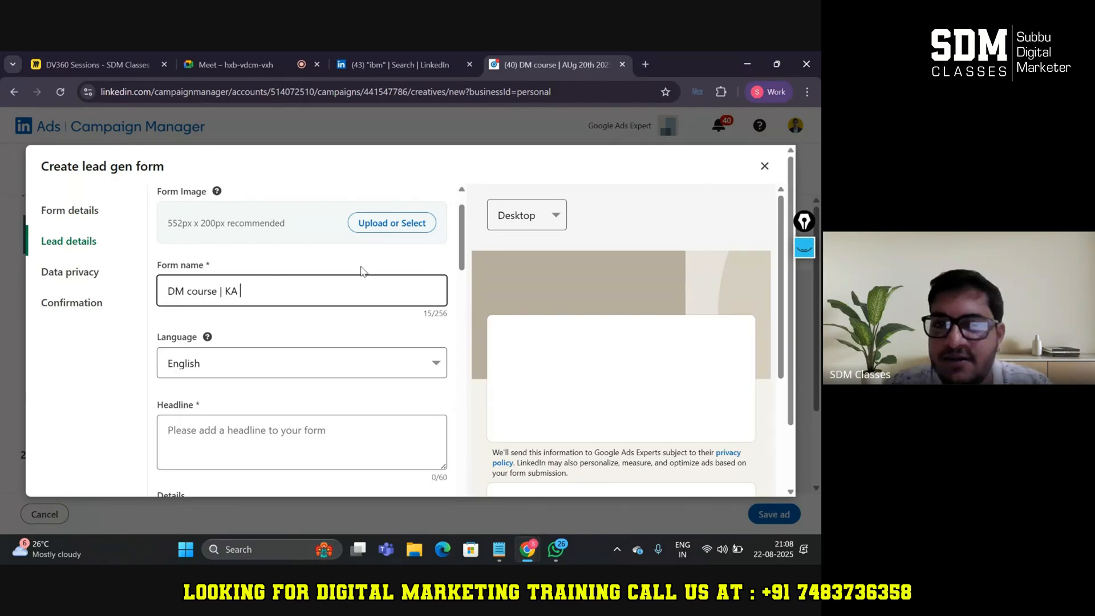
type("| ")
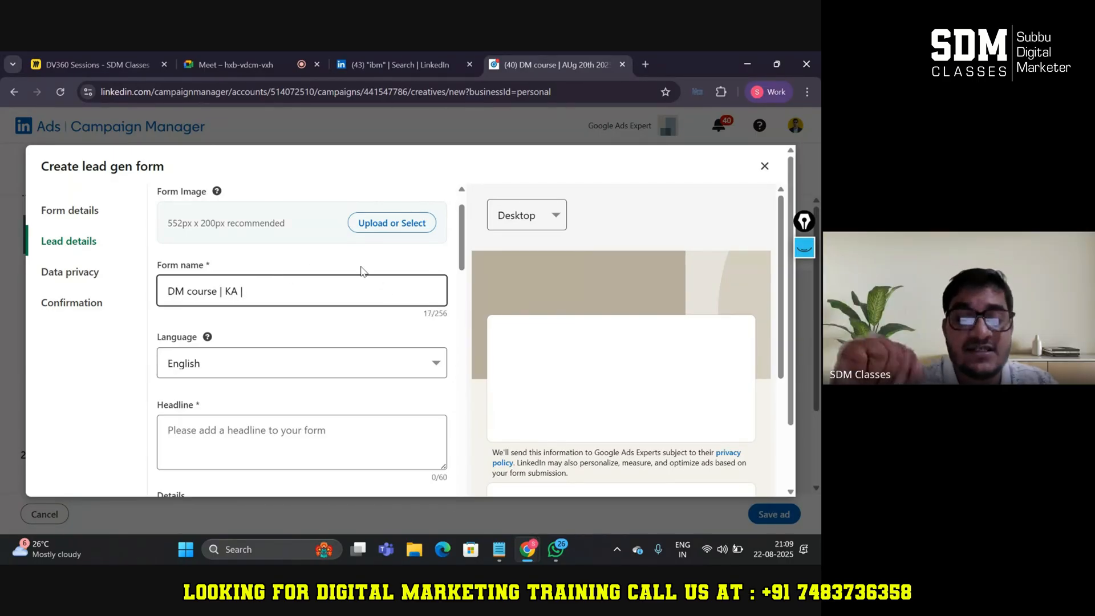
type("2")
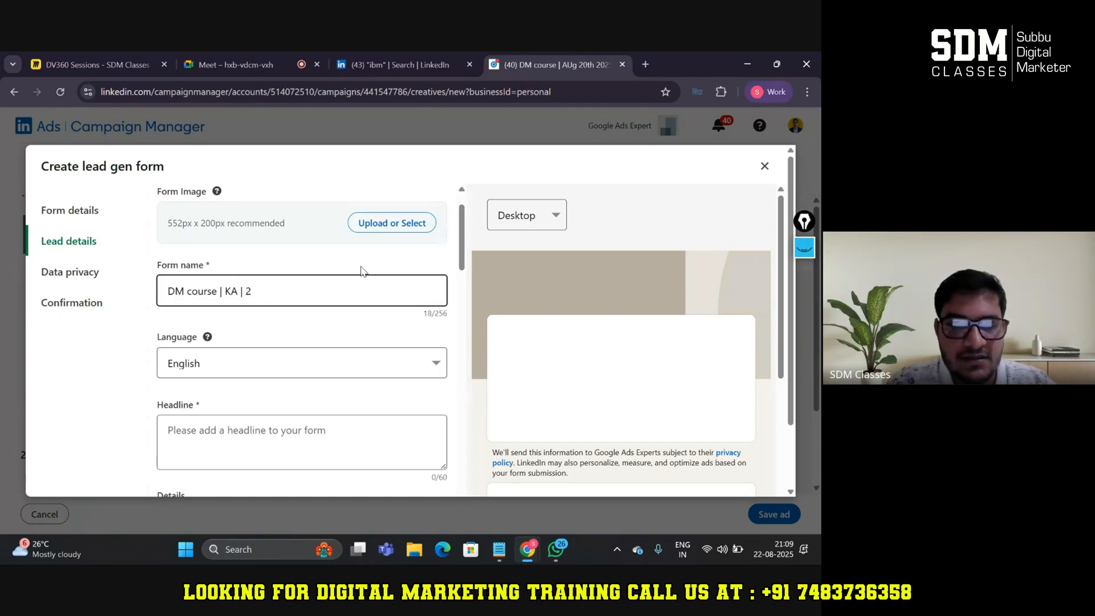
type("0th3rd Au")
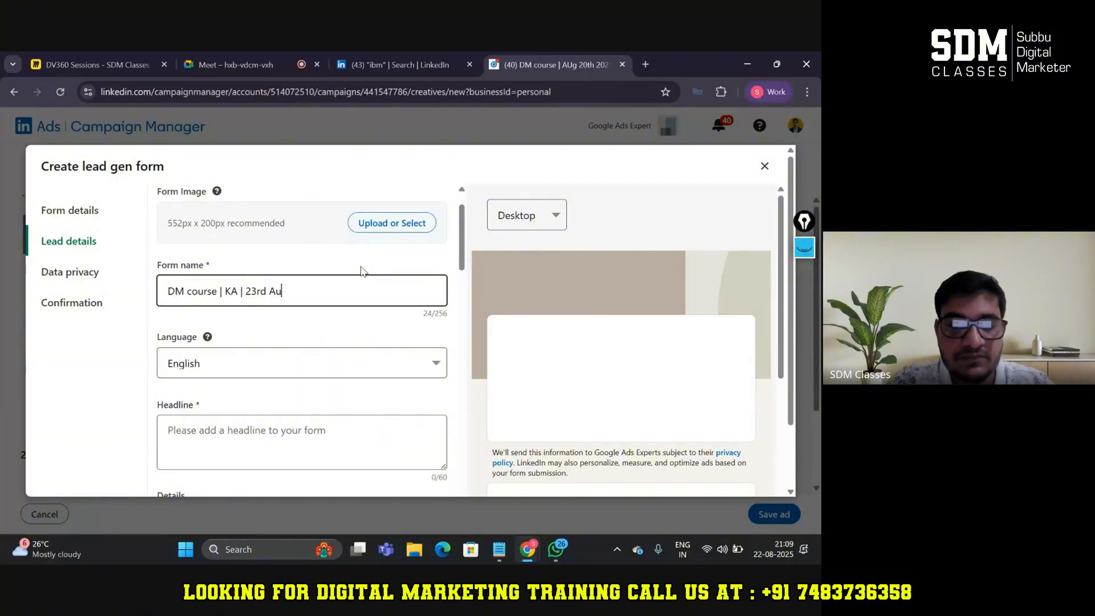
type("g 2025")
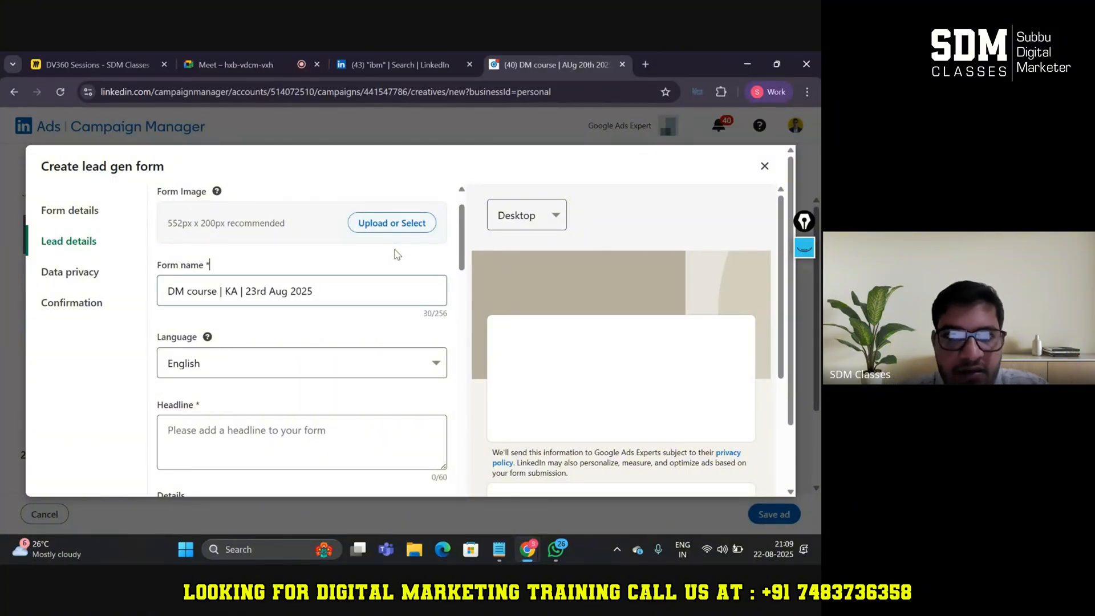
left_click(395, 290)
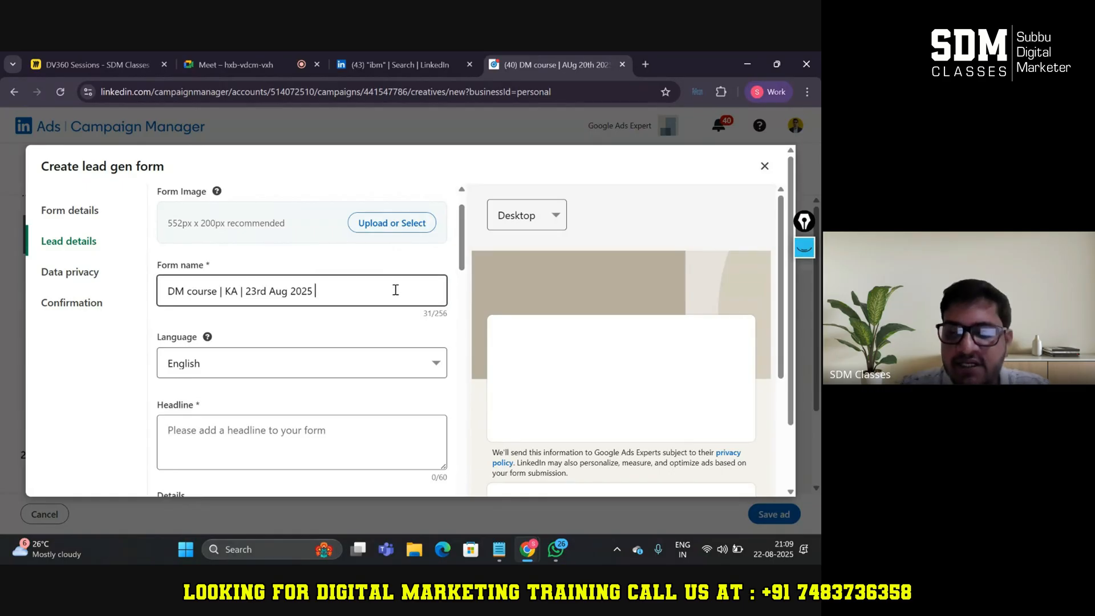
type("| Subbu")
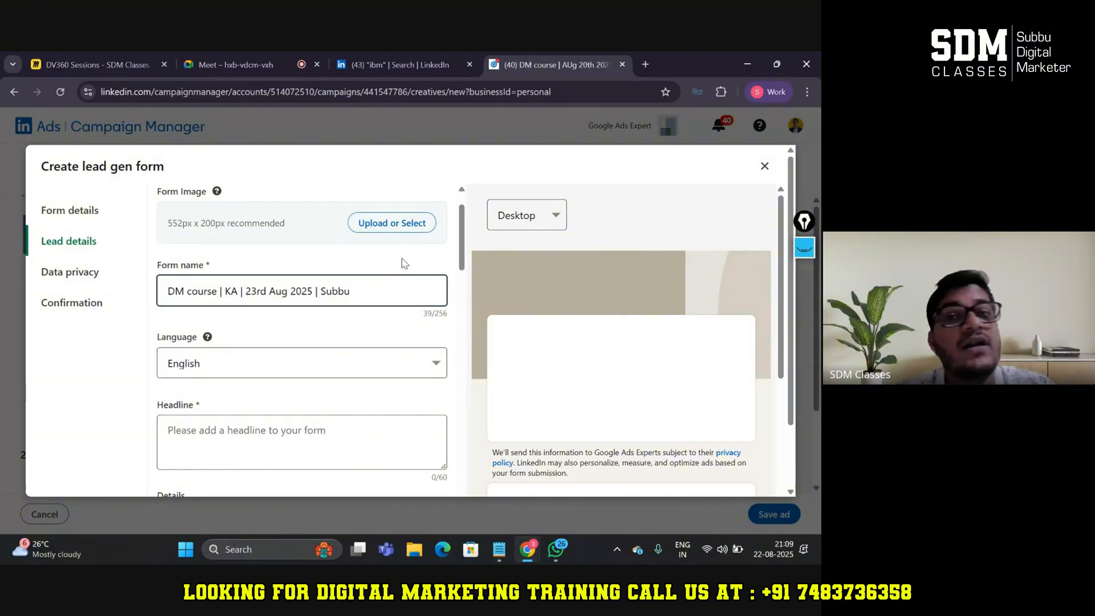
Enter "Not Attend" as the form headline and check how it appears in the form preview.
scroll(404, 263, "down", 2)
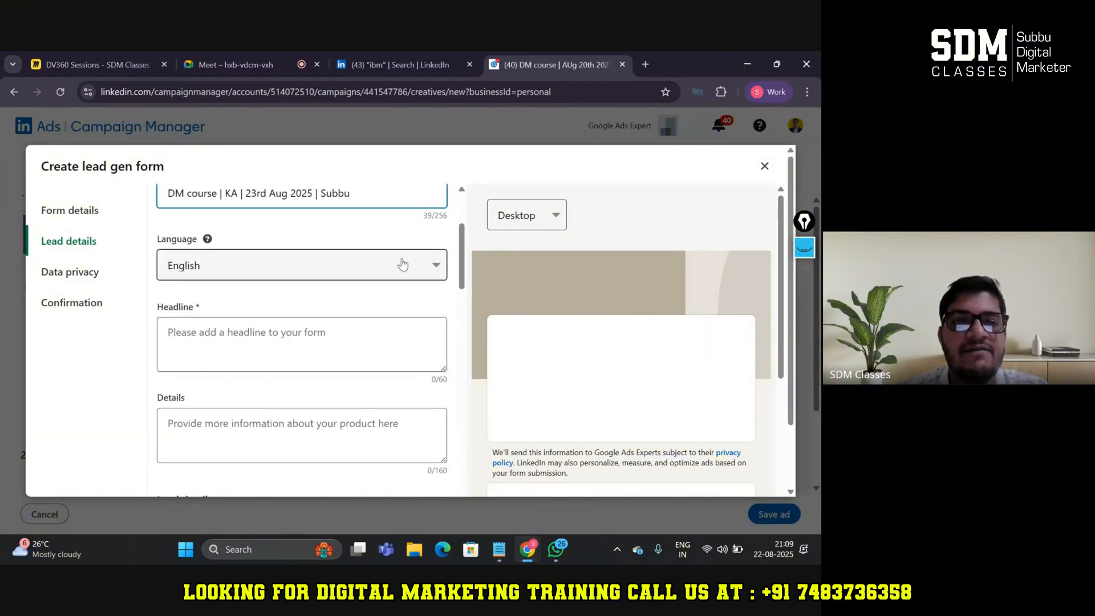
scroll(433, 308, "down", 2)
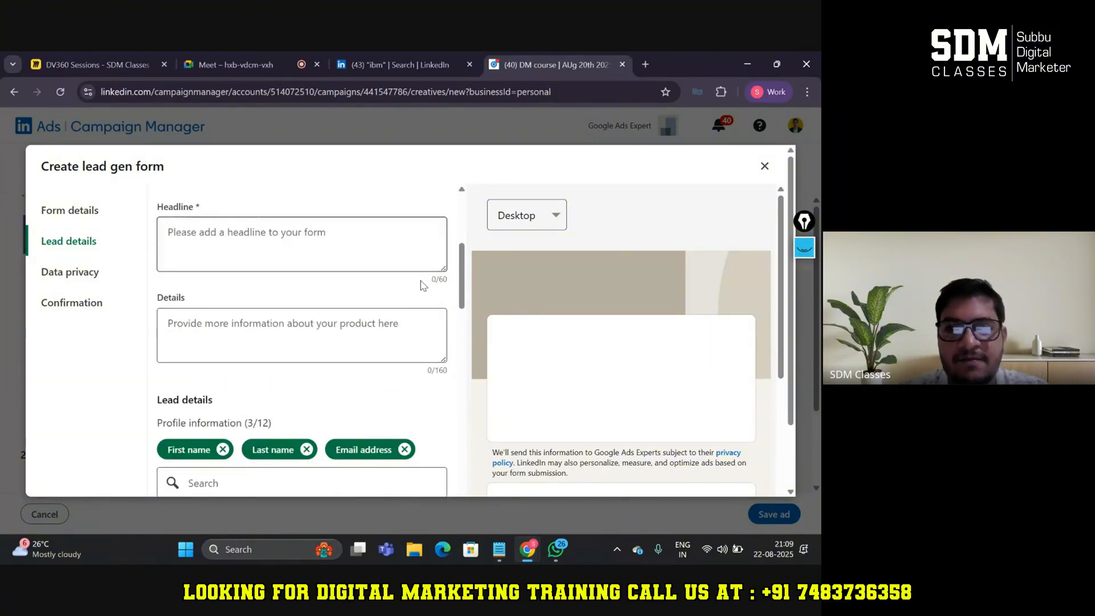
scroll(435, 294, "up", 1)
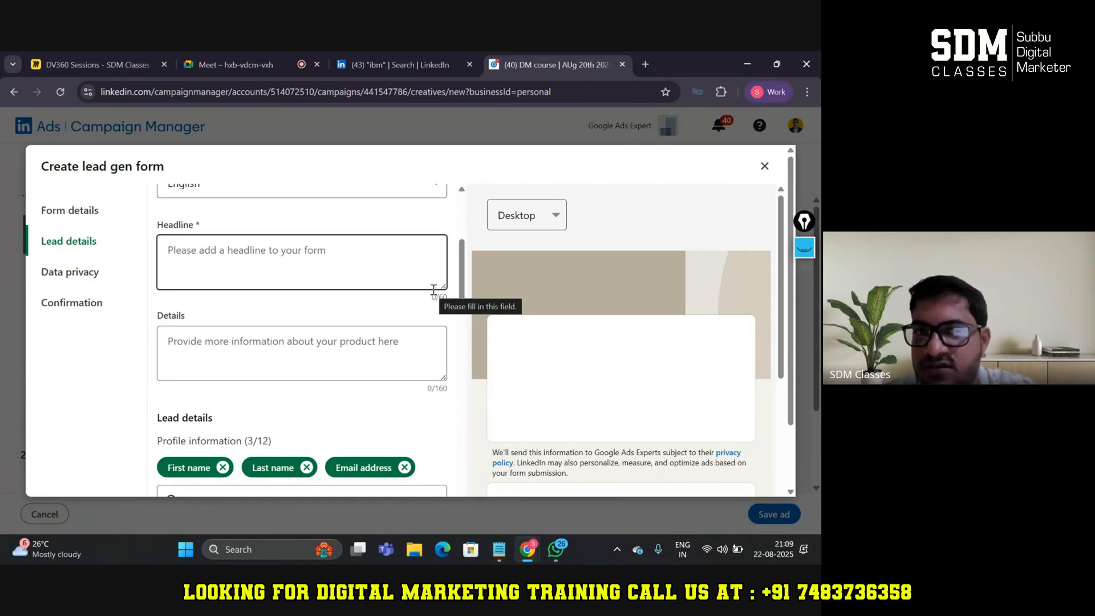
left_click(390, 261)
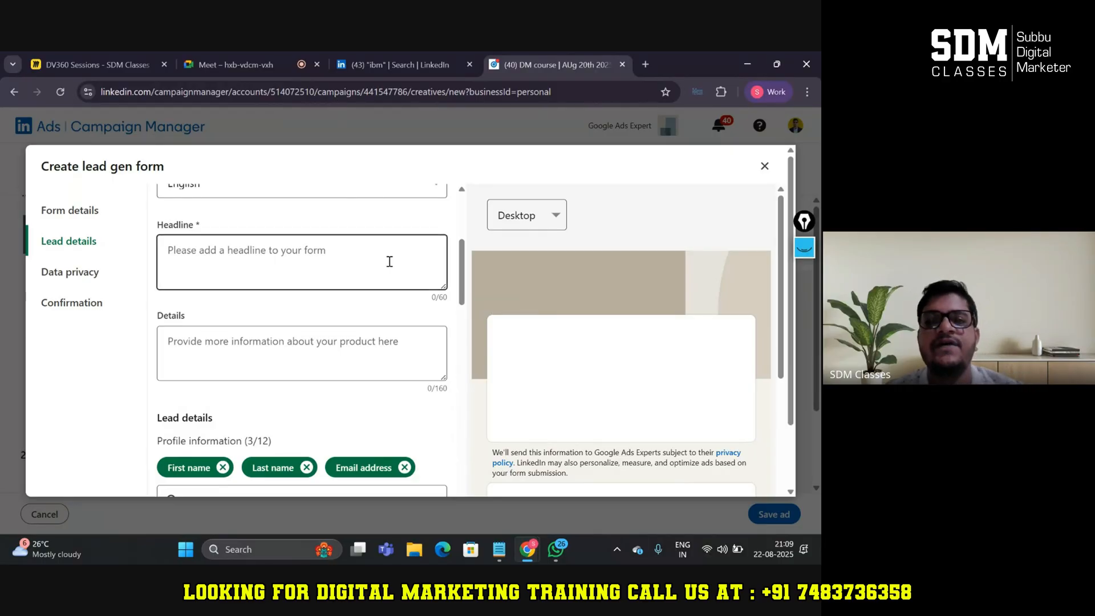
type("Pleas")
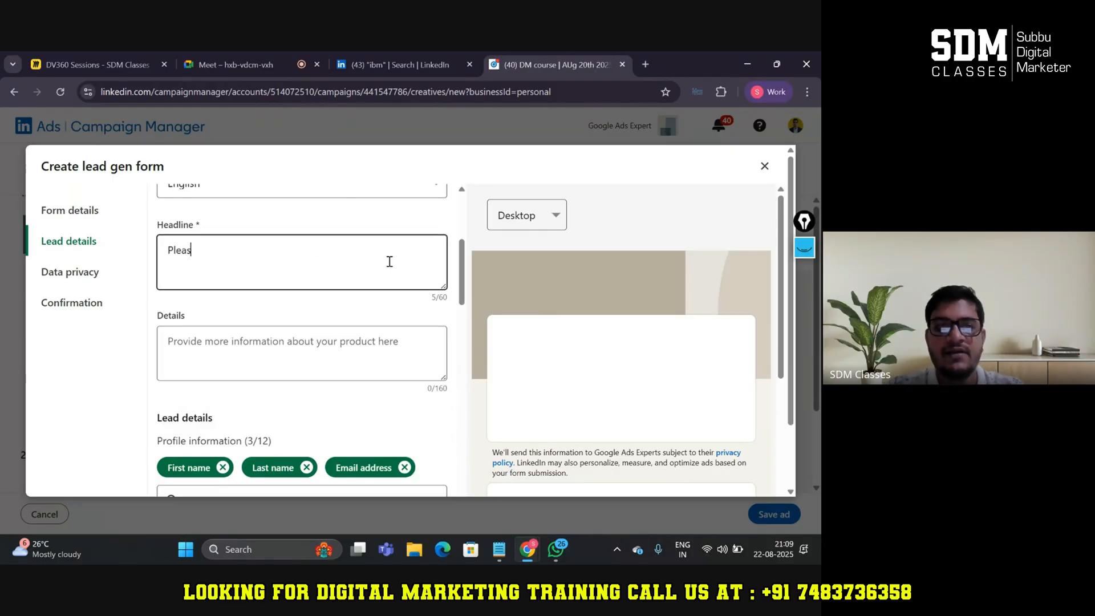
key("BackSpace")
type("Not ")
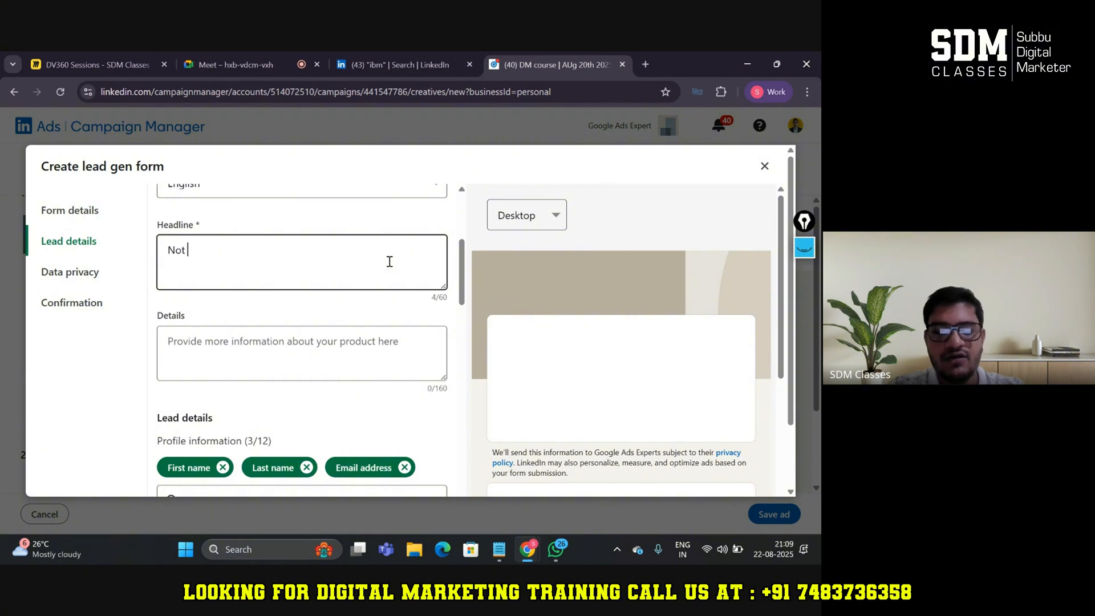
type("Attending")
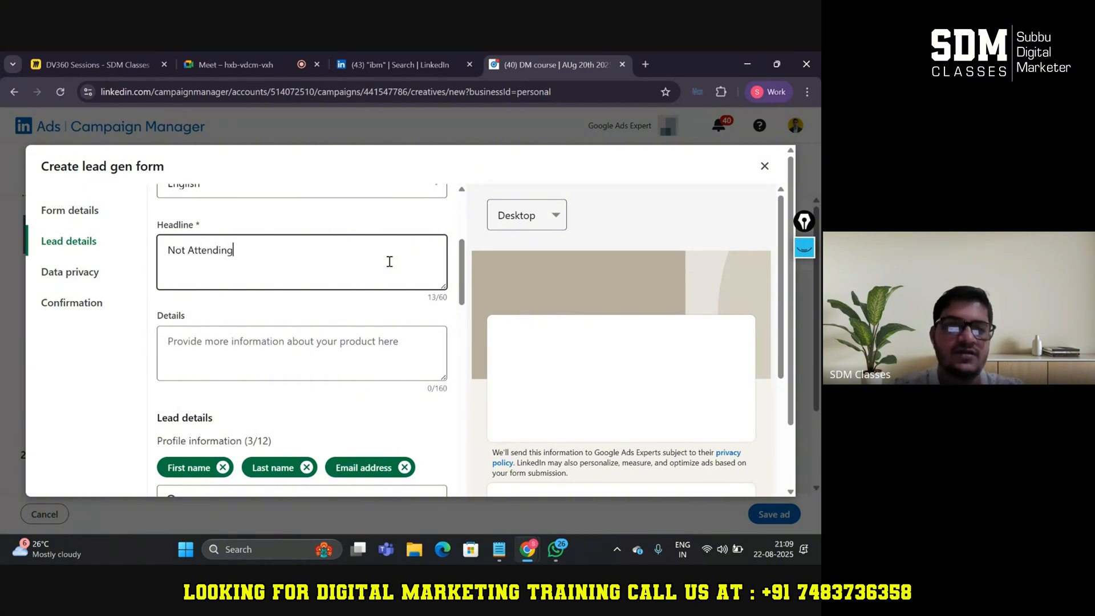
key("BackSpace")
key("BackSpace")
key("BackSpace")
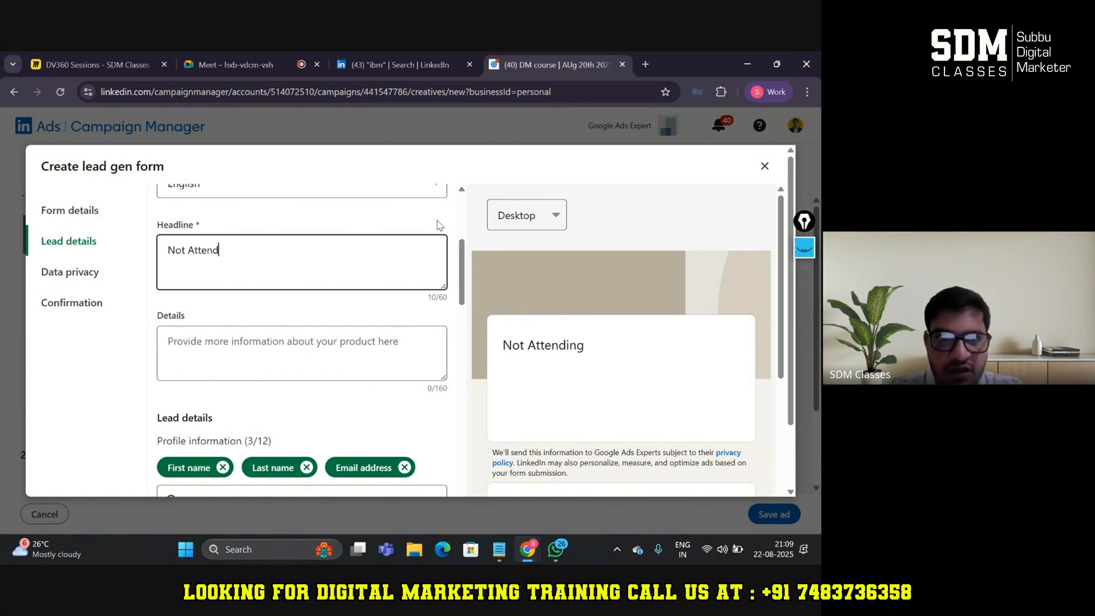
scroll(440, 228, "down", 1)
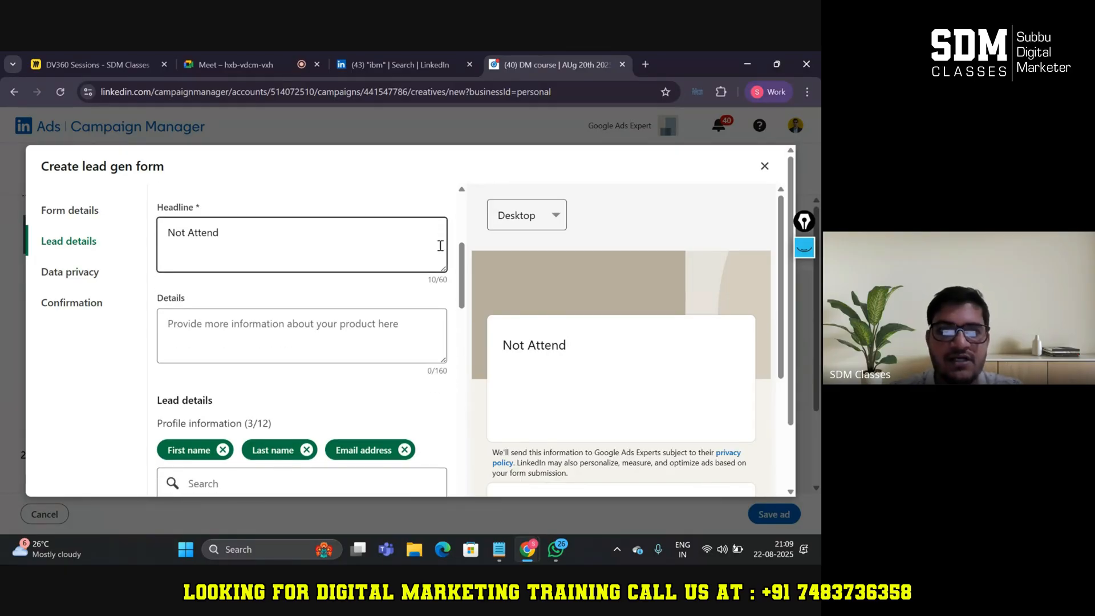
left_click_drag(502, 344, 584, 352)
left_click(583, 350)
Enter "Nothing" as the form's details text and check it against the character limits and the preview.
left_click(429, 325)
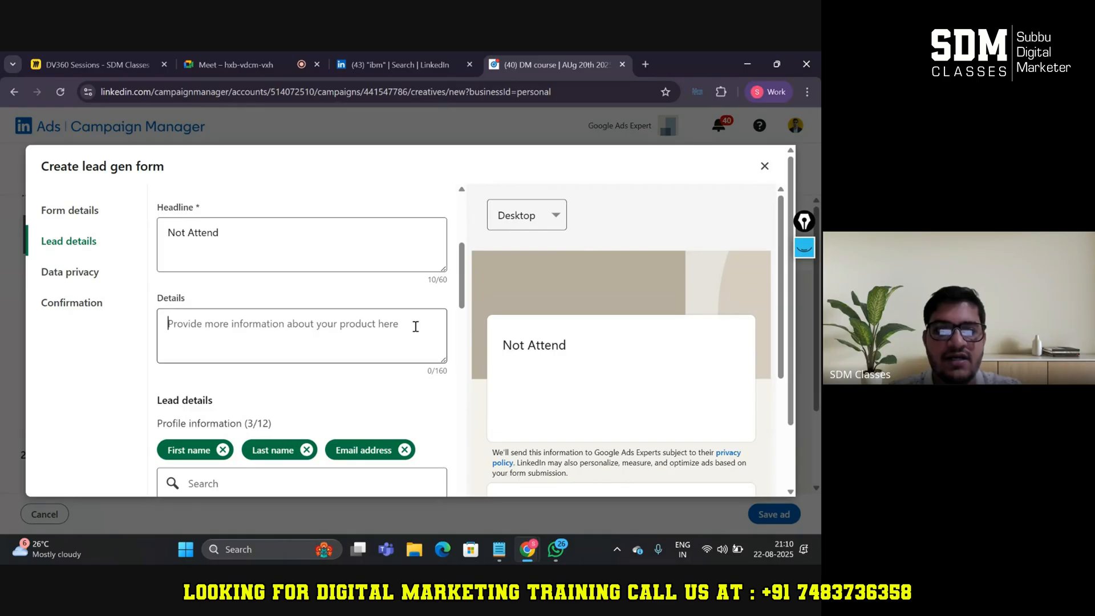
type("Nothing")
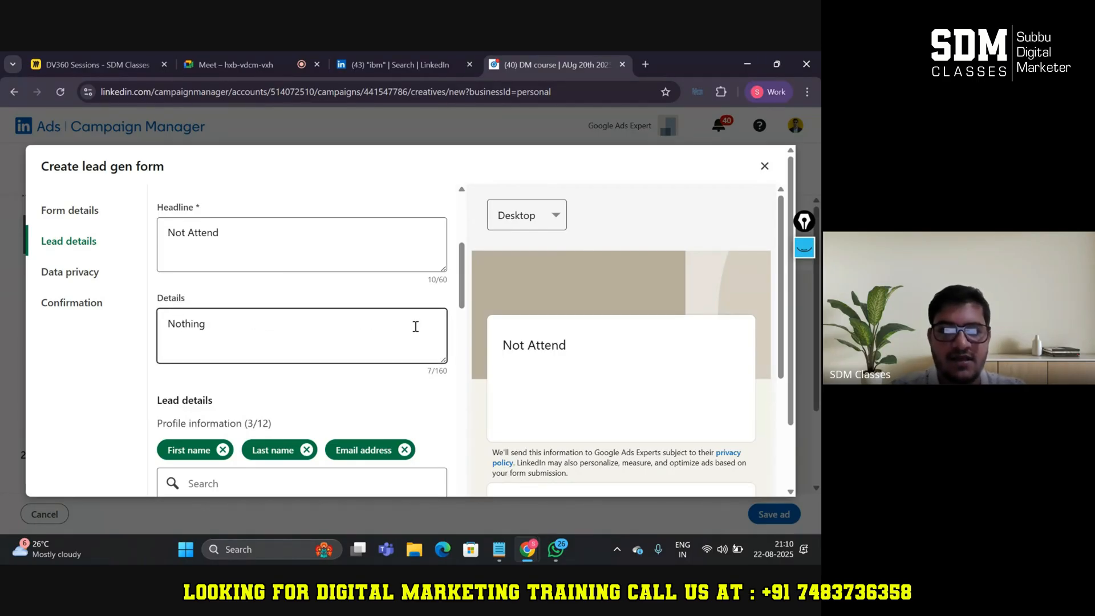
left_click(416, 392)
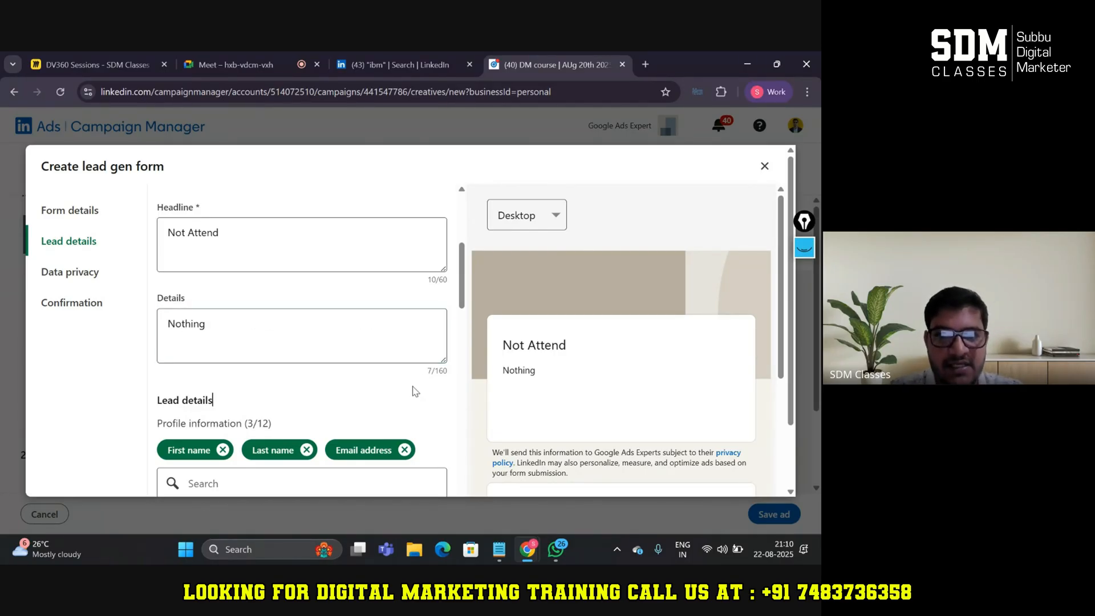
left_click_drag(445, 278, 419, 285)
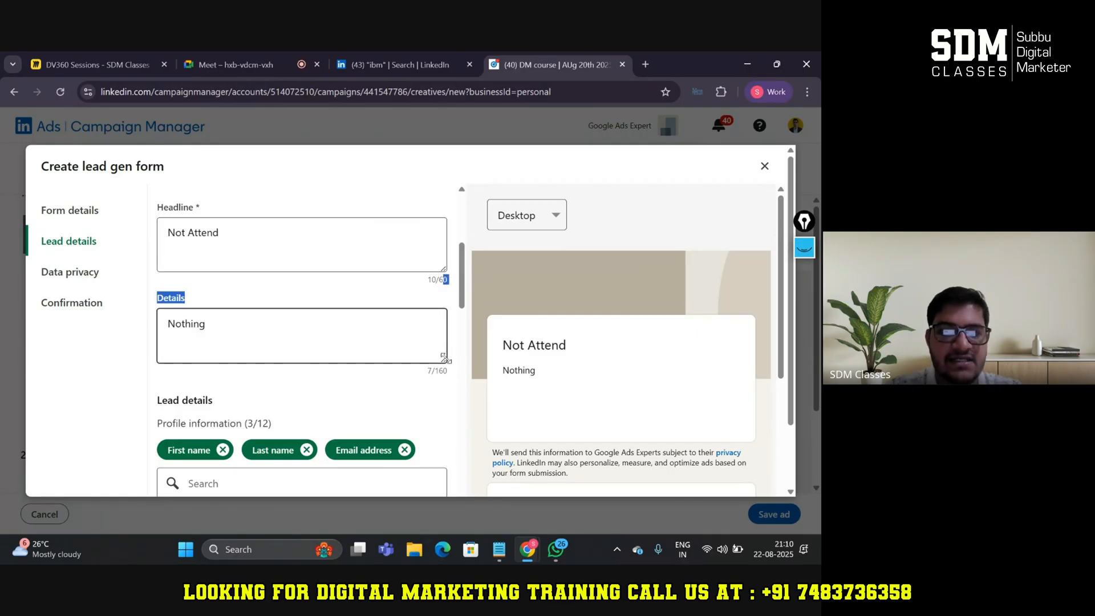
left_click_drag(452, 378, 401, 368)
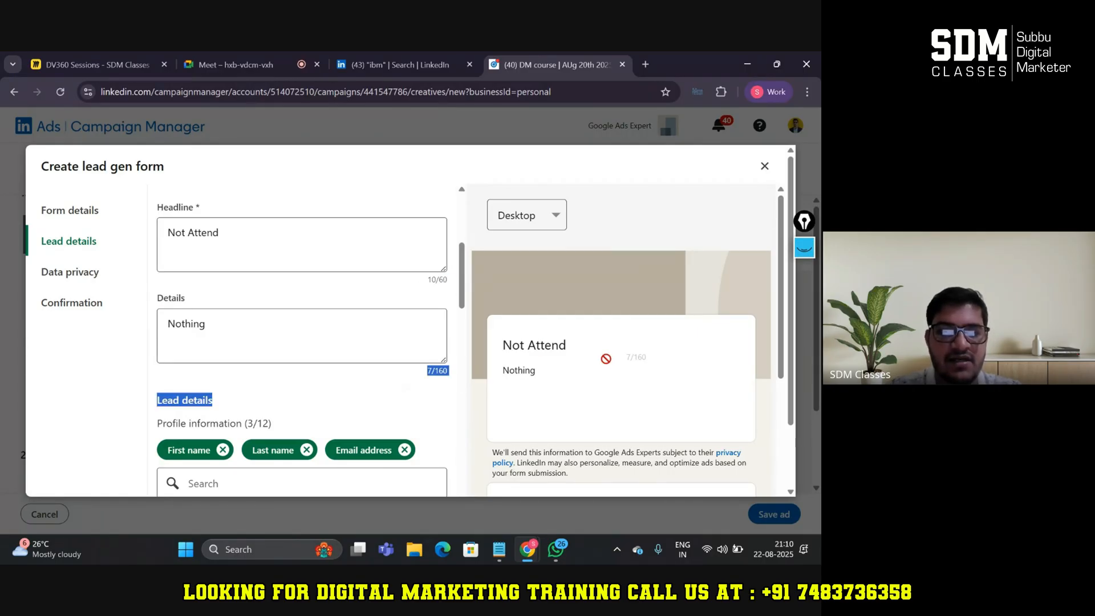
left_click(551, 370)
left_click_drag(536, 370, 505, 371)
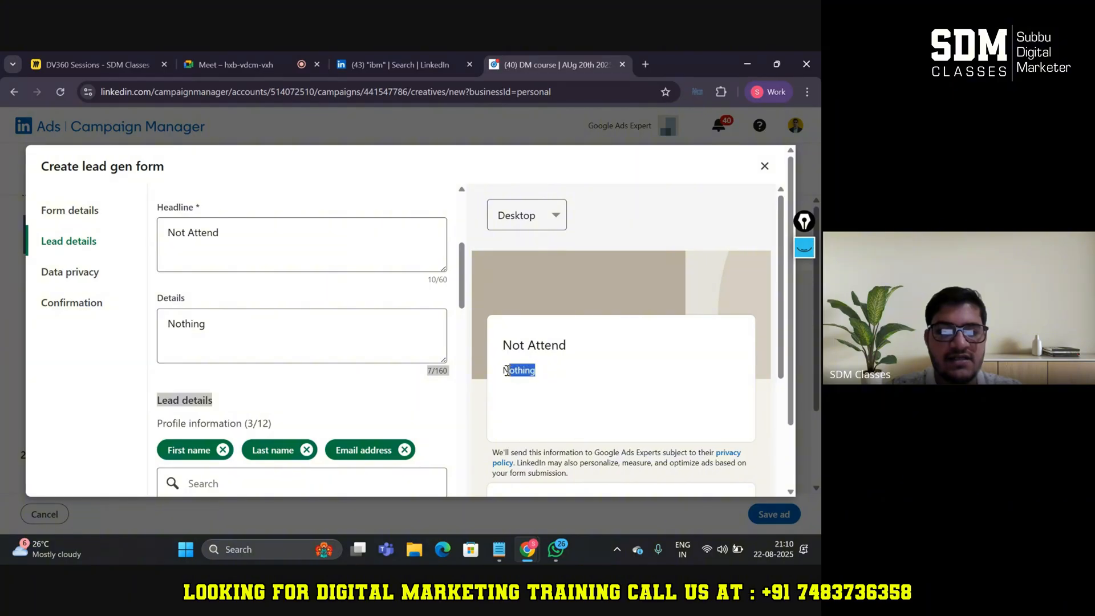
left_click(433, 371)
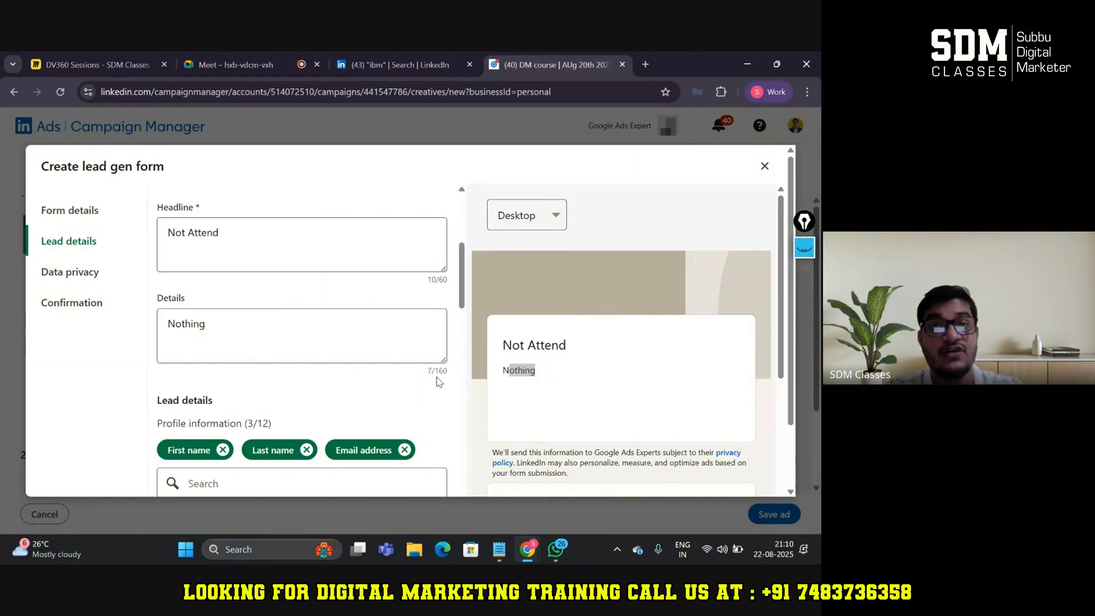
left_click(536, 373)
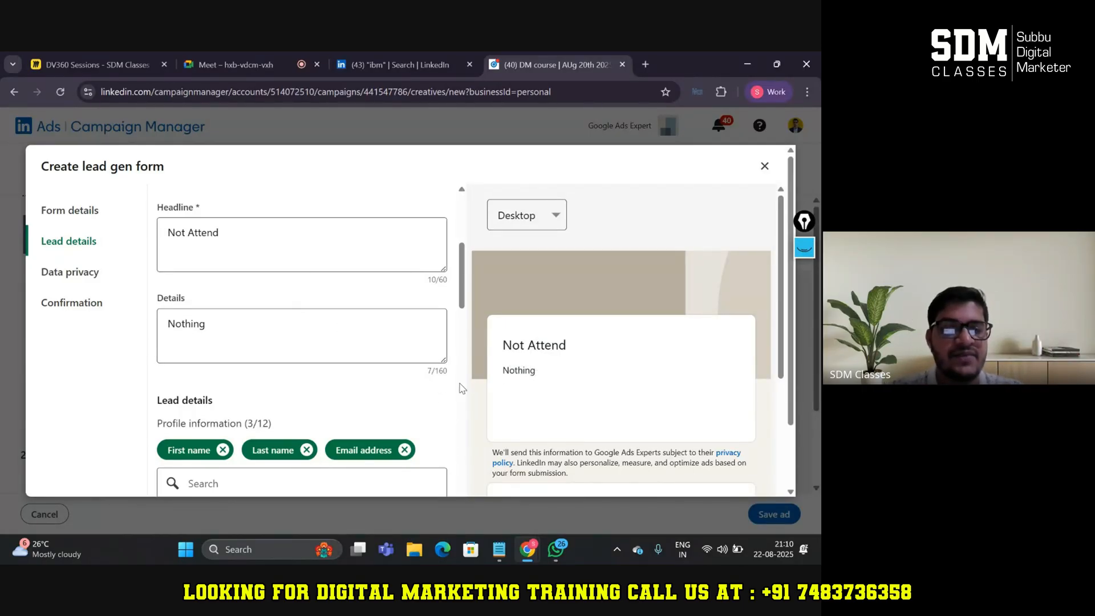
Replace the Email address field with Phone number in the requested profile information and review the form preview.
scroll(435, 392, "down", 1)
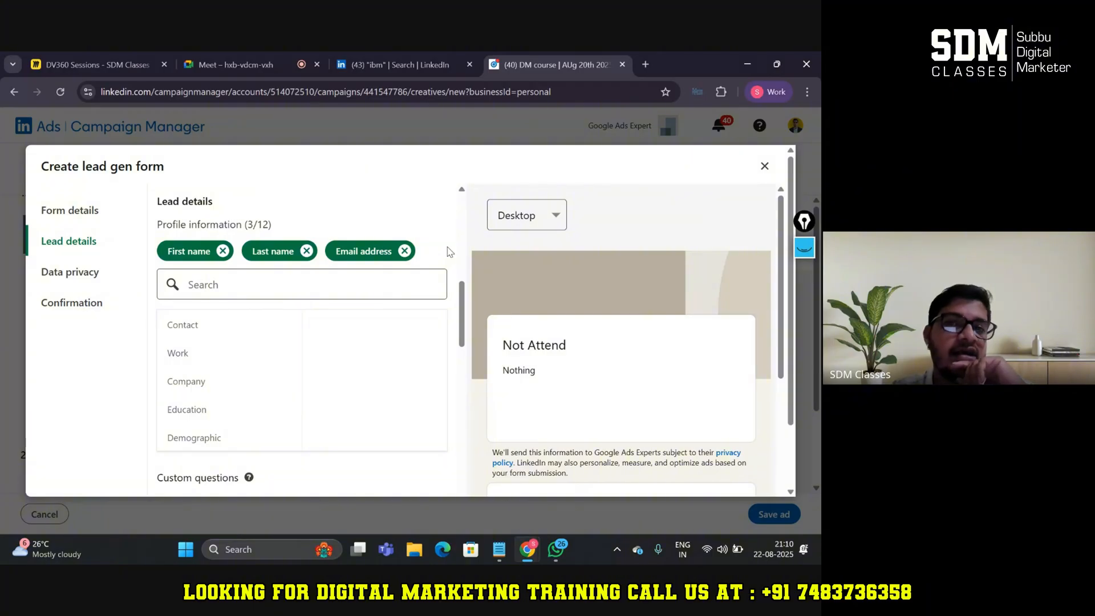
left_click(404, 251)
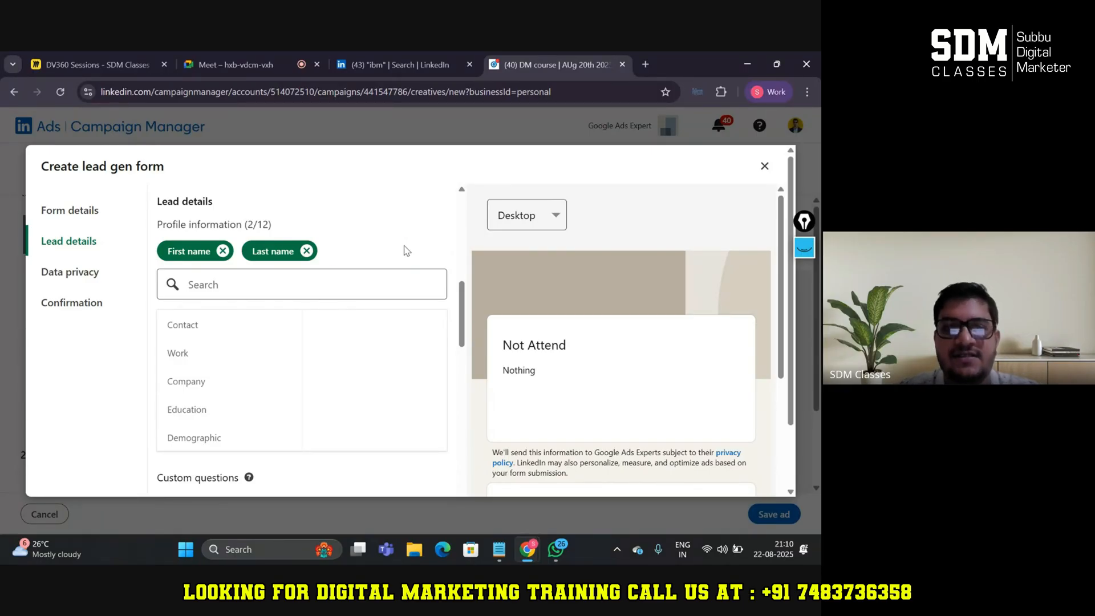
left_click(353, 285)
type("phon")
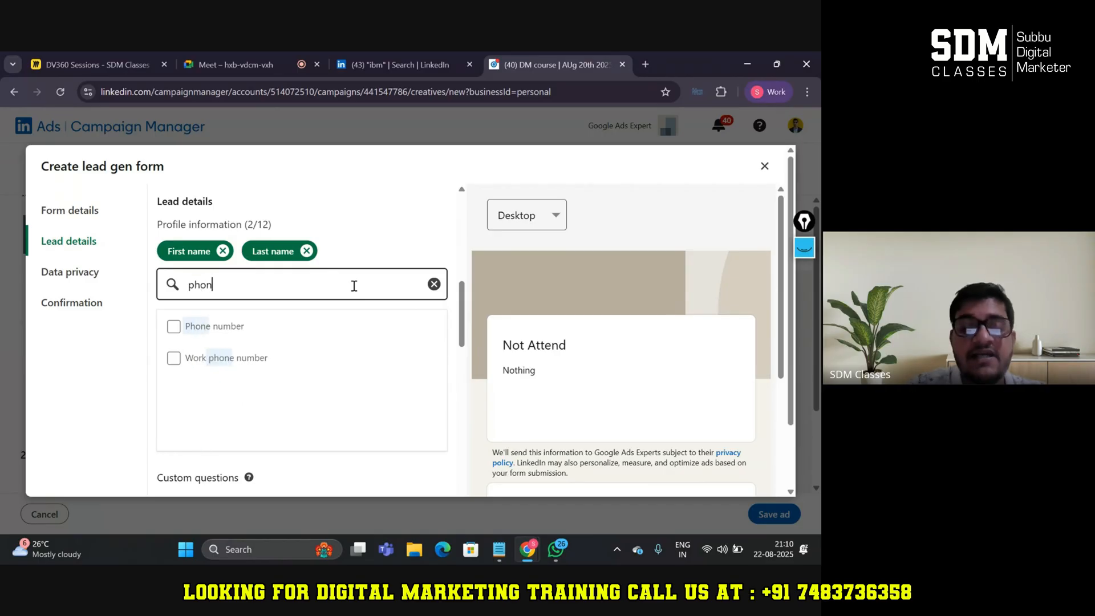
type("e")
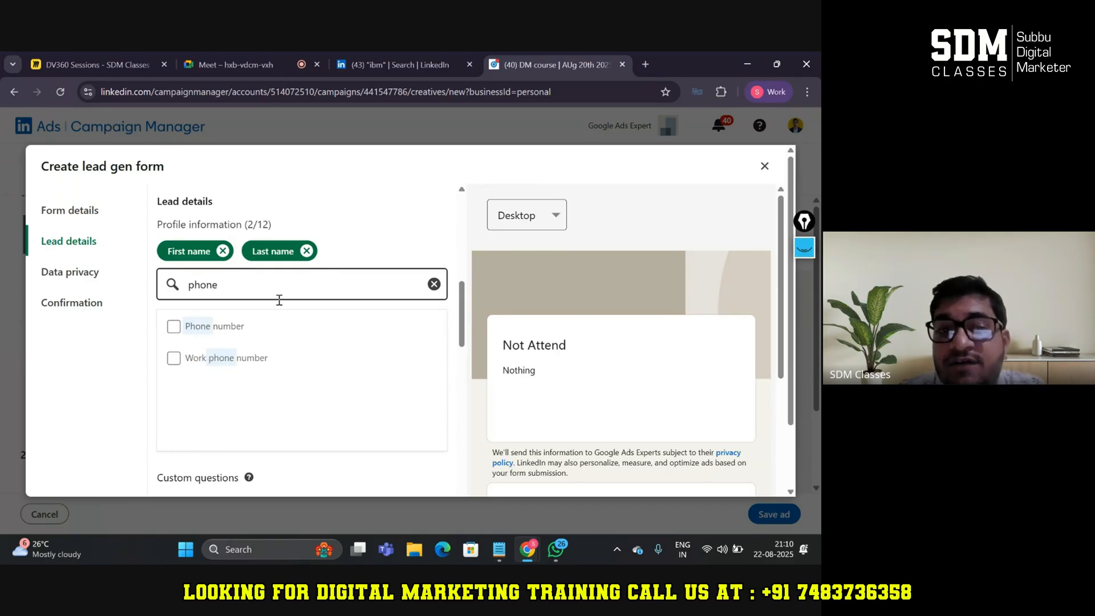
left_click(174, 326)
left_click(434, 283)
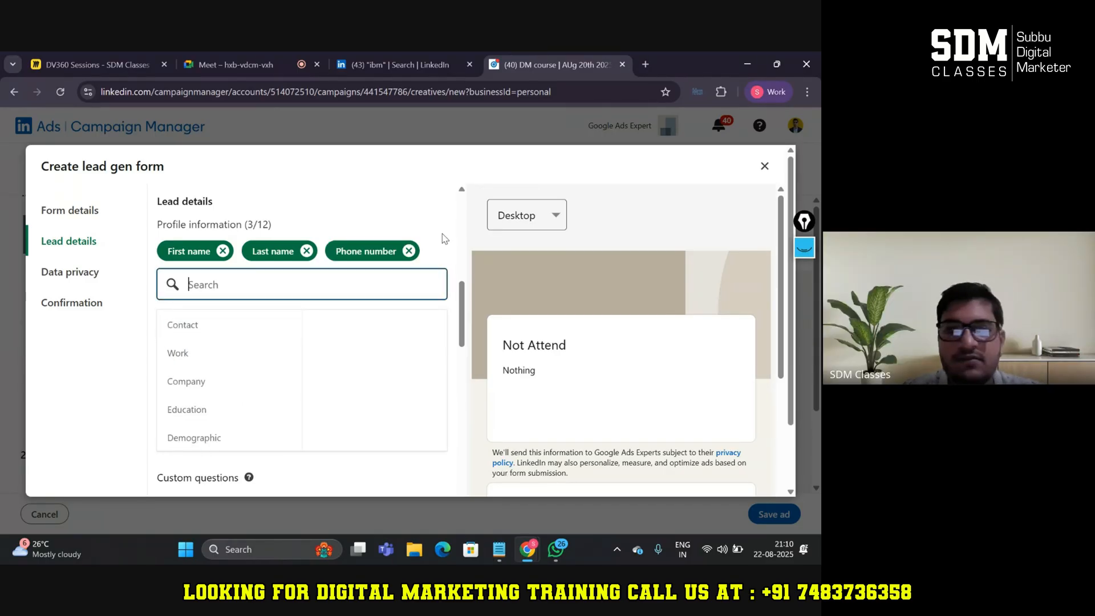
scroll(579, 357, "down", 1)
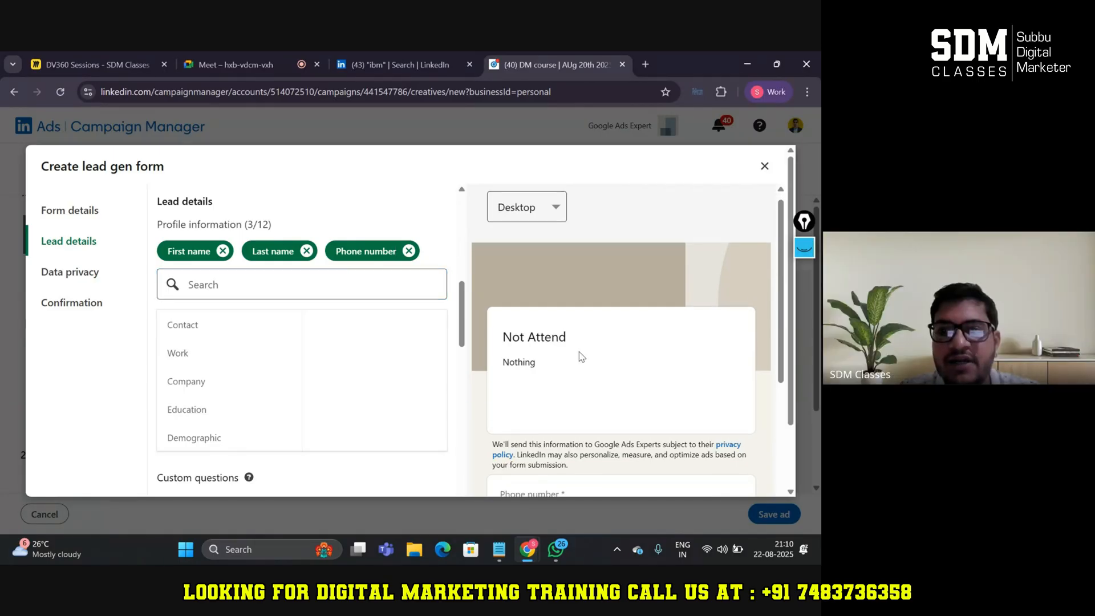
scroll(579, 357, "down", 5)
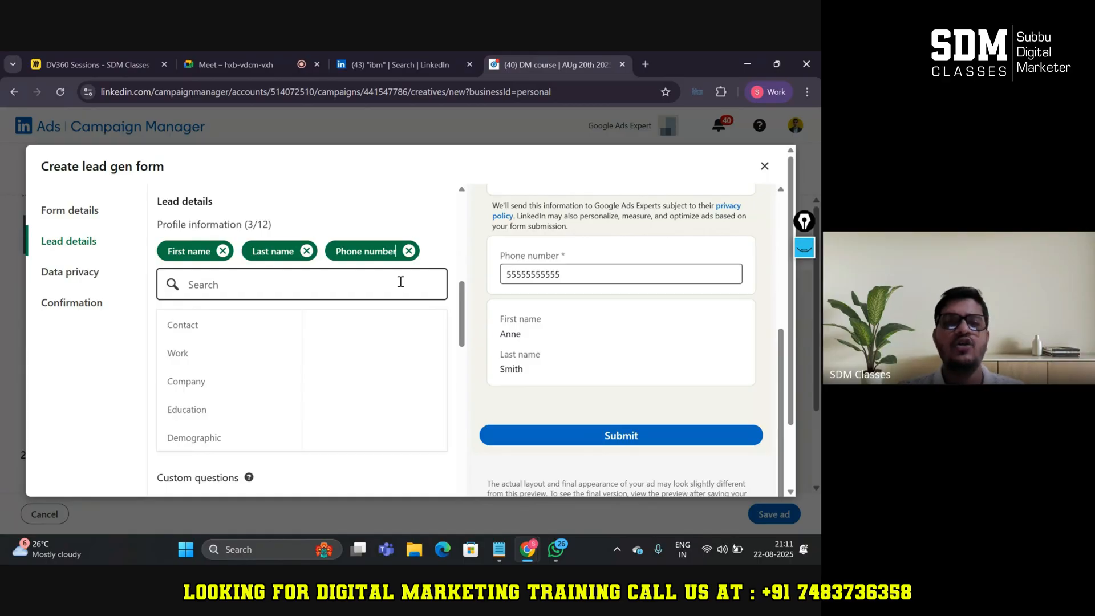
left_click(400, 282)
type("loca")
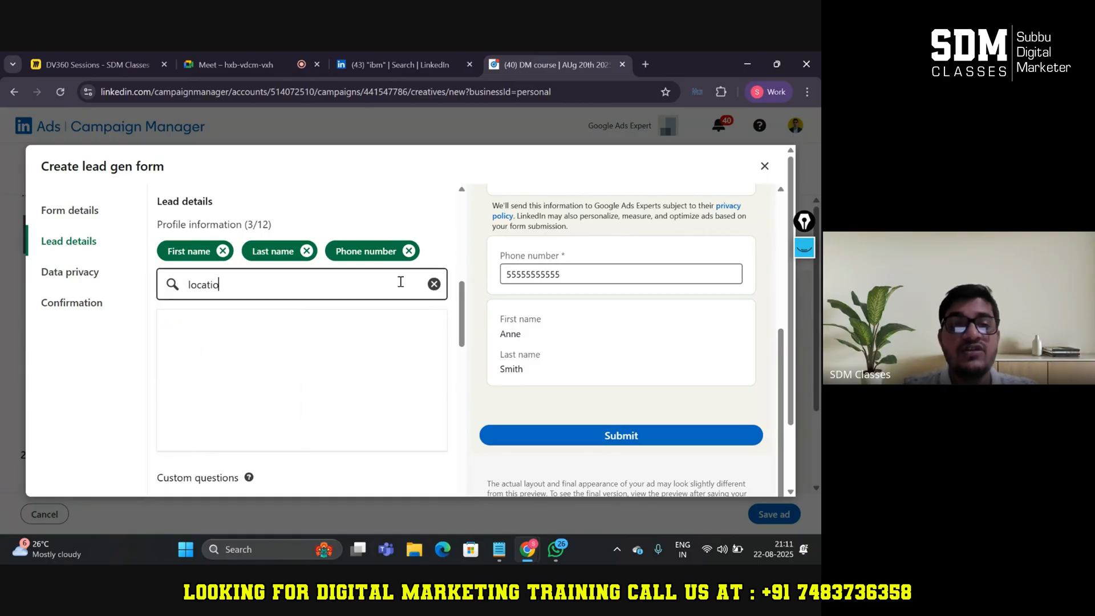
type("tio")
key("BackSpace")
key("BackSpace")
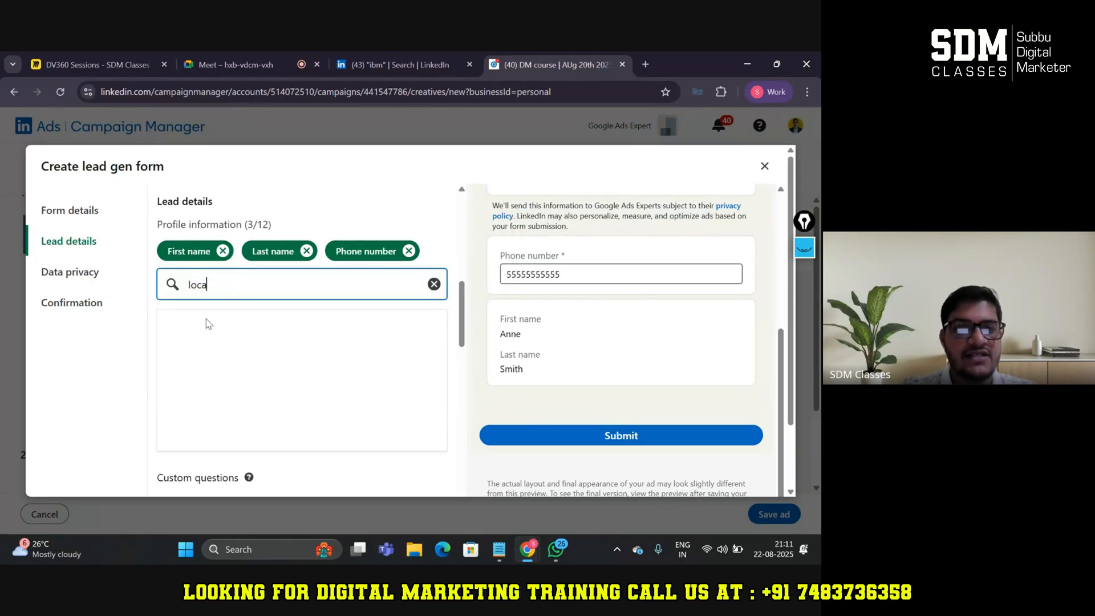
key("BackSpace")
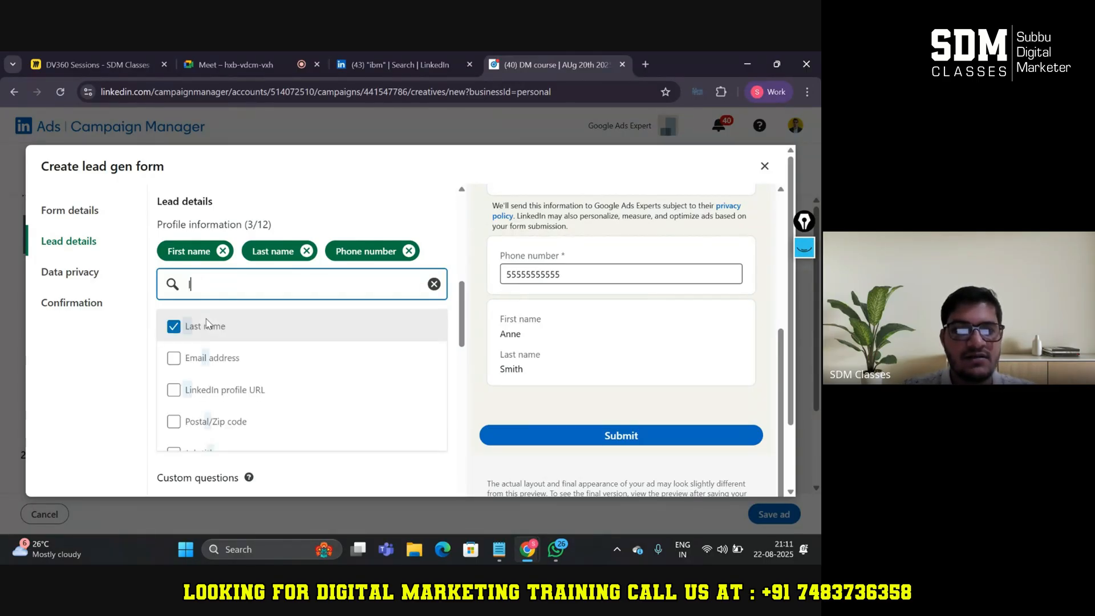
left_click(268, 422)
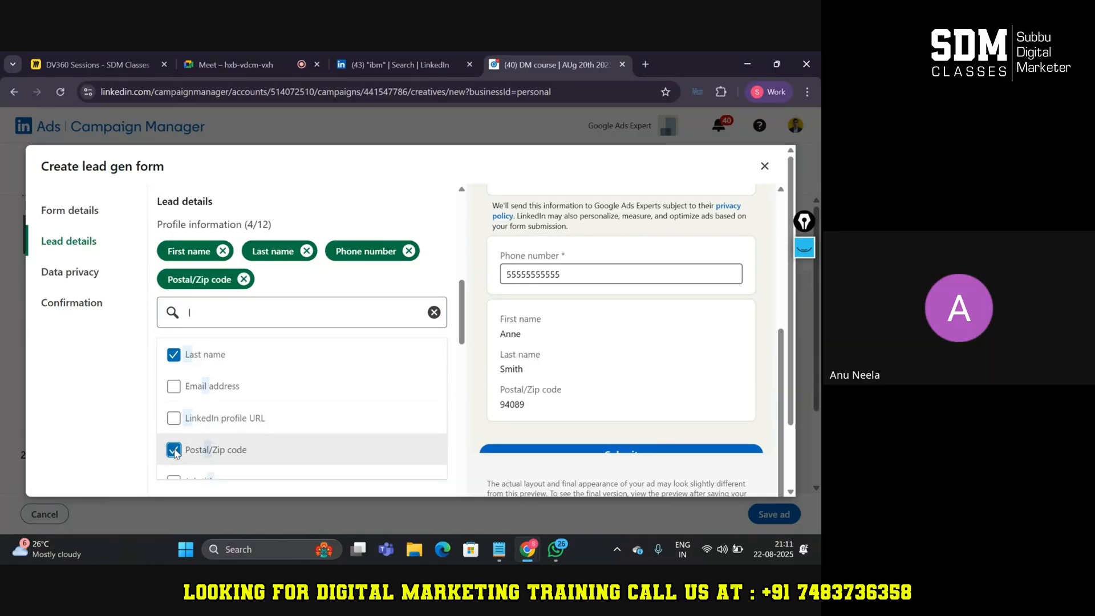
left_click(174, 450)
key("BackSpace")
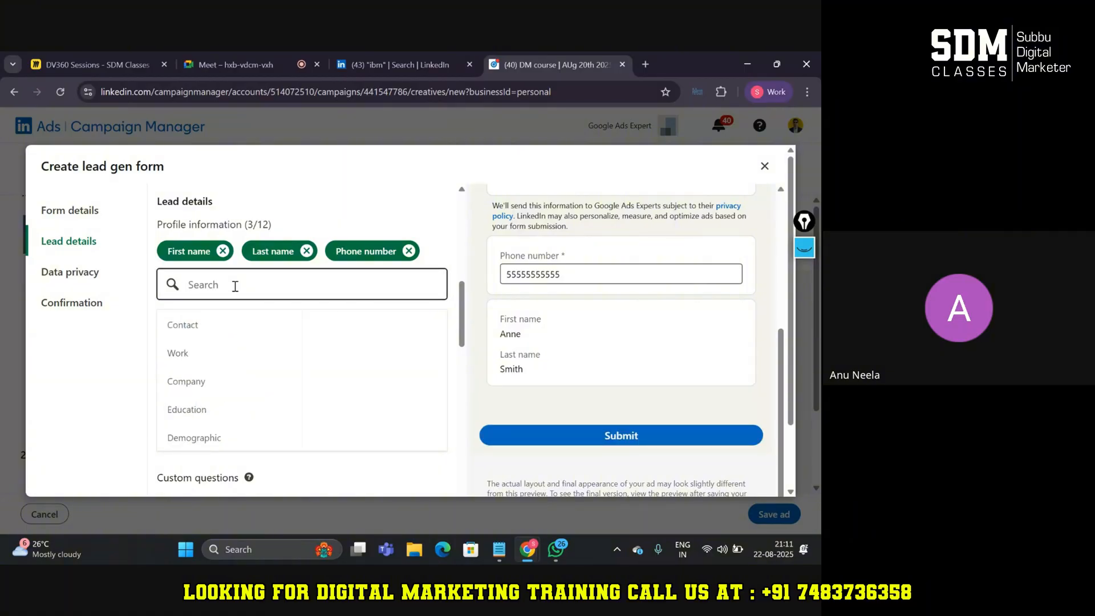
Add City to the requested profile information and review the form preview.
type("city")
left_click(173, 326)
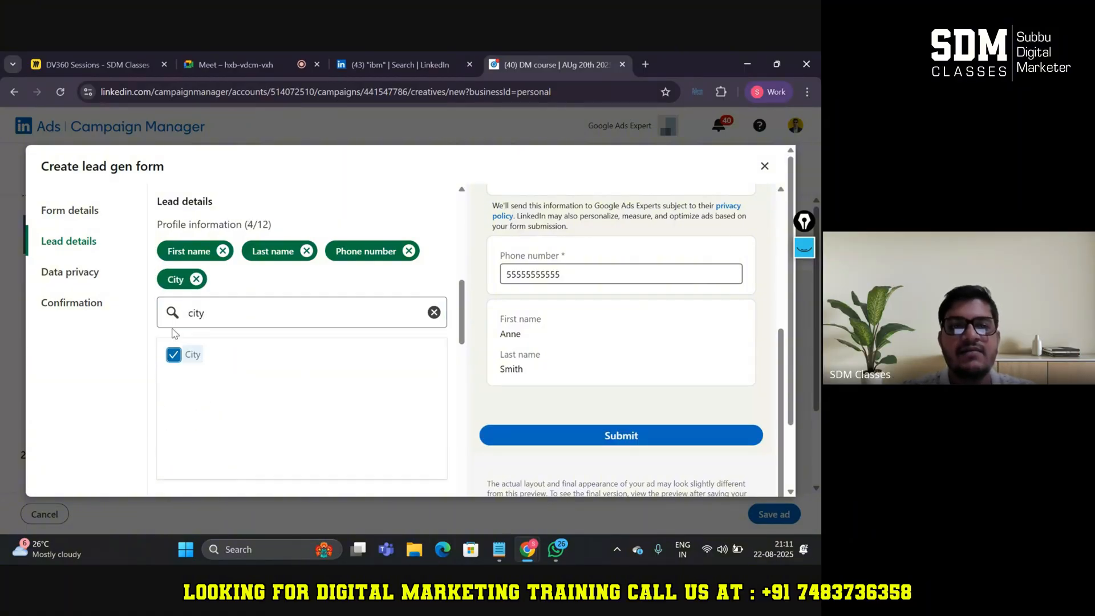
left_click(434, 312)
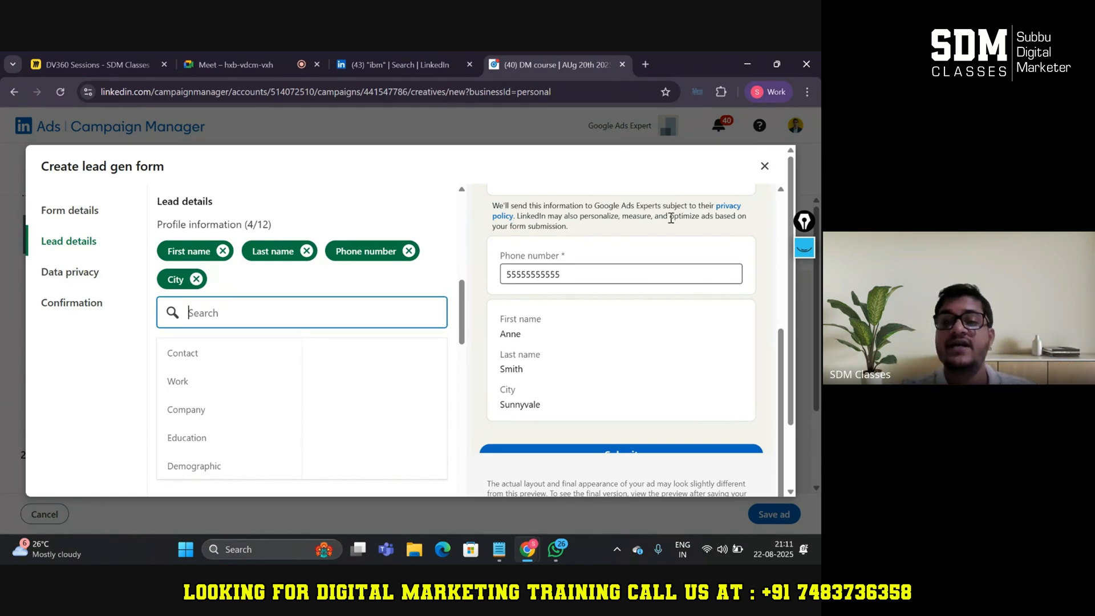
scroll(645, 319, "down", 2)
scroll(645, 319, "up", 3)
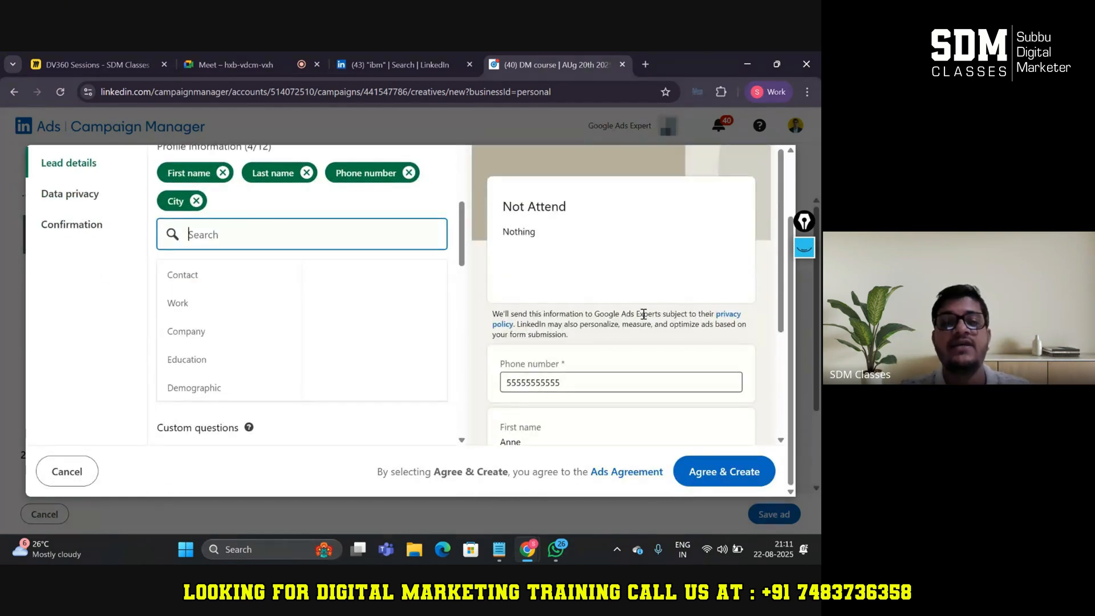
scroll(474, 308, "up", 1)
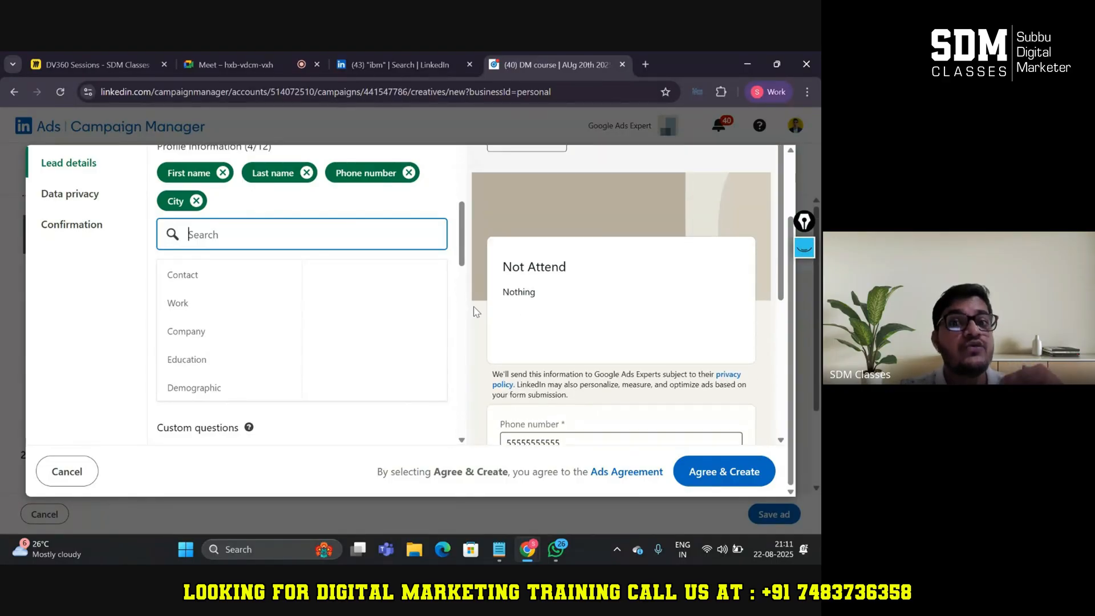
scroll(473, 311, "up", 2)
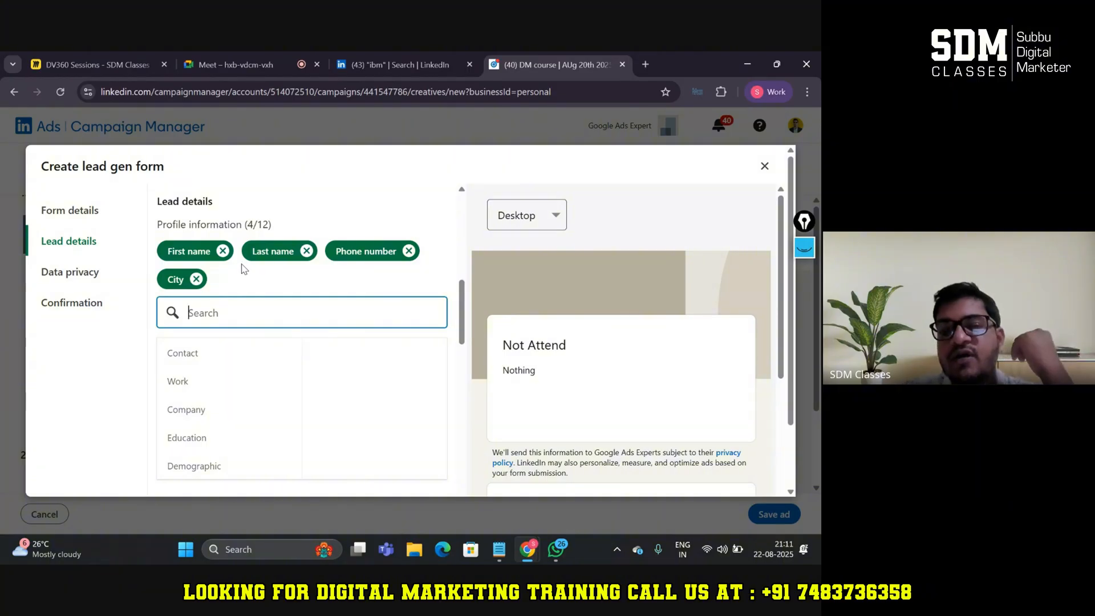
Add LinkedIn profile URL to the requested profile information.
left_click(257, 285)
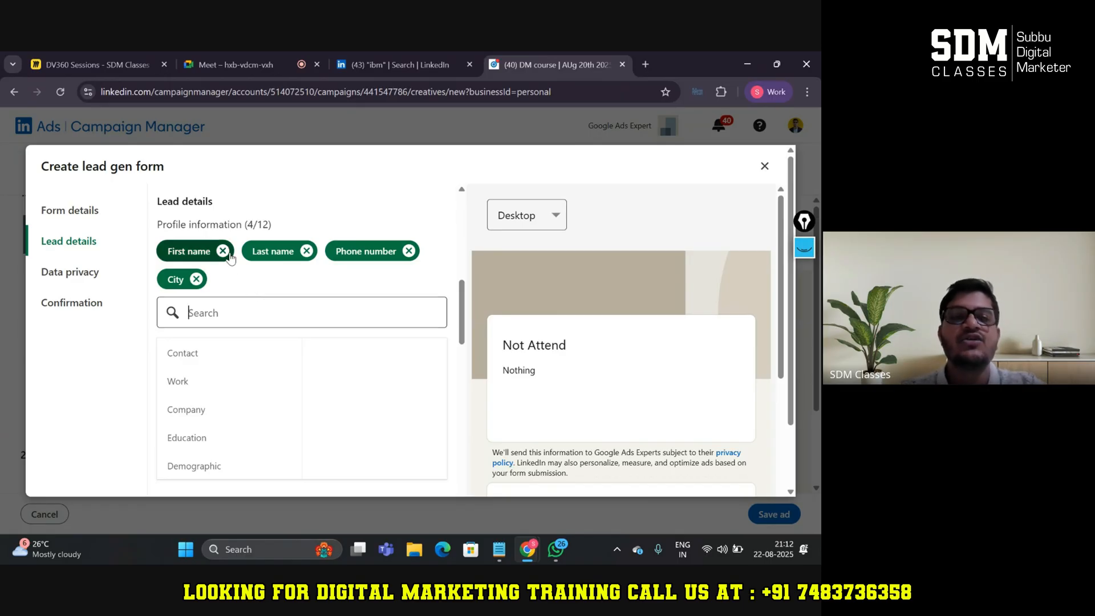
type("l")
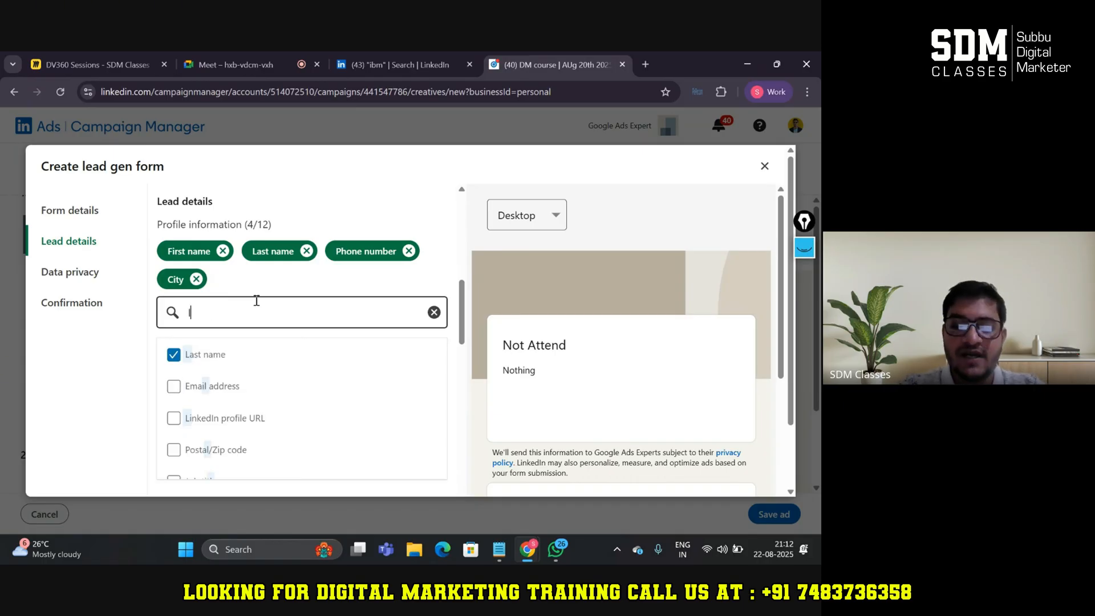
type("ink")
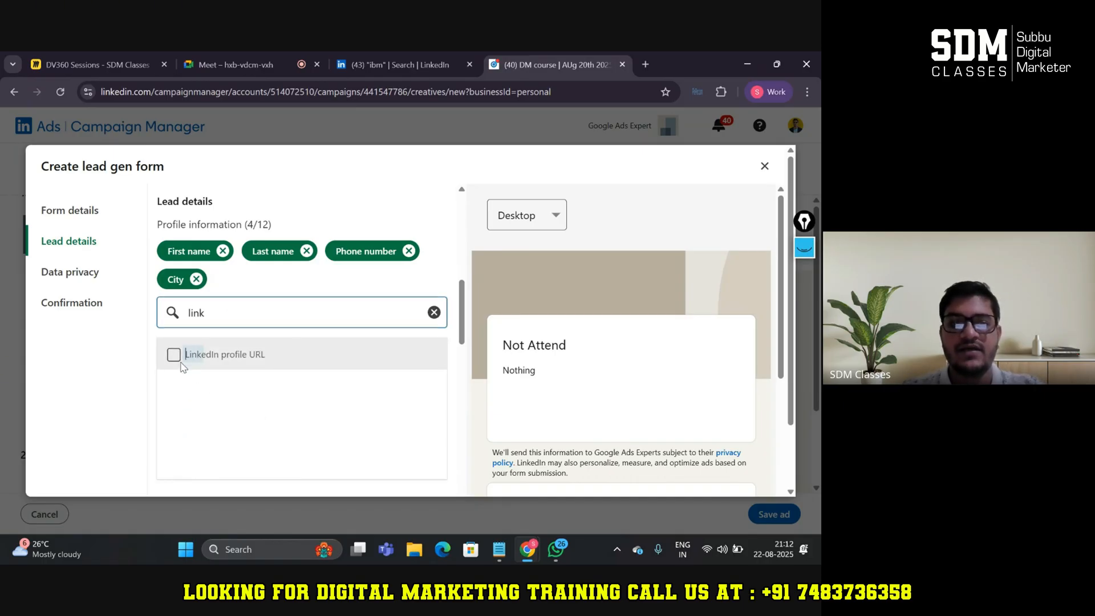
left_click(182, 363)
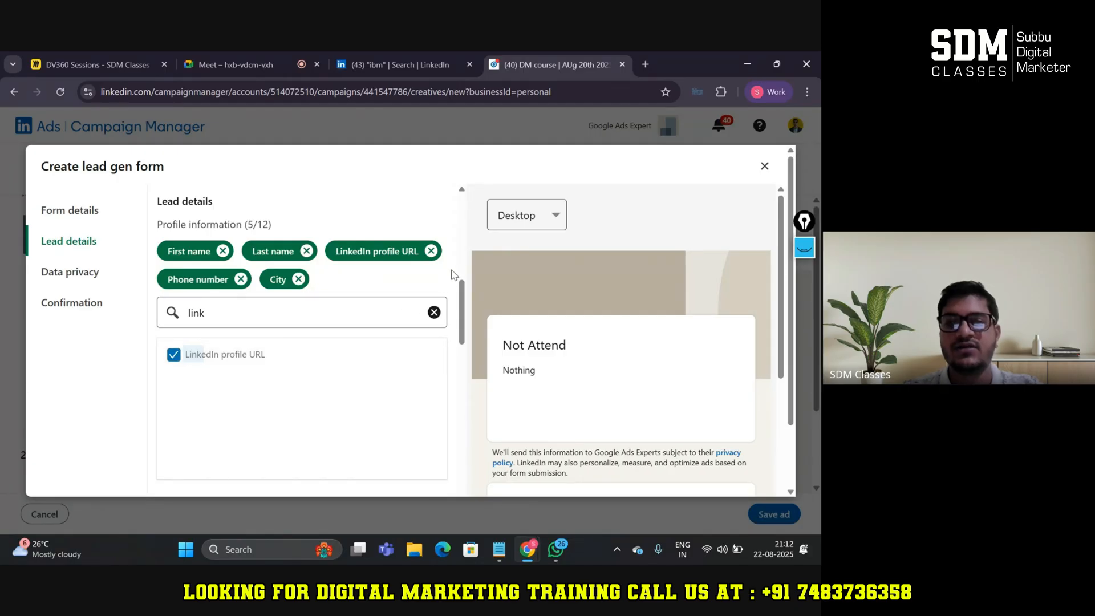
left_click(434, 311)
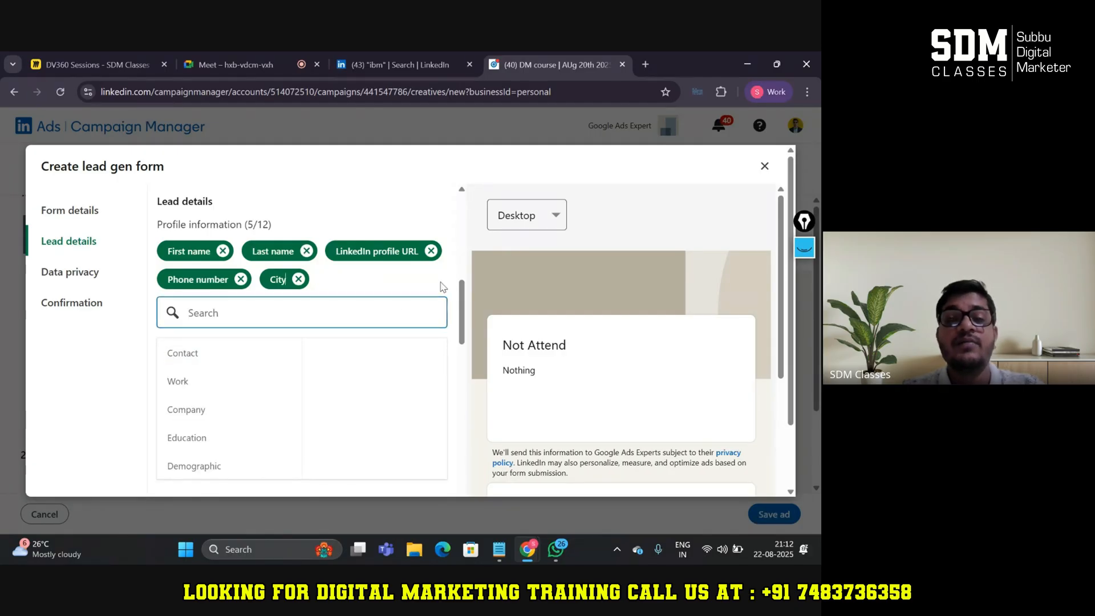
left_click(443, 287)
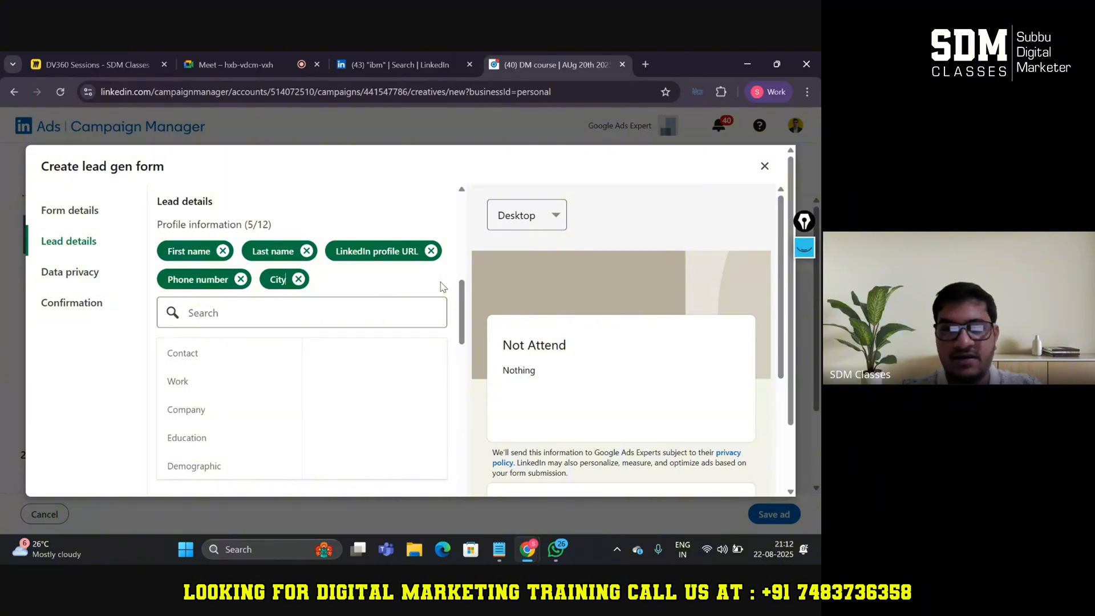
Examine the Education fields that can be requested as profile information.
scroll(443, 287, "down", 1)
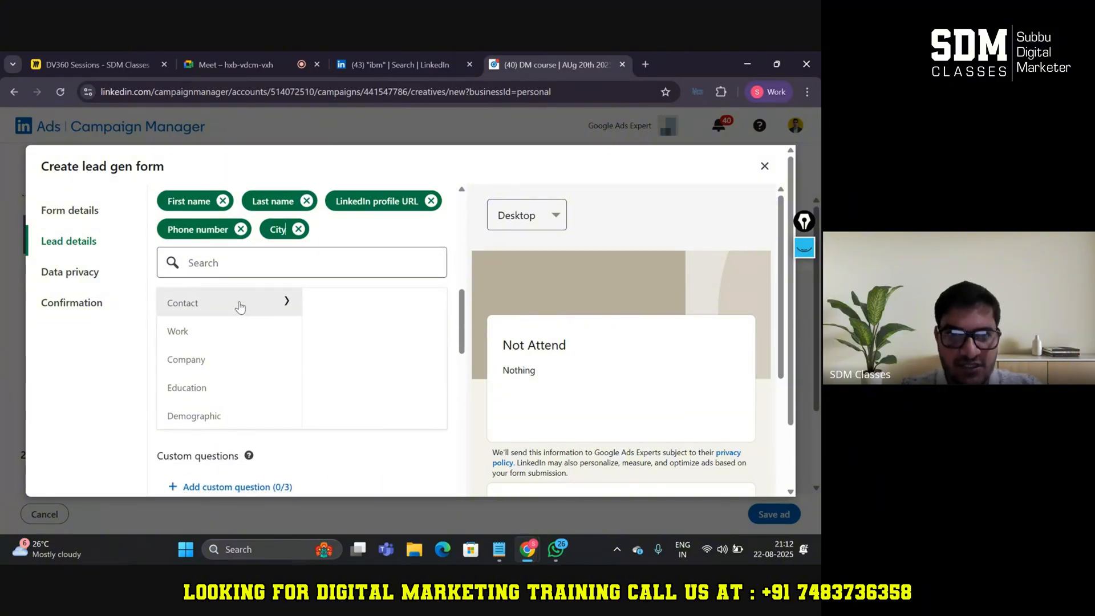
scroll(281, 366, "down", 3)
scroll(280, 370, "up", 2)
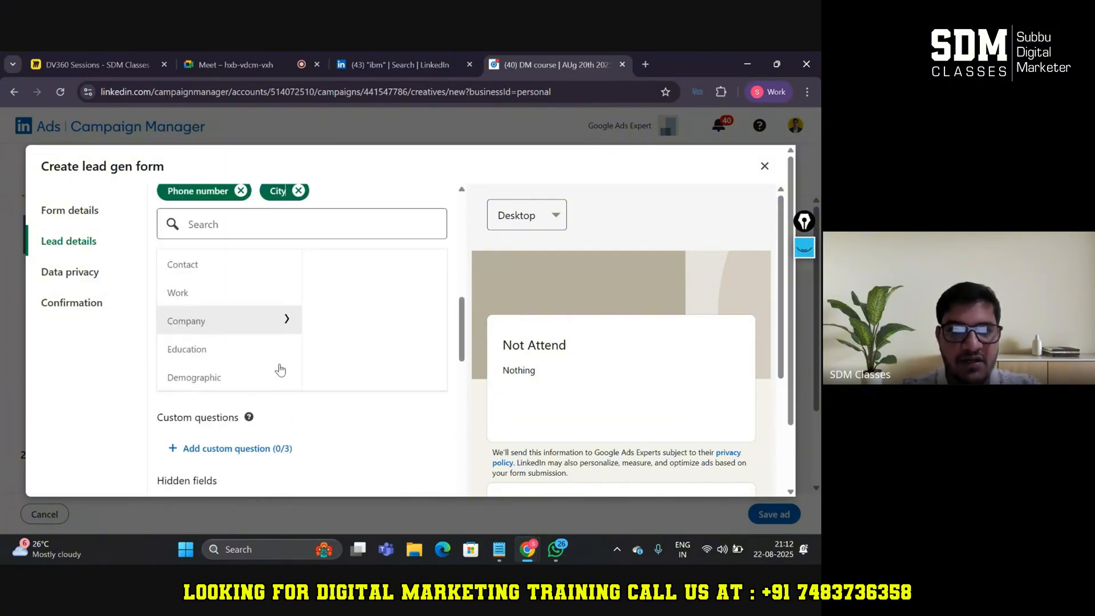
left_click(287, 361)
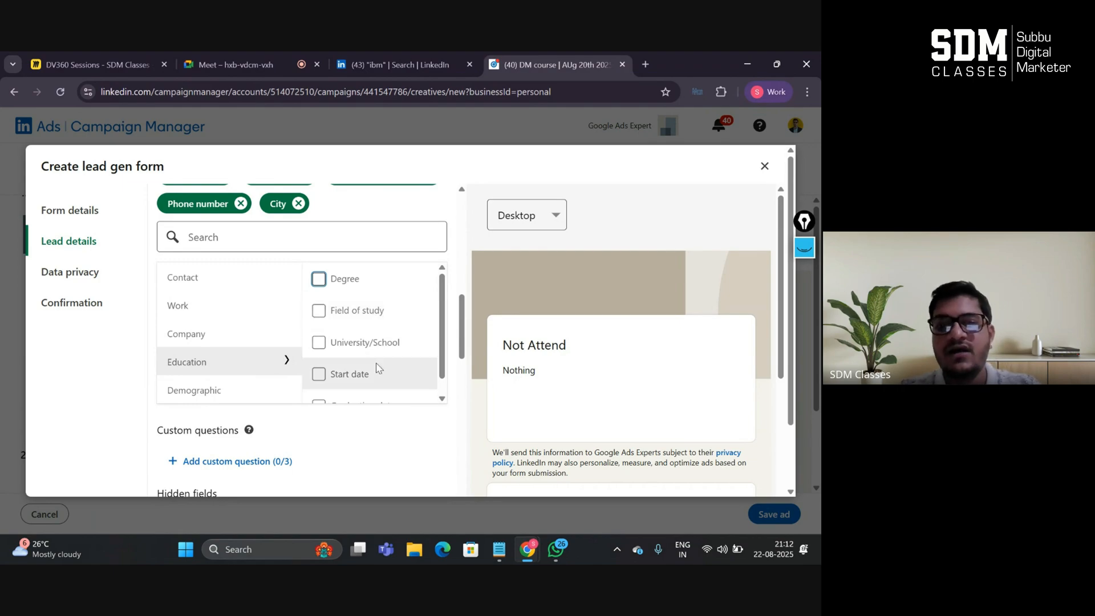
scroll(374, 365, "down", 1)
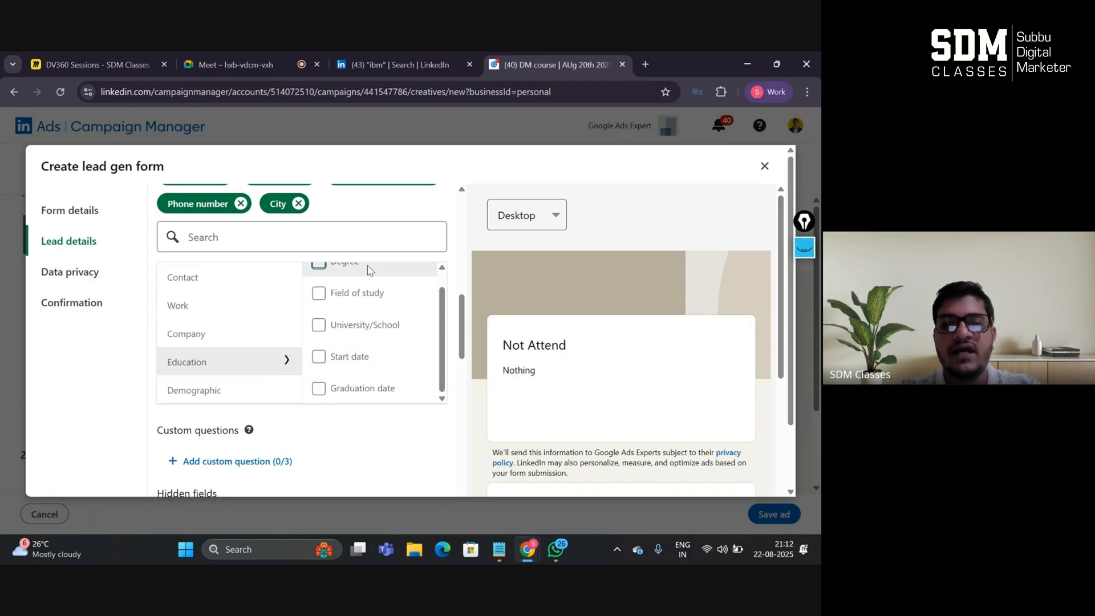
scroll(370, 270, "up", 1)
scroll(369, 270, "up", 1)
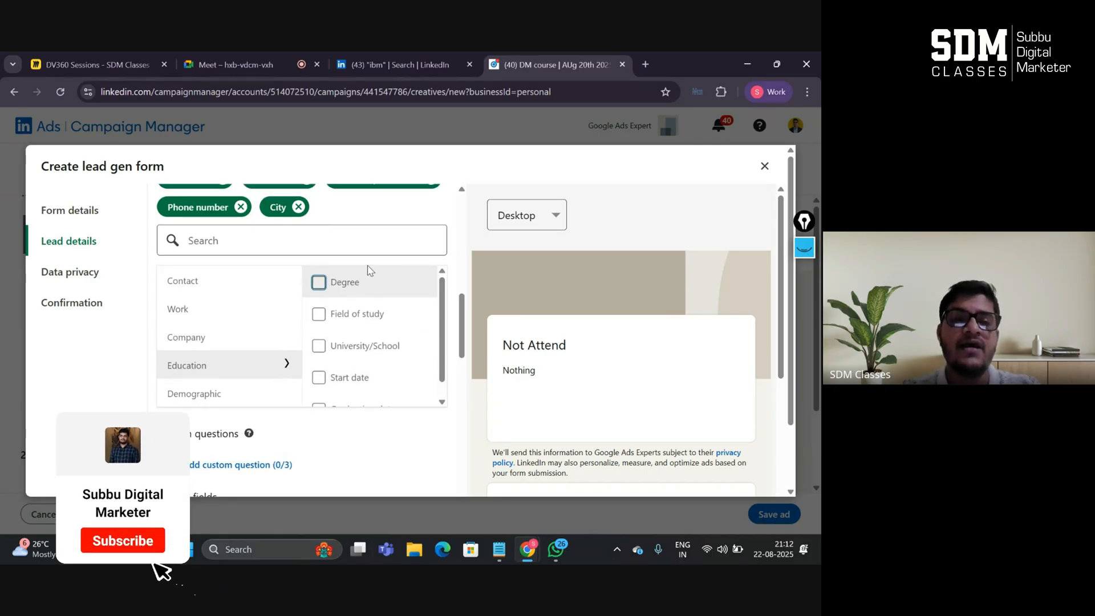
scroll(370, 270, "up", 1)
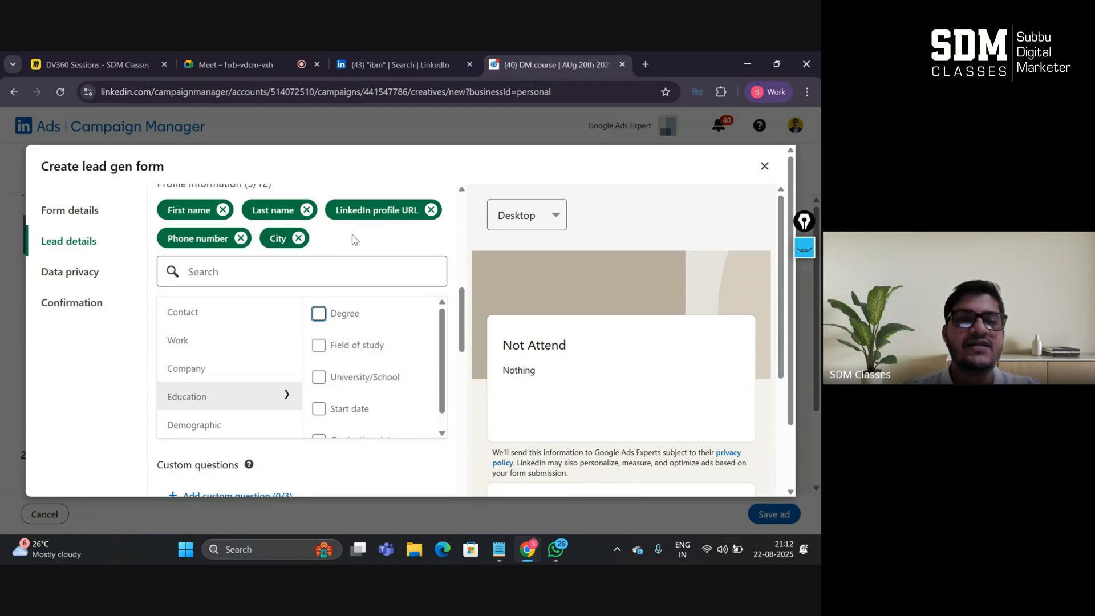
Check how the LinkedIn profile URL and City fields appear in the form preview.
scroll(615, 342, "down", 4)
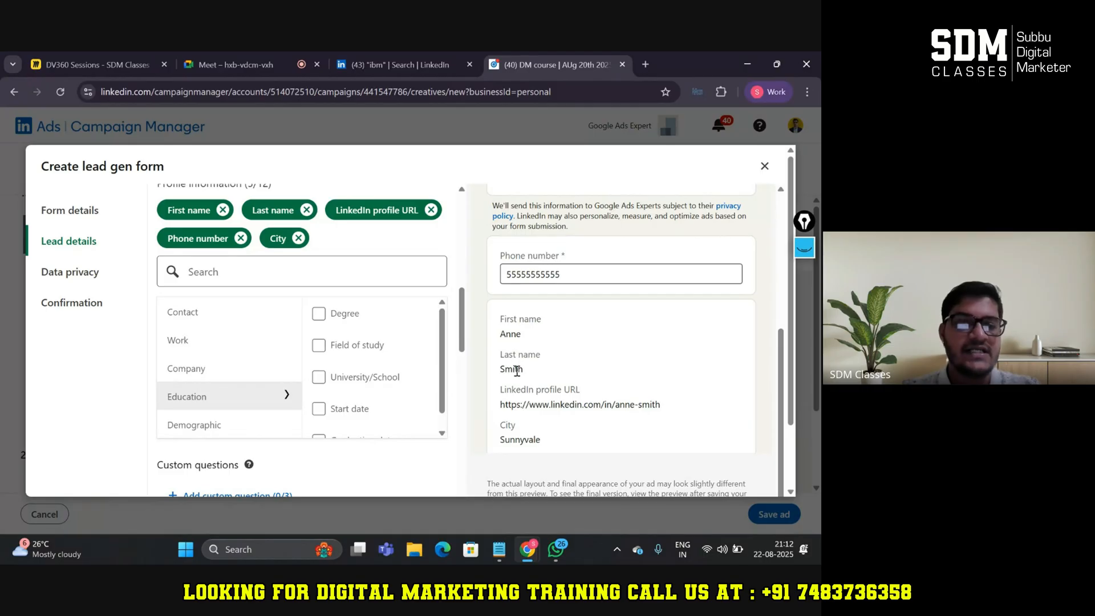
left_click_drag(510, 388, 682, 388)
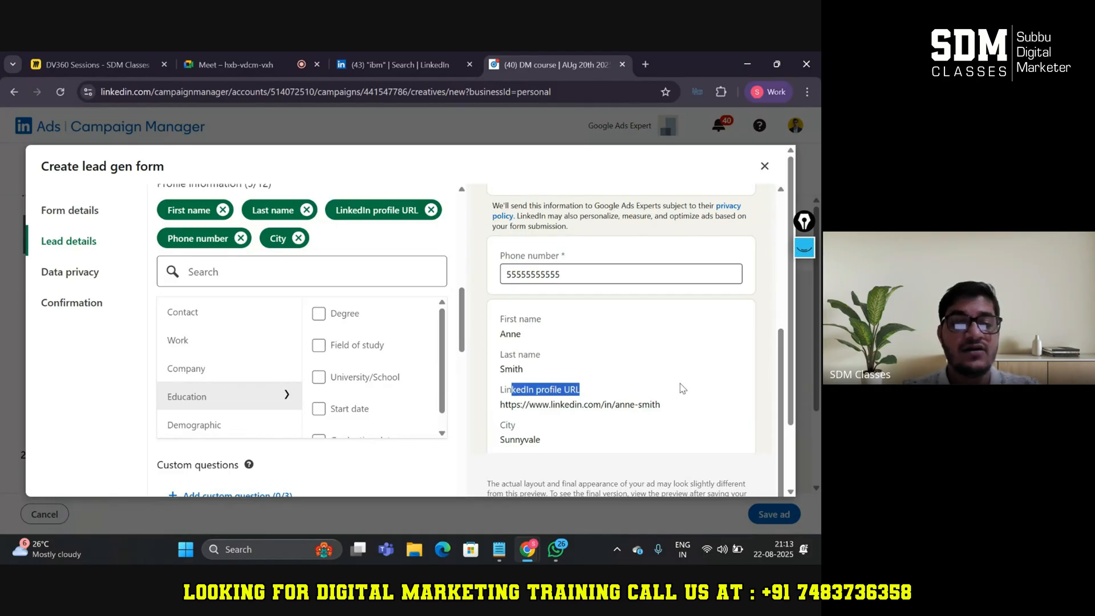
left_click(501, 426)
left_click_drag(501, 427, 548, 429)
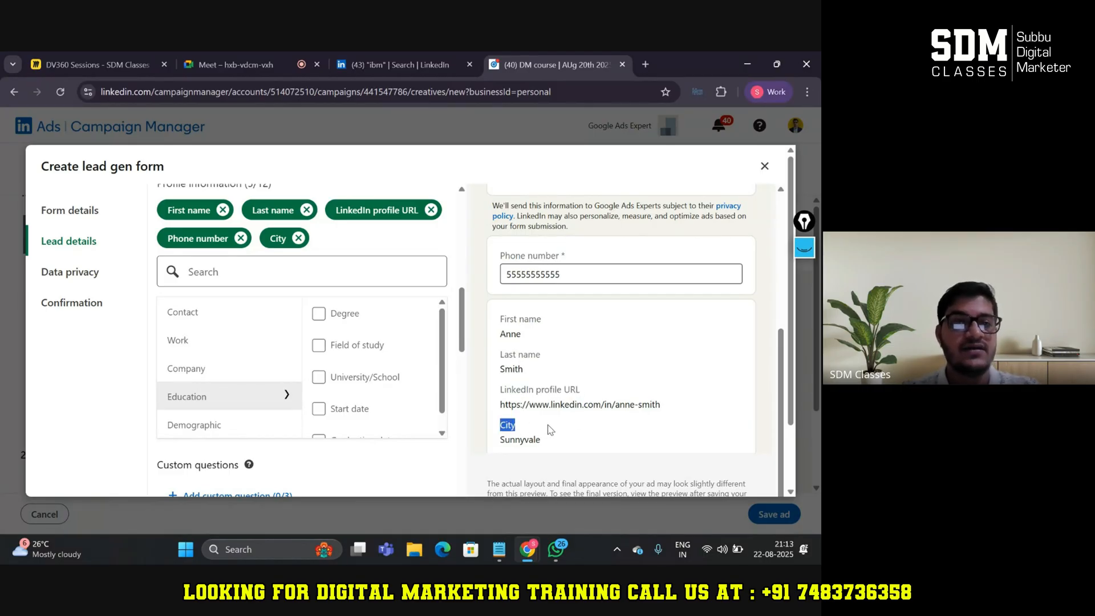
left_click(501, 339)
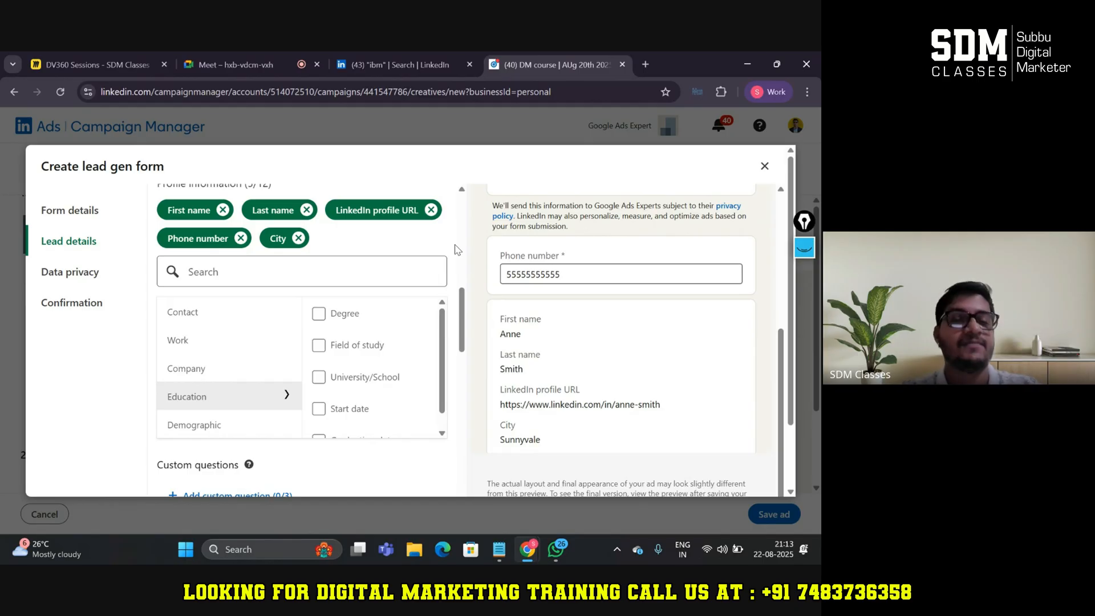
Review the form's Data privacy section, focusing on the required privacy policy URL field.
scroll(455, 249, "down", 6)
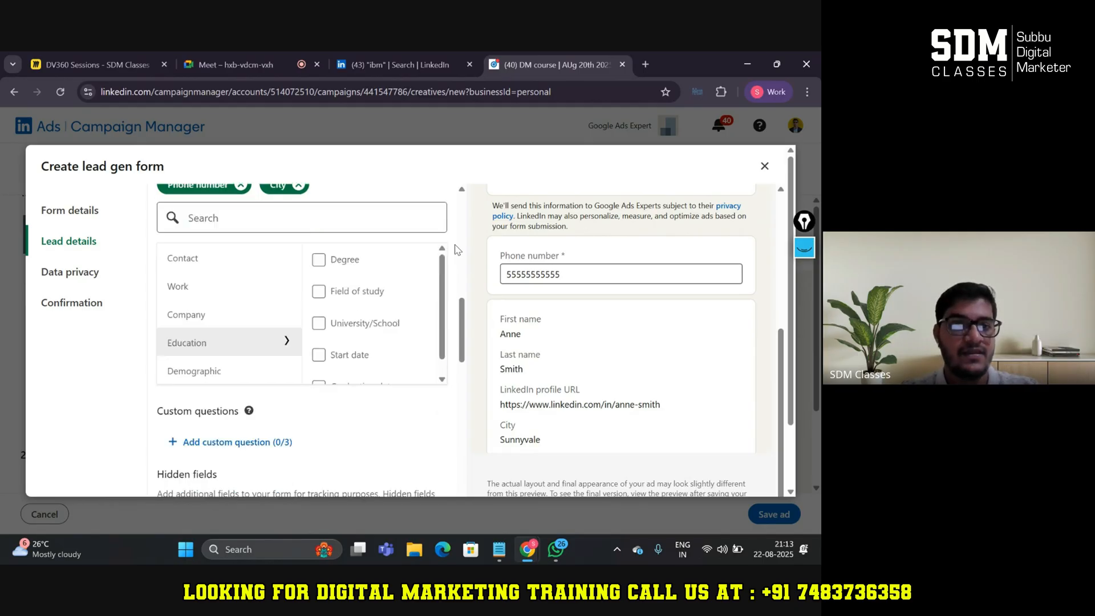
scroll(438, 267, "down", 1)
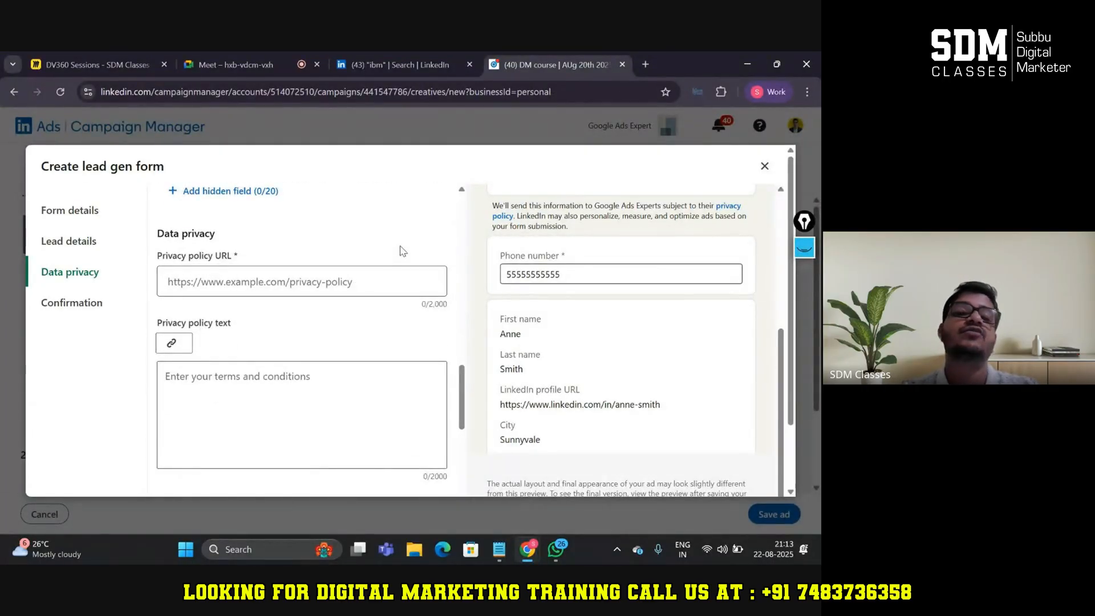
scroll(403, 251, "down", 1)
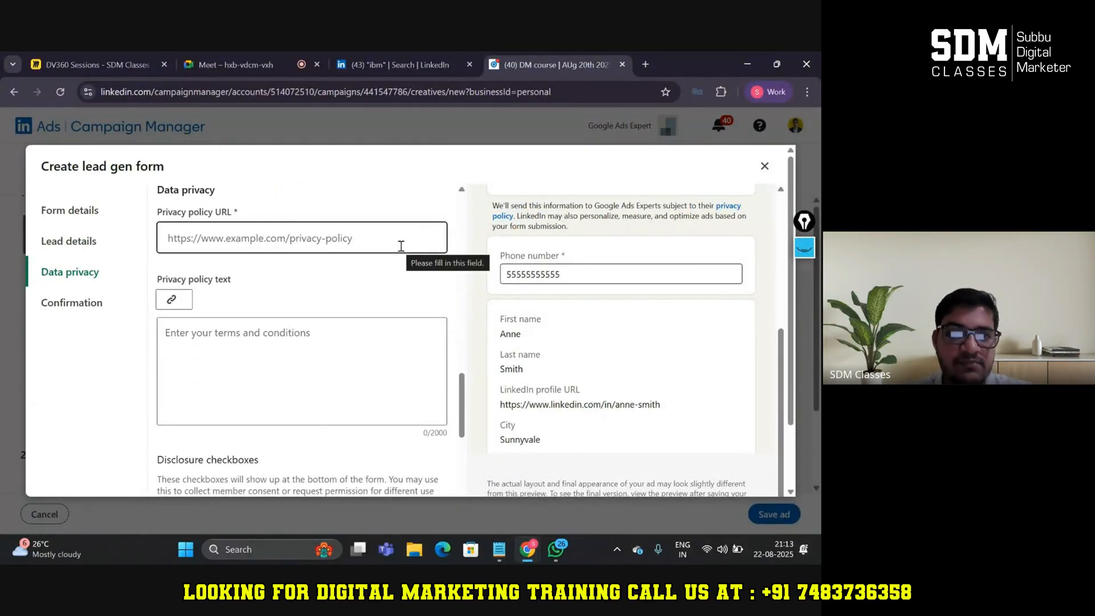
left_click(400, 246)
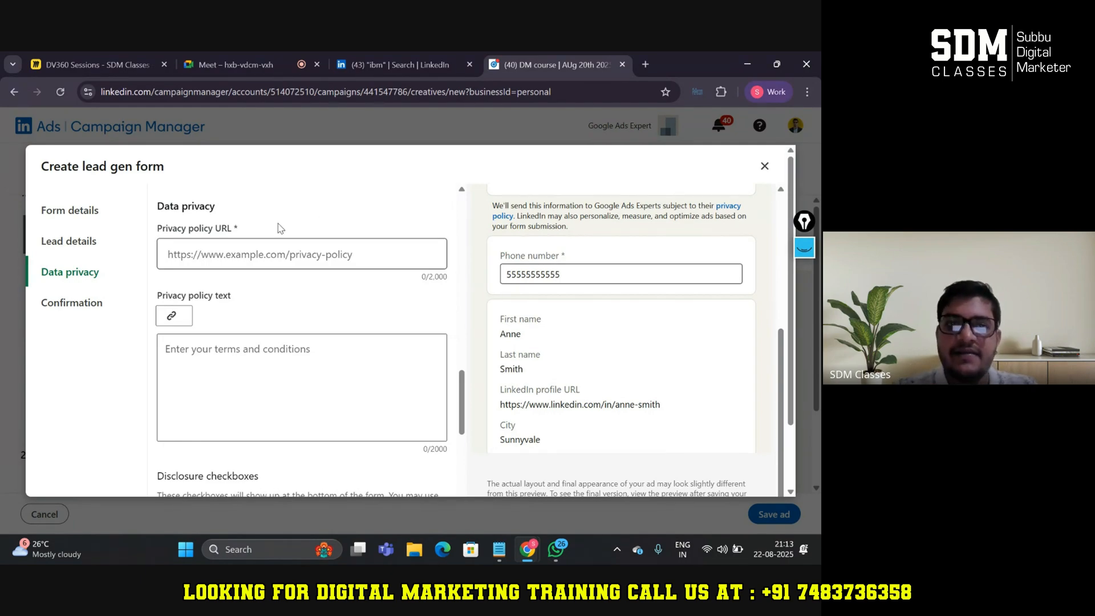
left_click_drag(255, 233, 139, 232)
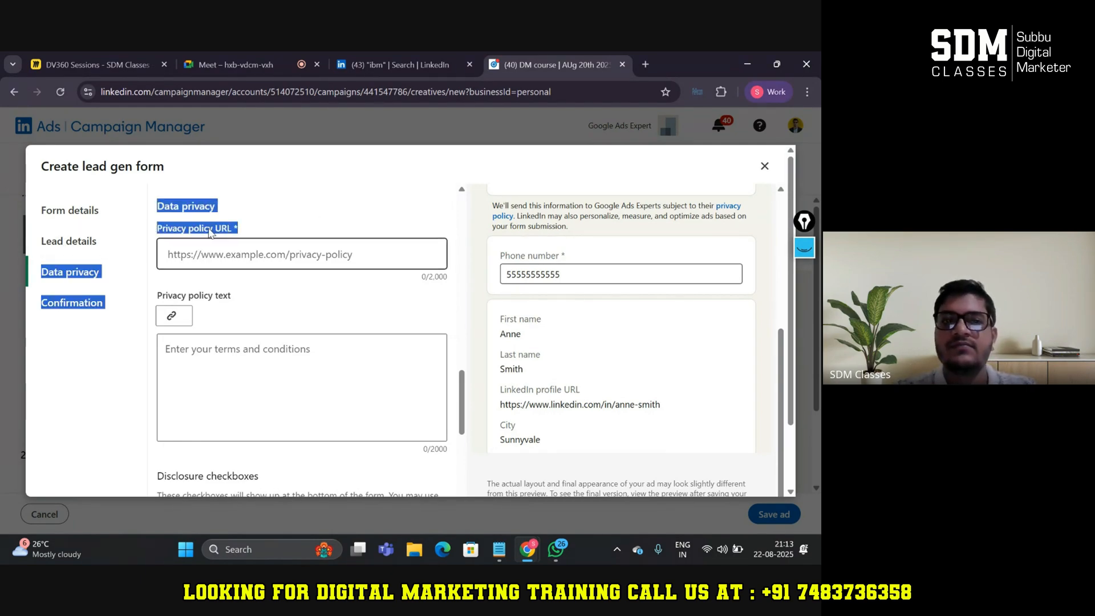
left_click(247, 227)
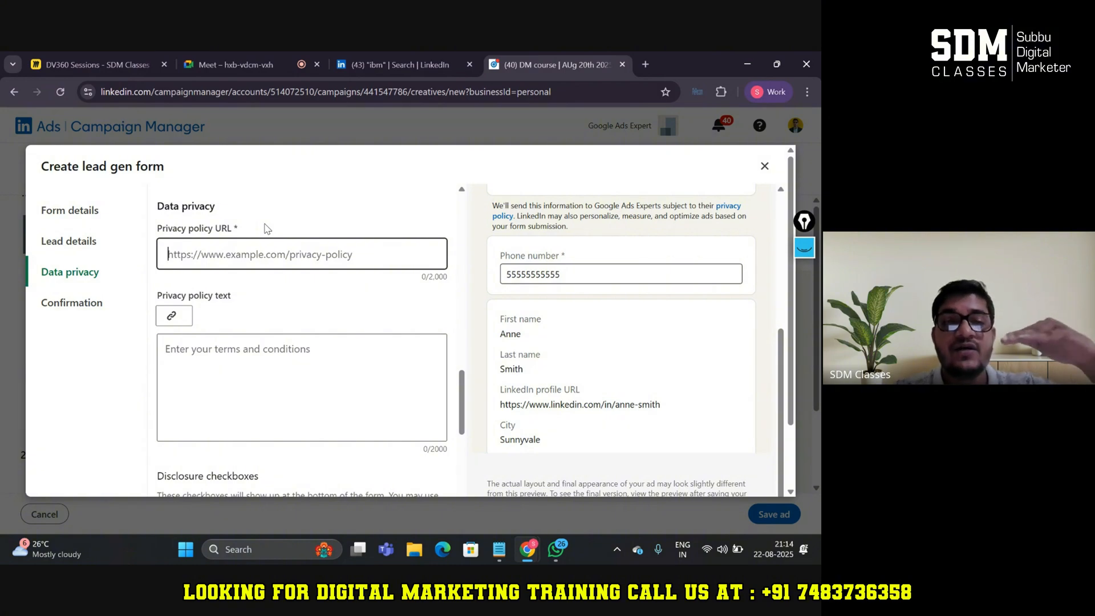
Set the form's confirmation message to "Thank you for giving the details and our career counsellor will get in touch with you shortly.".
scroll(264, 228, "down", 5)
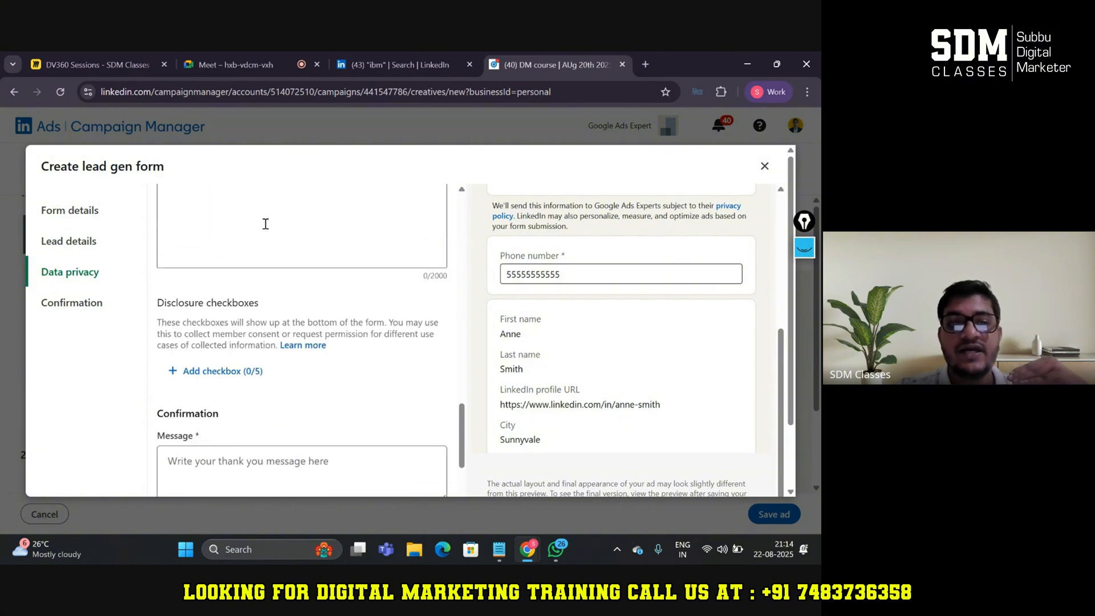
scroll(266, 226, "down", 3)
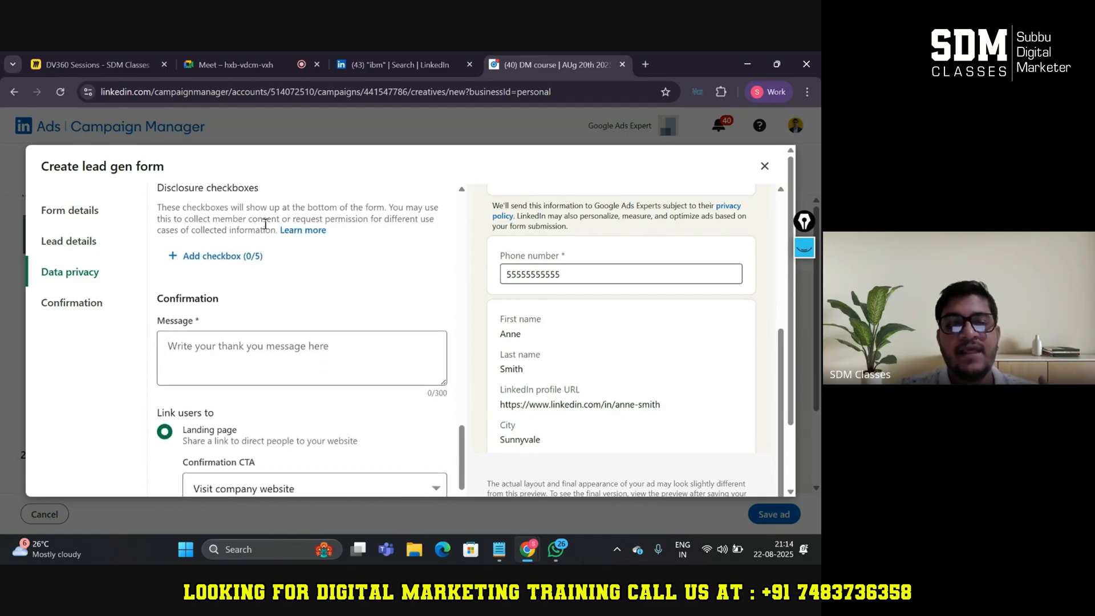
left_click(262, 285)
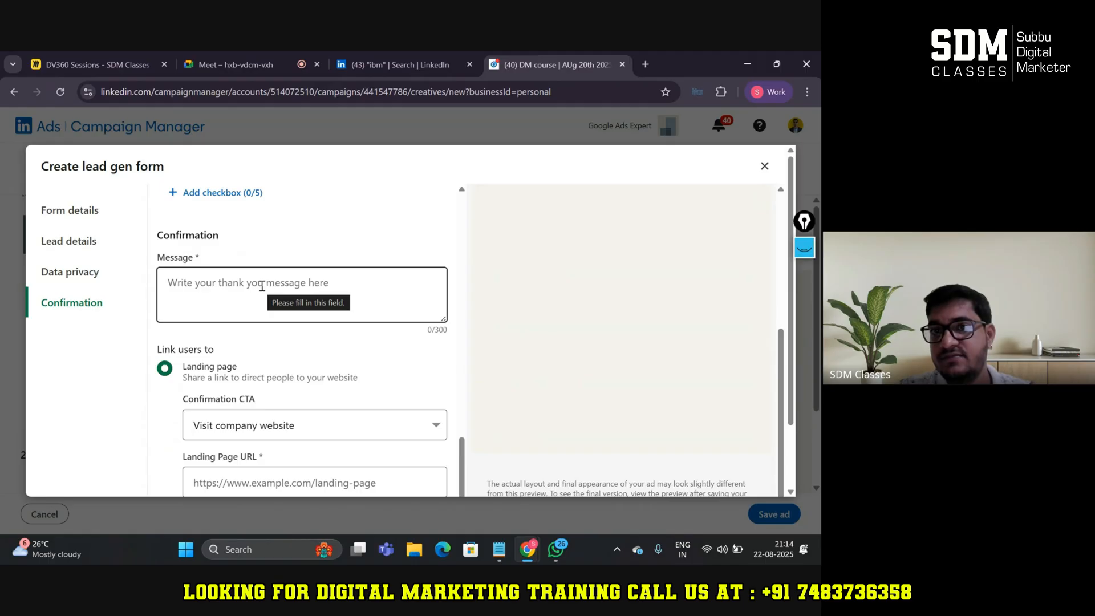
scroll(392, 248, "down", 1)
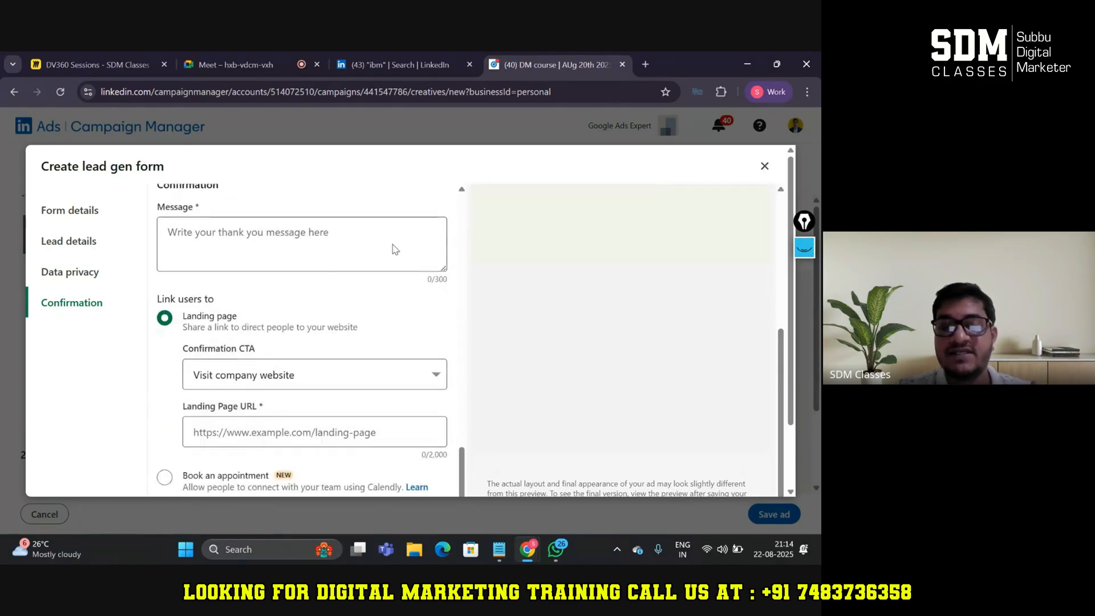
left_click(394, 246)
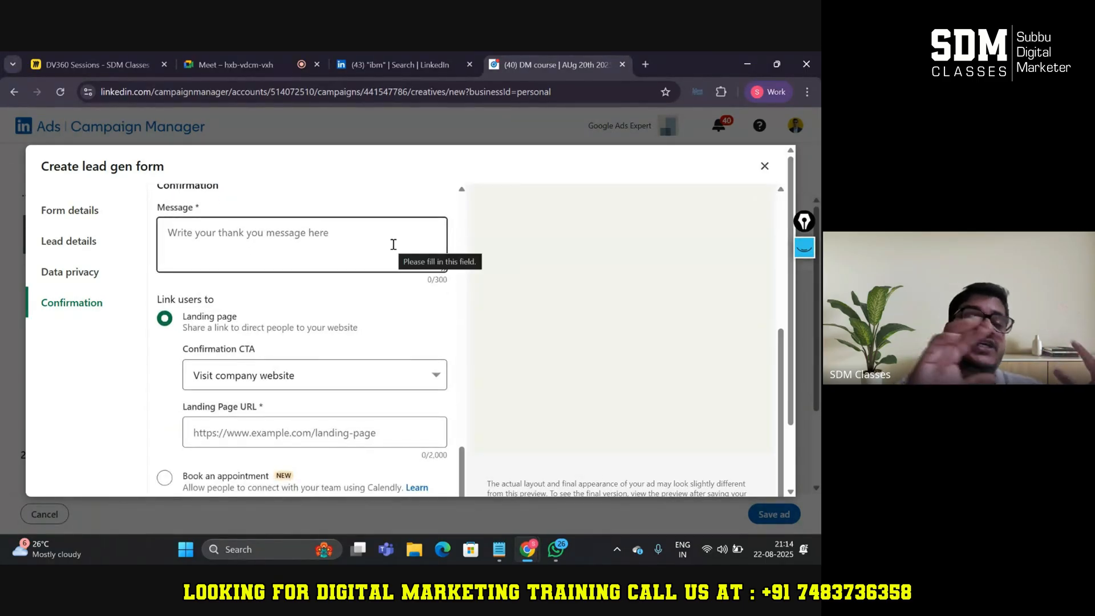
type("Th")
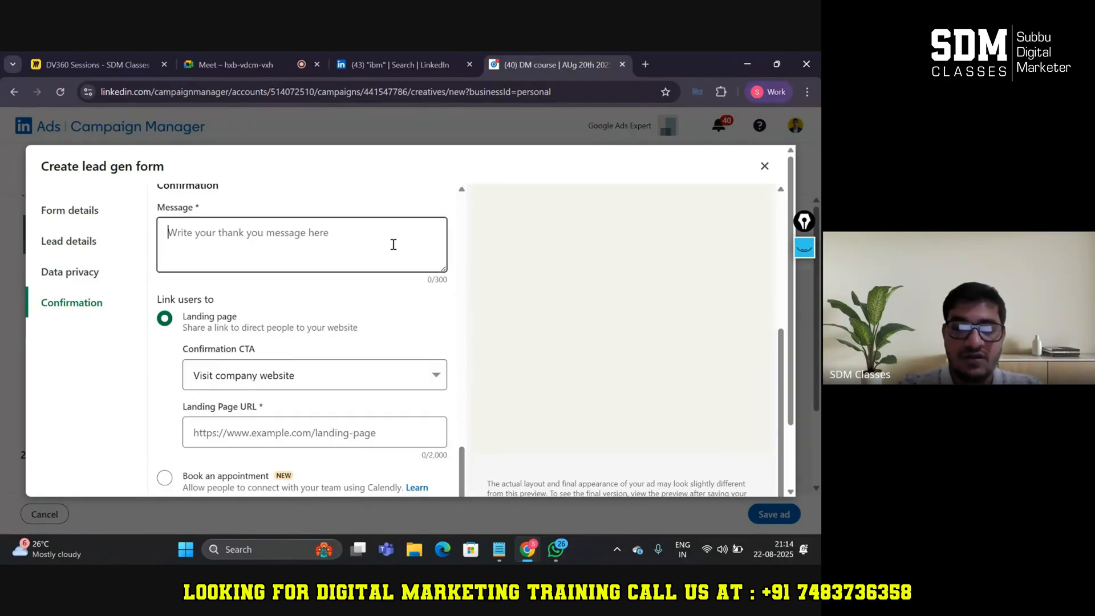
type("ank yo")
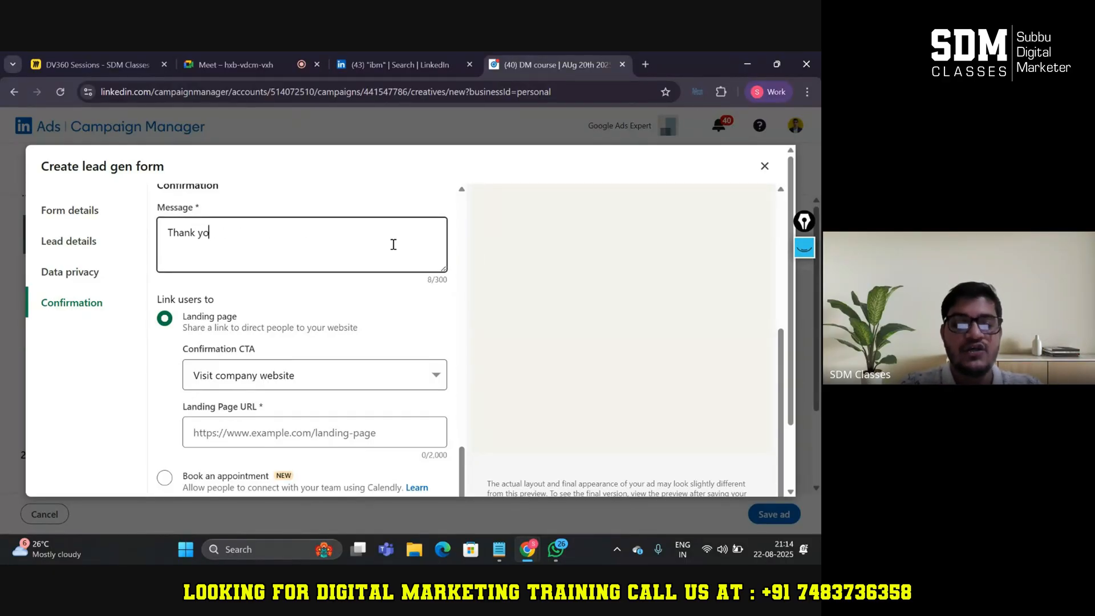
type("u gorfor ")
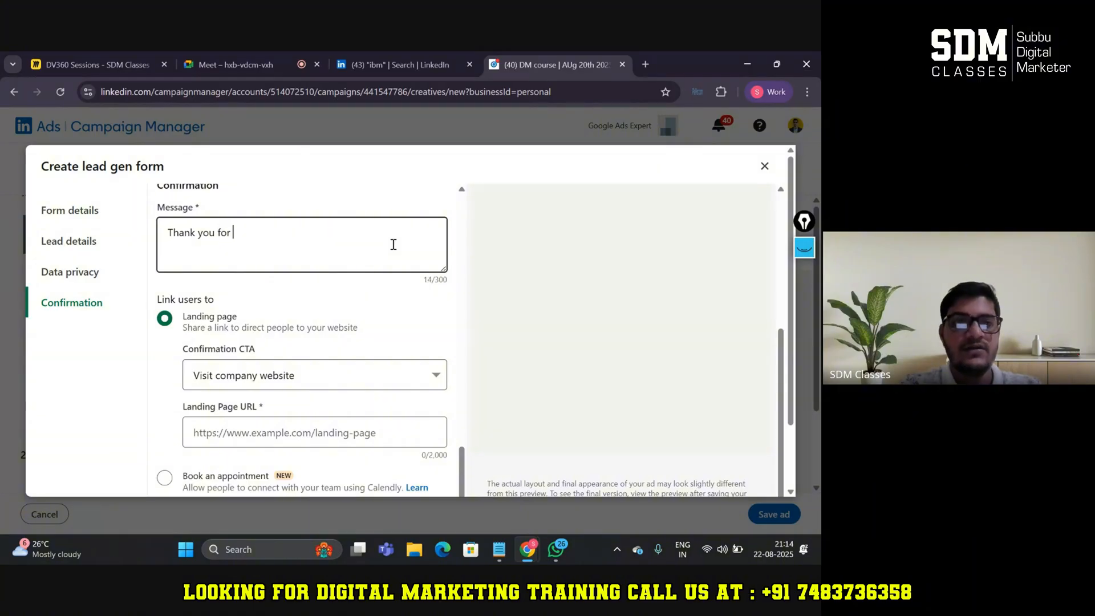
type("giving the det")
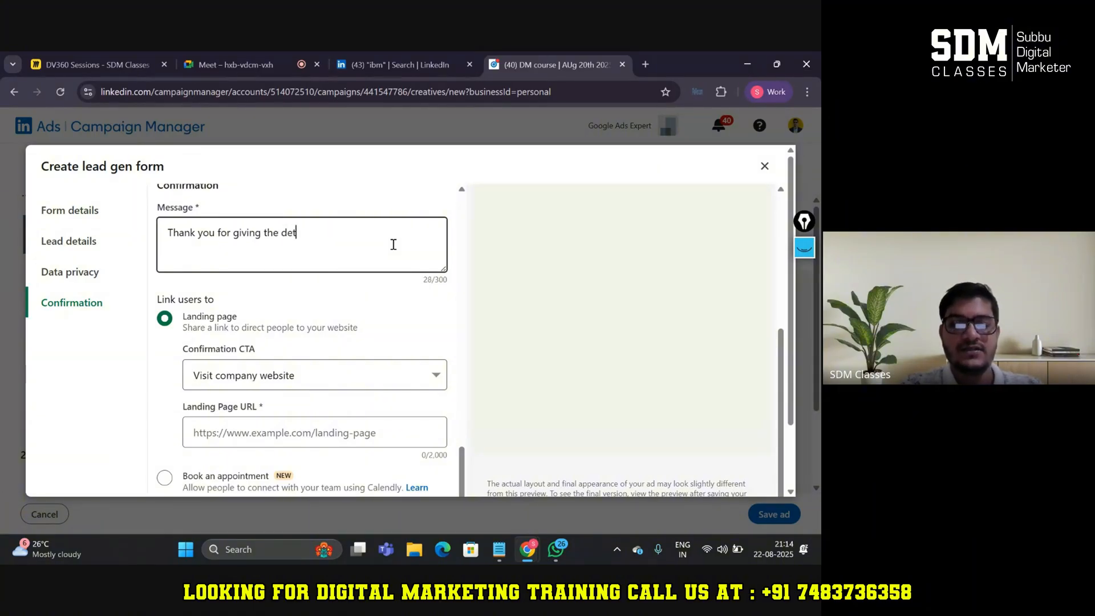
type("ails and our ")
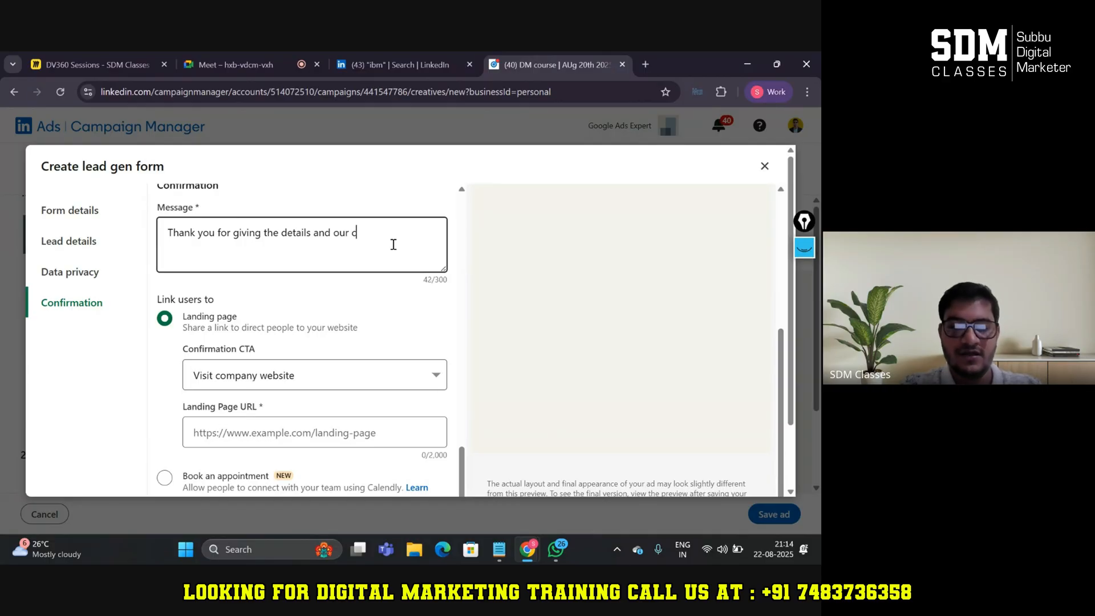
type("career c")
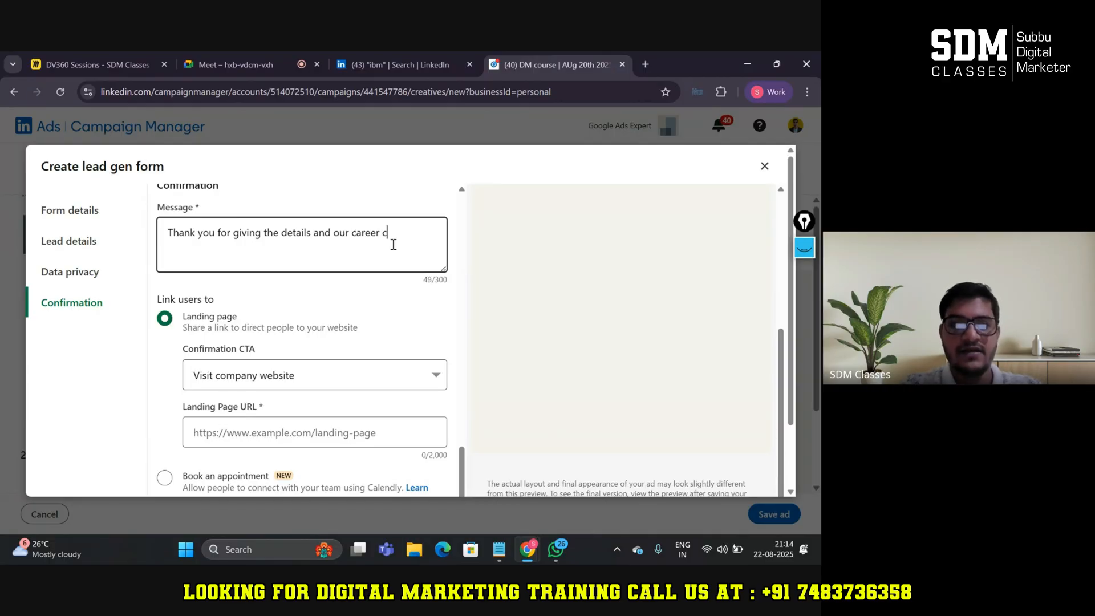
type("ounsllor")
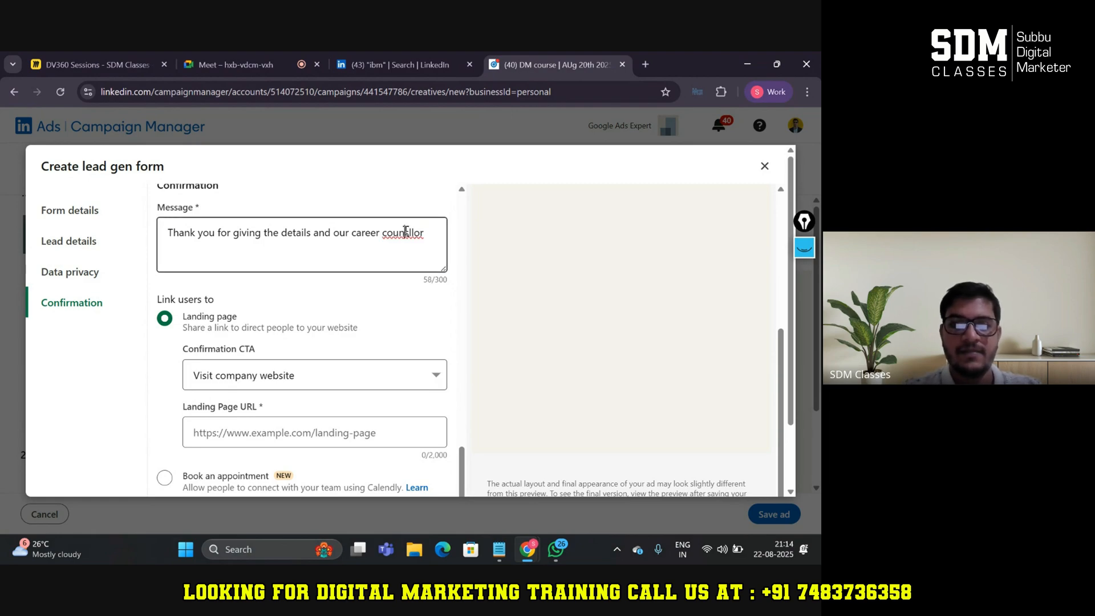
right_click(413, 234)
left_click(430, 237)
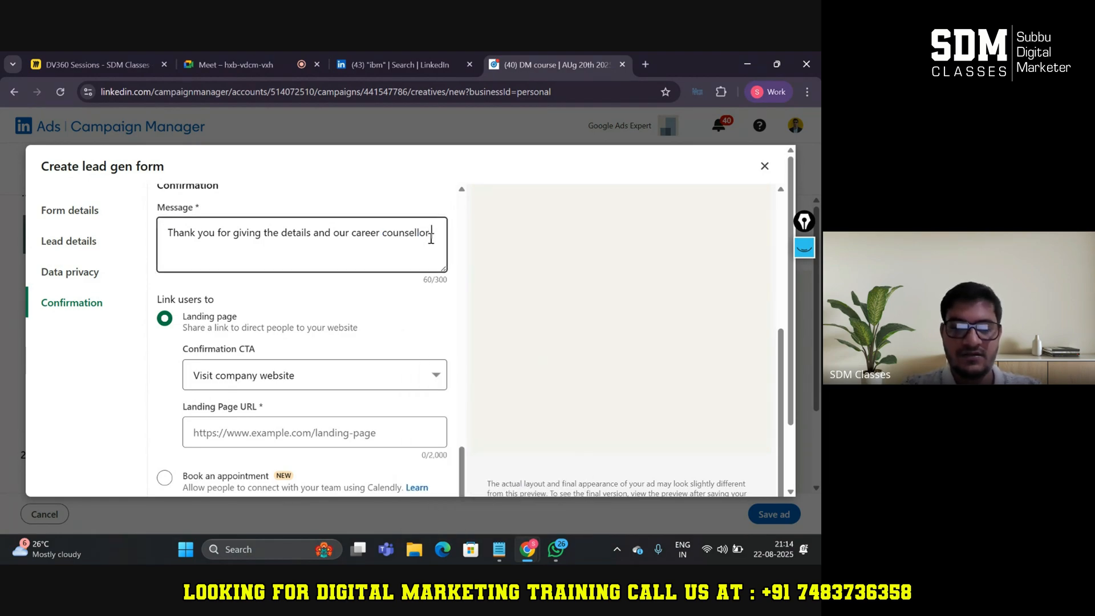
type("will get")
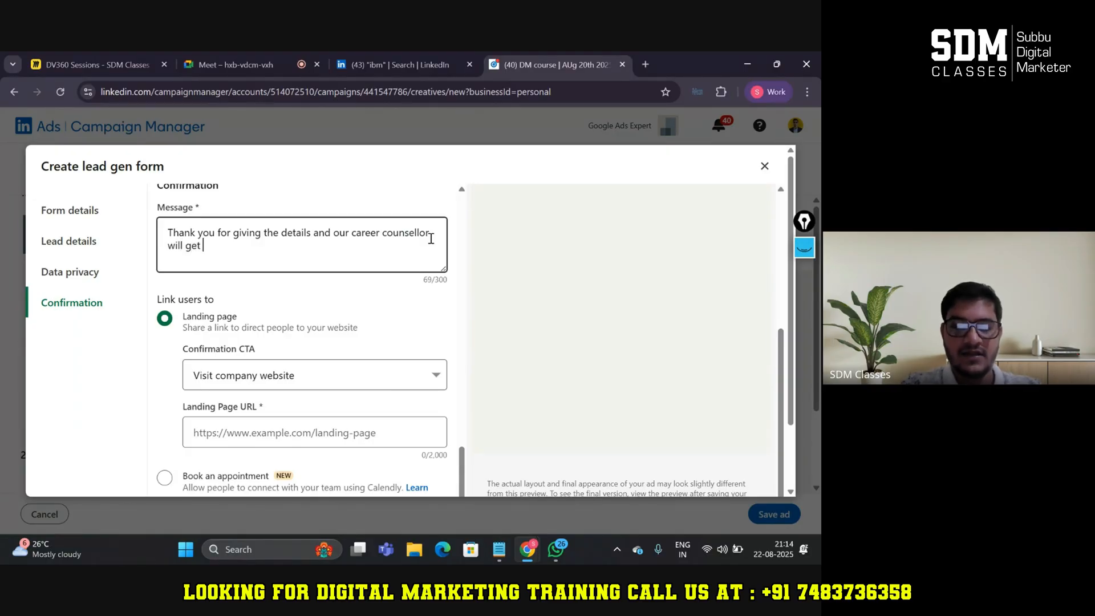
type(" in tocuh w")
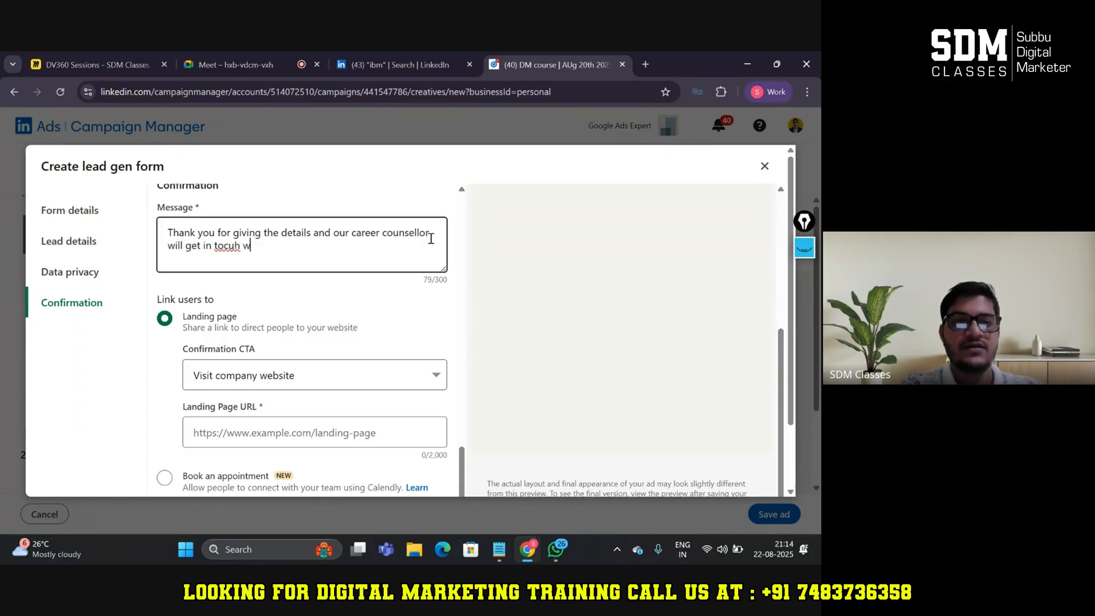
key("BackSpace")
key("BackSpace")
key("BackSpace")
key("BackSpace")
key("BackSpace")
type("uch wit")
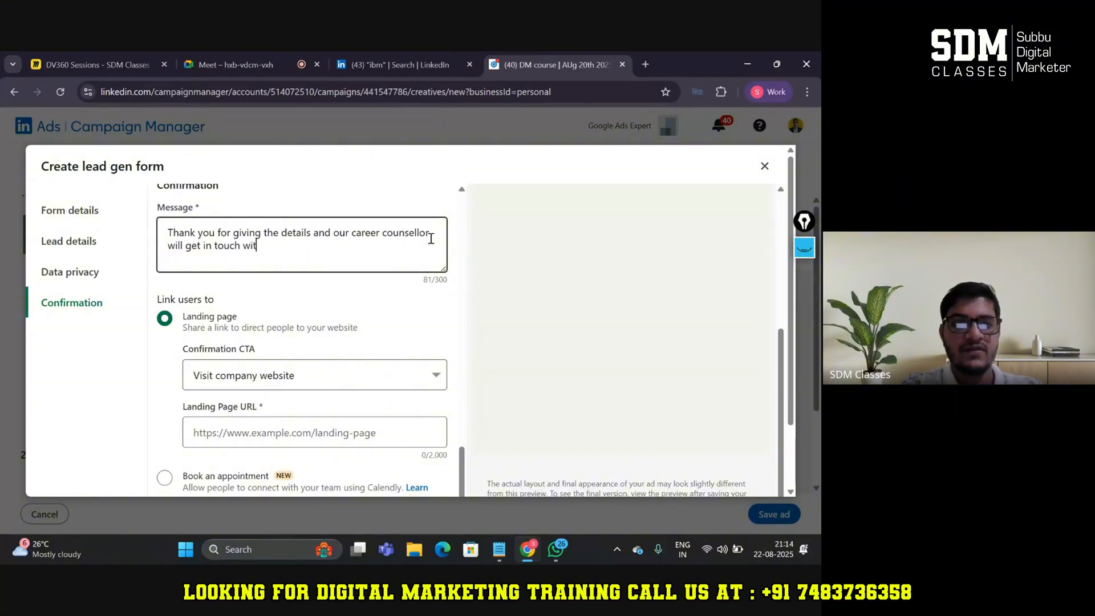
type("h you shortly.")
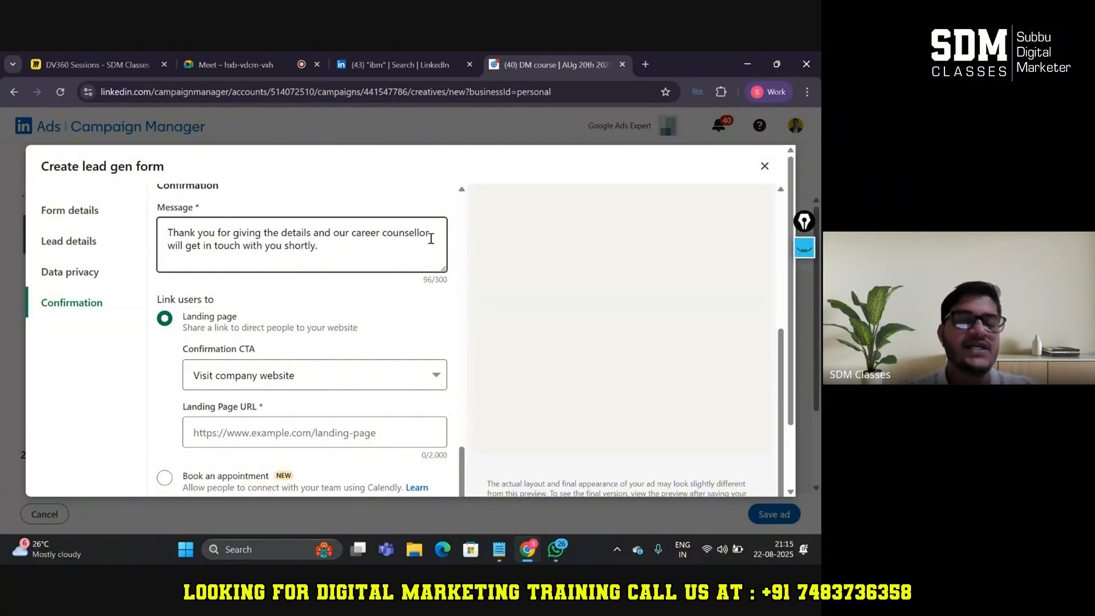
left_click(436, 302)
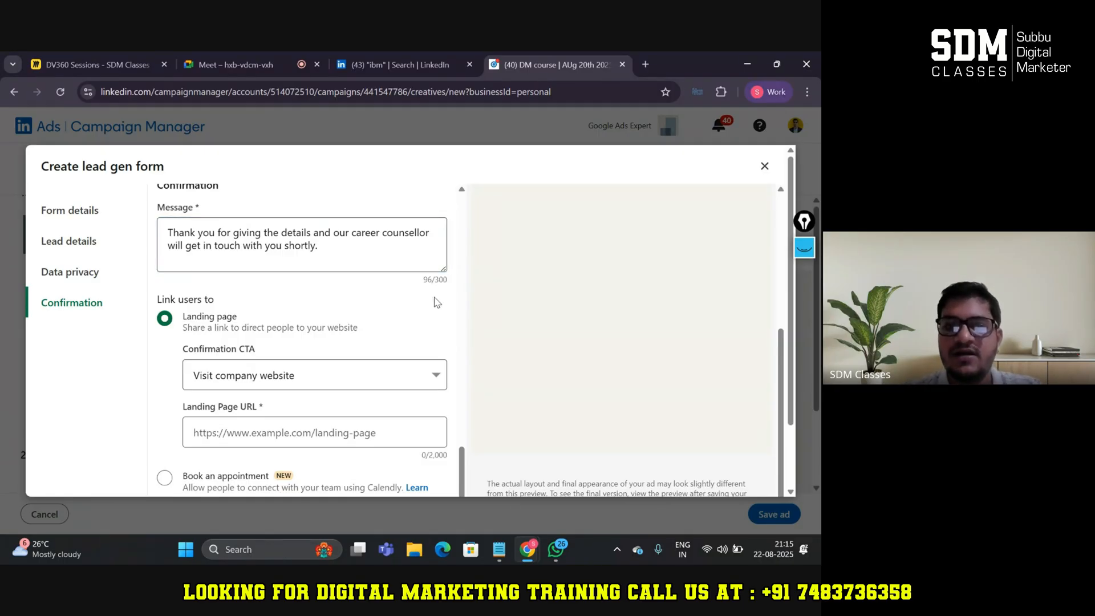
left_click(356, 380)
left_click(389, 346)
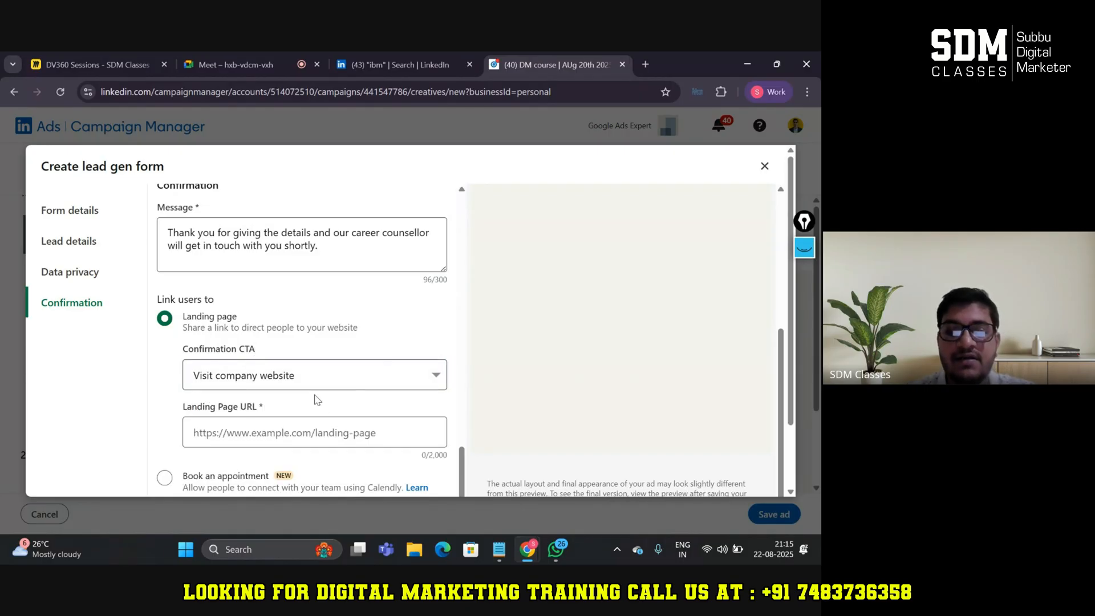
left_click(310, 431)
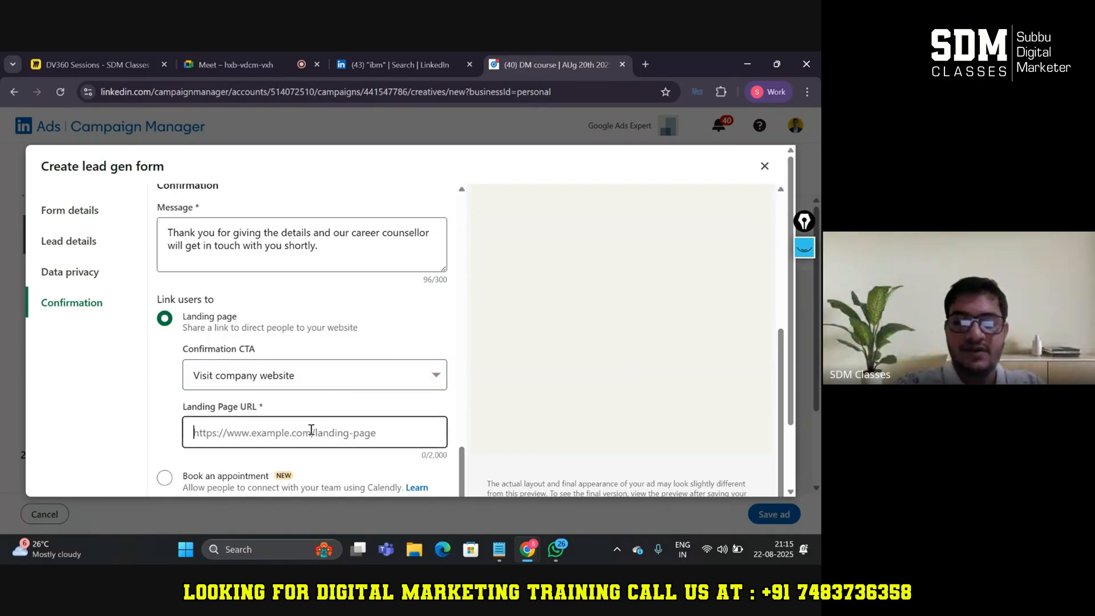
type("soci")
key("BackSpace")
key("BackSpace")
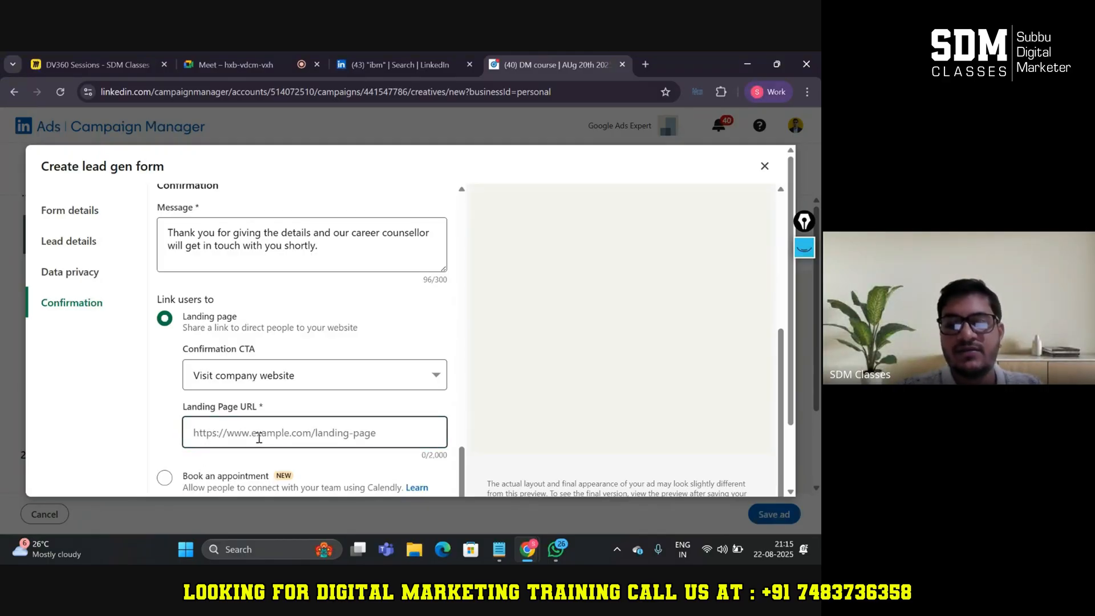
type("https")
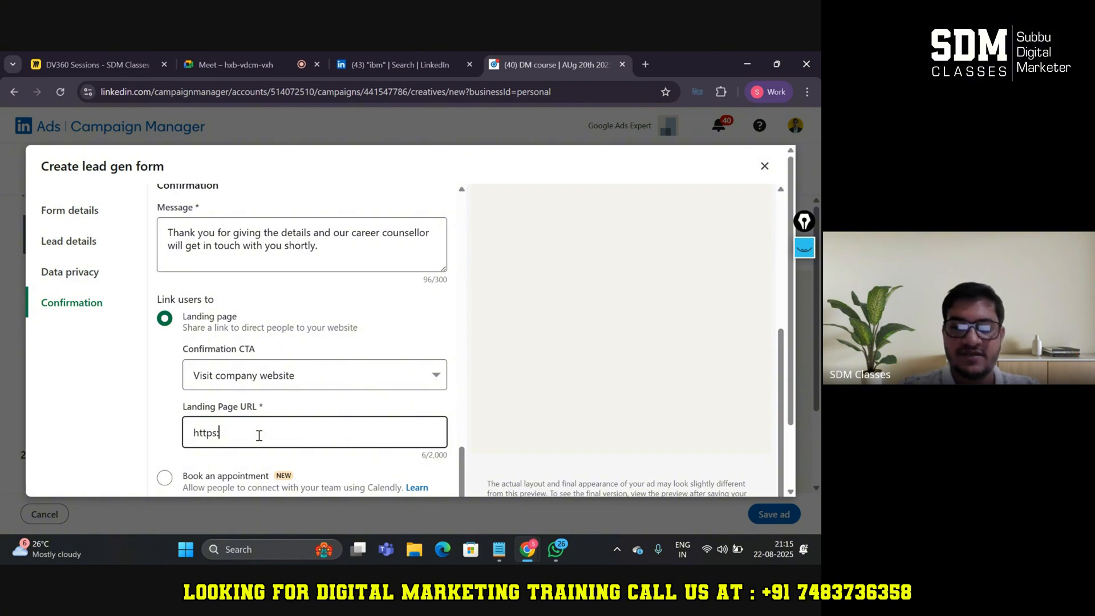
type("://www")
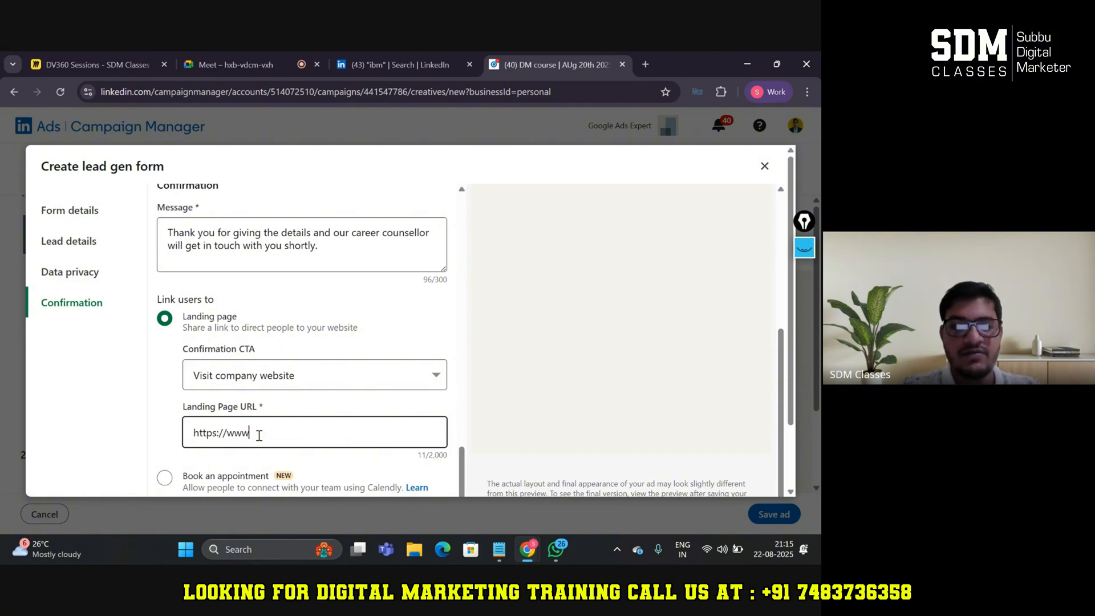
type(".socialexpert.in")
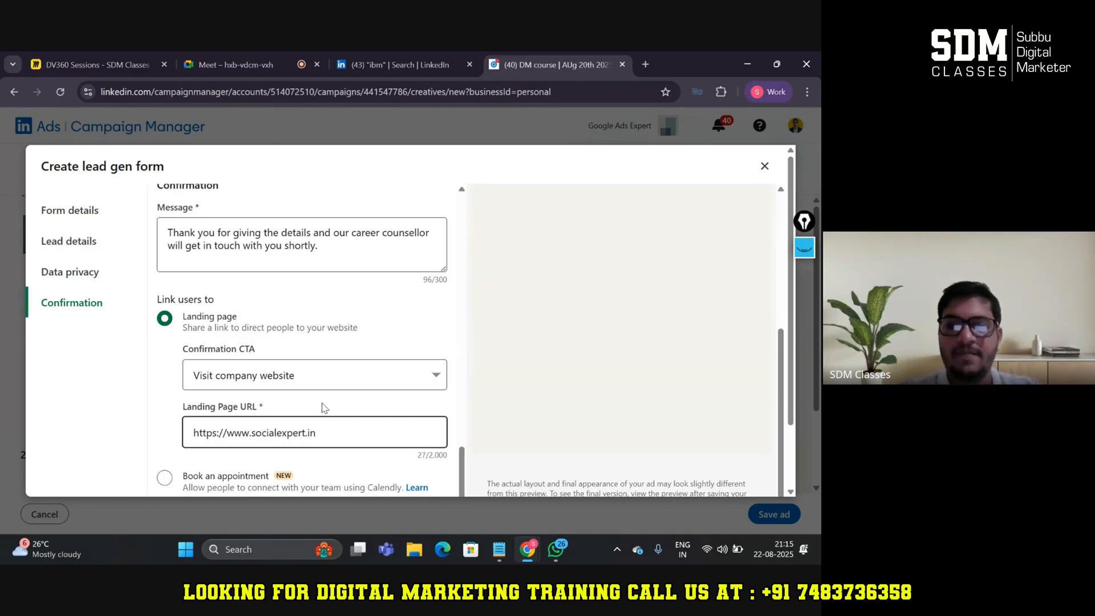
Copy the full landing page URL from the form's Confirmation section.
key("ctrl+a")
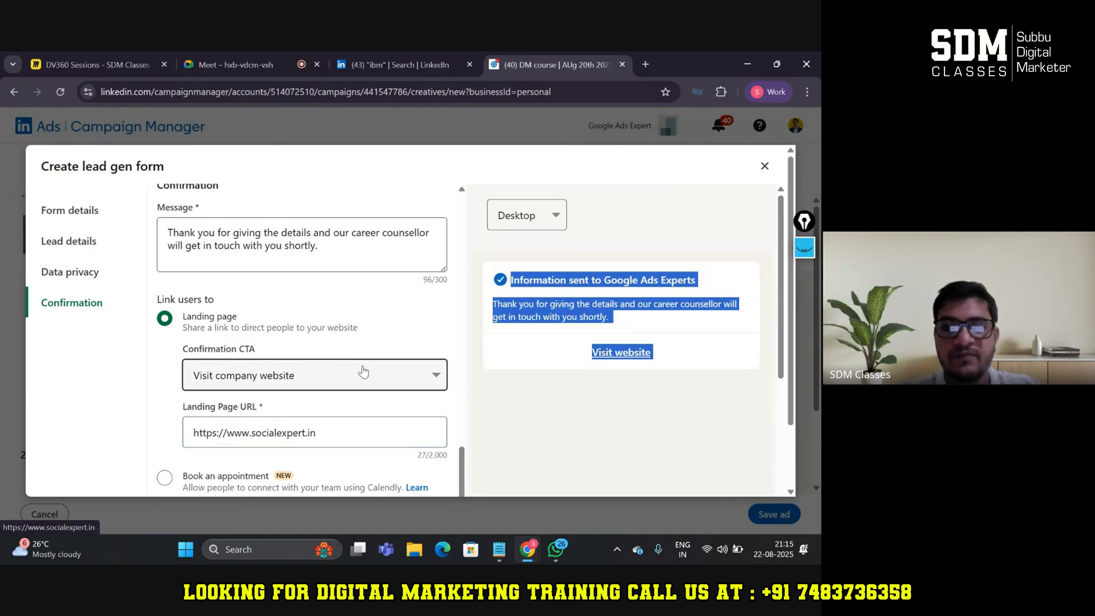
left_click(345, 437)
key("ctrl+a")
key("ctrl+c")
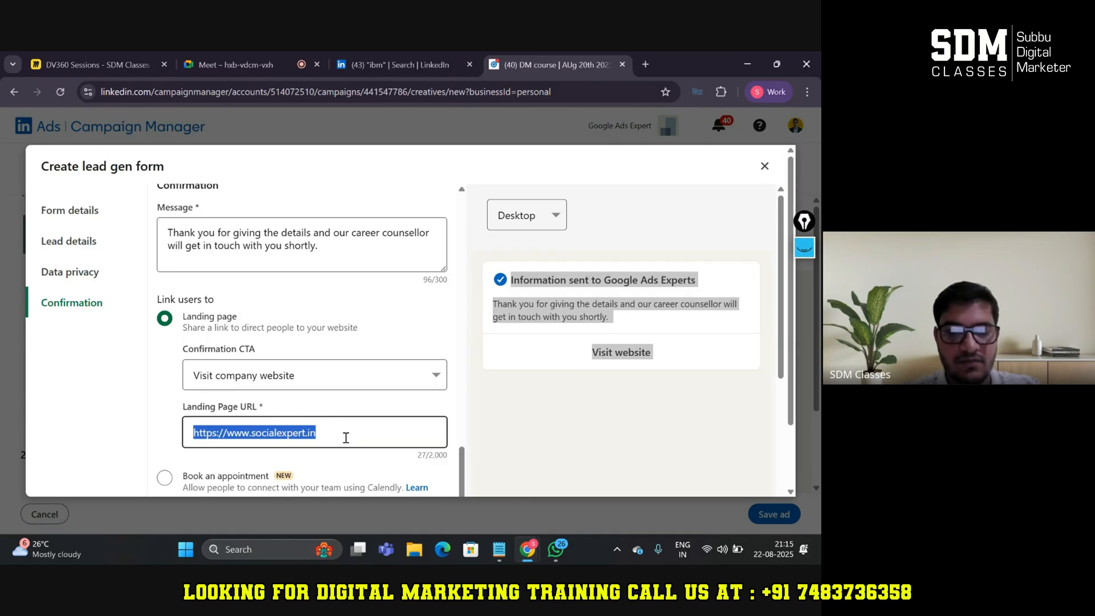
left_click(442, 317)
Test the Visit website link in the confirmation preview and return to the lead gen form.
left_click(513, 368)
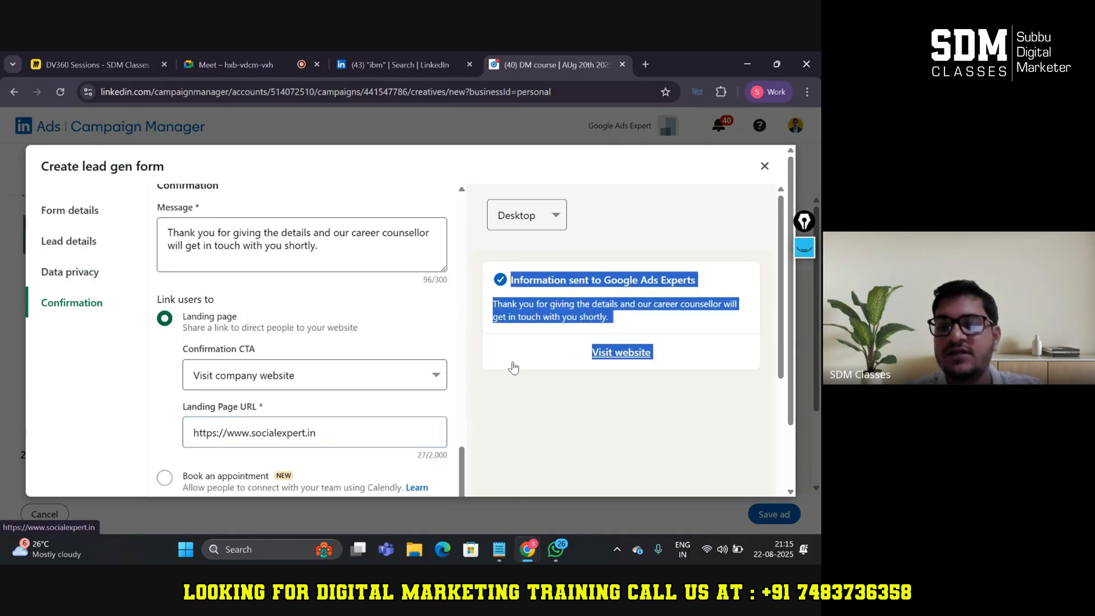
left_click(513, 368)
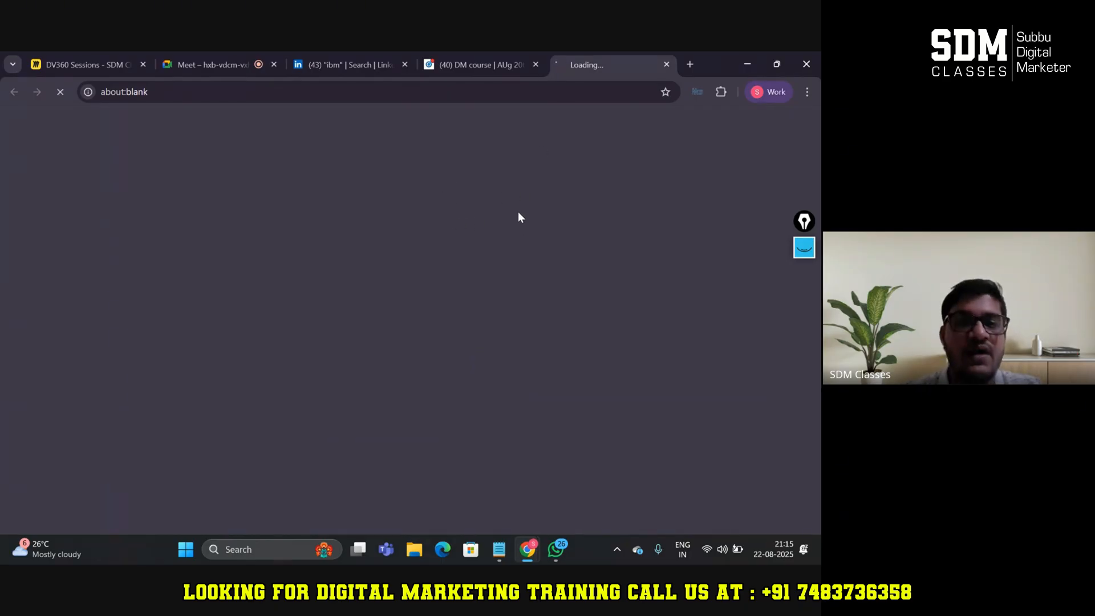
left_click(667, 64)
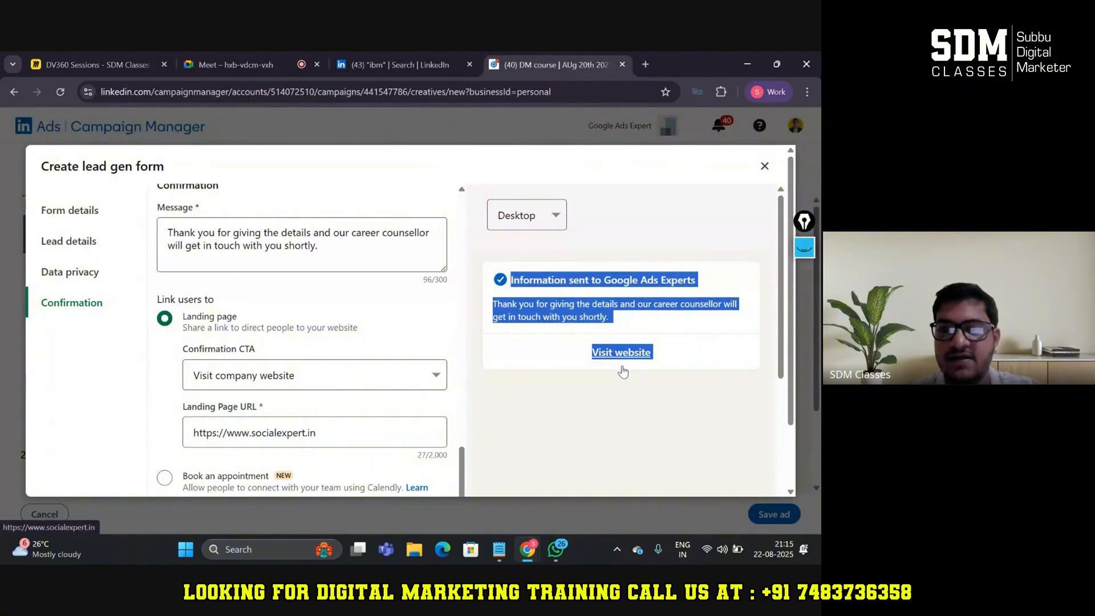
left_click(626, 359)
left_click(666, 64)
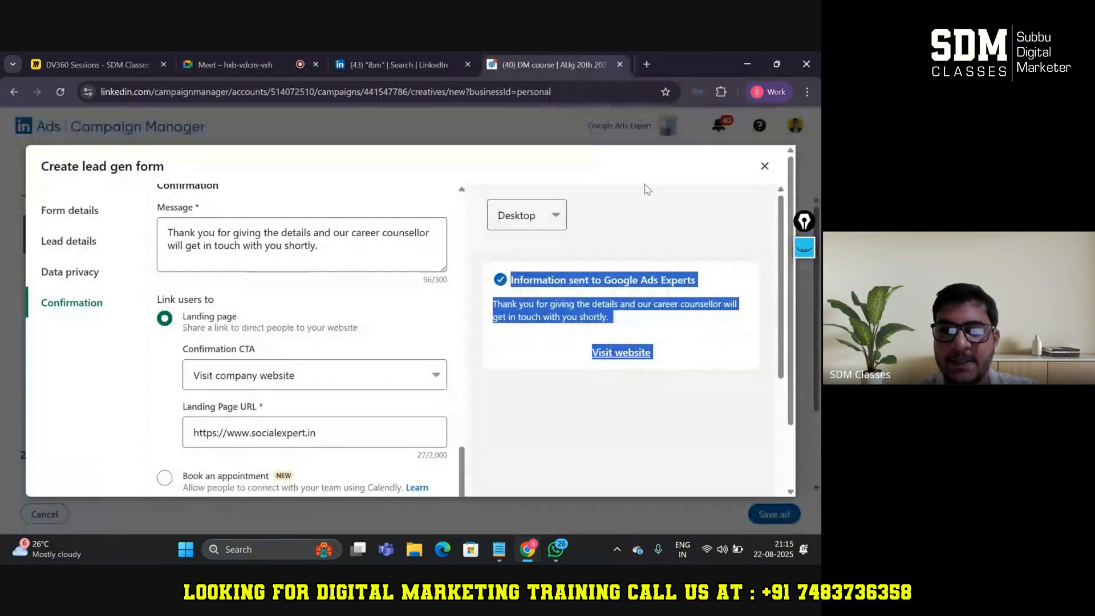
left_click(514, 320)
scroll(435, 335, "up", 5)
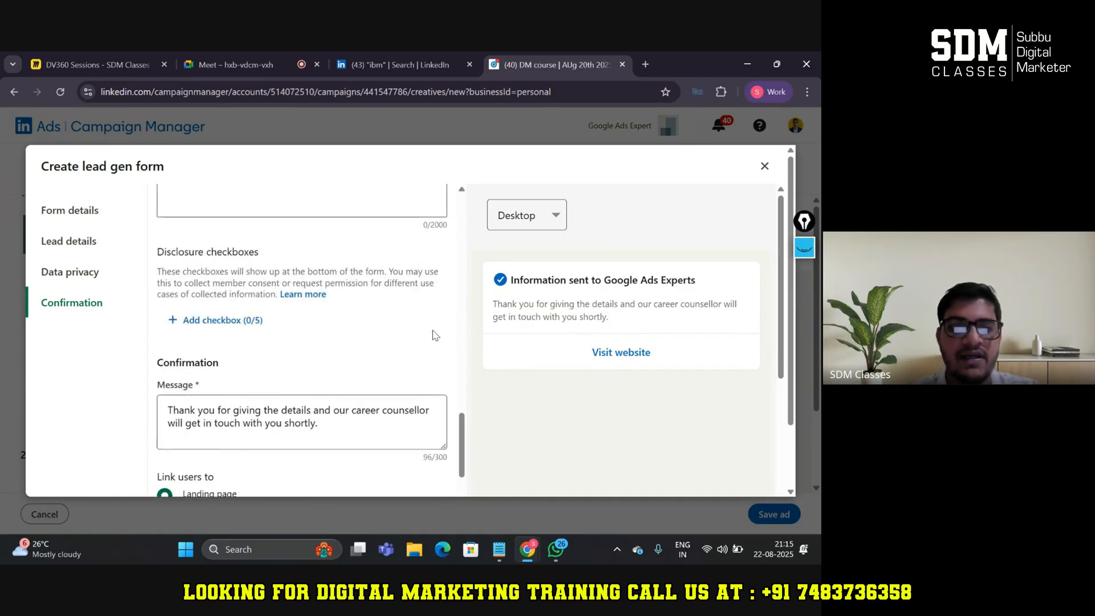
left_click(380, 268)
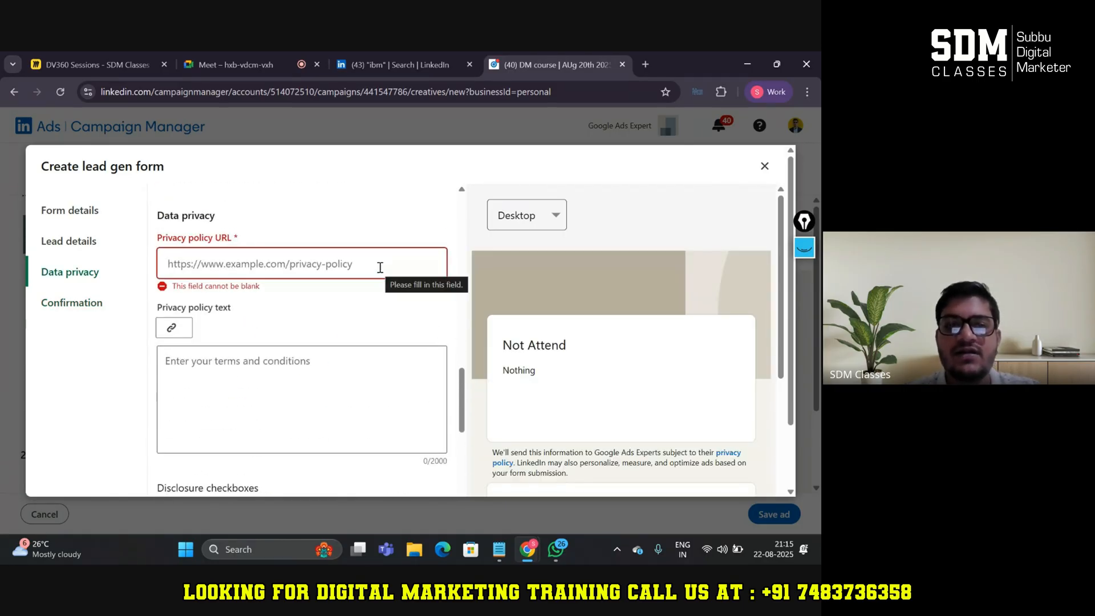
key("ctrl+v")
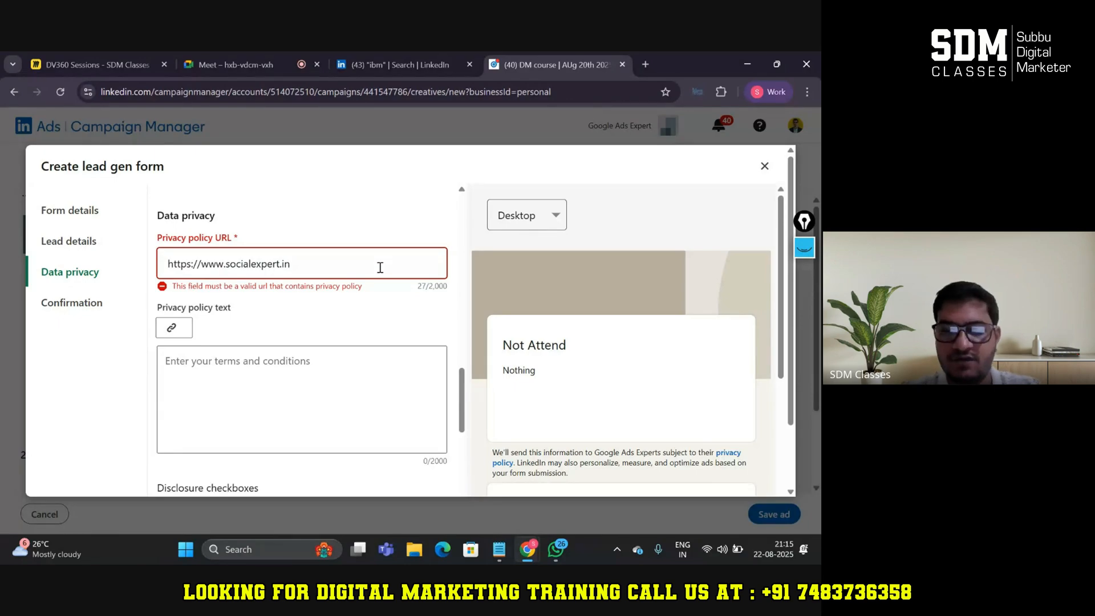
type("/pric")
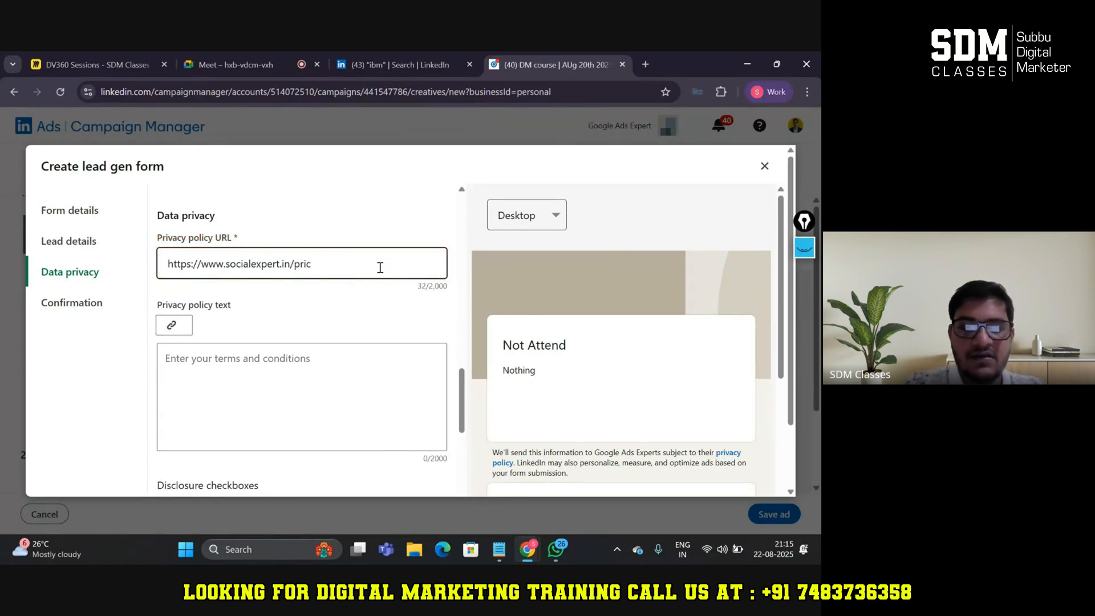
key("BackSpace")
type("vacy")
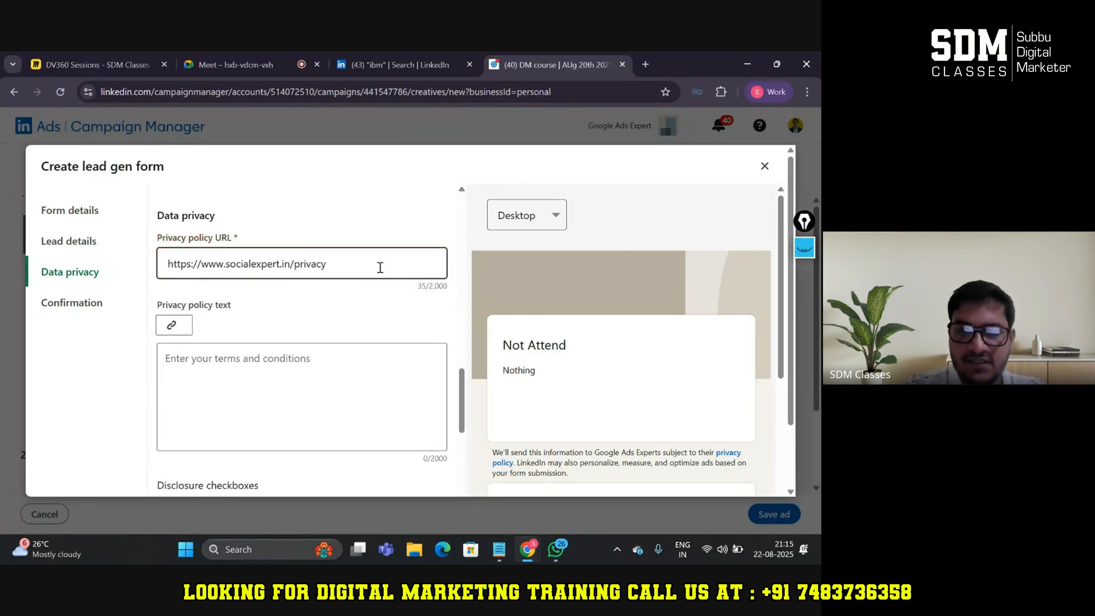
type("-policy")
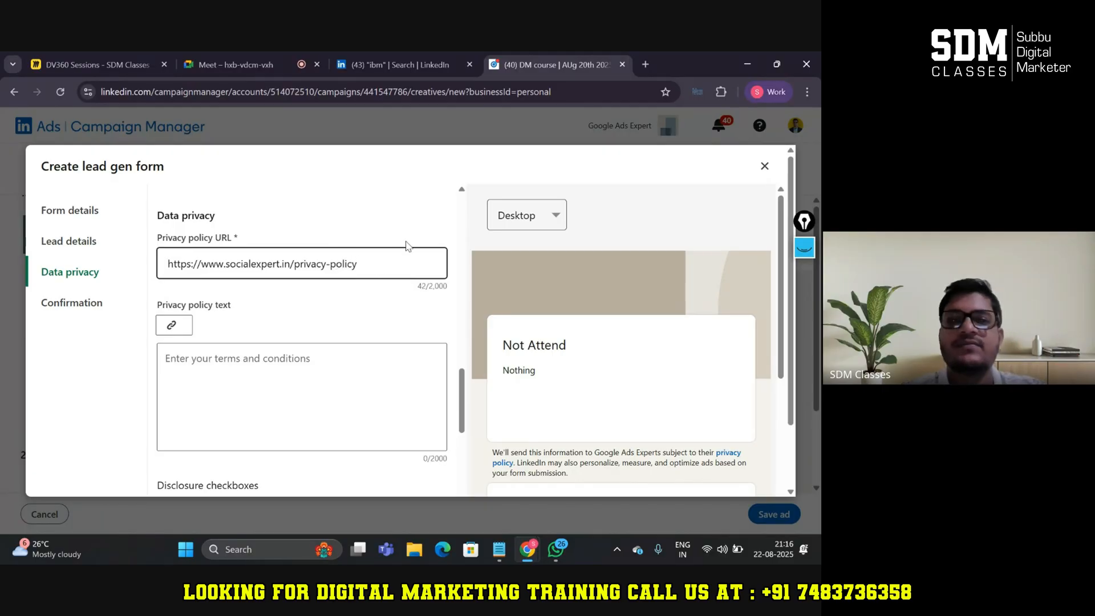
left_click(439, 236)
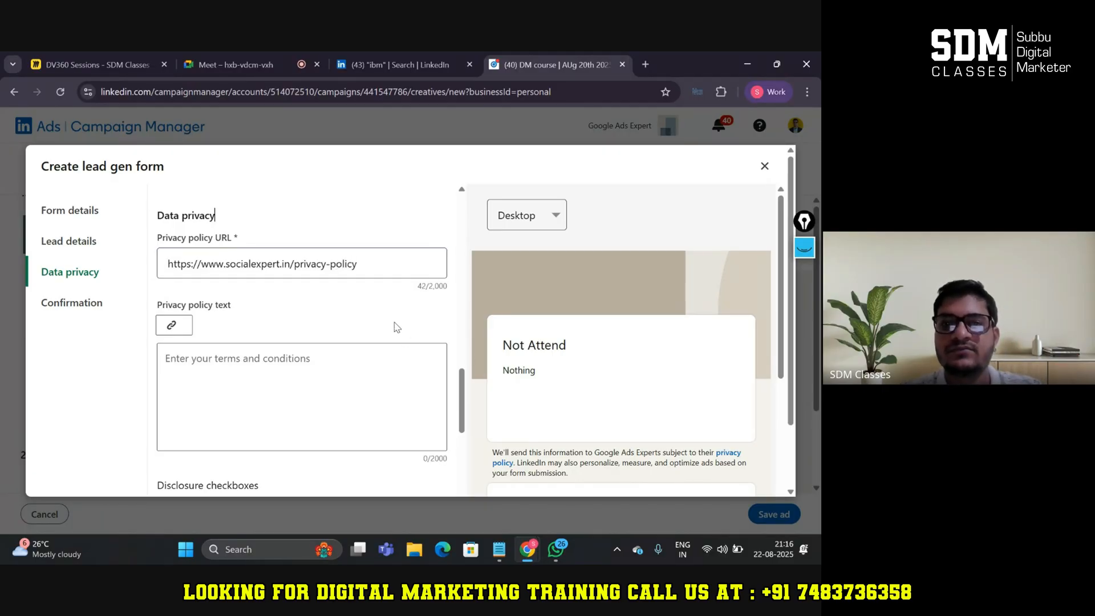
scroll(397, 325, "up", 2)
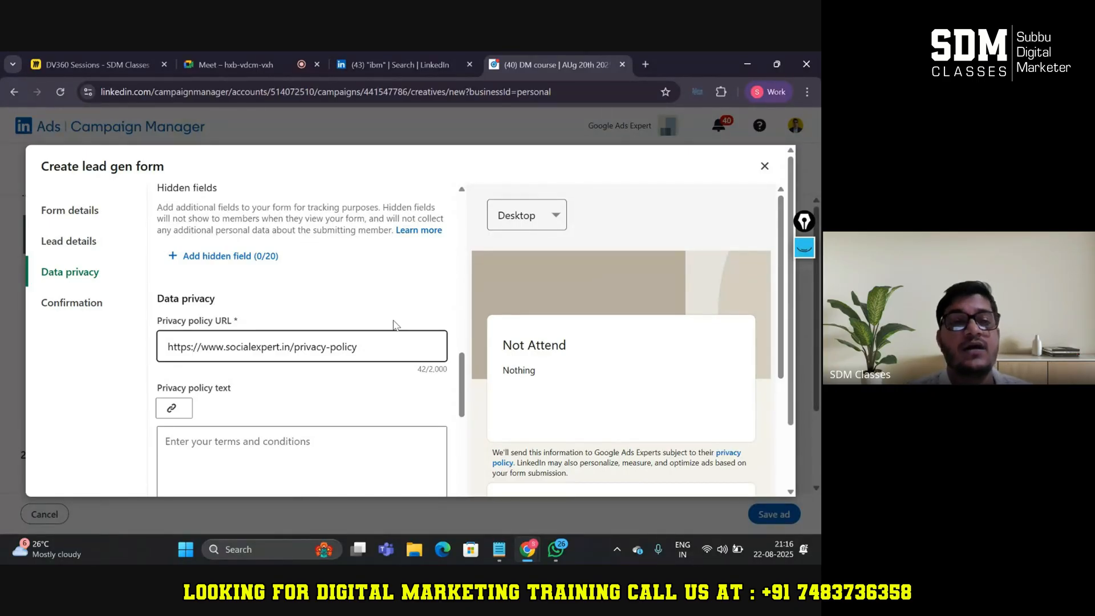
scroll(395, 322, "up", 10)
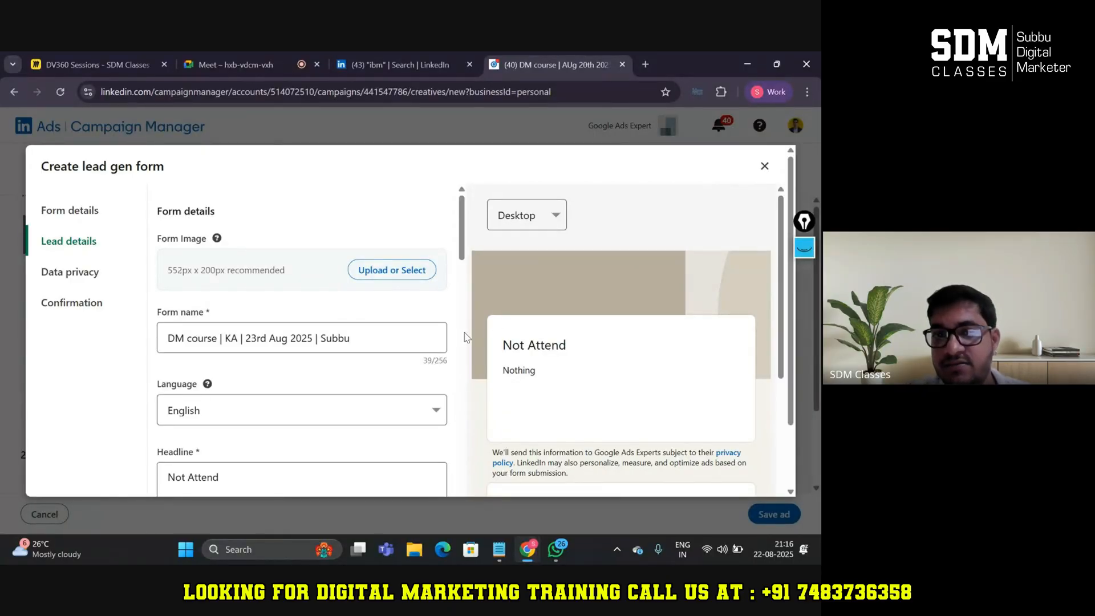
scroll(445, 352, "down", 15)
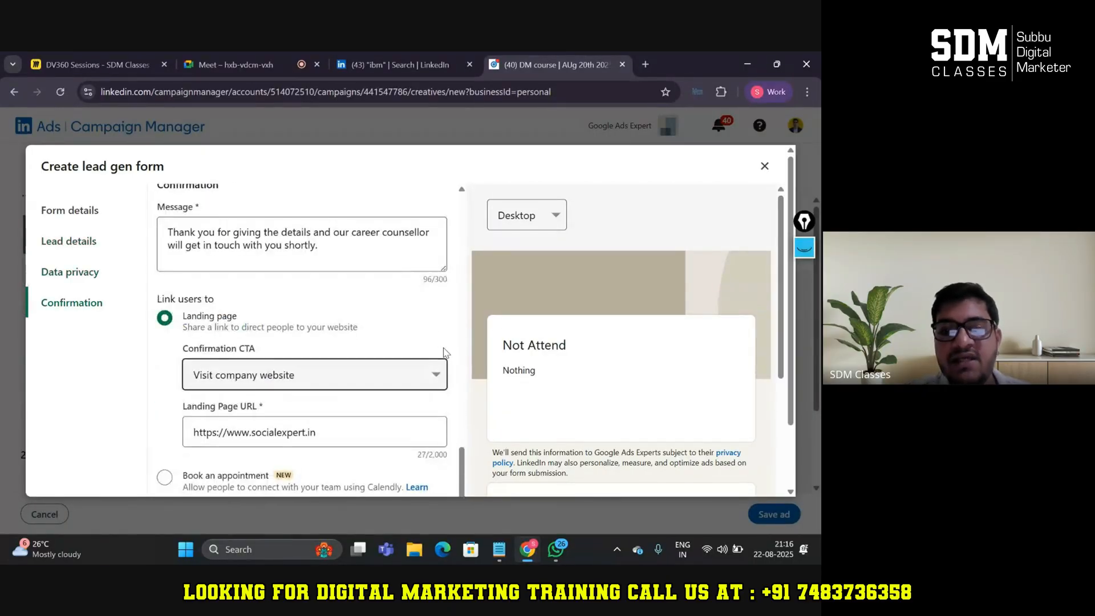
scroll(445, 352, "down", 3)
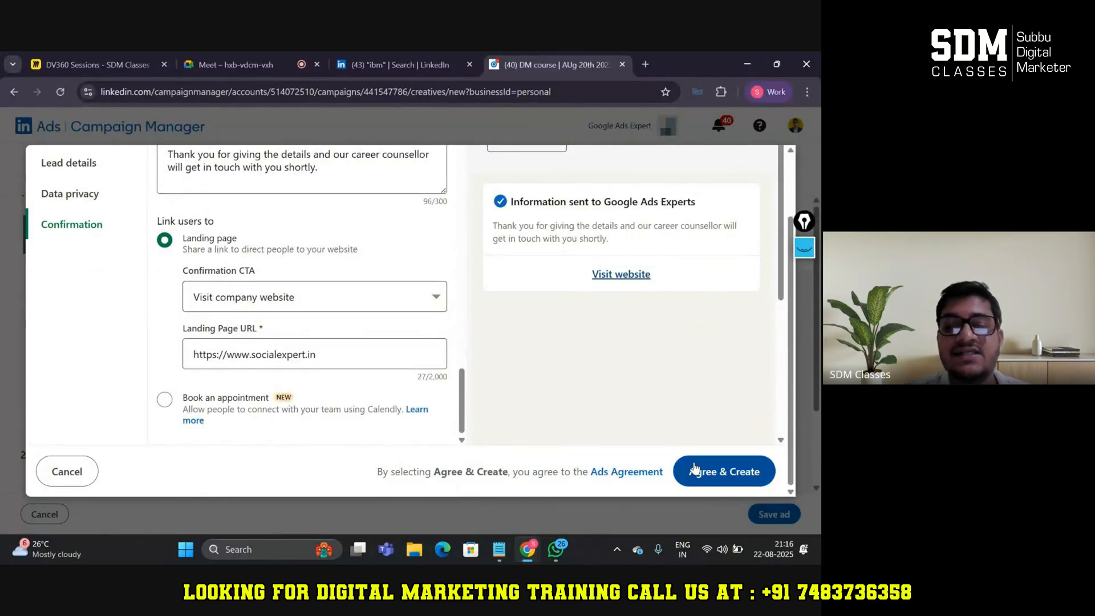
left_click(695, 469)
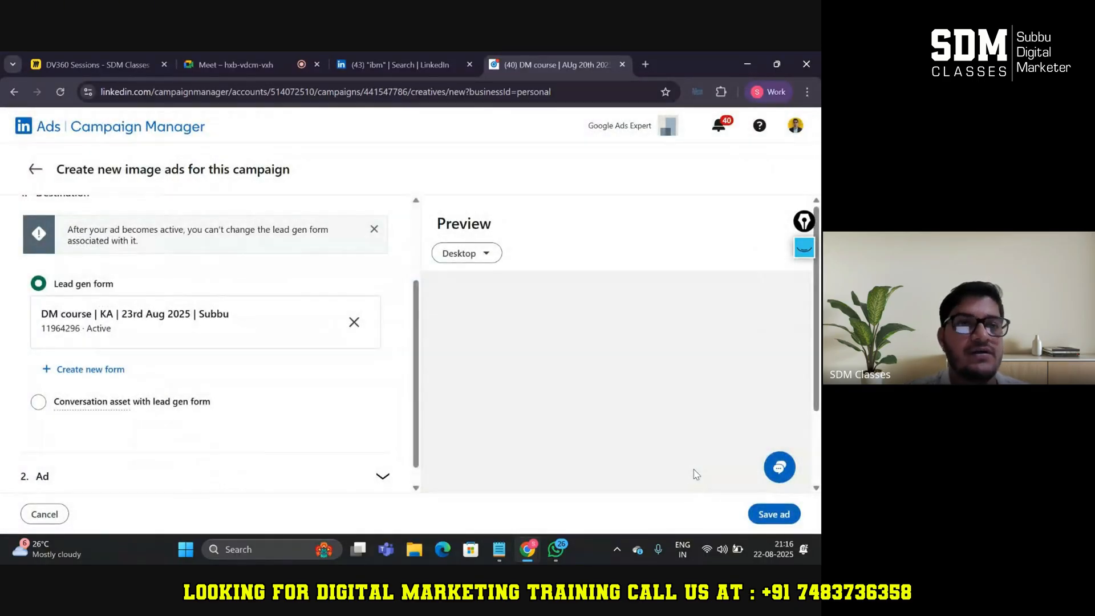